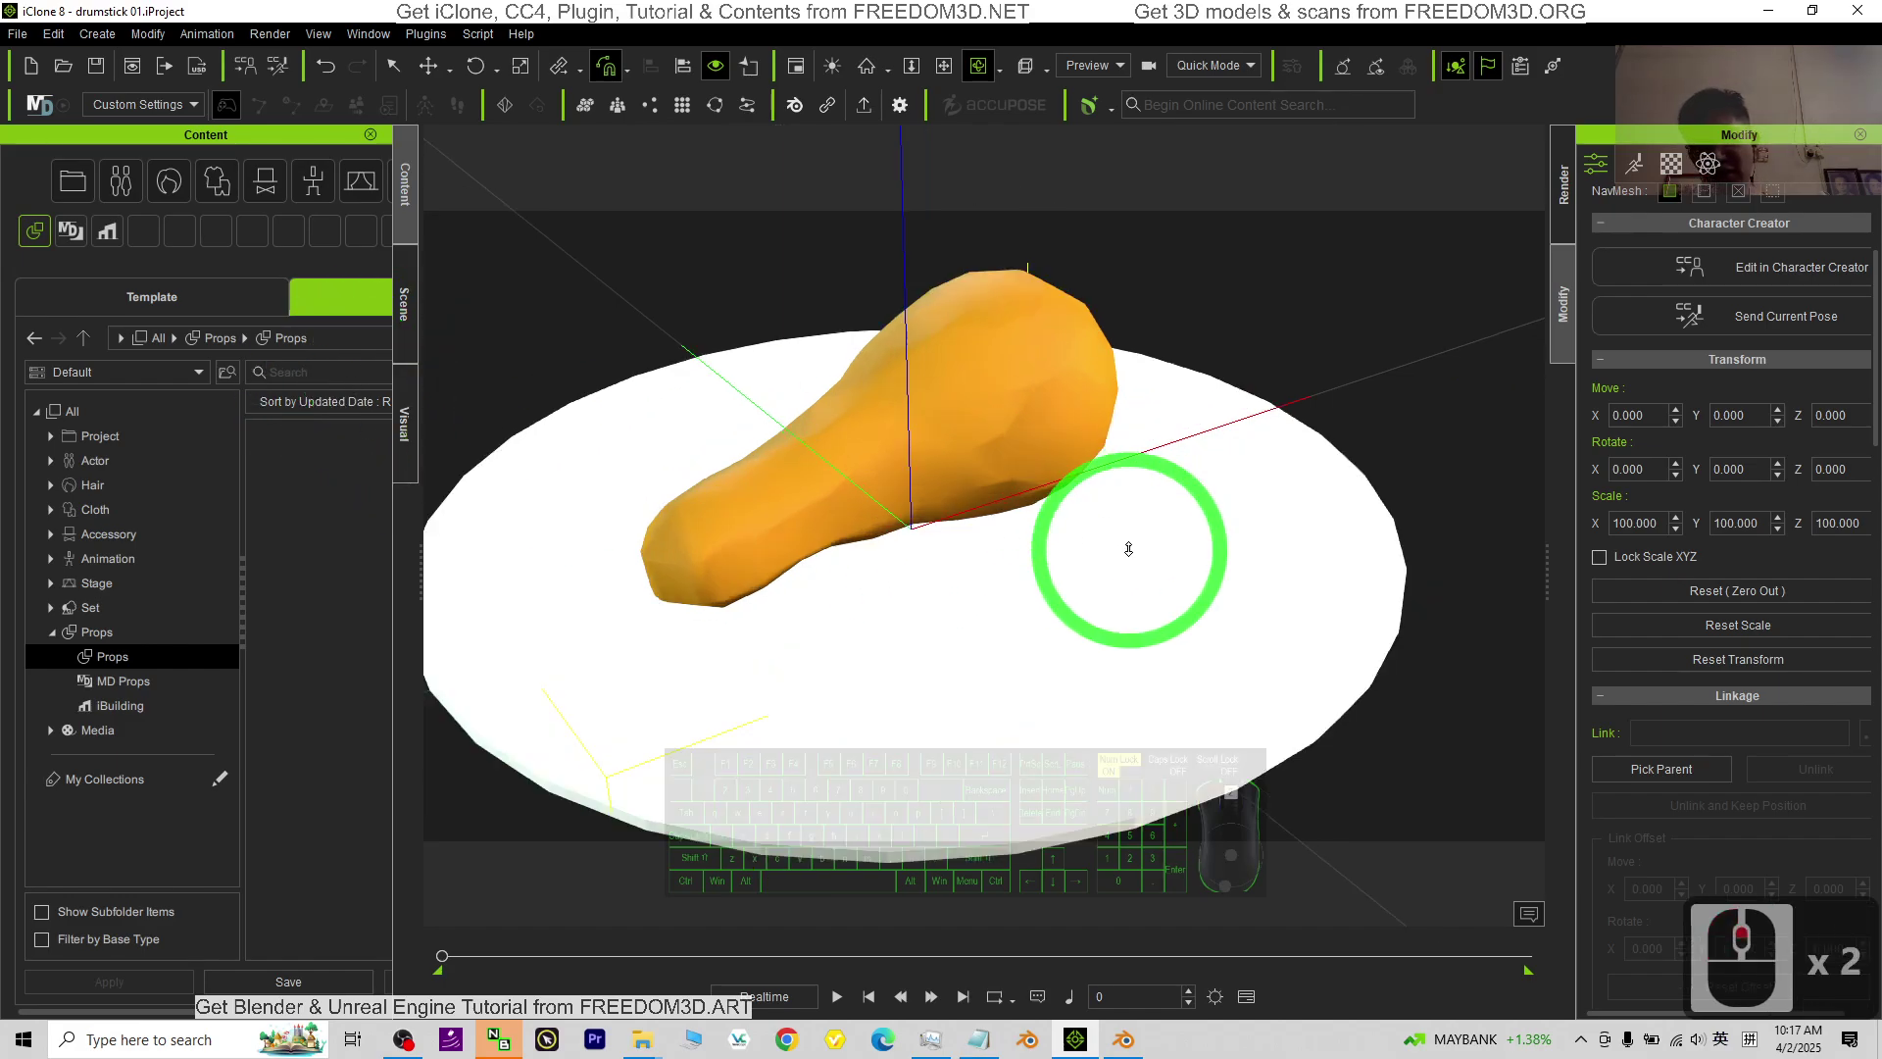
Look over the drumstick on its plate and start a new empty project in its place.
{"action": "scroll", "coordinate": [1012, 517], "scroll_direction": "down", "scroll_amount": 4}
{"action": "key", "text": "c"}
{"action": "left_click_drag", "start_coordinate": [1308, 475], "coordinate": [967, 466]}
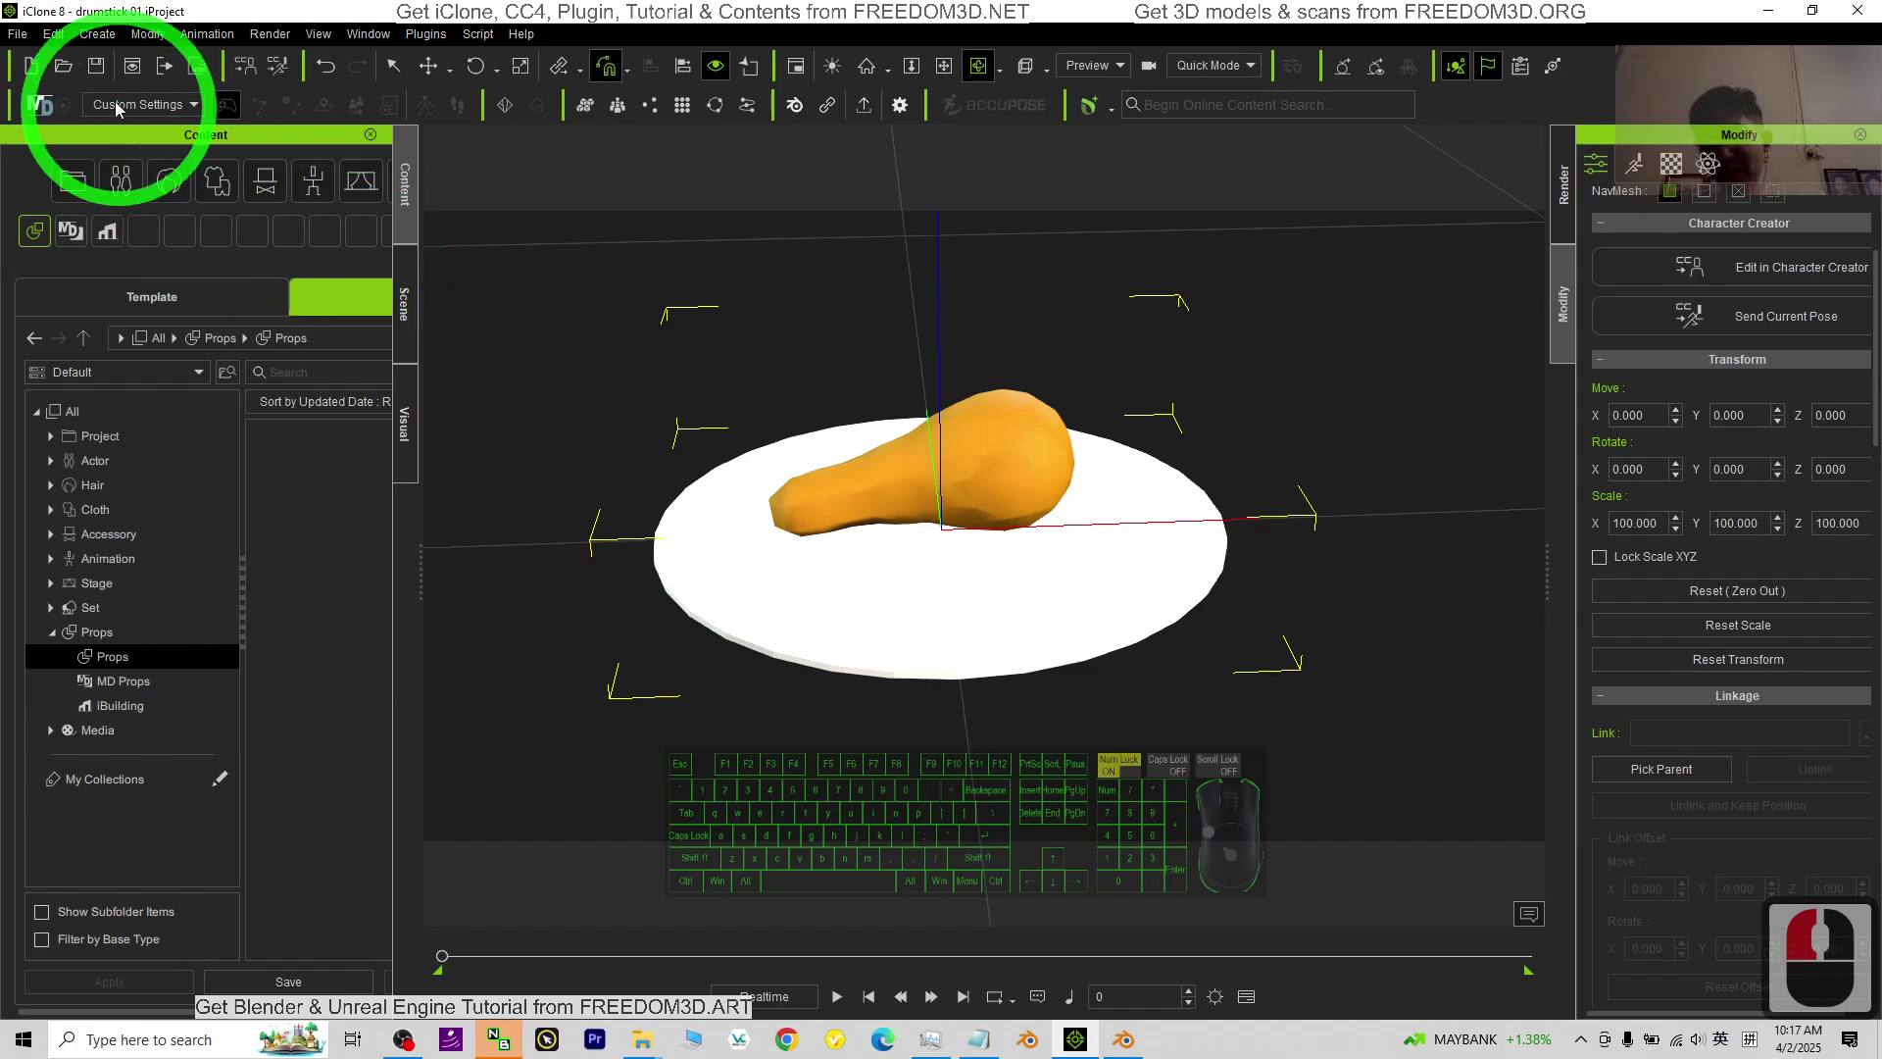
{"action": "left_click", "coordinate": [30, 65]}
{"action": "left_click", "coordinate": [855, 532]}
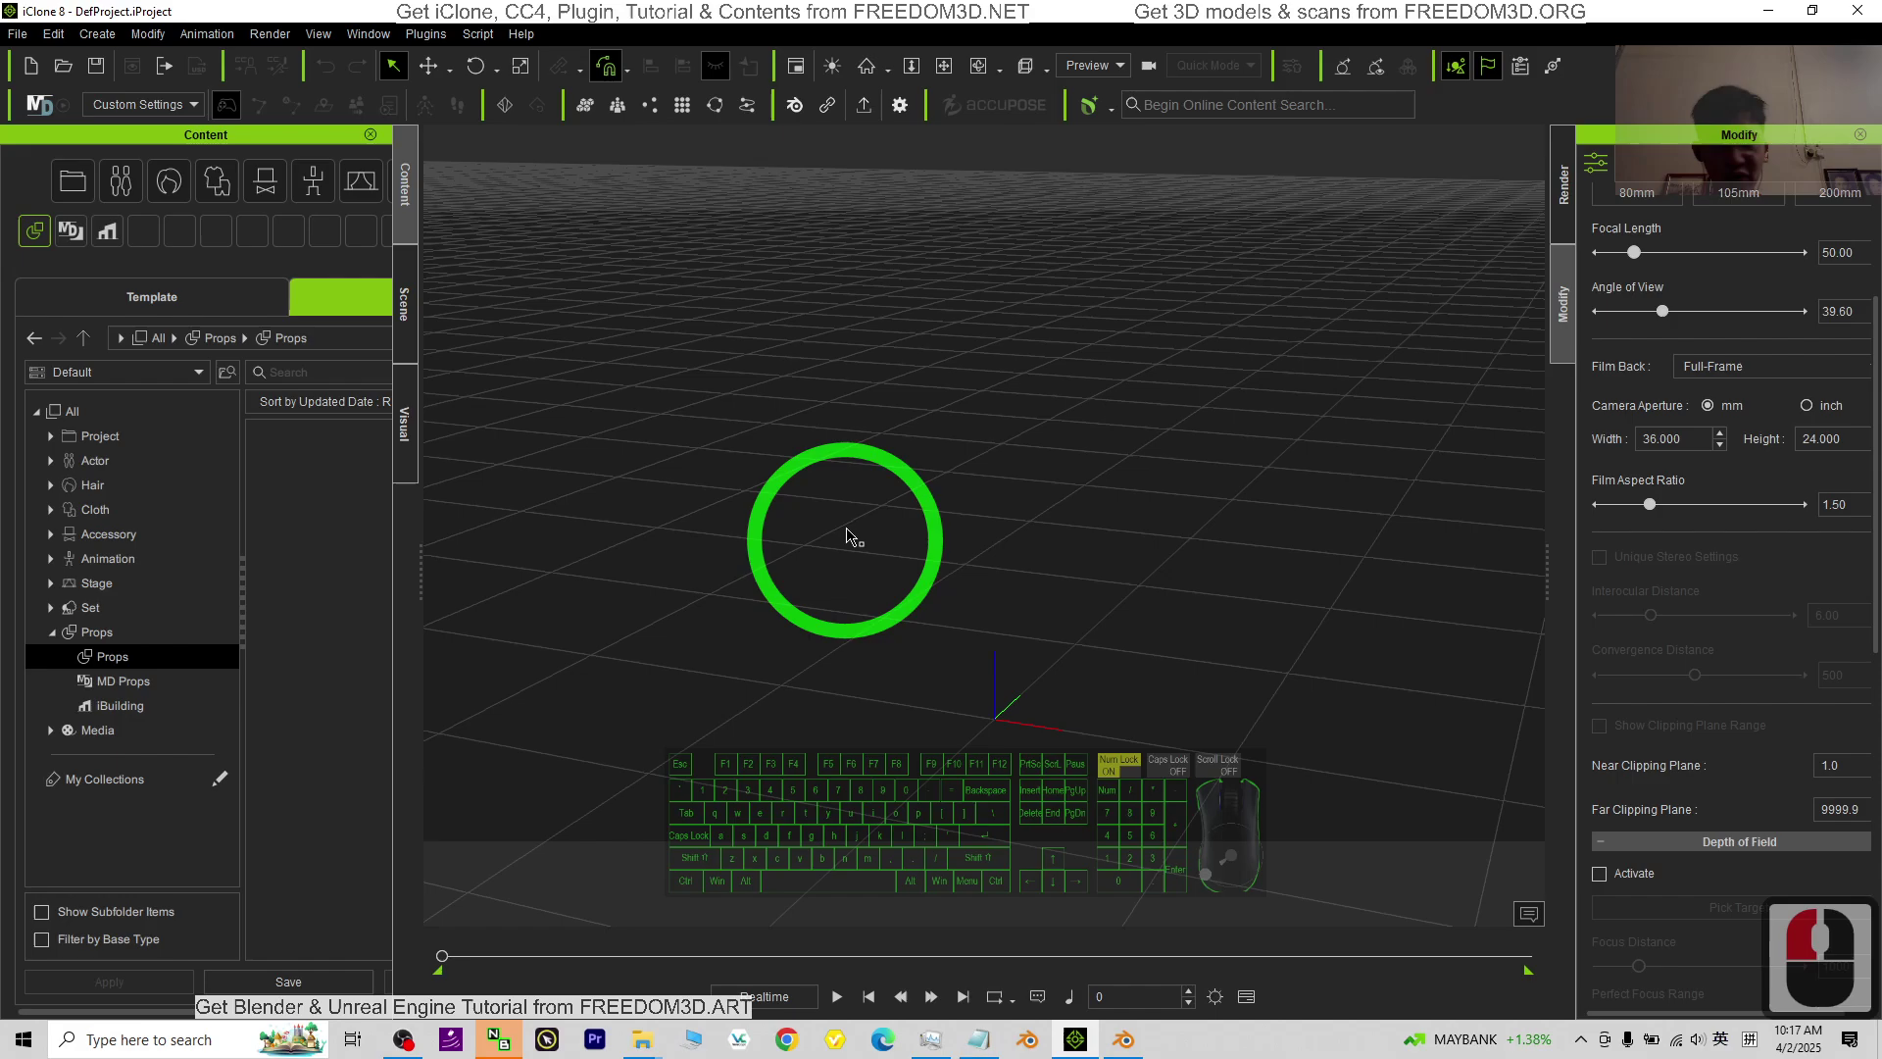
Minimize iClone, switch to Blender and dismiss its splash screen.
{"action": "left_click", "coordinate": [1770, 14]}
{"action": "left_click", "coordinate": [1770, 14]}
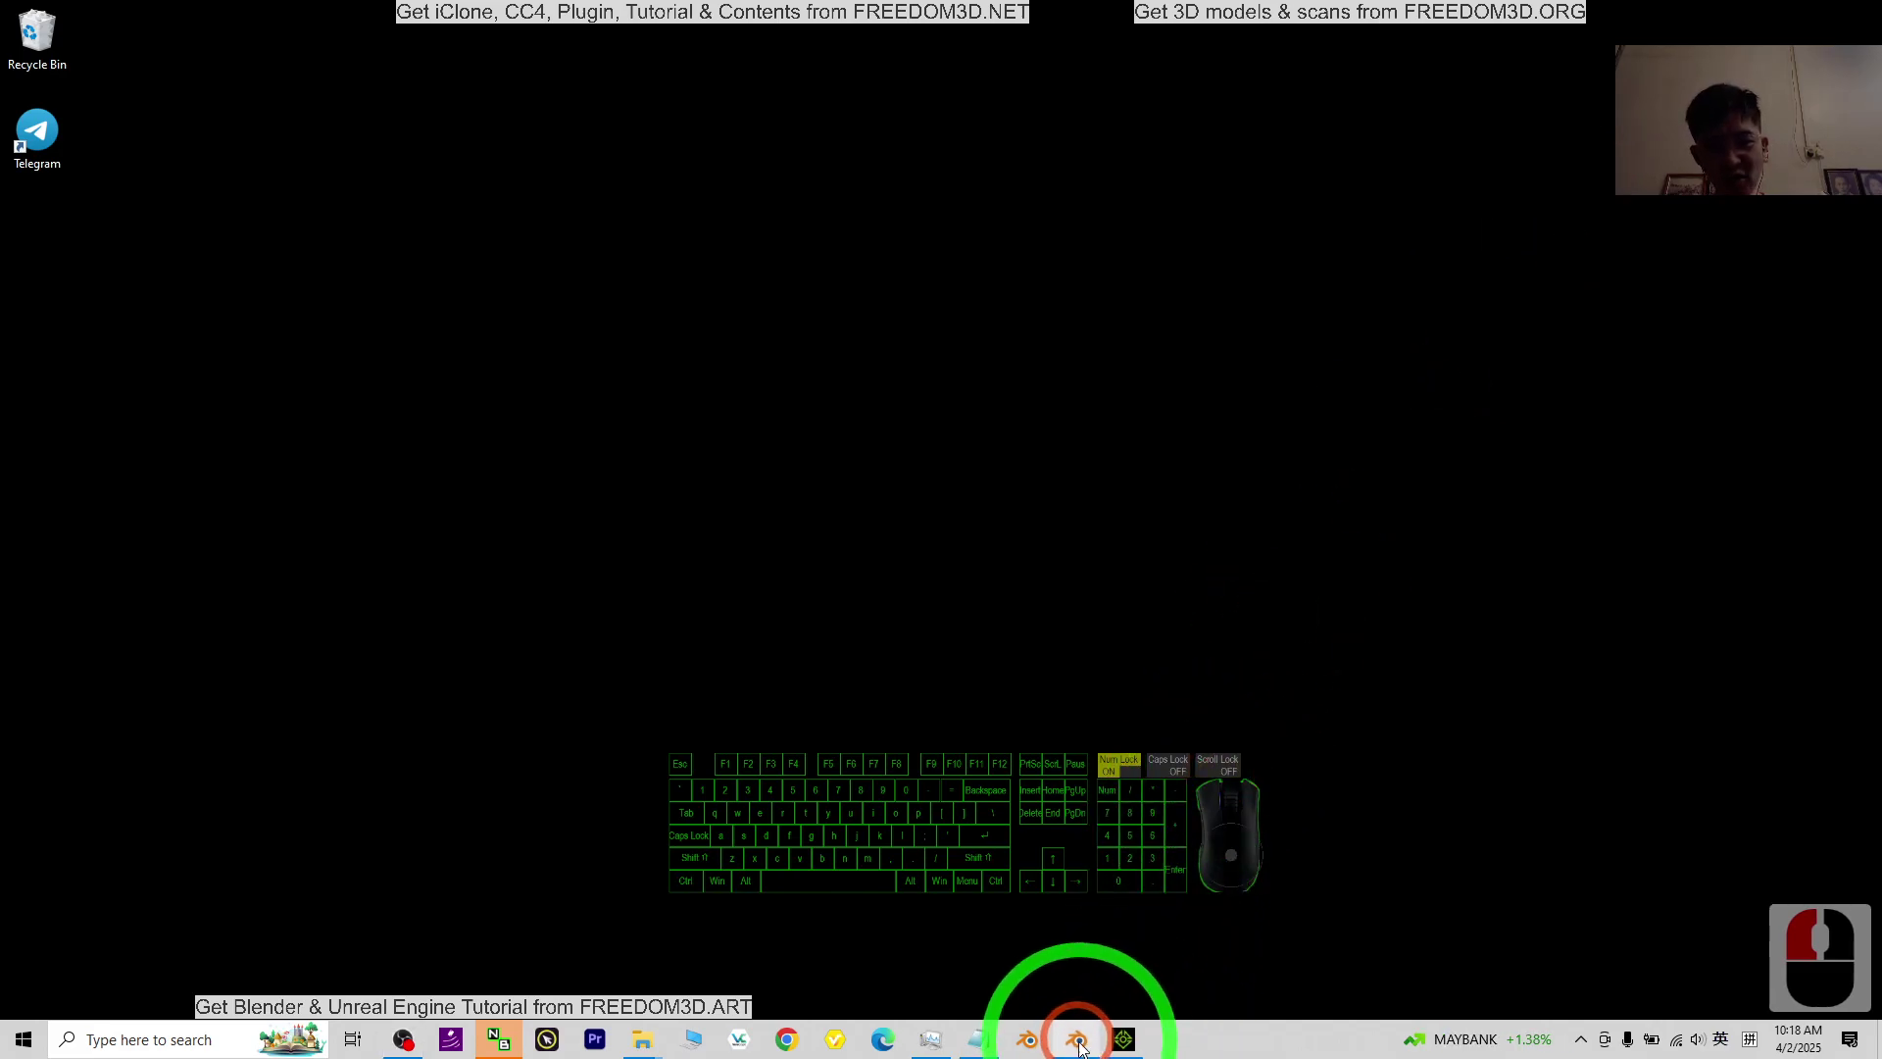
{"action": "double_click", "coordinate": [1108, 1043]}
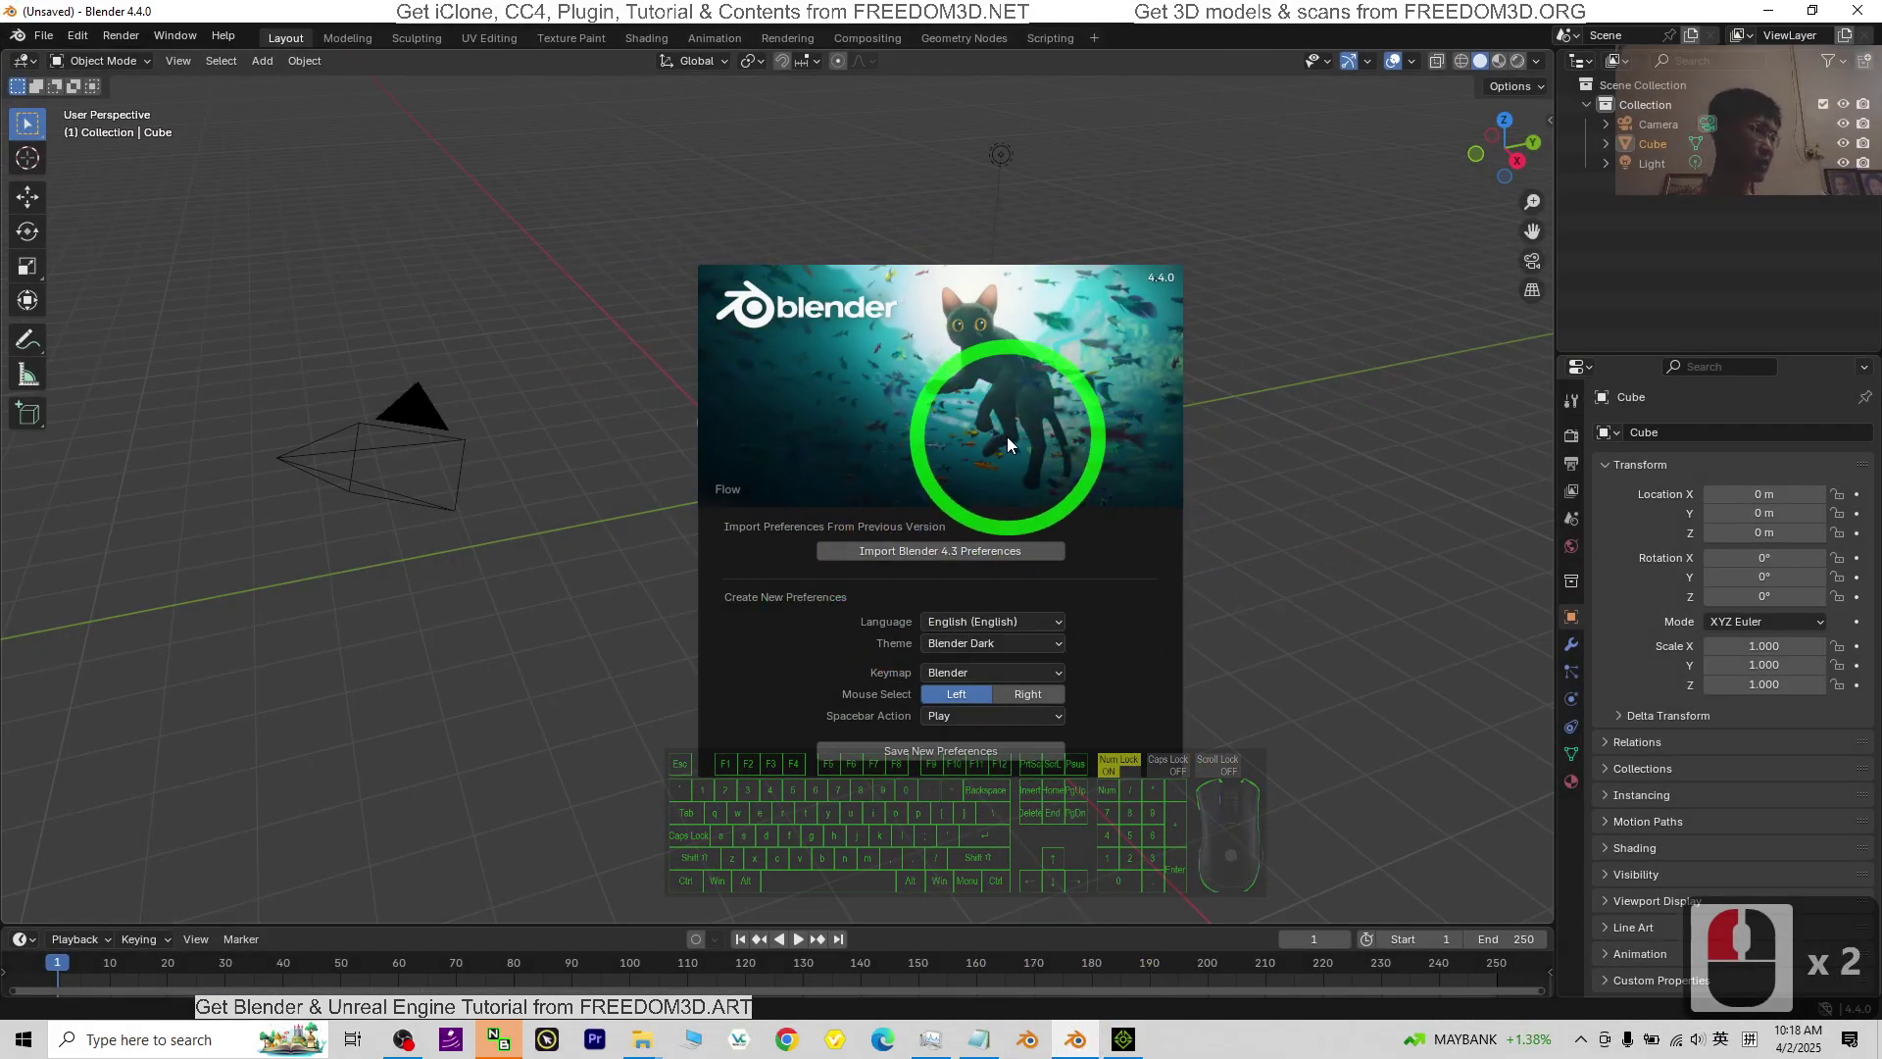
{"action": "left_click", "coordinate": [586, 603]}
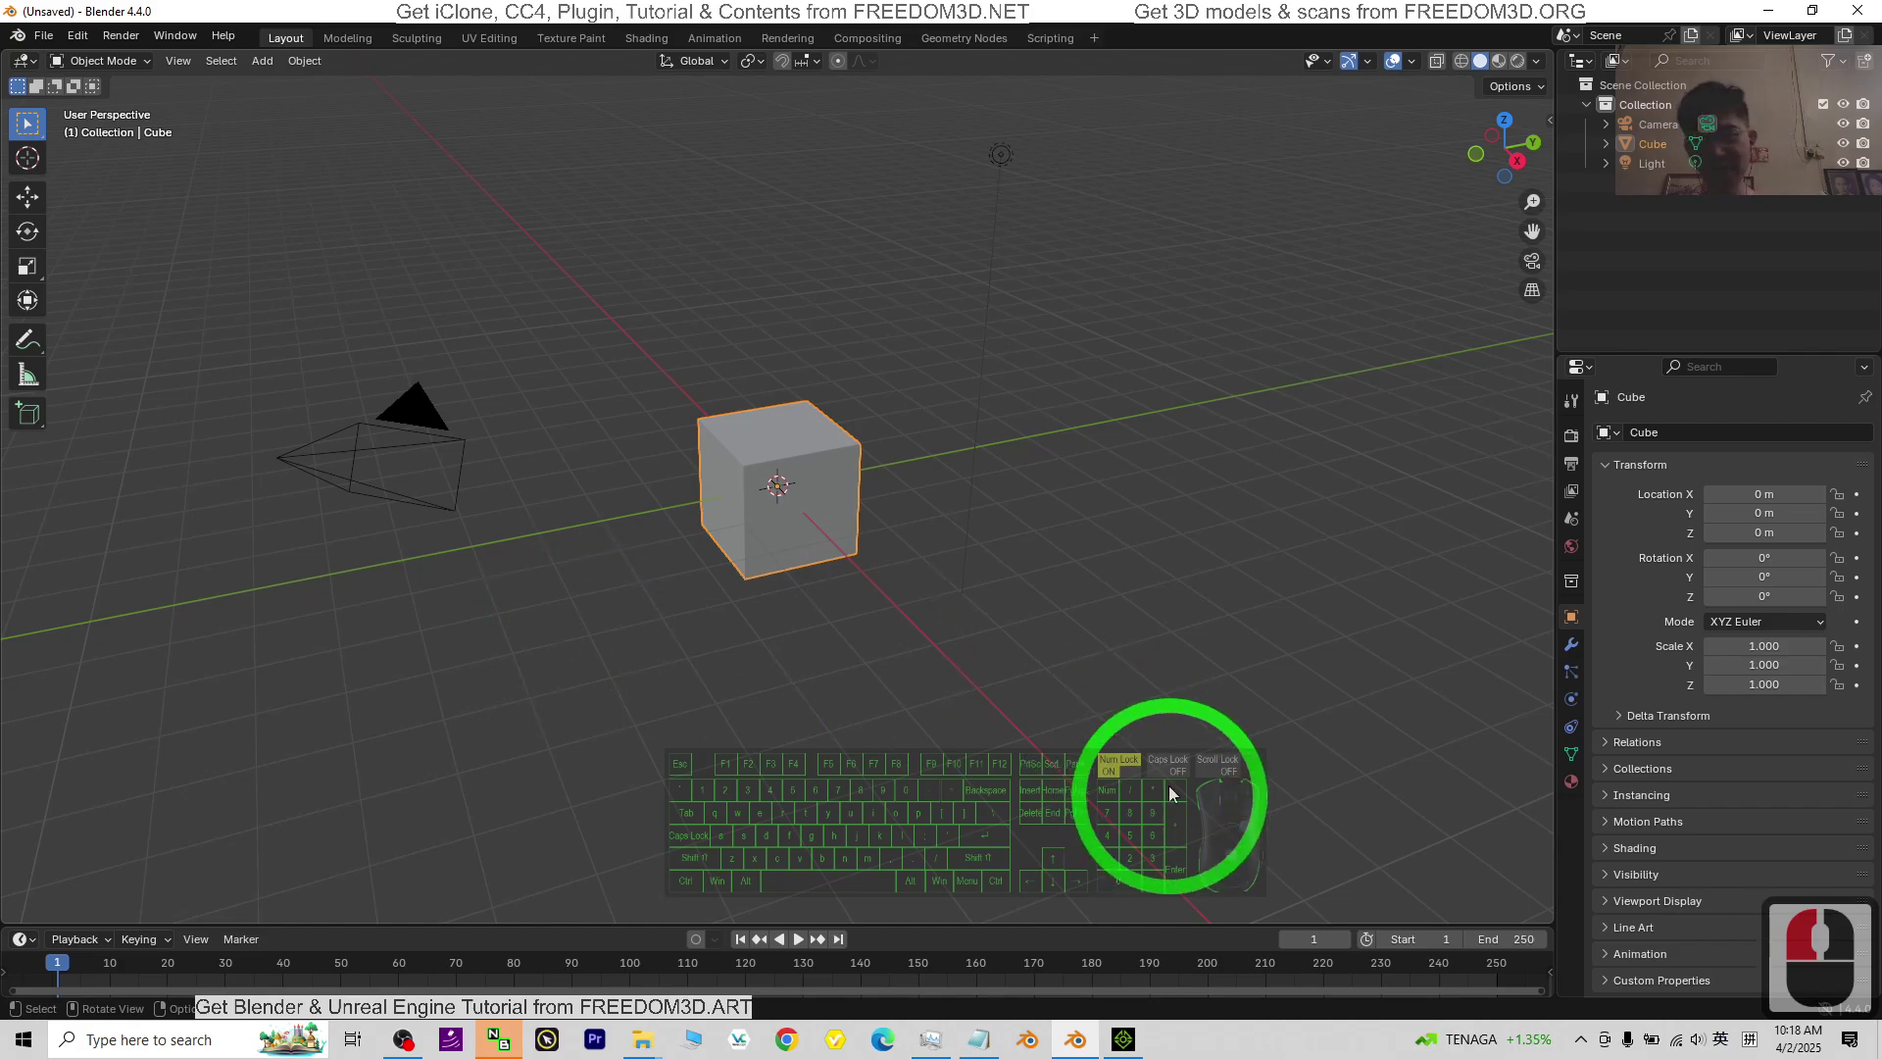
Select all default scene objects (camera, cube and light) and delete them.
{"action": "left_click_drag", "start_coordinate": [878, 728], "coordinate": [298, 334]}
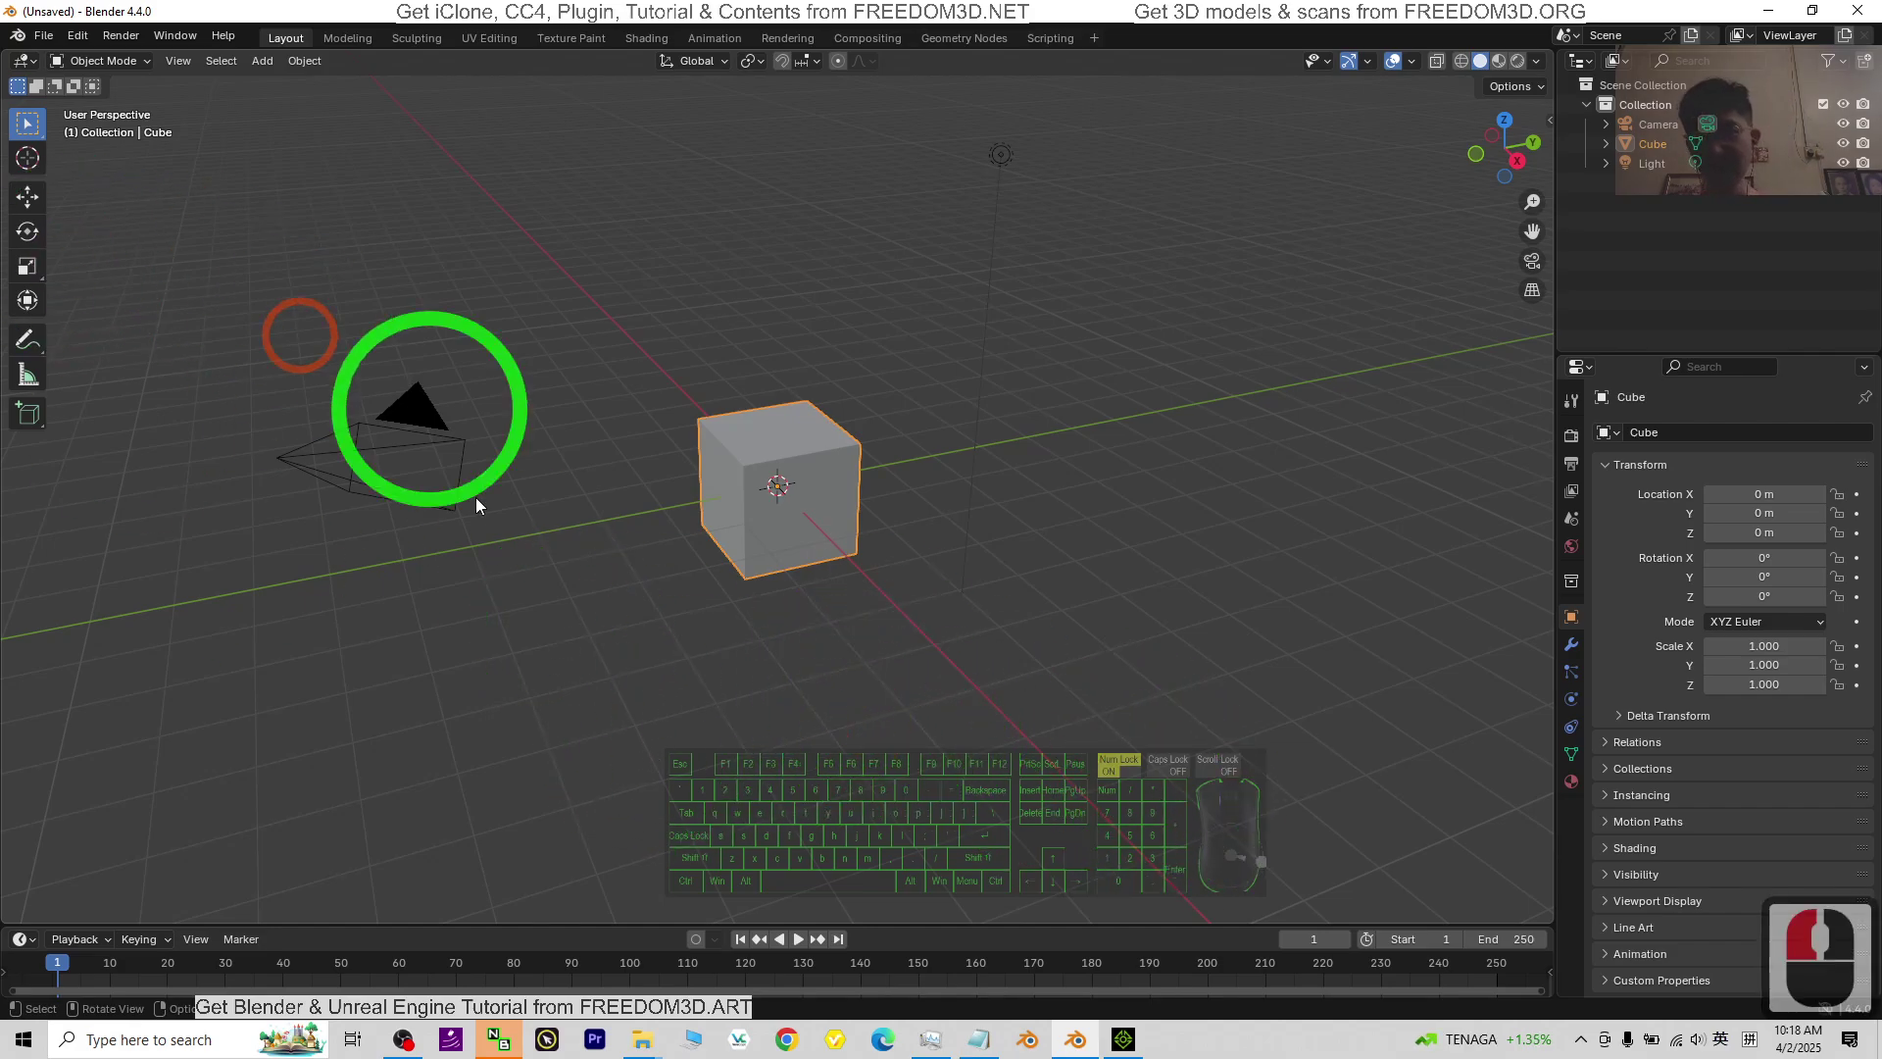
{"action": "key", "text": "a"}
{"action": "left_click", "coordinate": [862, 705]}
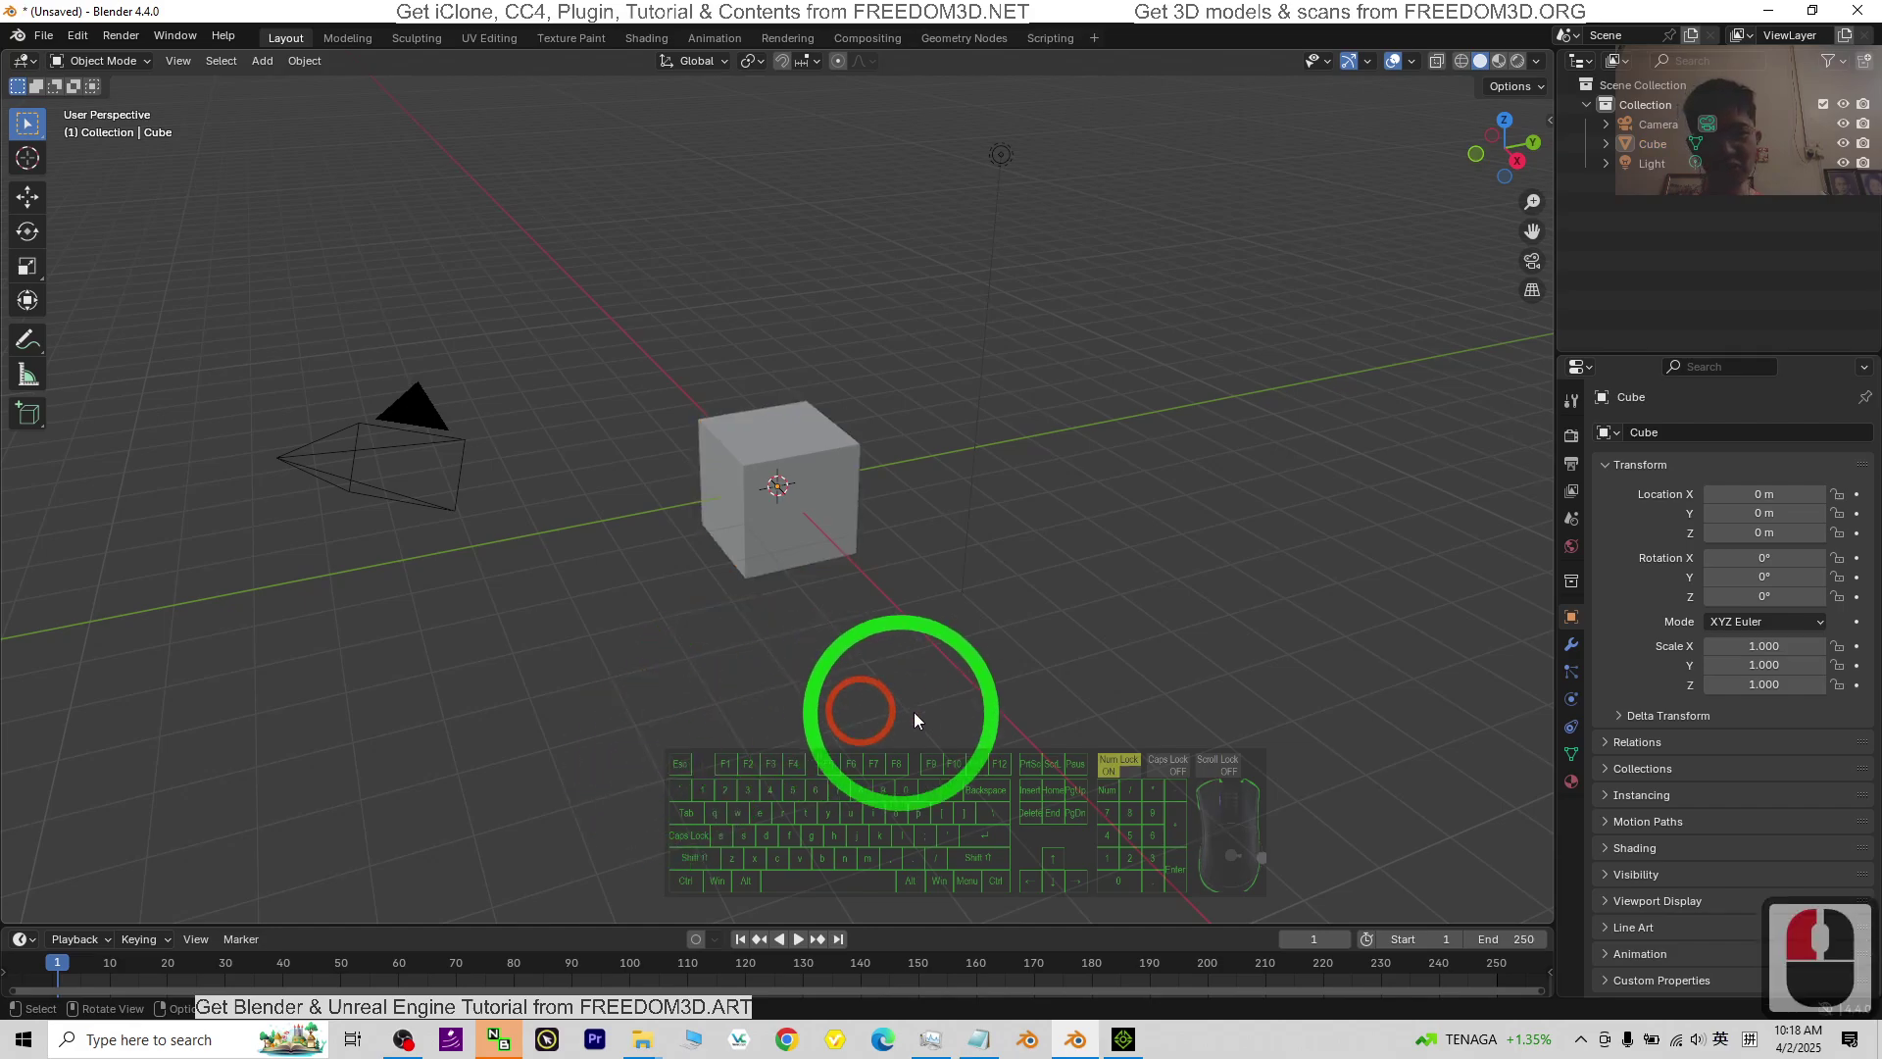
{"action": "left_click", "coordinate": [1161, 713]}
{"action": "key", "text": "a"}
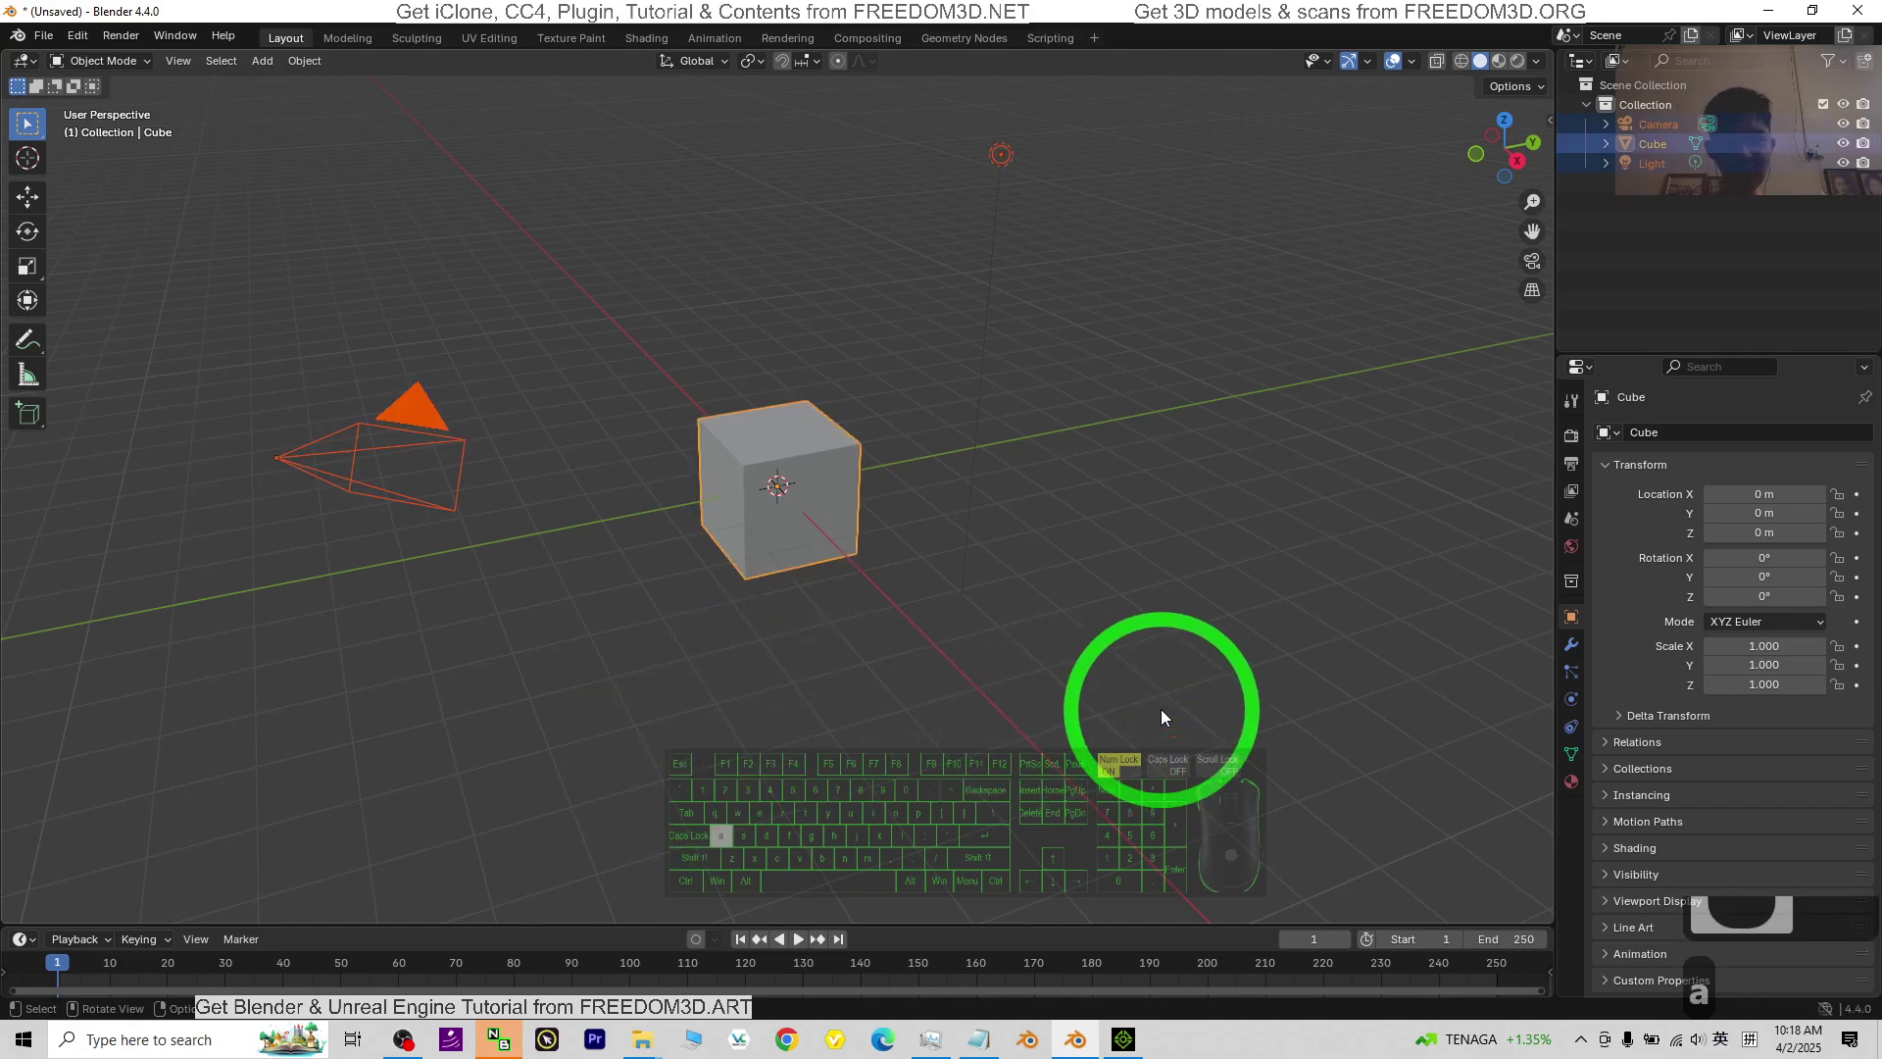
{"action": "key", "text": "Delete"}
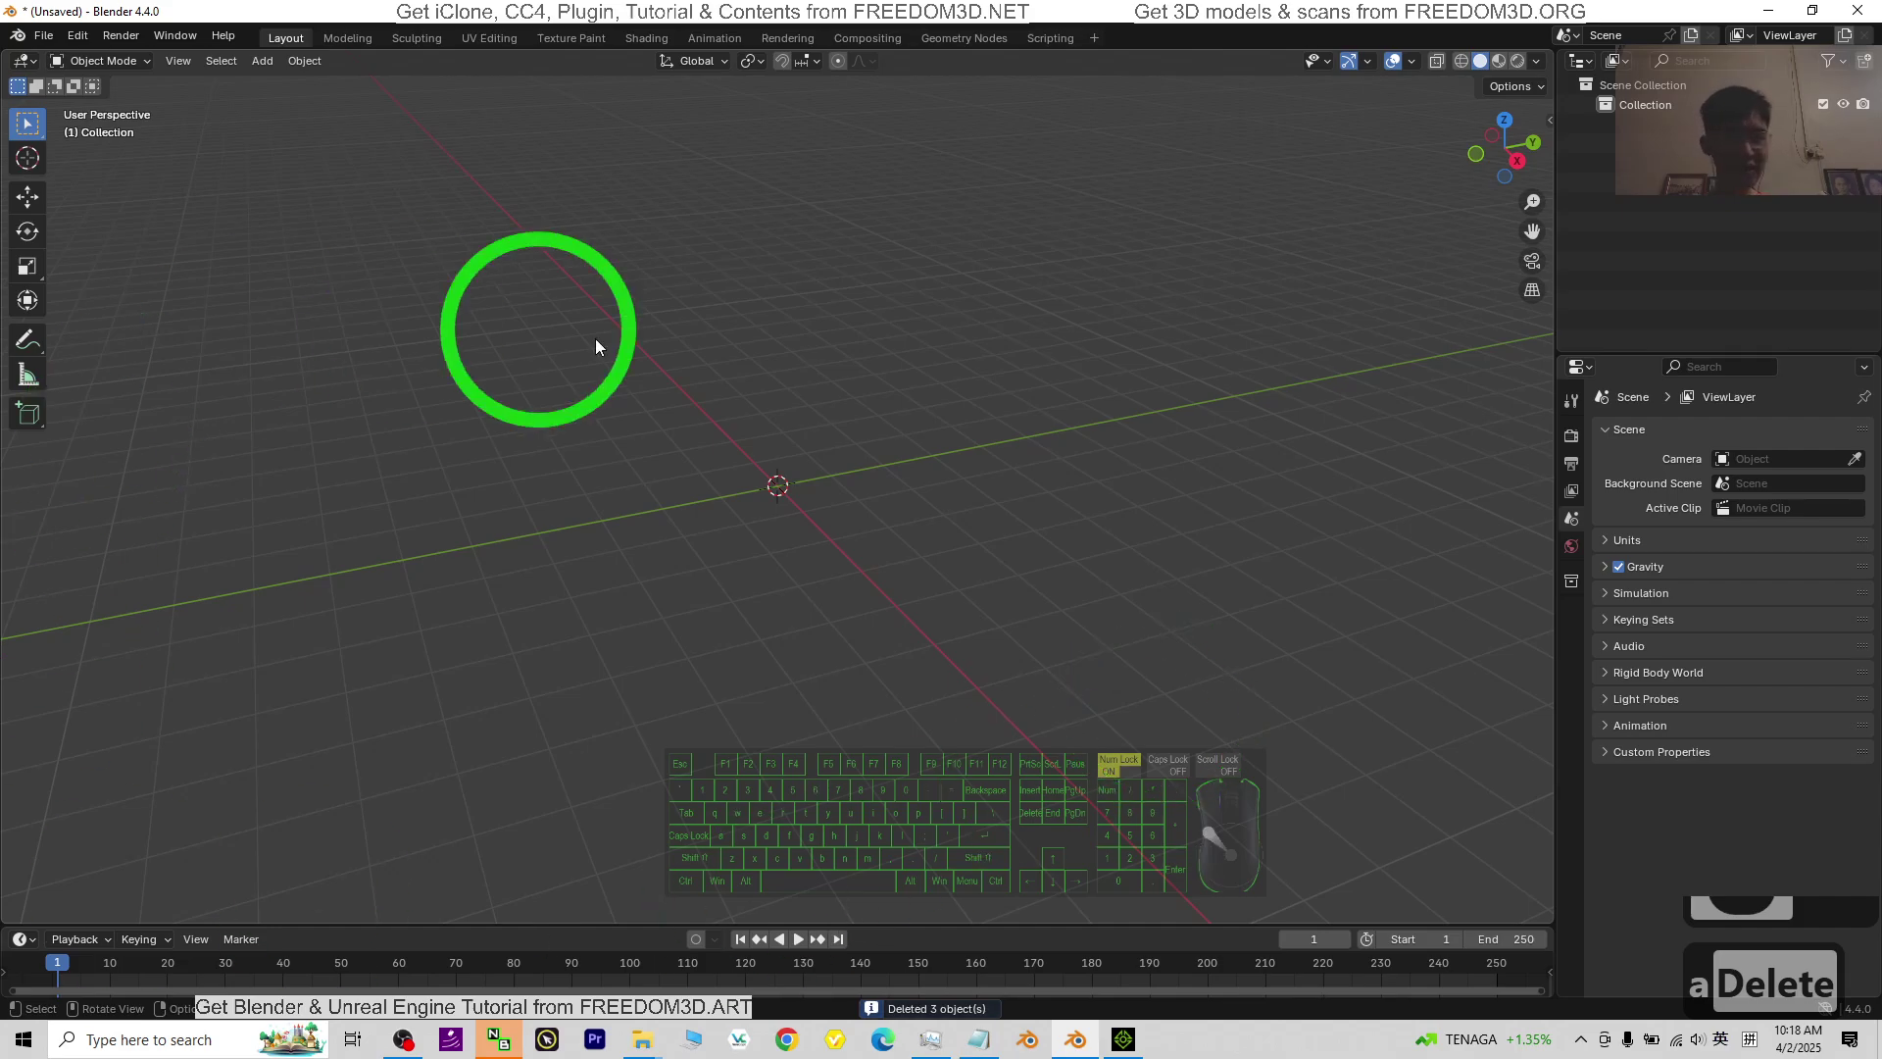
Add a mesh circle at the world origin as the outline of the plate.
{"action": "left_click", "coordinate": [263, 61]}
{"action": "left_click", "coordinate": [294, 84]}
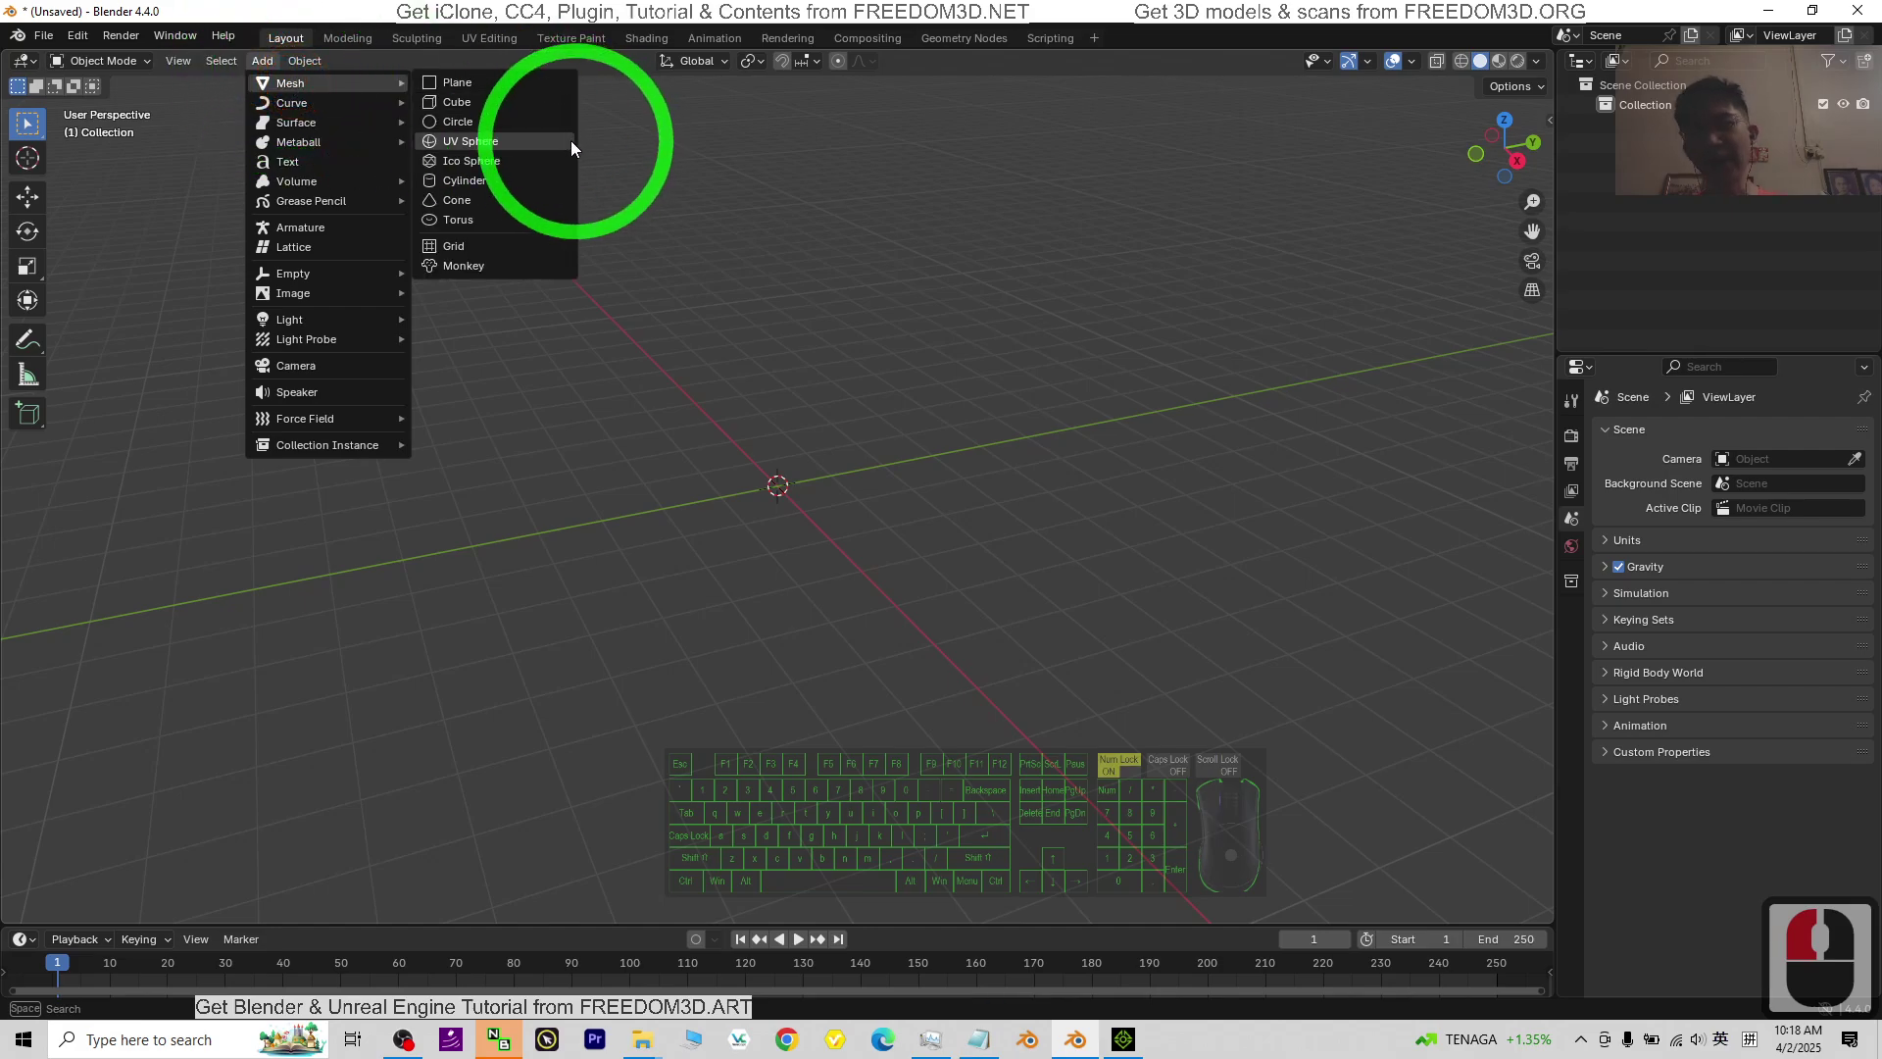
{"action": "left_click", "coordinate": [522, 124]}
{"action": "scroll", "coordinate": [838, 496], "scroll_direction": "up", "scroll_amount": 7}
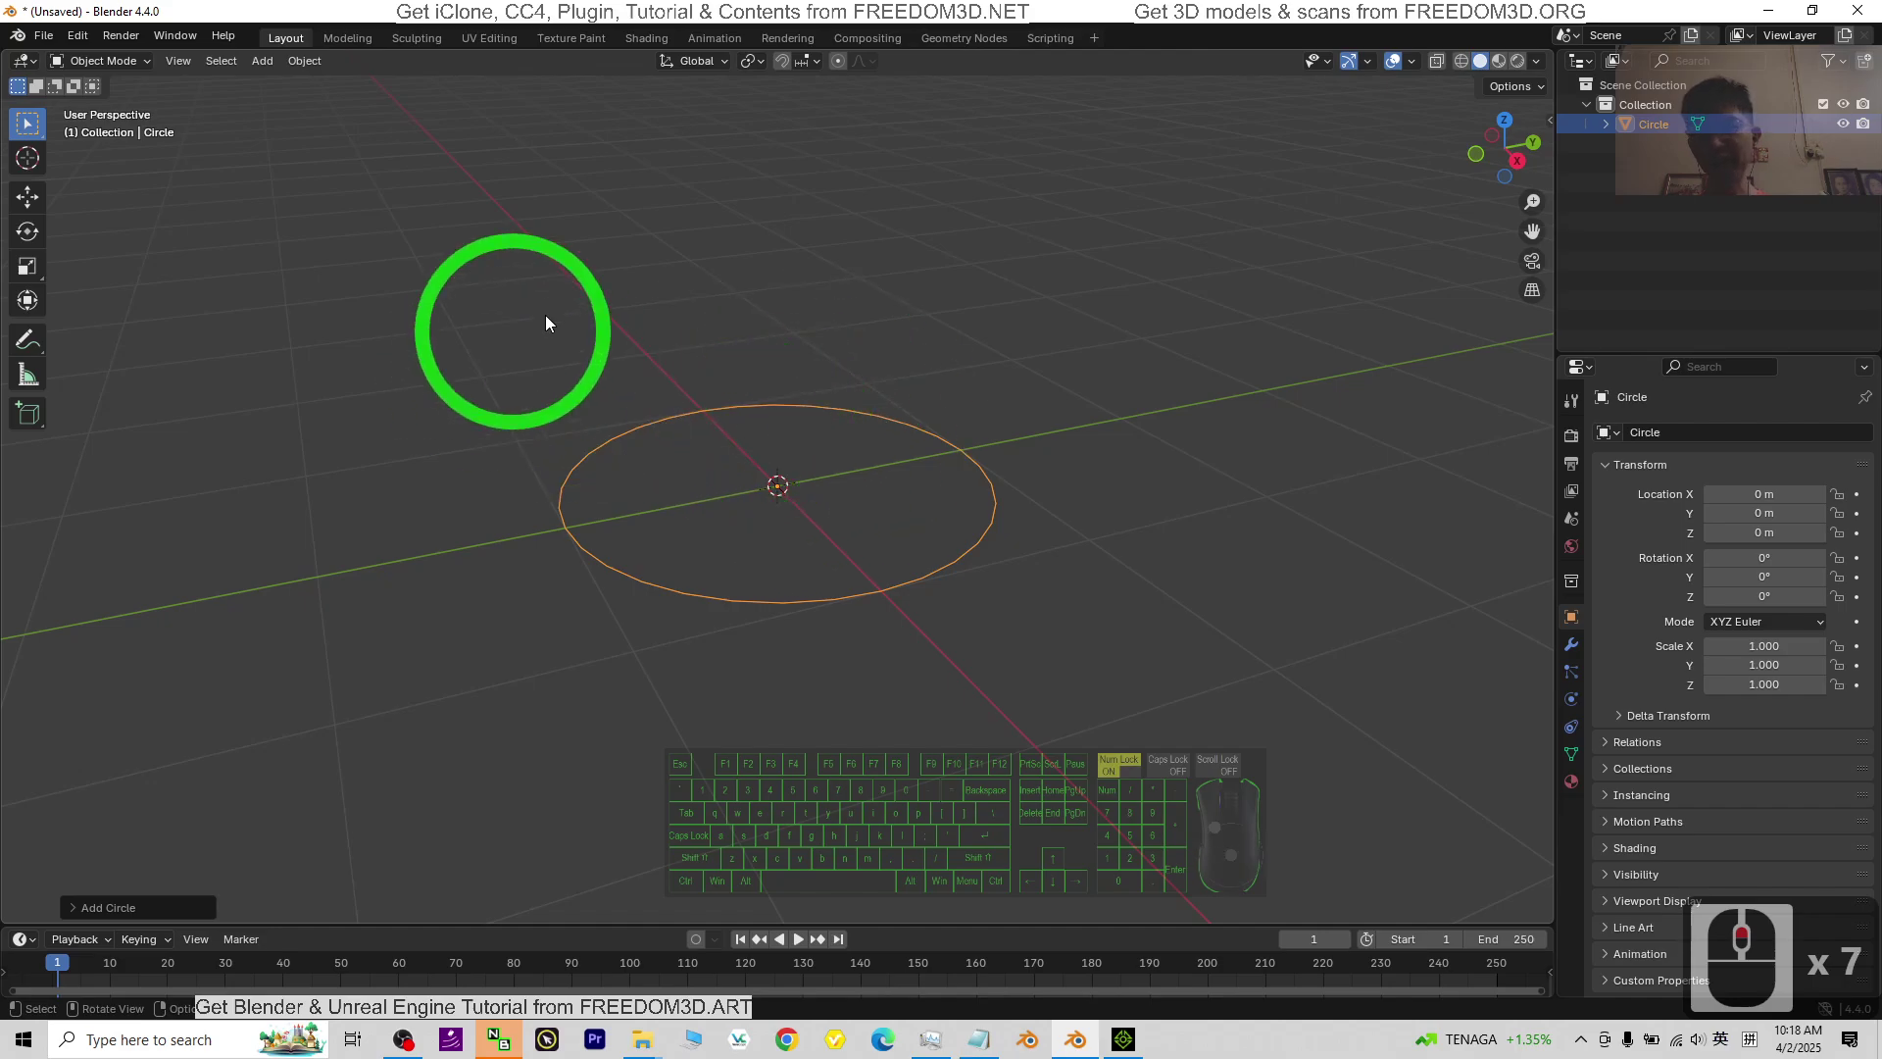
{"action": "scroll", "coordinate": [1100, 655], "scroll_direction": "up", "scroll_amount": 2}
{"action": "scroll", "coordinate": [1088, 642], "scroll_direction": "down", "scroll_amount": 2}
{"action": "middle_click_drag", "start_coordinate": [1209, 498], "coordinate": [594, 419]}
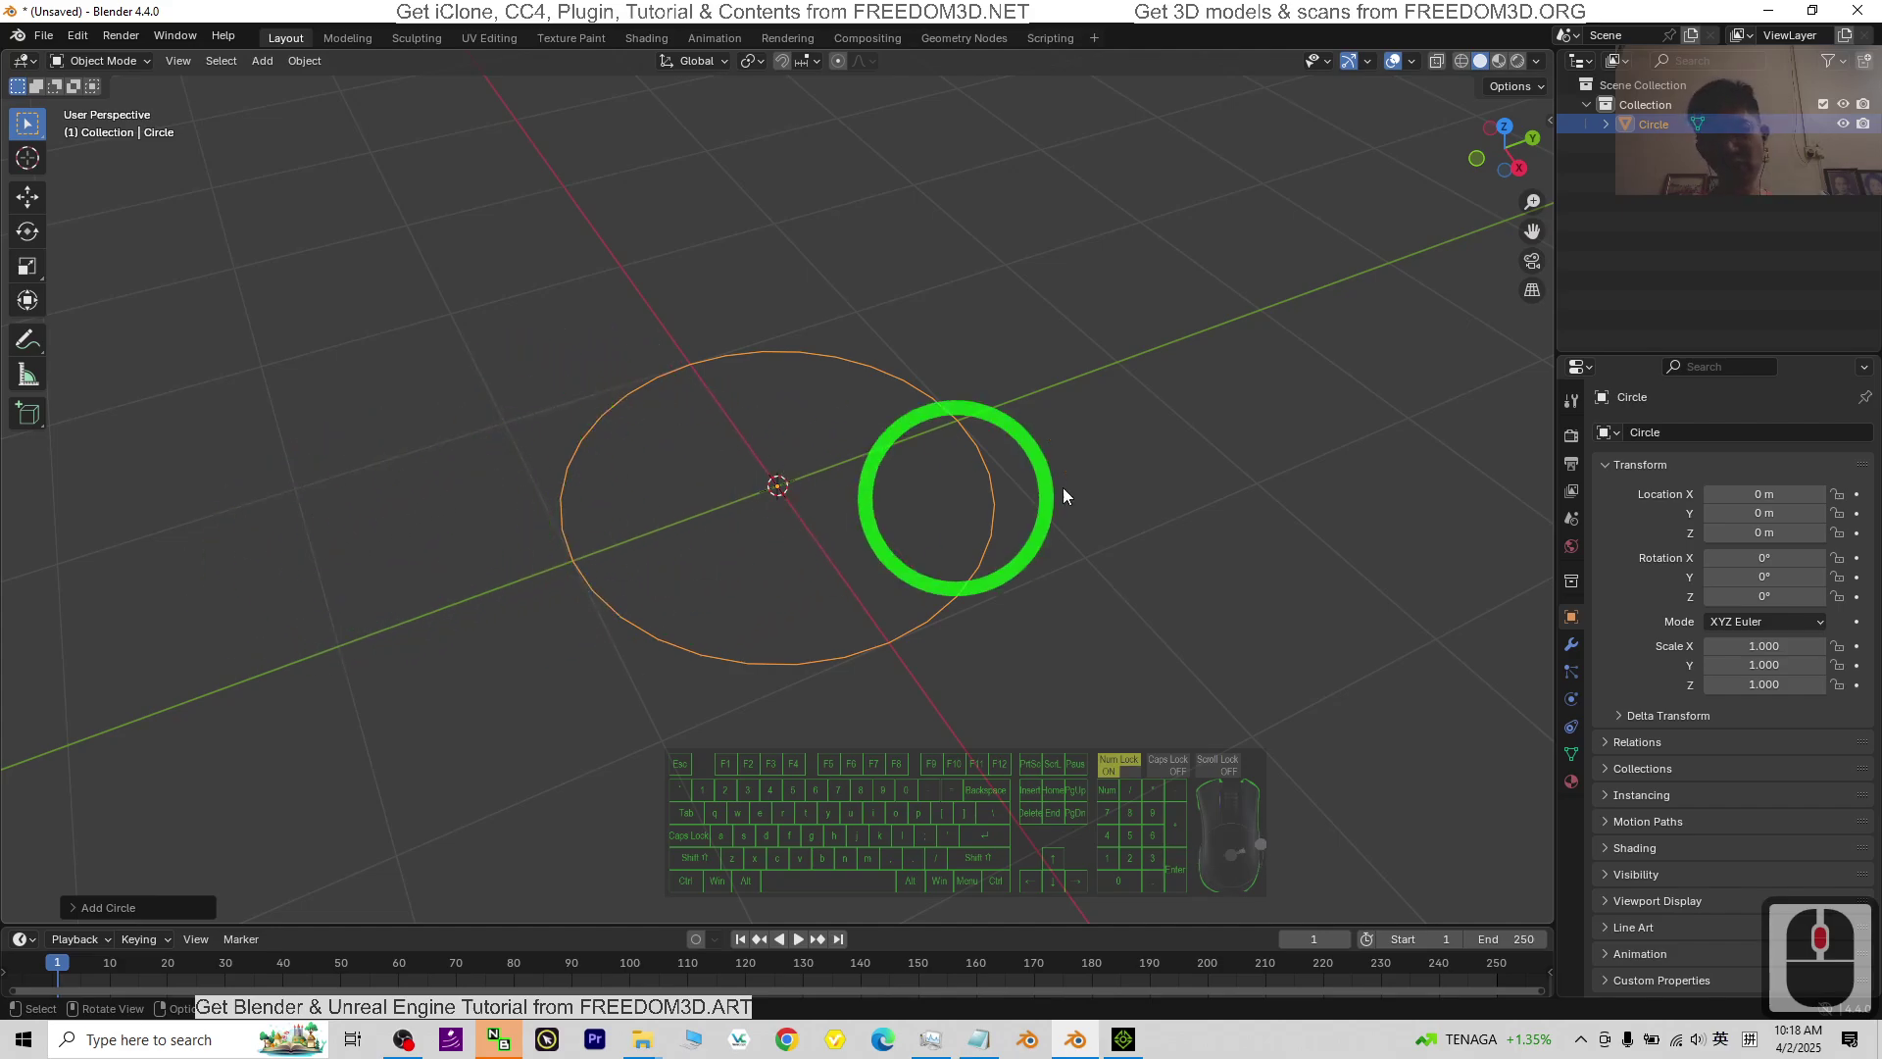
Enter Edit Mode on the circle and scale its outline up slightly.
{"action": "left_click", "coordinate": [96, 61]}
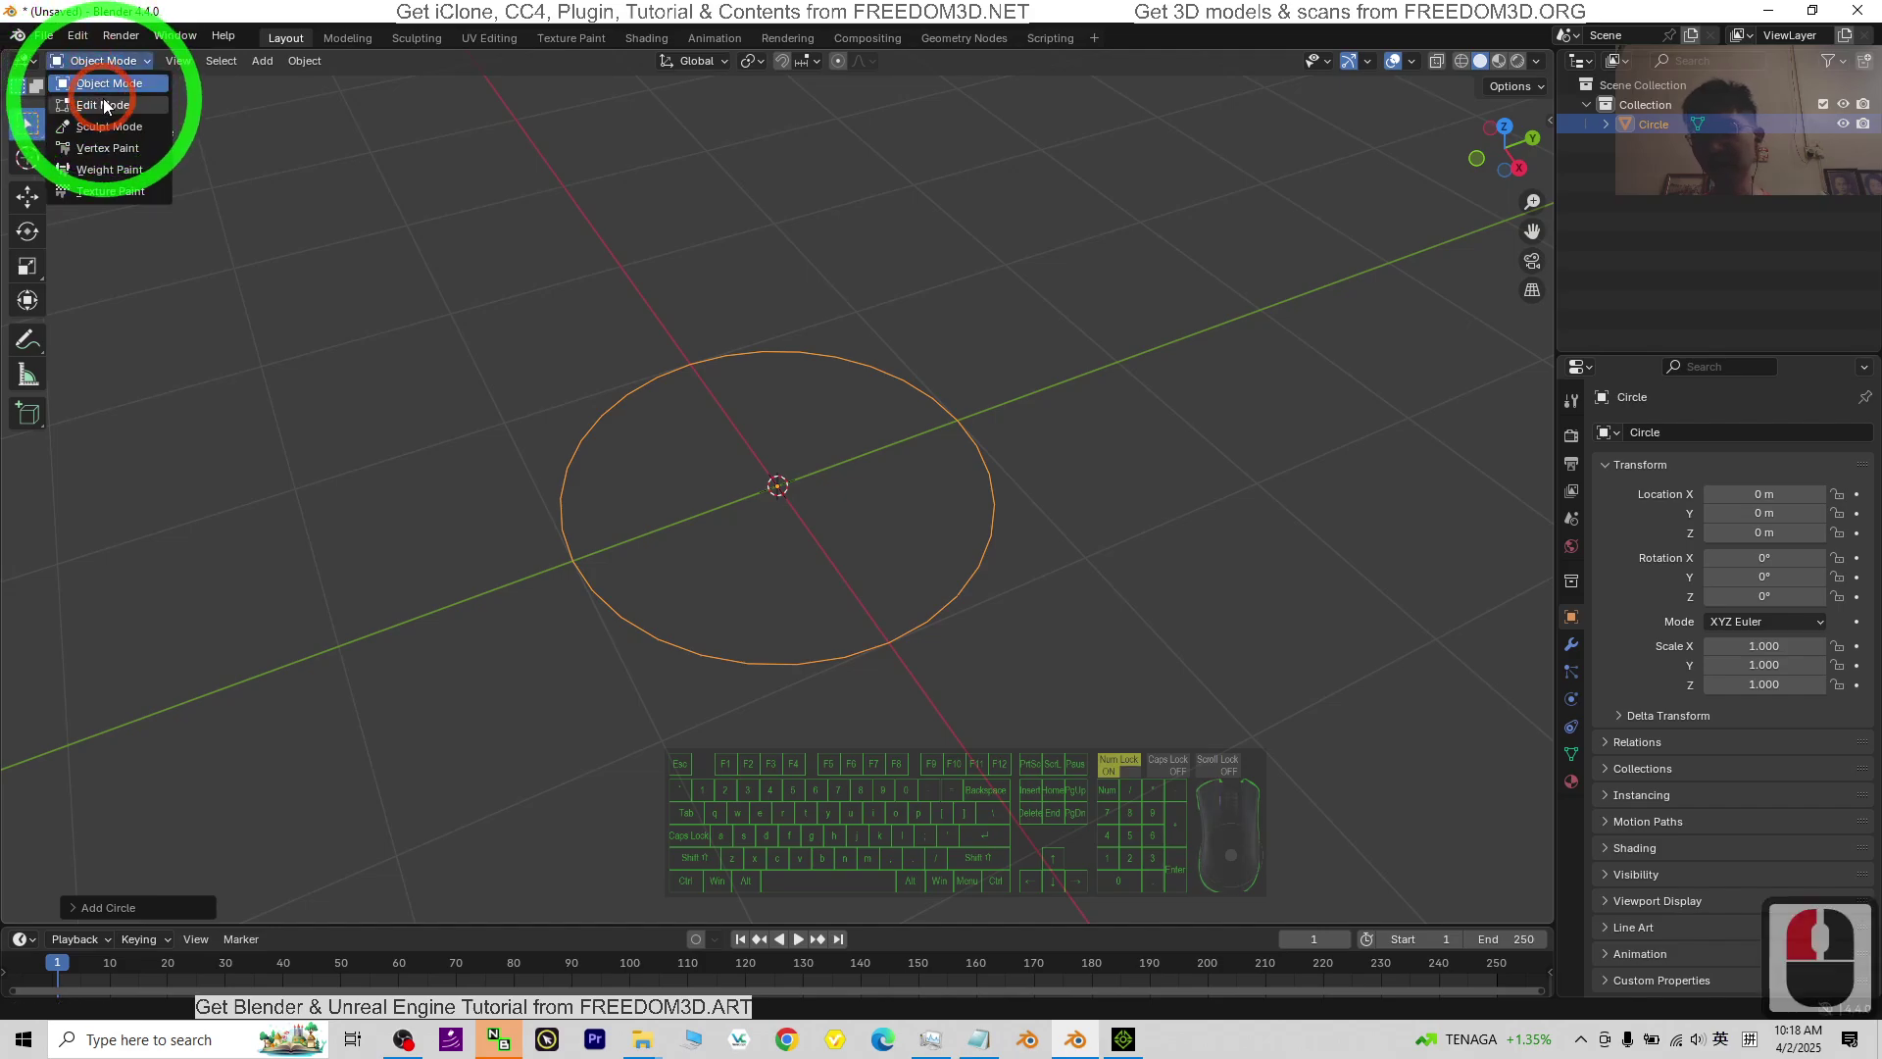
{"action": "left_click", "coordinate": [106, 107]}
{"action": "scroll", "coordinate": [1185, 504], "scroll_direction": "up", "scroll_amount": 2}
{"action": "key", "text": "s"}
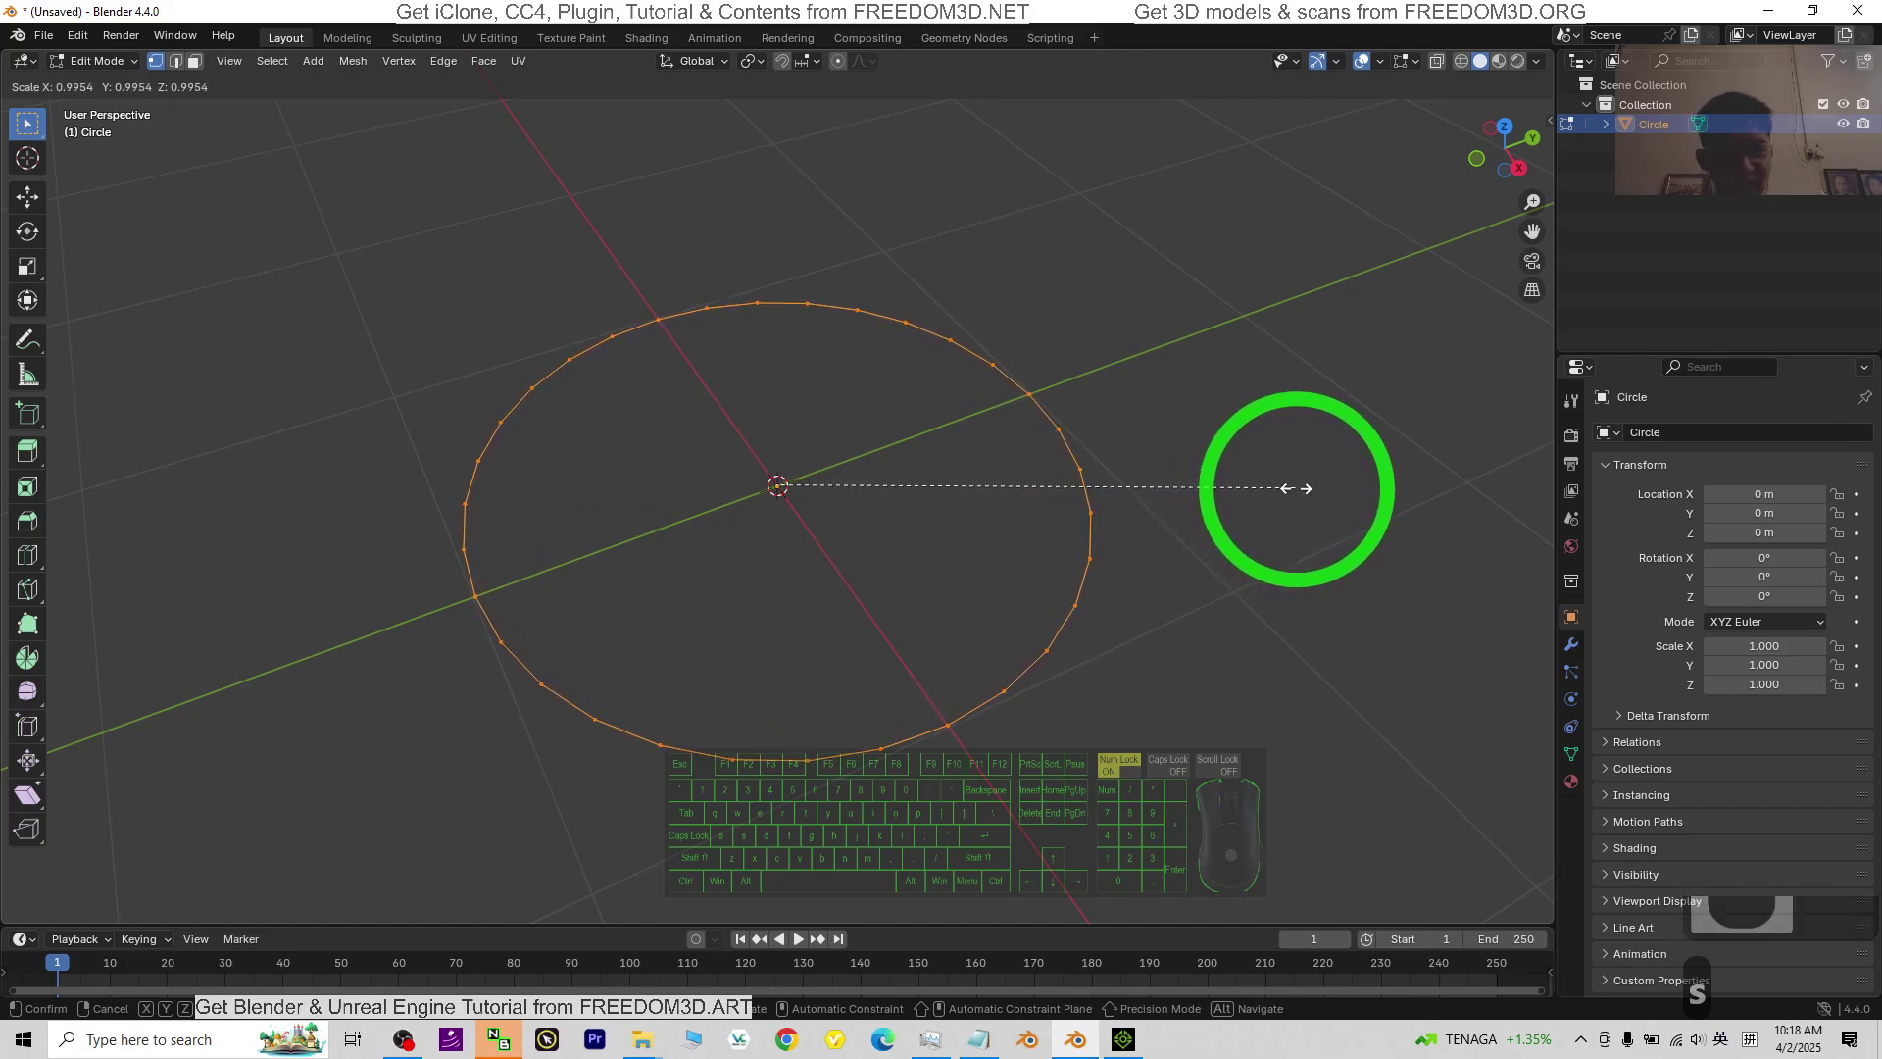
{"action": "left_click", "coordinate": [1220, 490]}
Fill the circle by creating a new face from its selected vertices.
{"action": "right_click", "coordinate": [723, 354]}
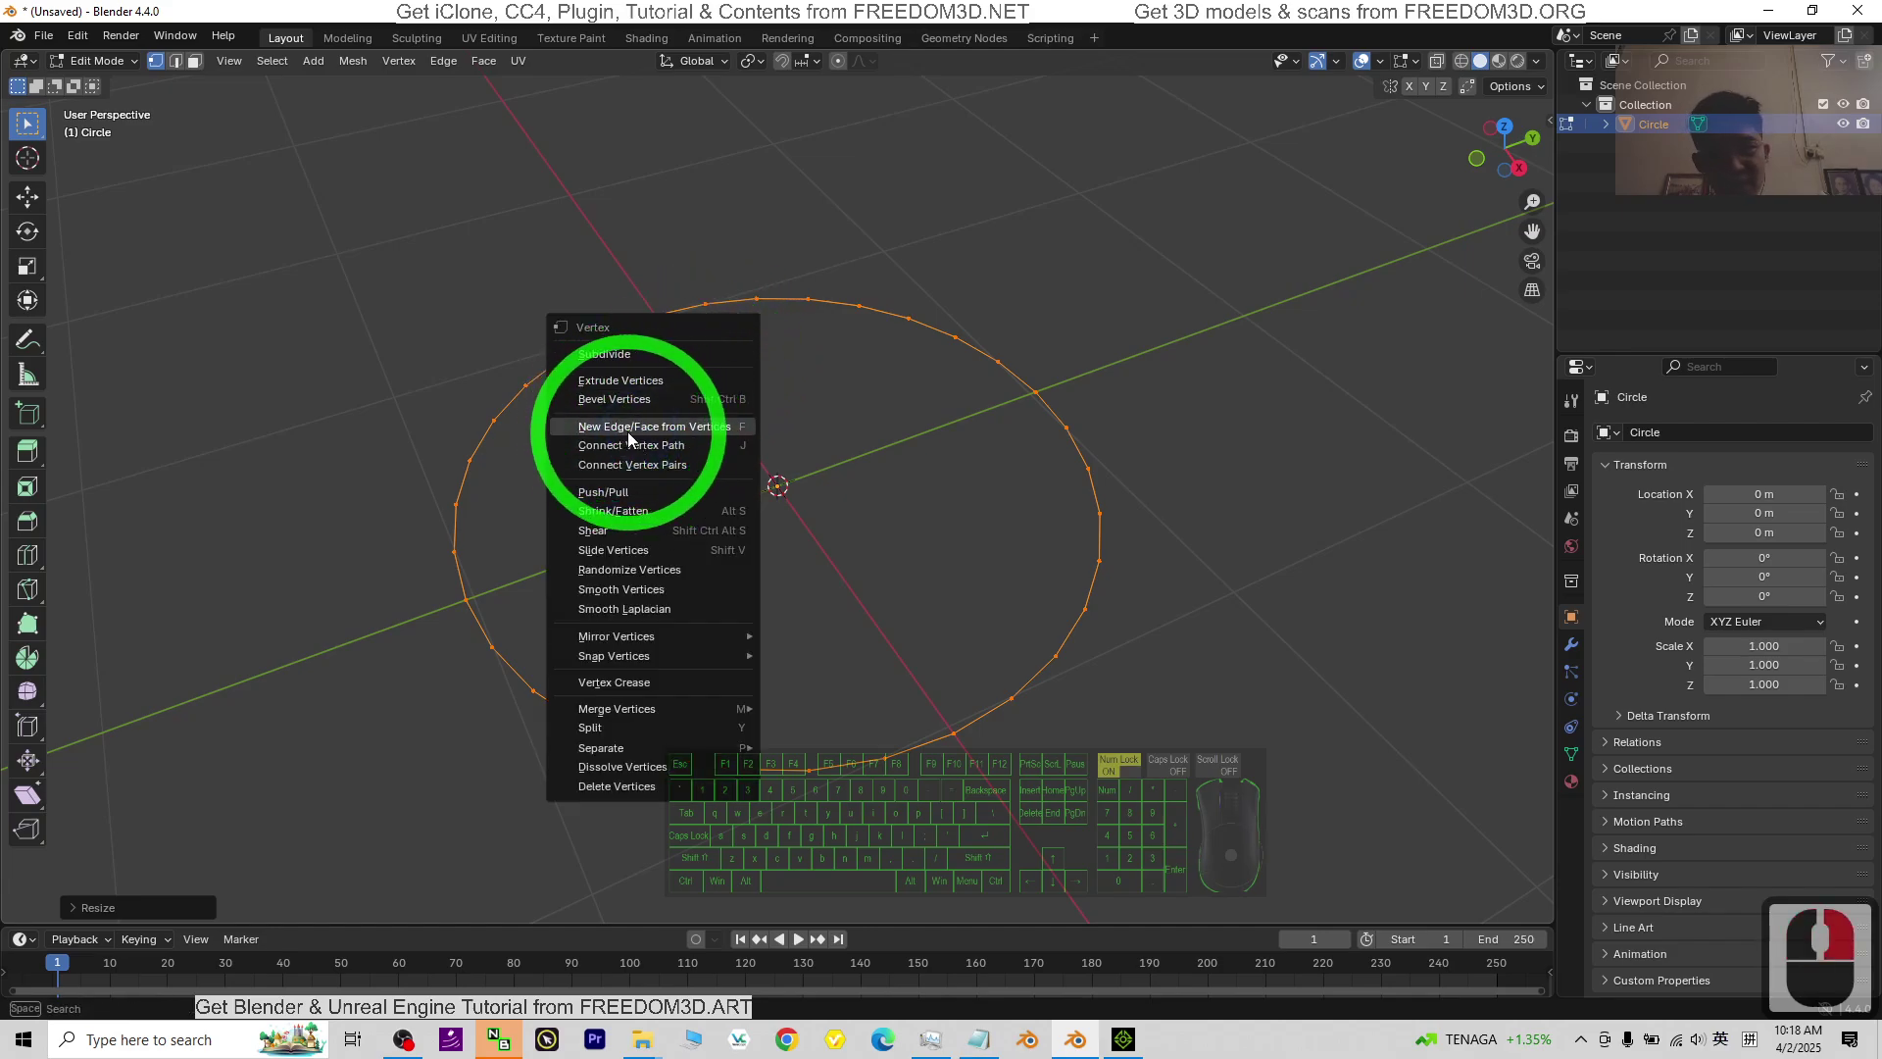
{"action": "left_click", "coordinate": [637, 433]}
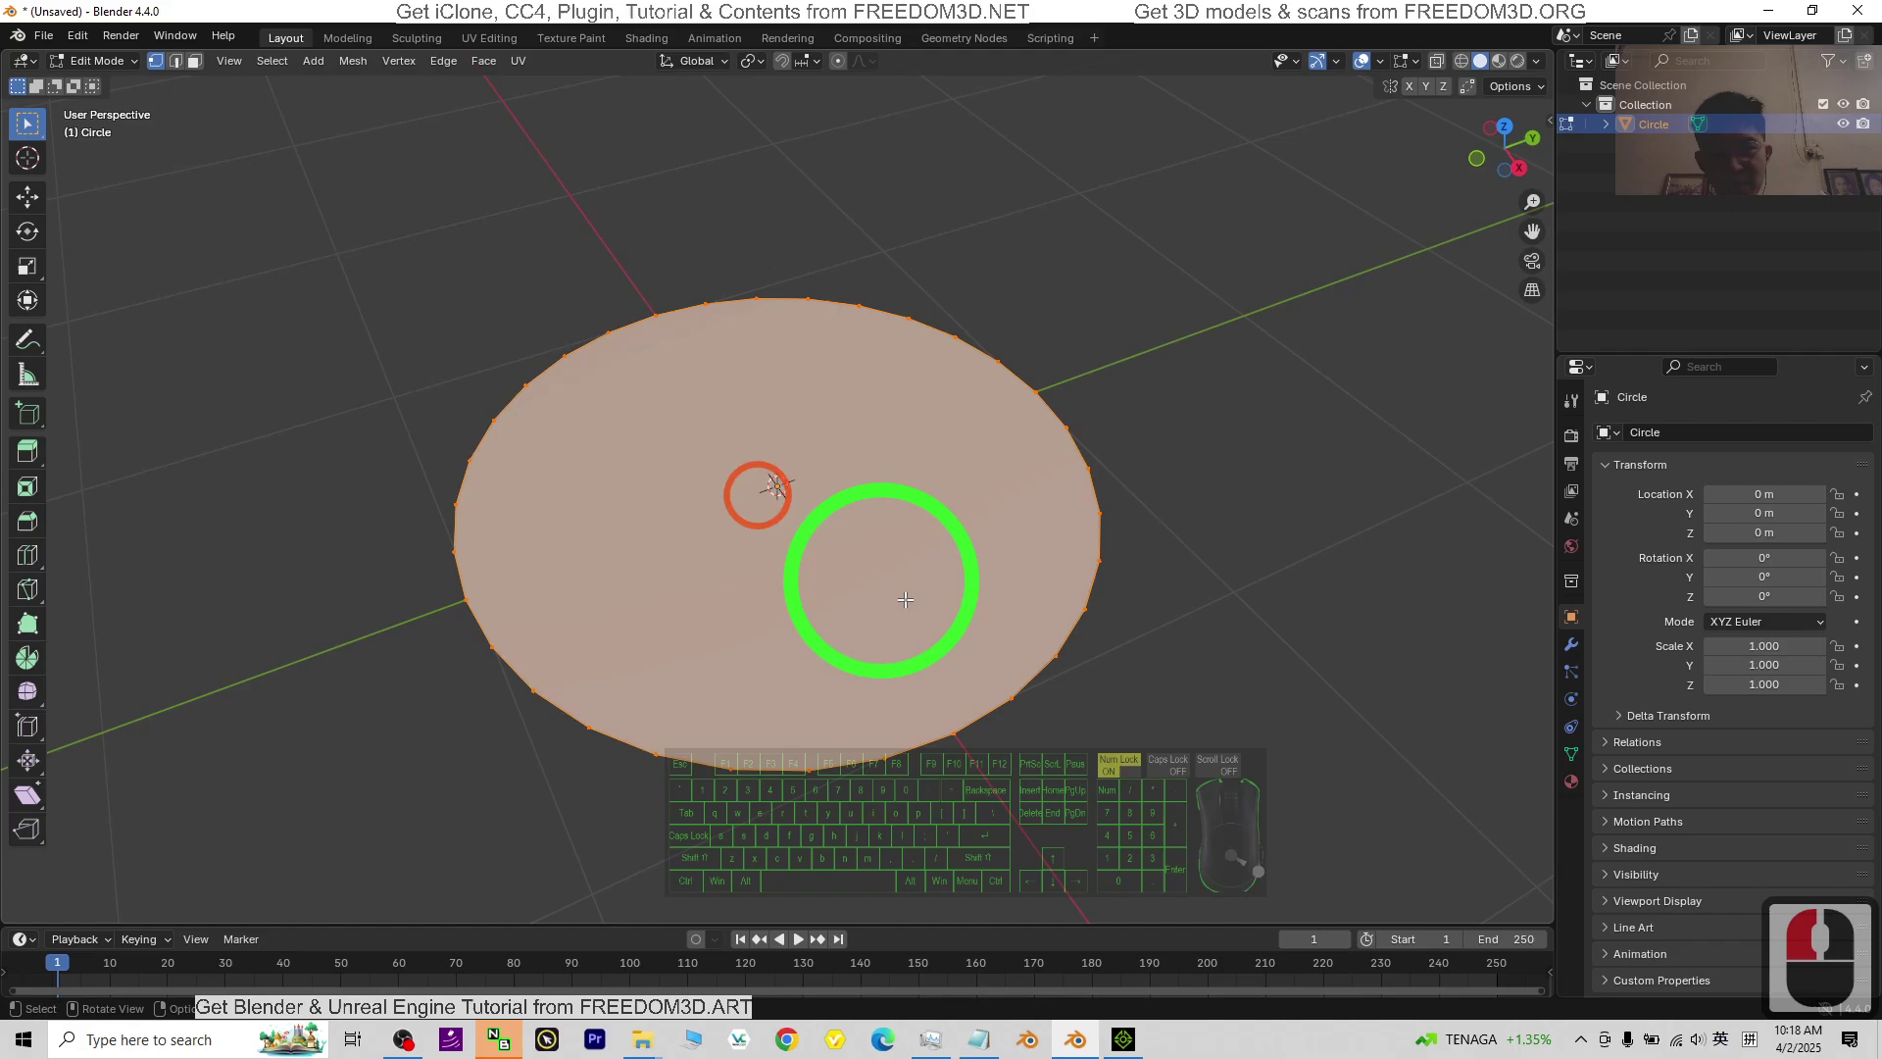
{"action": "middle_click_drag", "start_coordinate": [756, 496], "coordinate": [988, 554]}
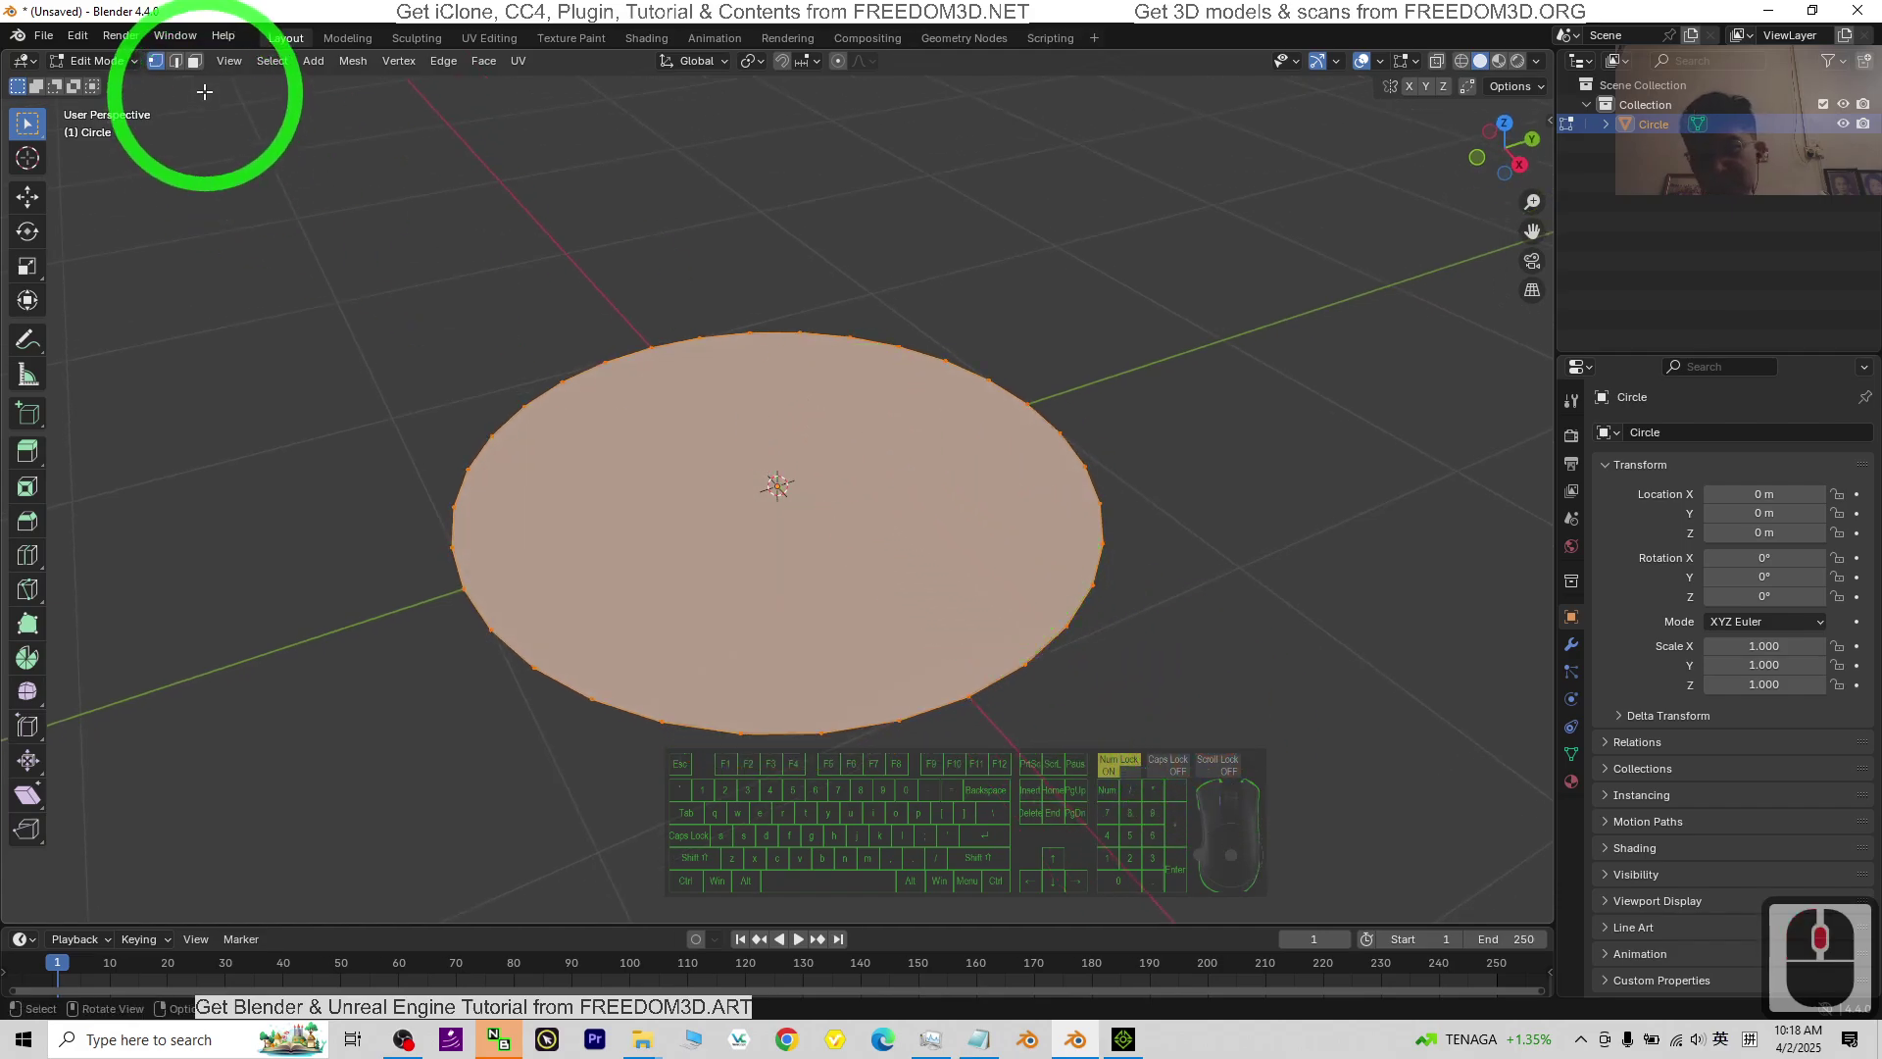
In face selection mode, select the circular face and extrude it upward about 0.05 m to give the plate thickness.
{"action": "left_click", "coordinate": [194, 60]}
{"action": "left_click", "coordinate": [747, 513]}
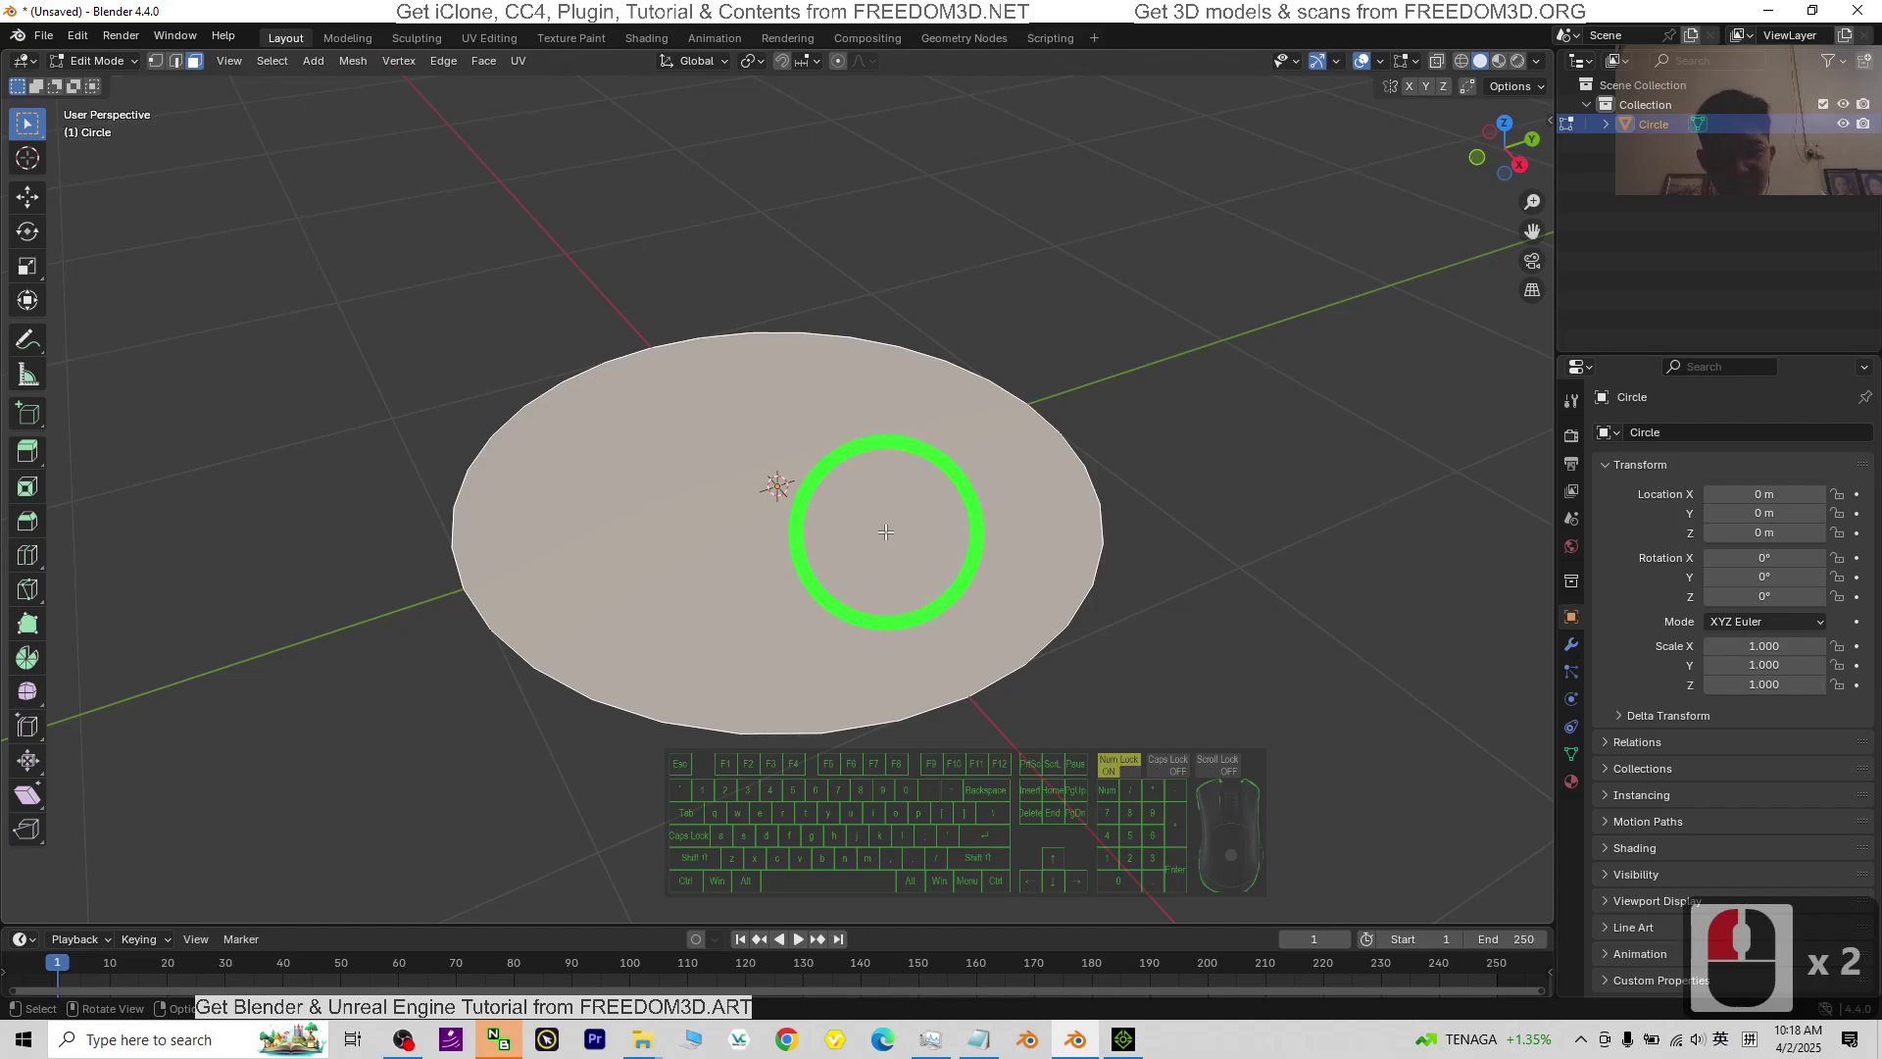
{"action": "key", "text": "e"}
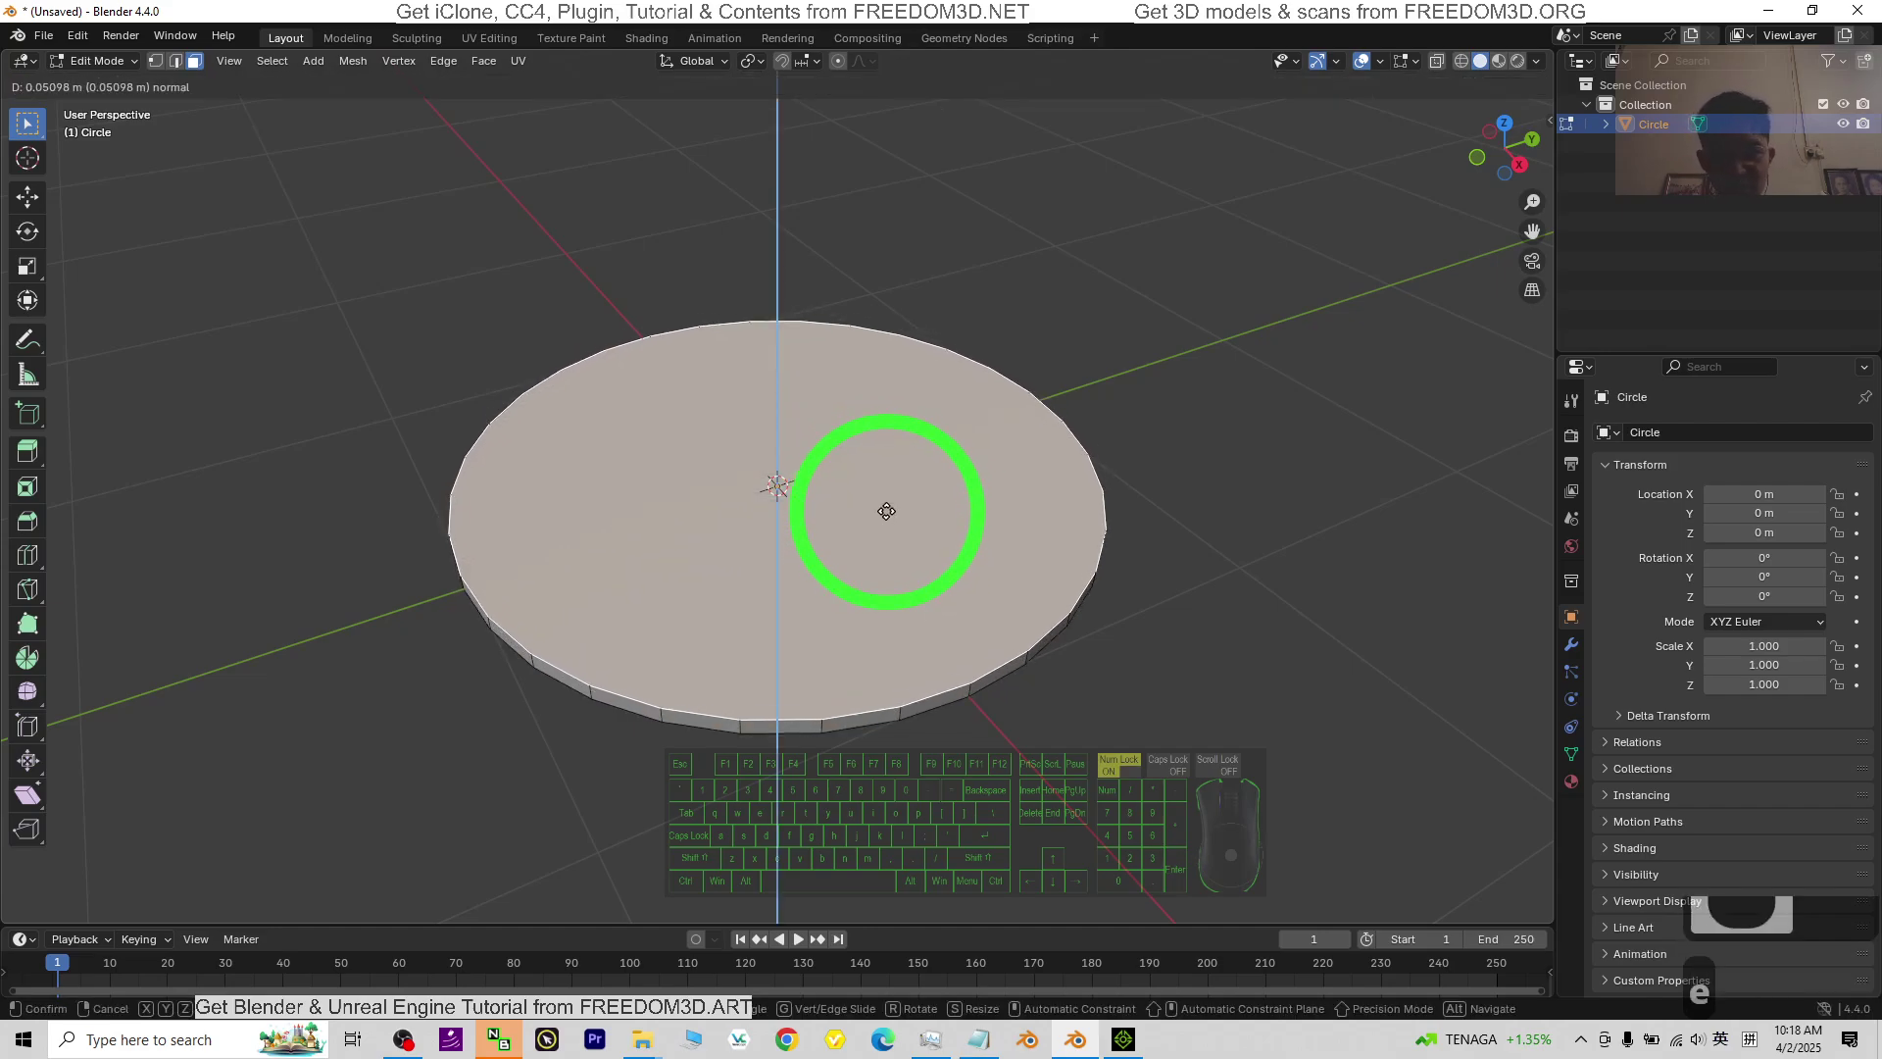
{"action": "left_click", "coordinate": [1008, 716]}
{"action": "middle_click_drag", "start_coordinate": [1009, 716], "coordinate": [1004, 660]}
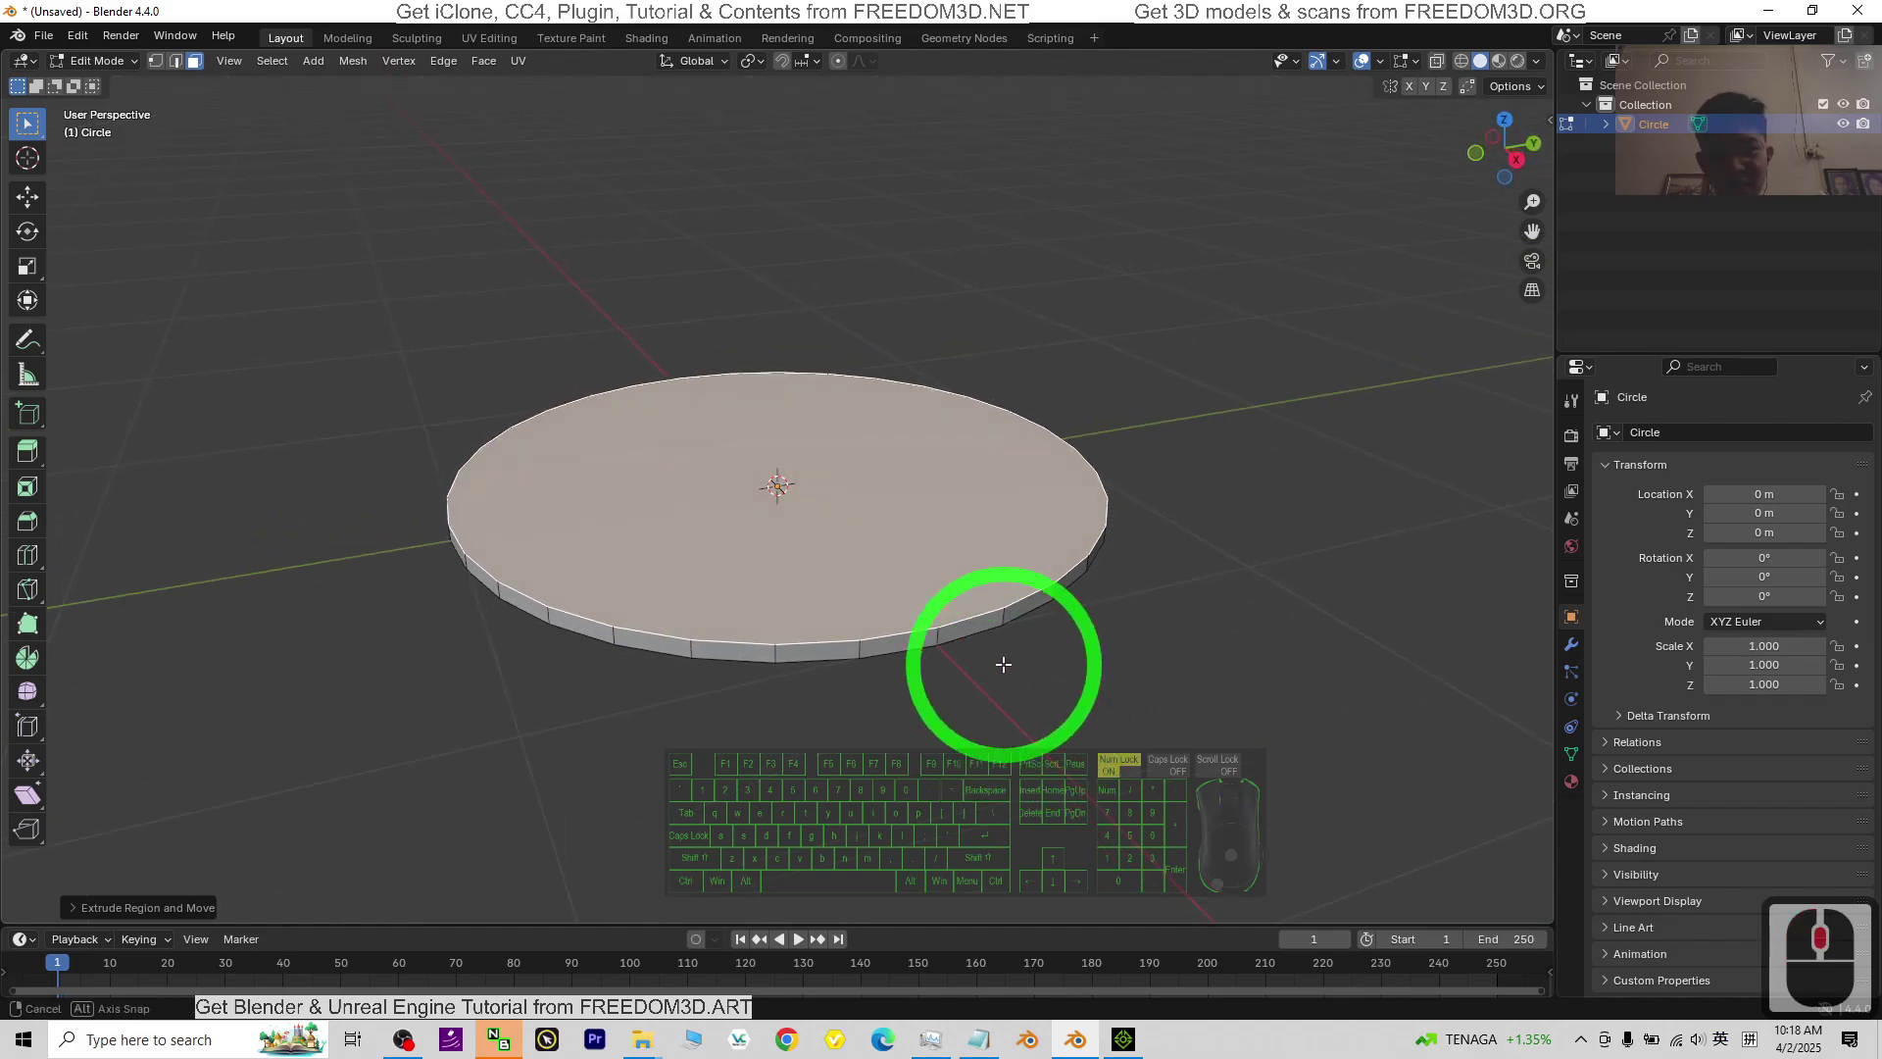
{"action": "middle_click_drag", "start_coordinate": [896, 507], "coordinate": [1031, 744]}
{"action": "scroll", "coordinate": [883, 576], "scroll_direction": "up", "scroll_amount": 2}
{"action": "scroll", "coordinate": [913, 493], "scroll_direction": "down", "scroll_amount": 1}
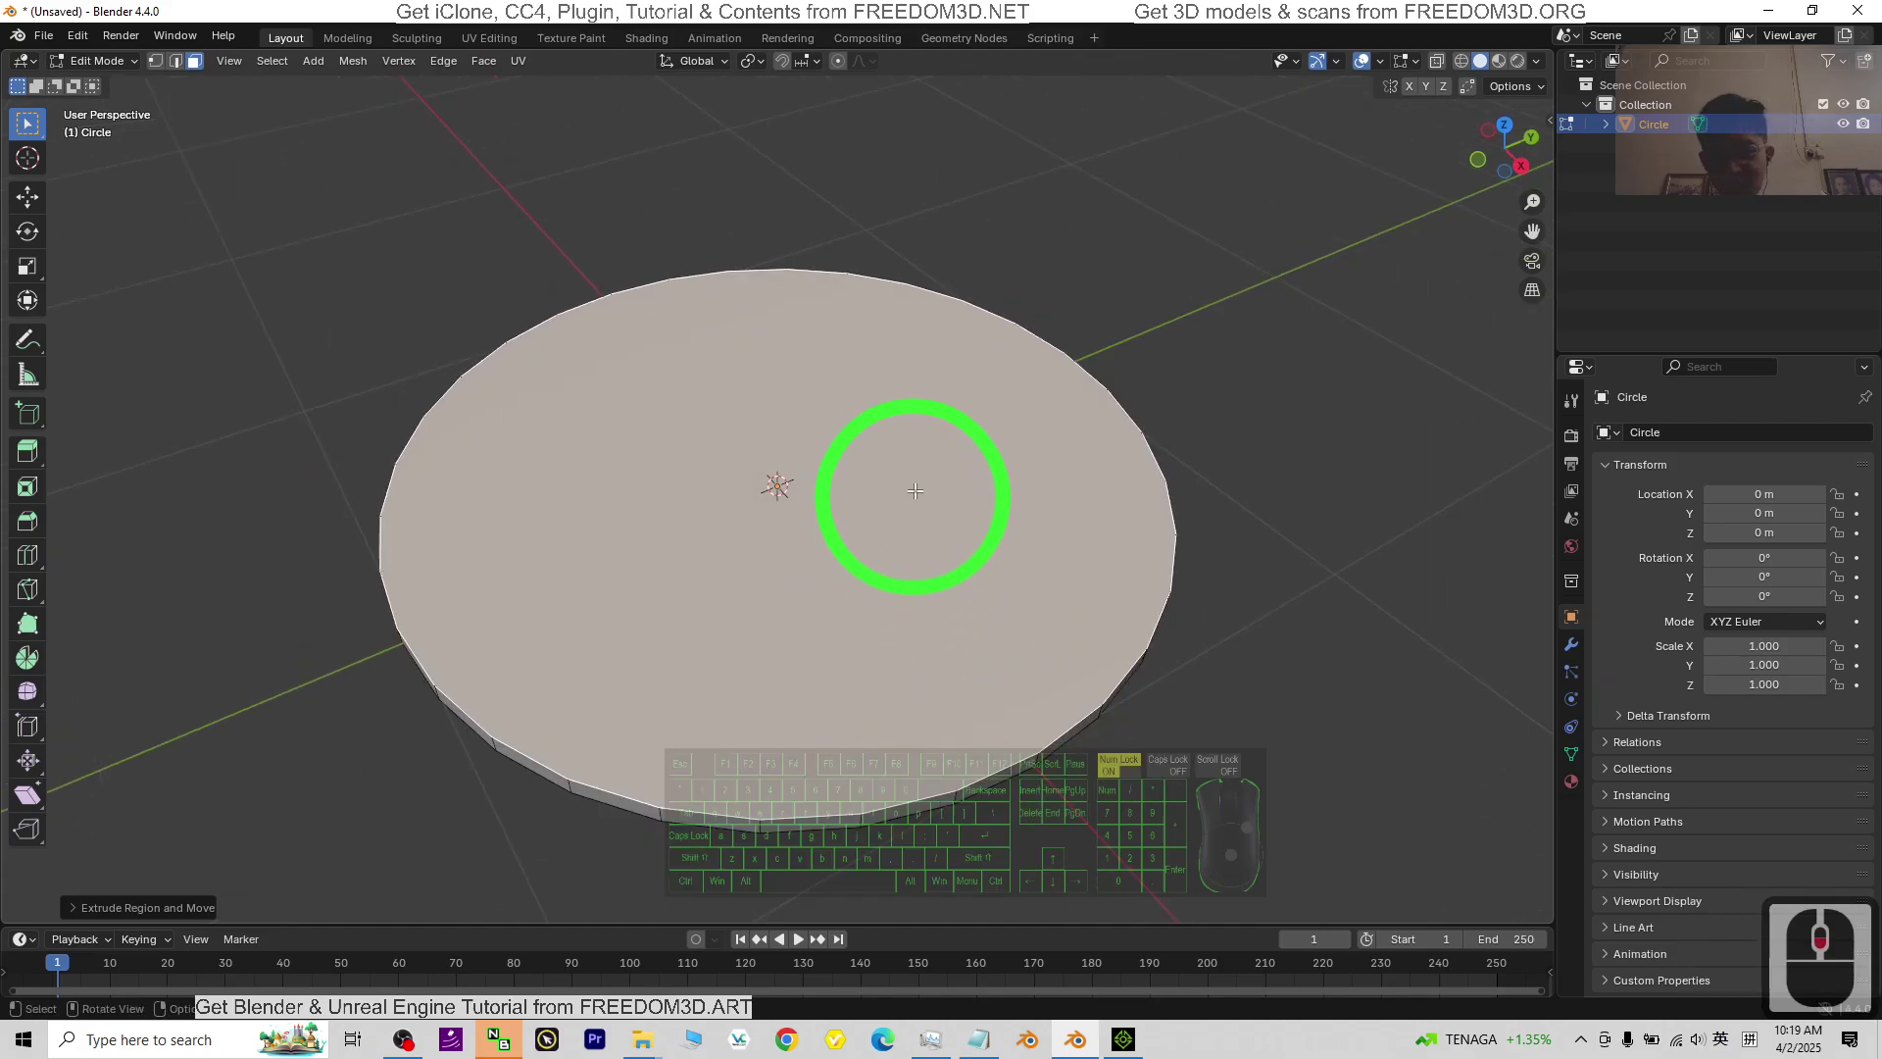
Return to Object Mode and add a Ball metaball at the plate's center.
{"action": "left_click", "coordinate": [127, 63]}
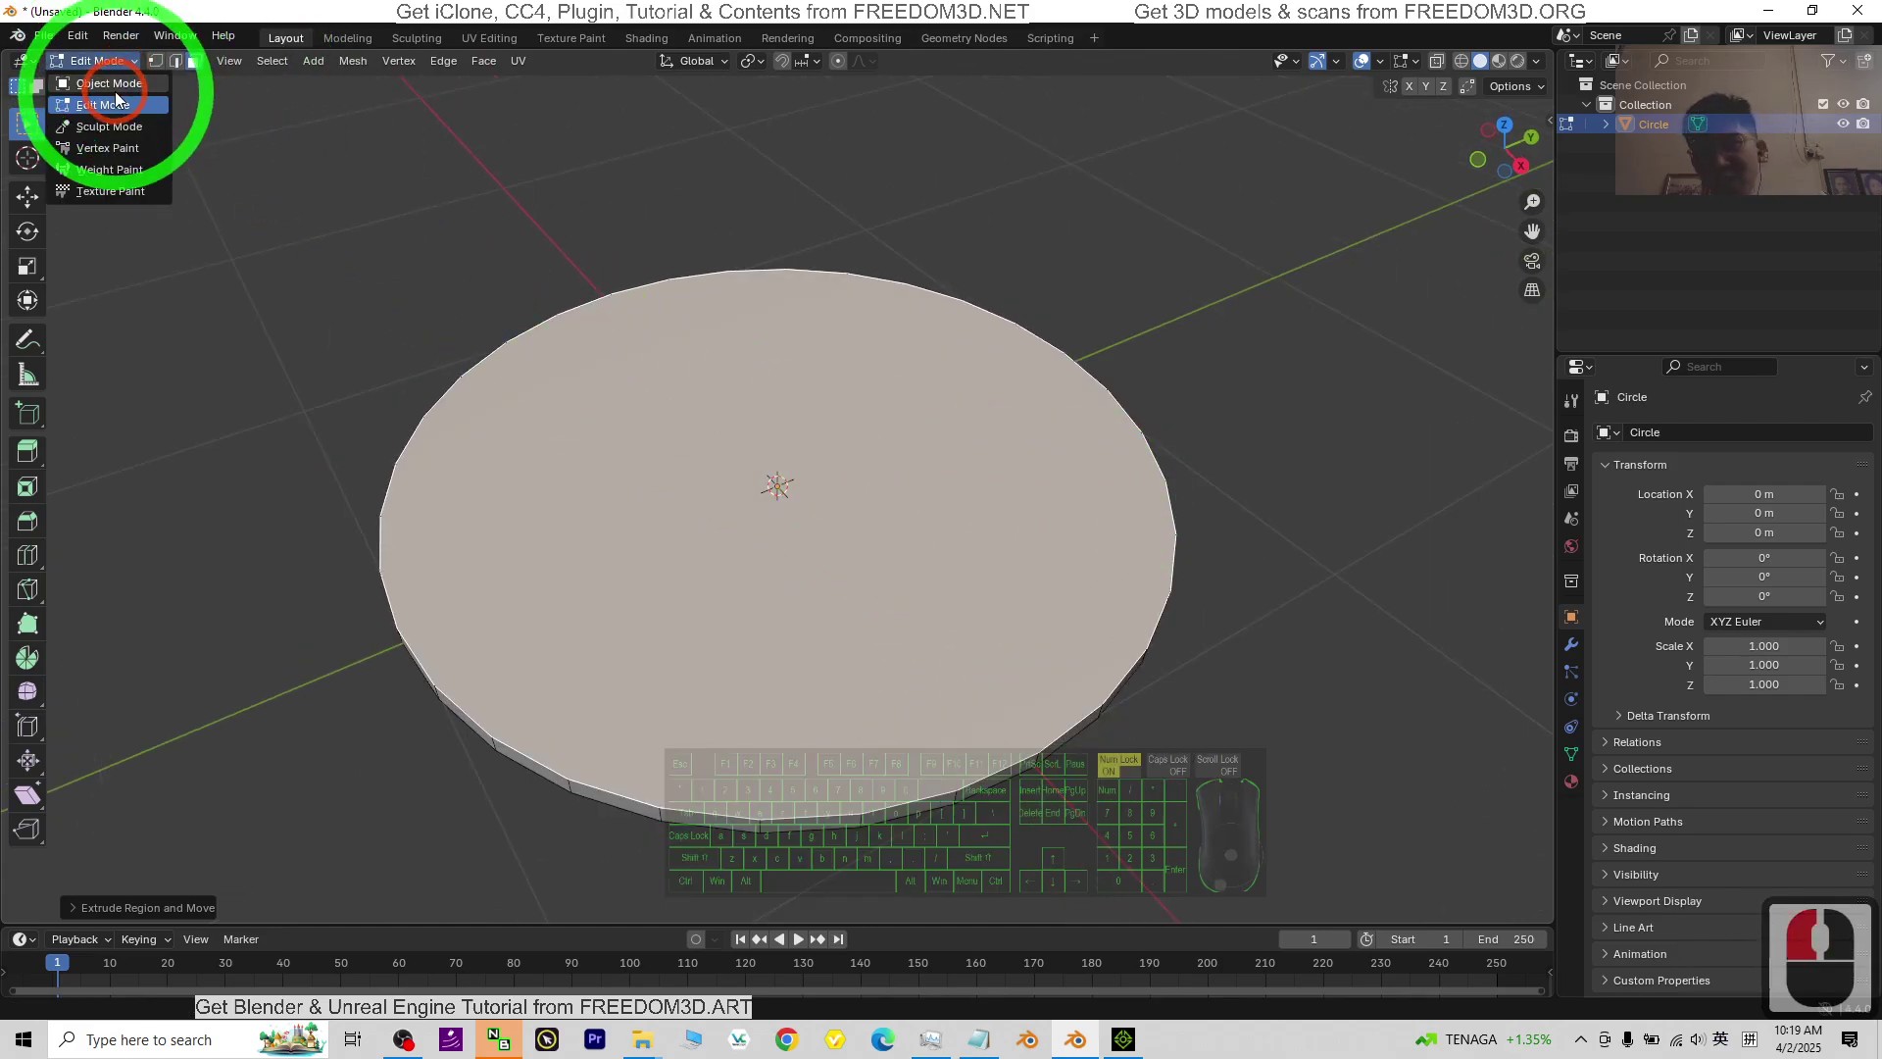
{"action": "left_click", "coordinate": [110, 84]}
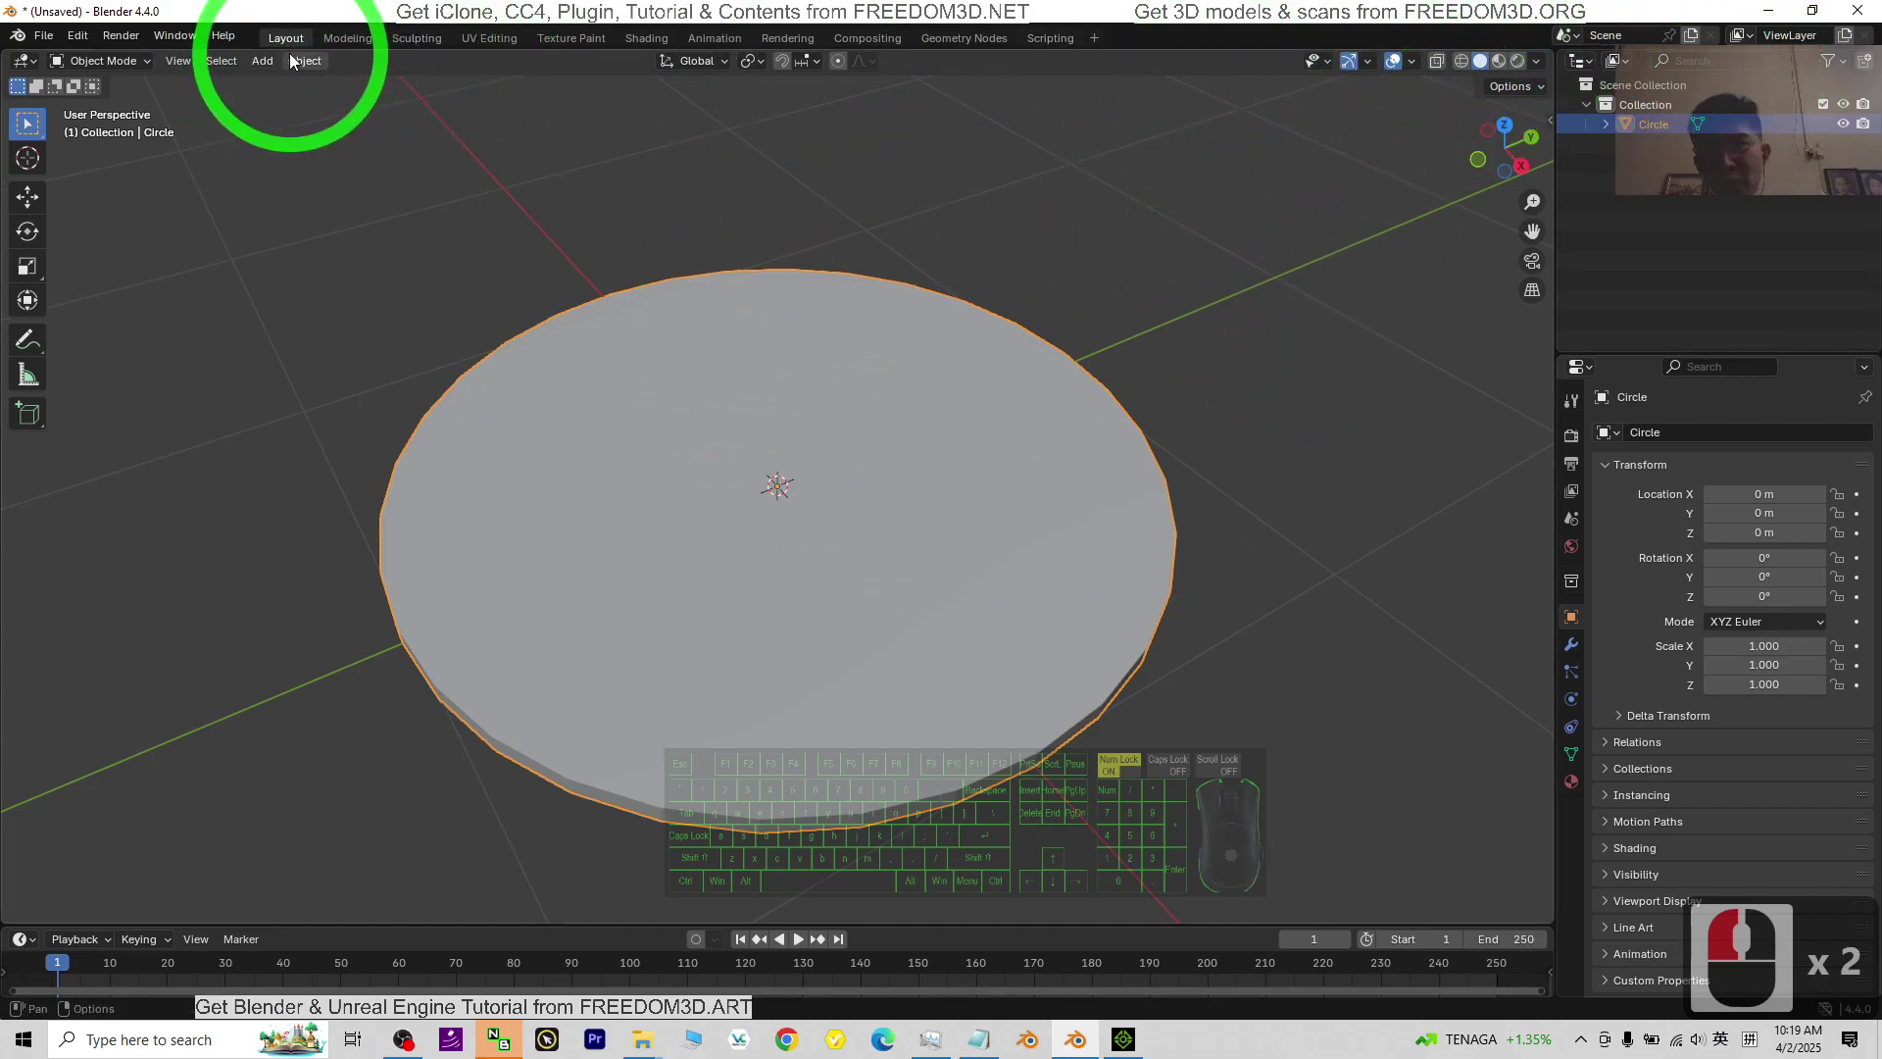
{"action": "left_click", "coordinate": [262, 61]}
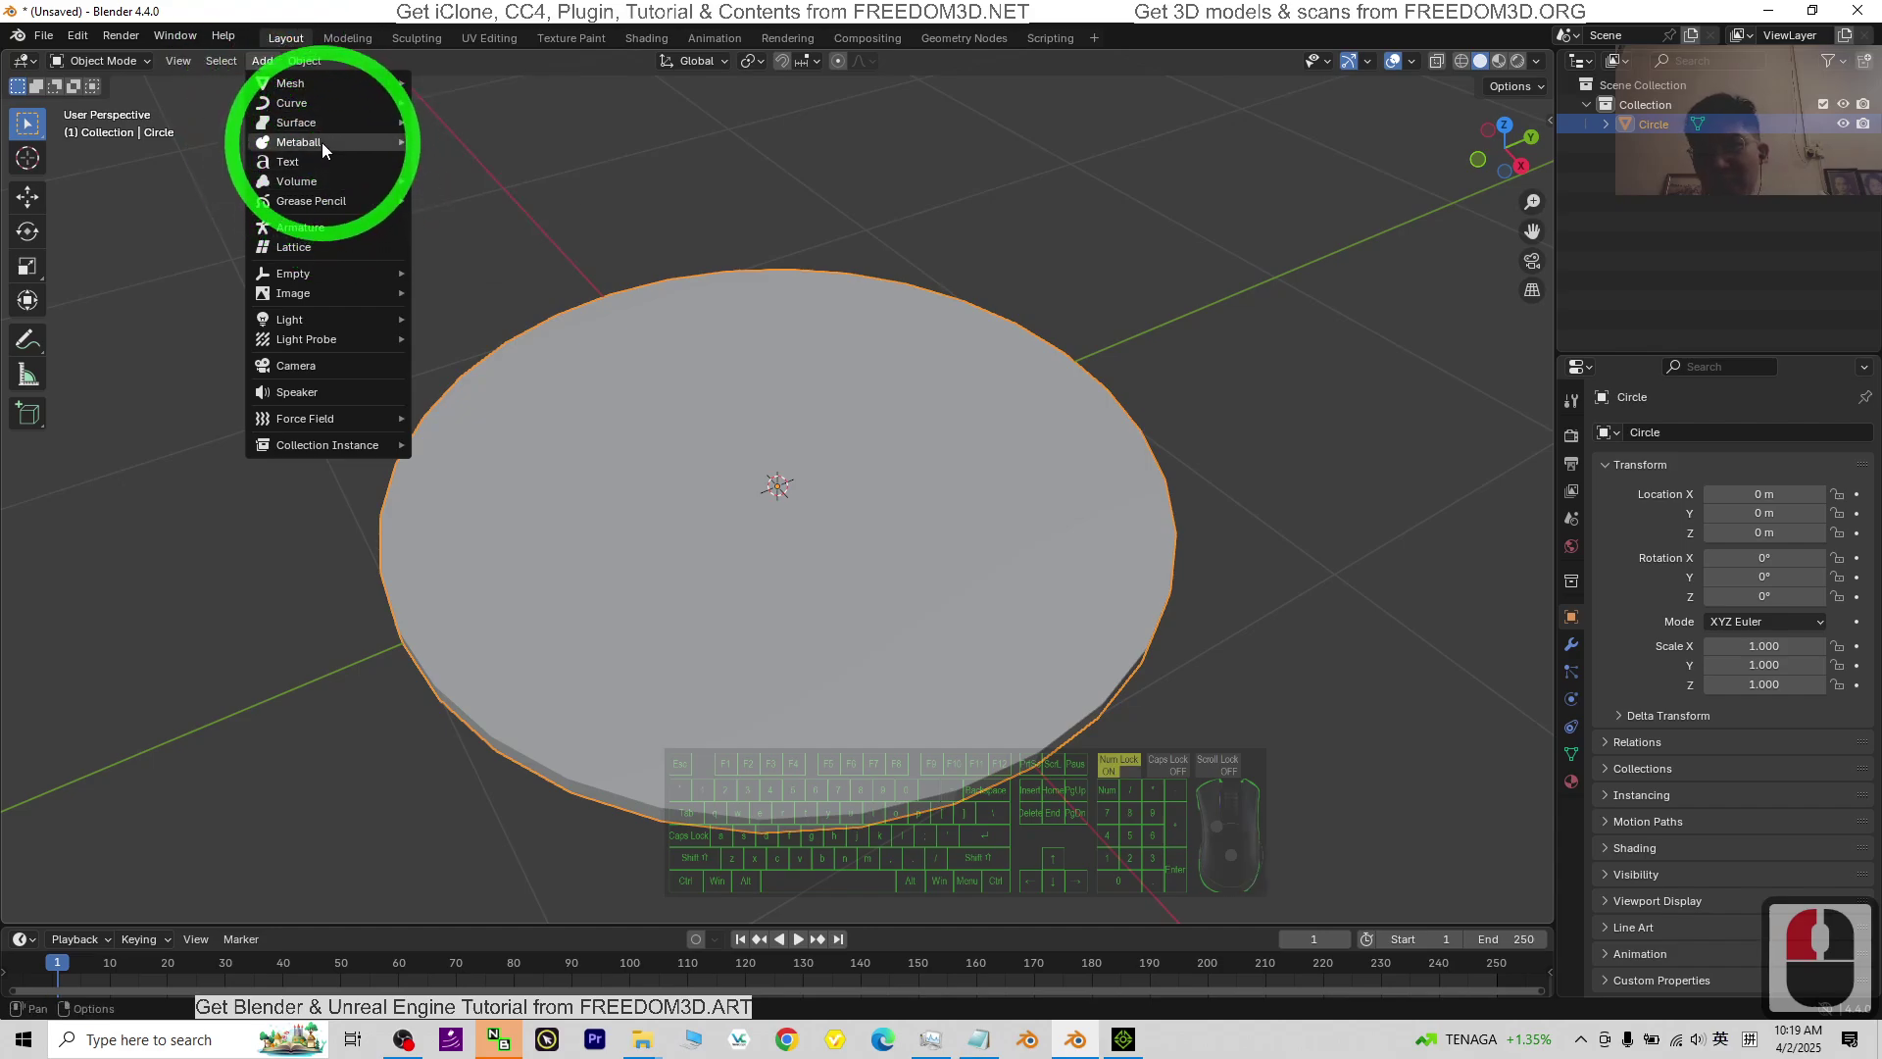
{"action": "mouse_move", "coordinate": [321, 145]}
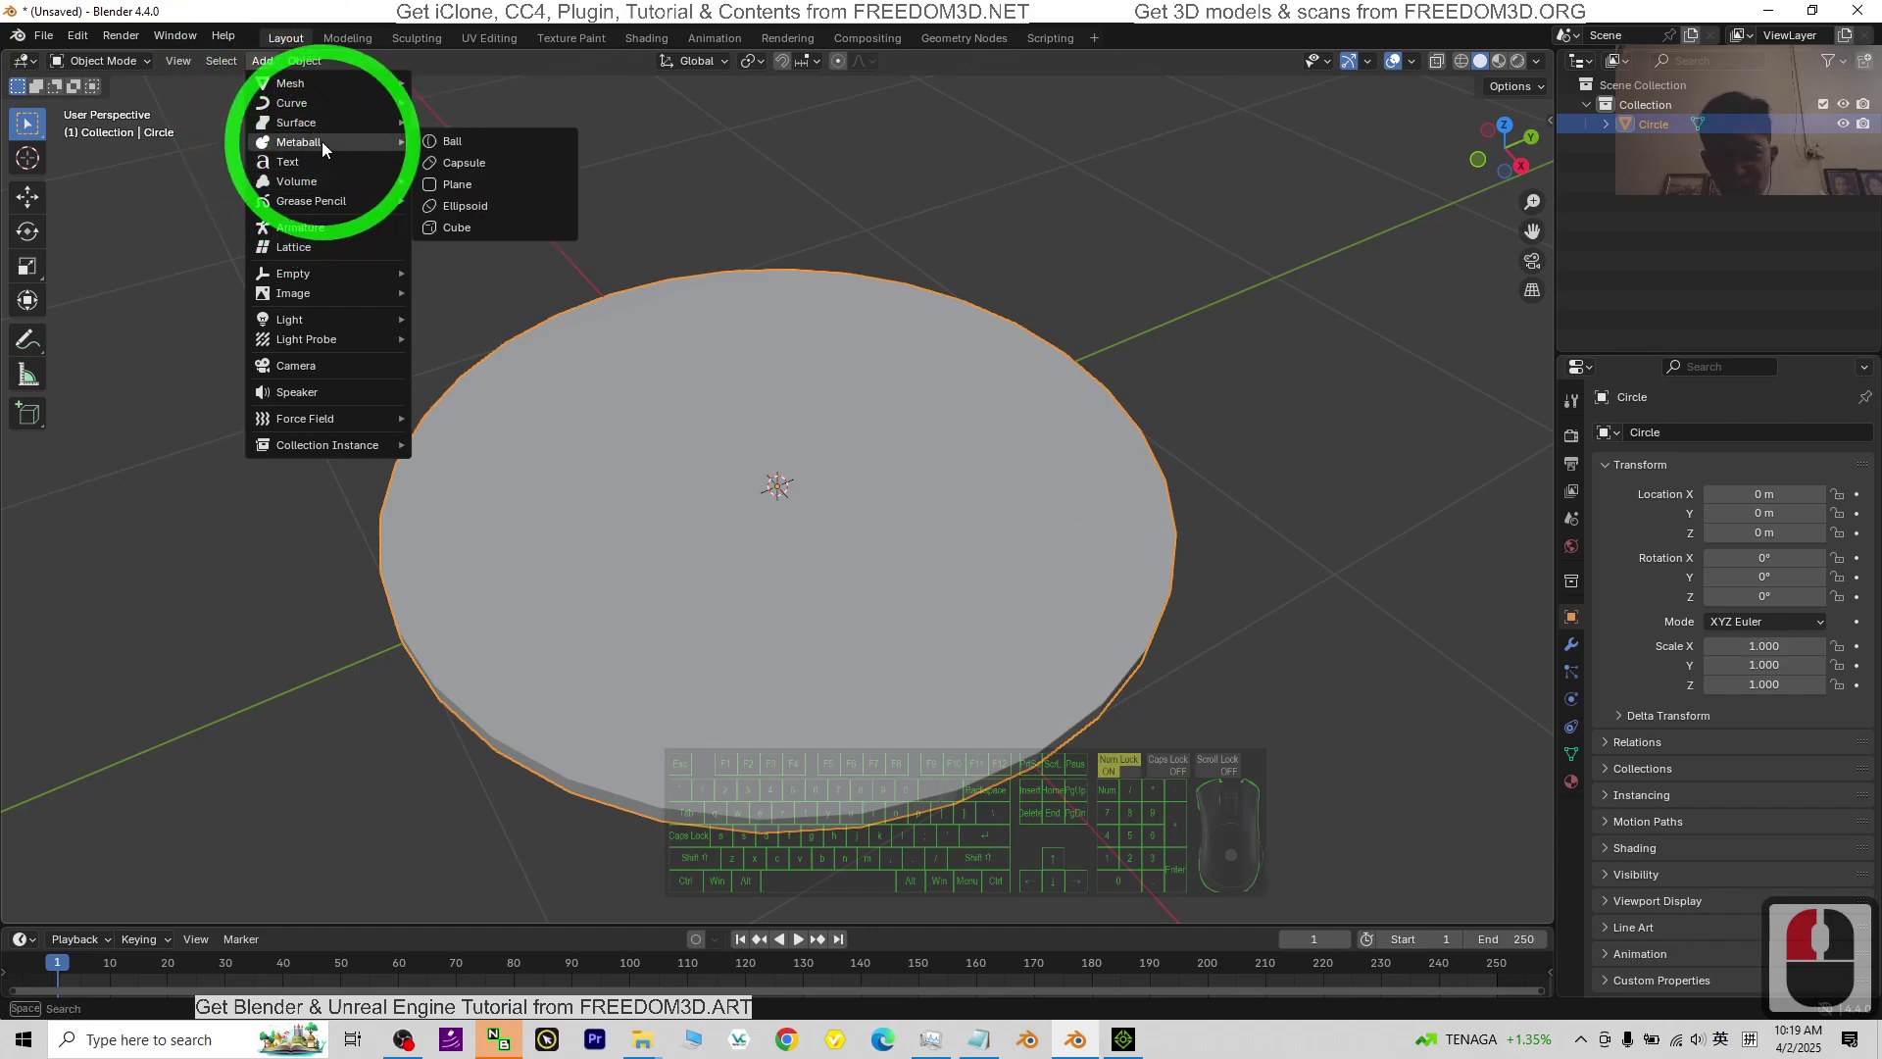
{"action": "left_click", "coordinate": [457, 144]}
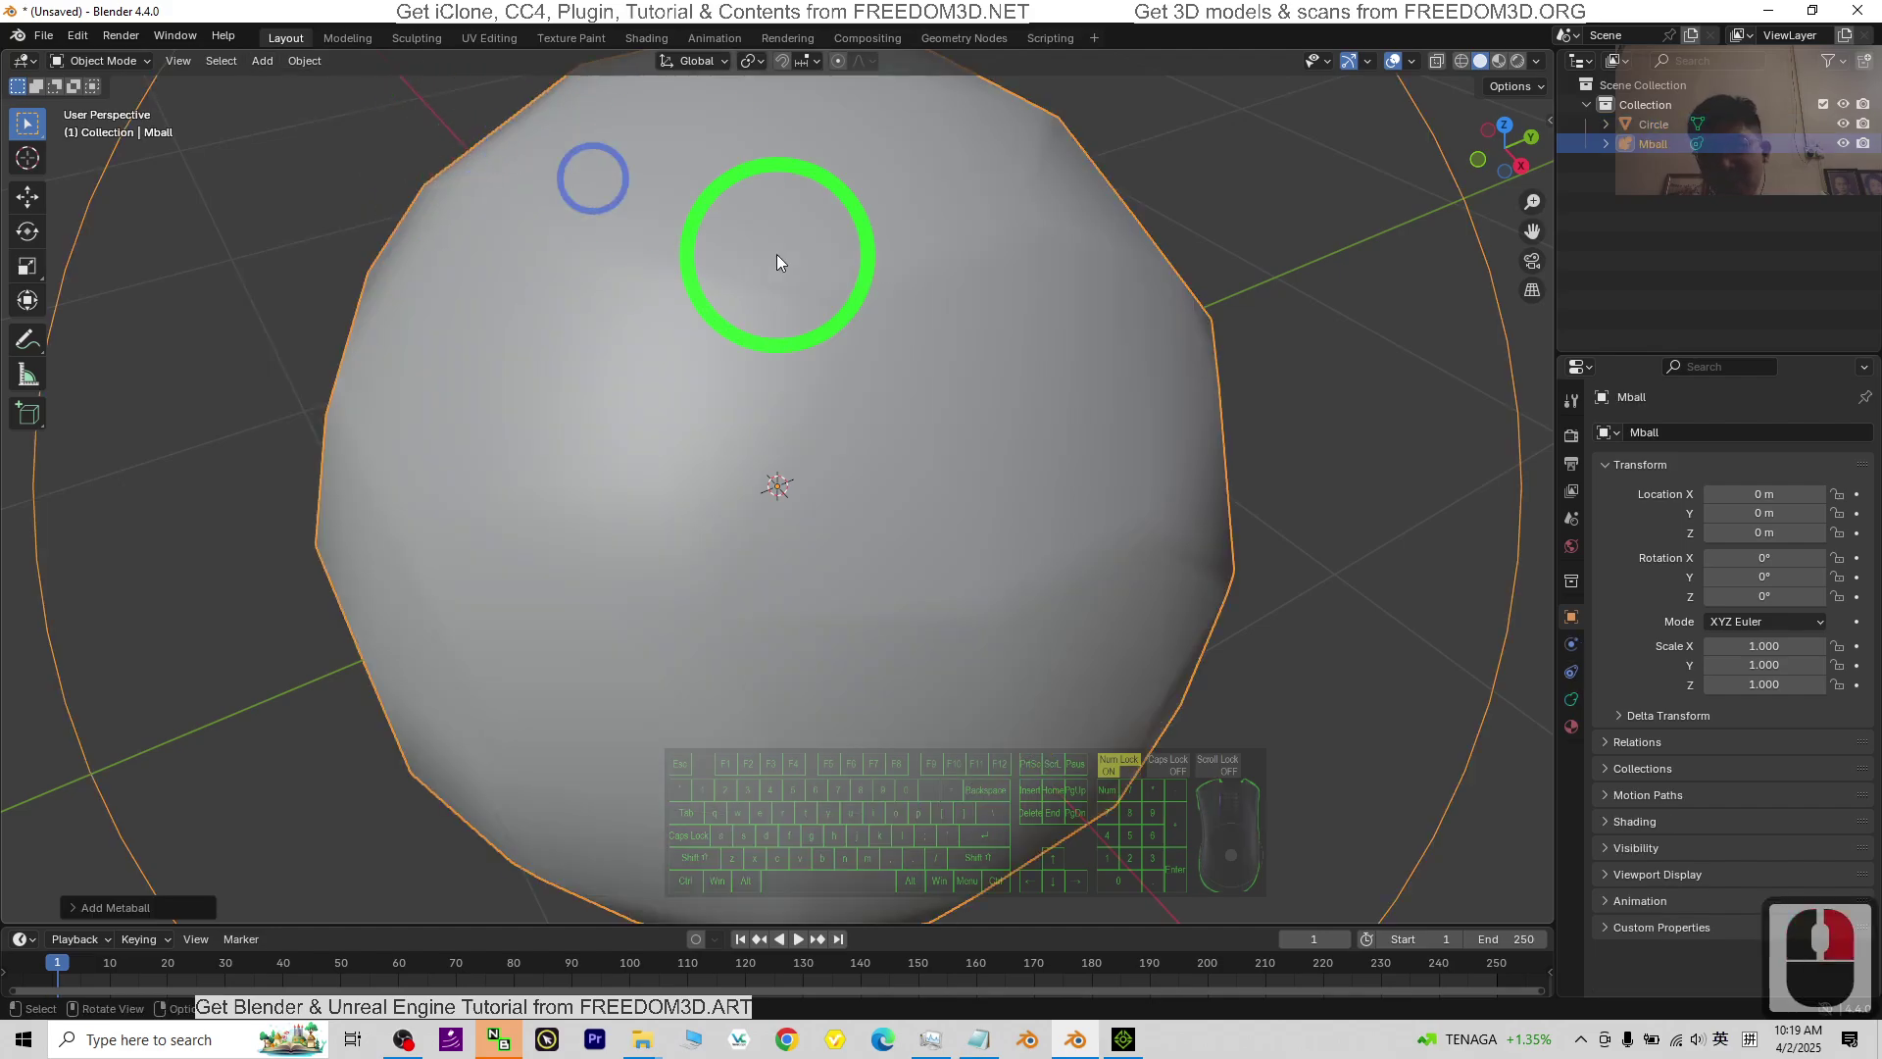
{"action": "scroll", "coordinate": [777, 254], "scroll_direction": "down", "scroll_amount": 6}
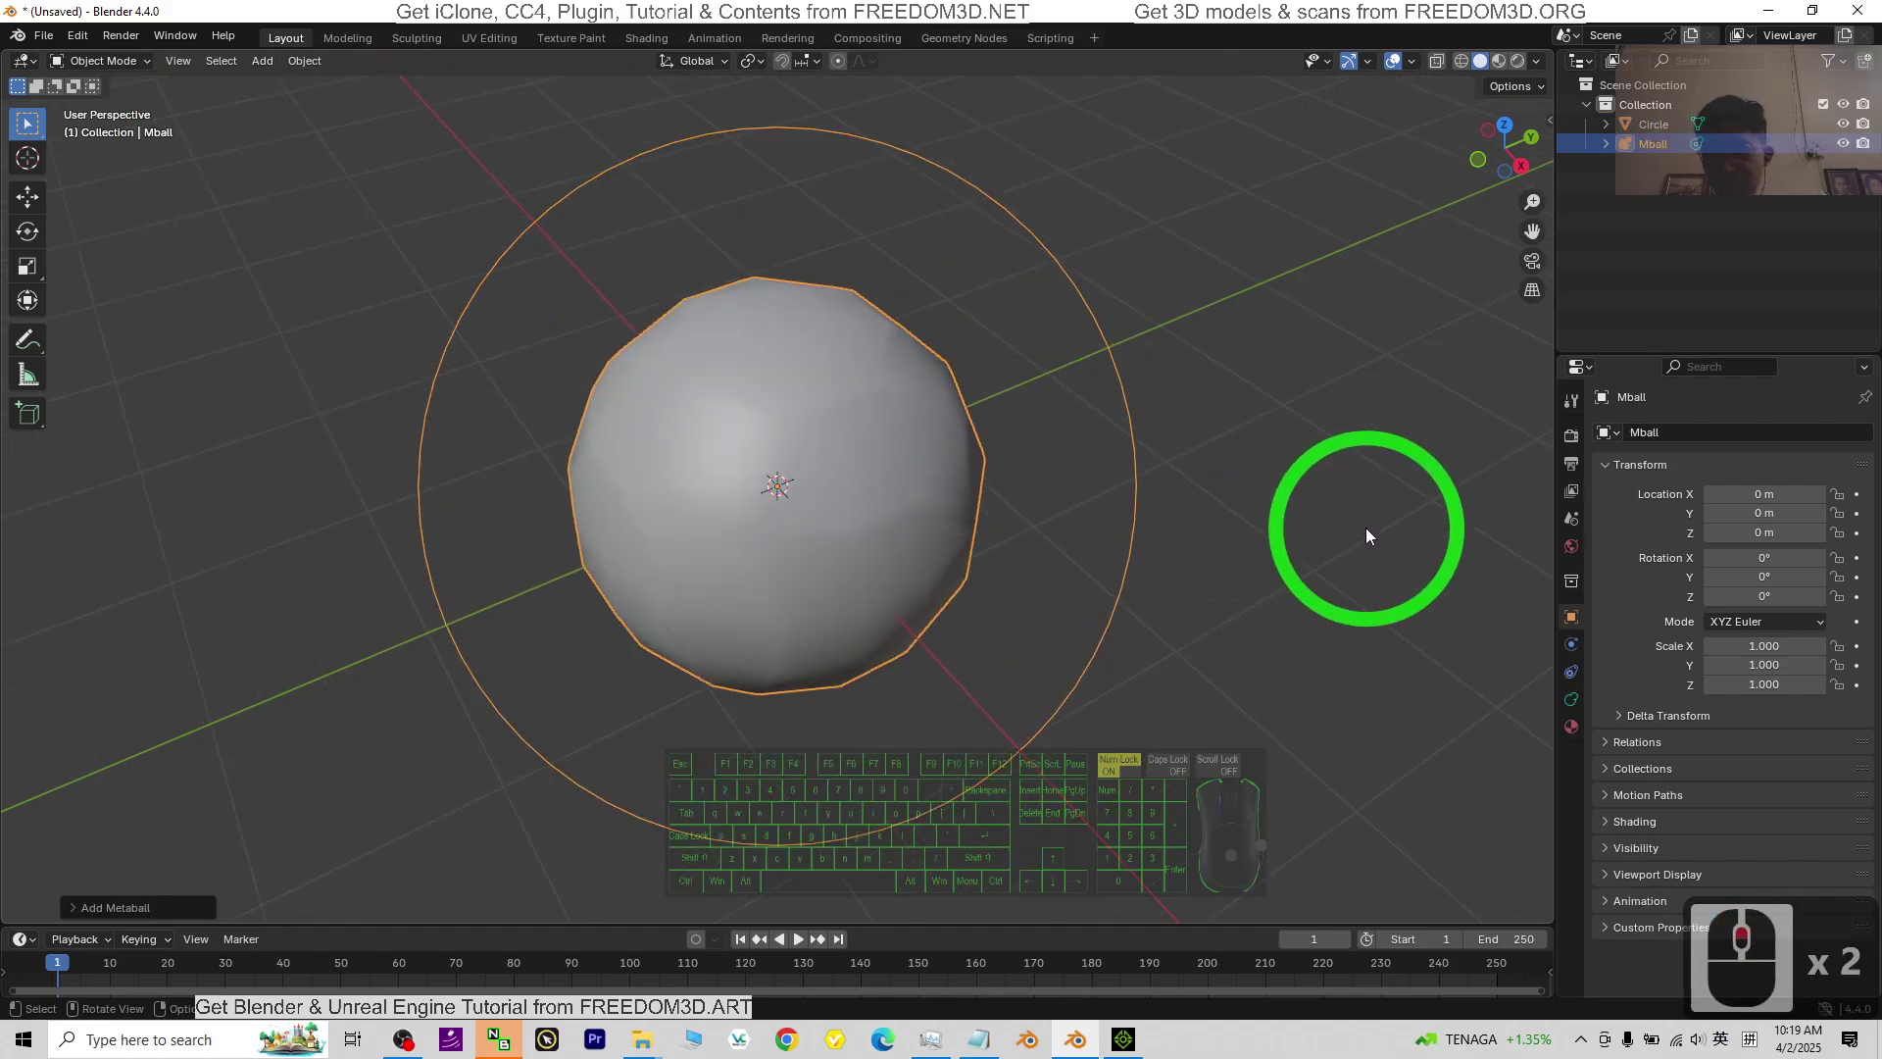
Scale the metaball down uniformly to about 0.264 so it fits on the plate.
{"action": "key", "text": "s"}
{"action": "left_click", "coordinate": [990, 476]}
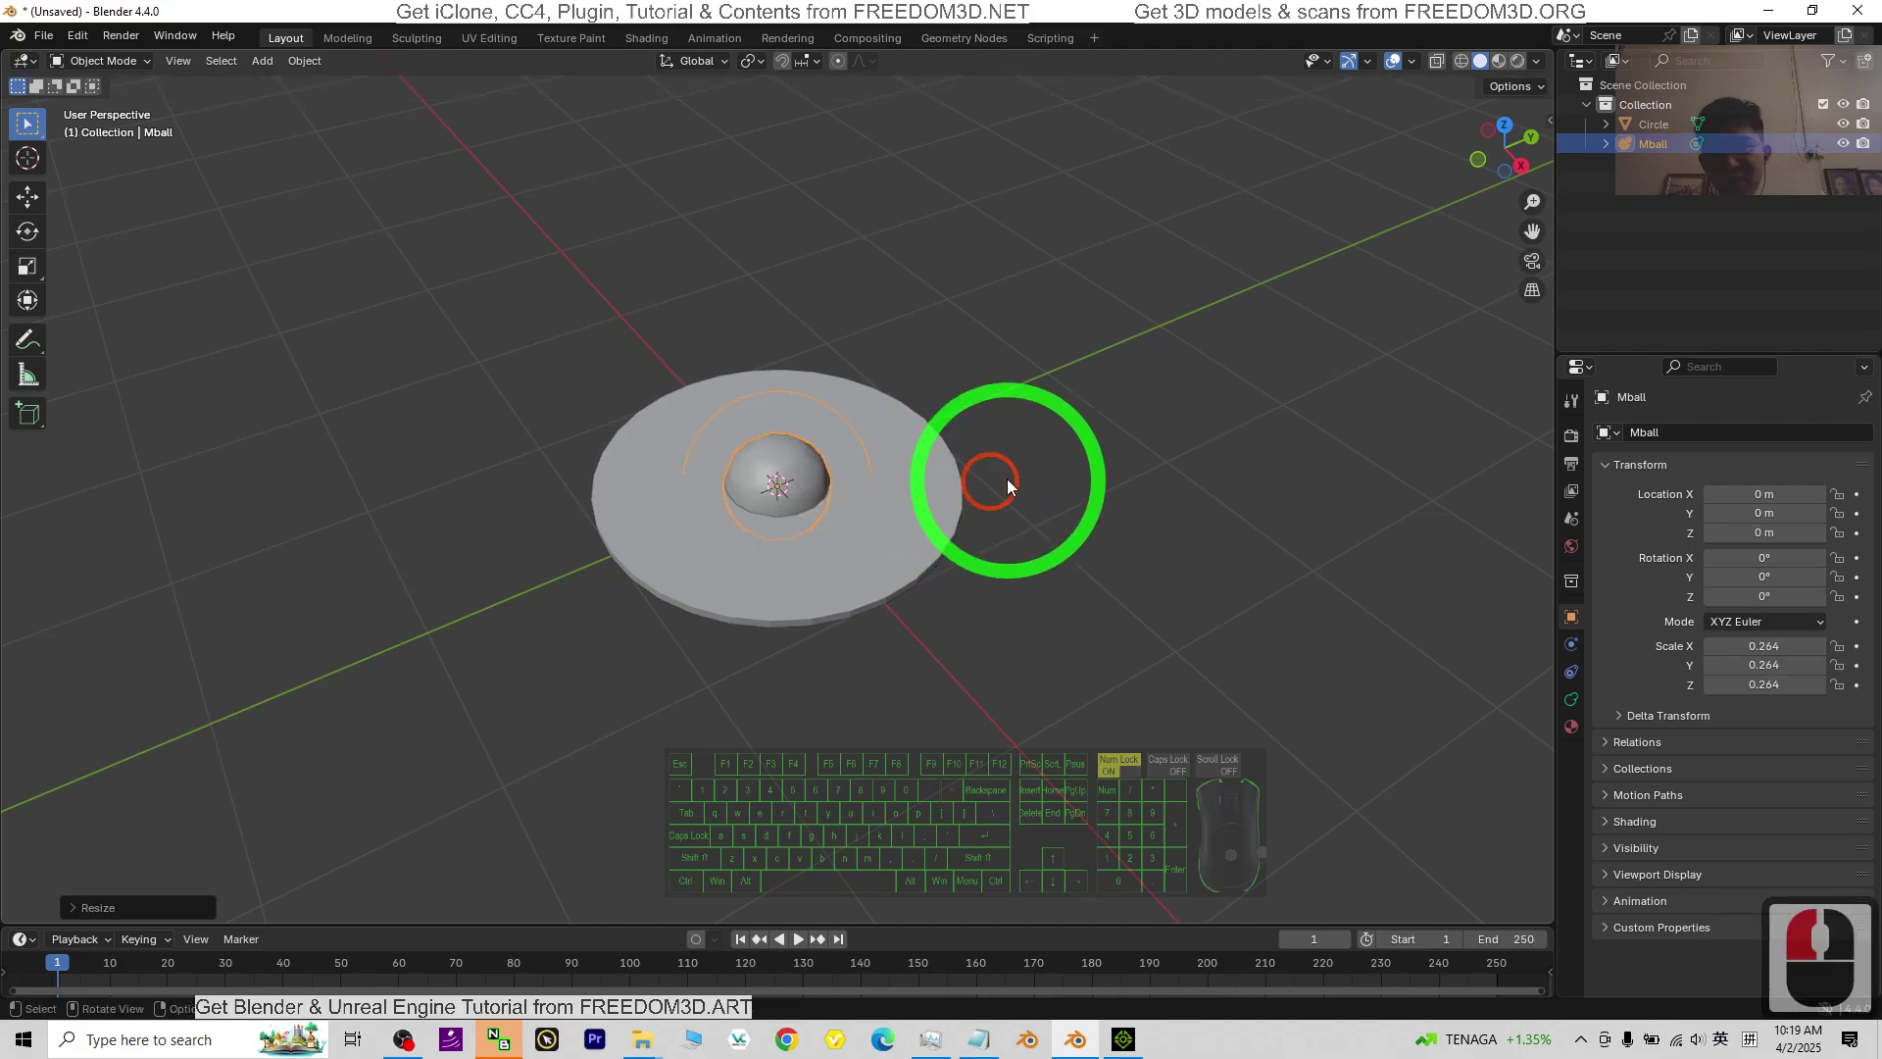
{"action": "scroll", "coordinate": [1078, 470], "scroll_direction": "up", "scroll_amount": 4}
{"action": "middle_click_drag", "start_coordinate": [1255, 526], "coordinate": [1126, 605], "text": "shift"}
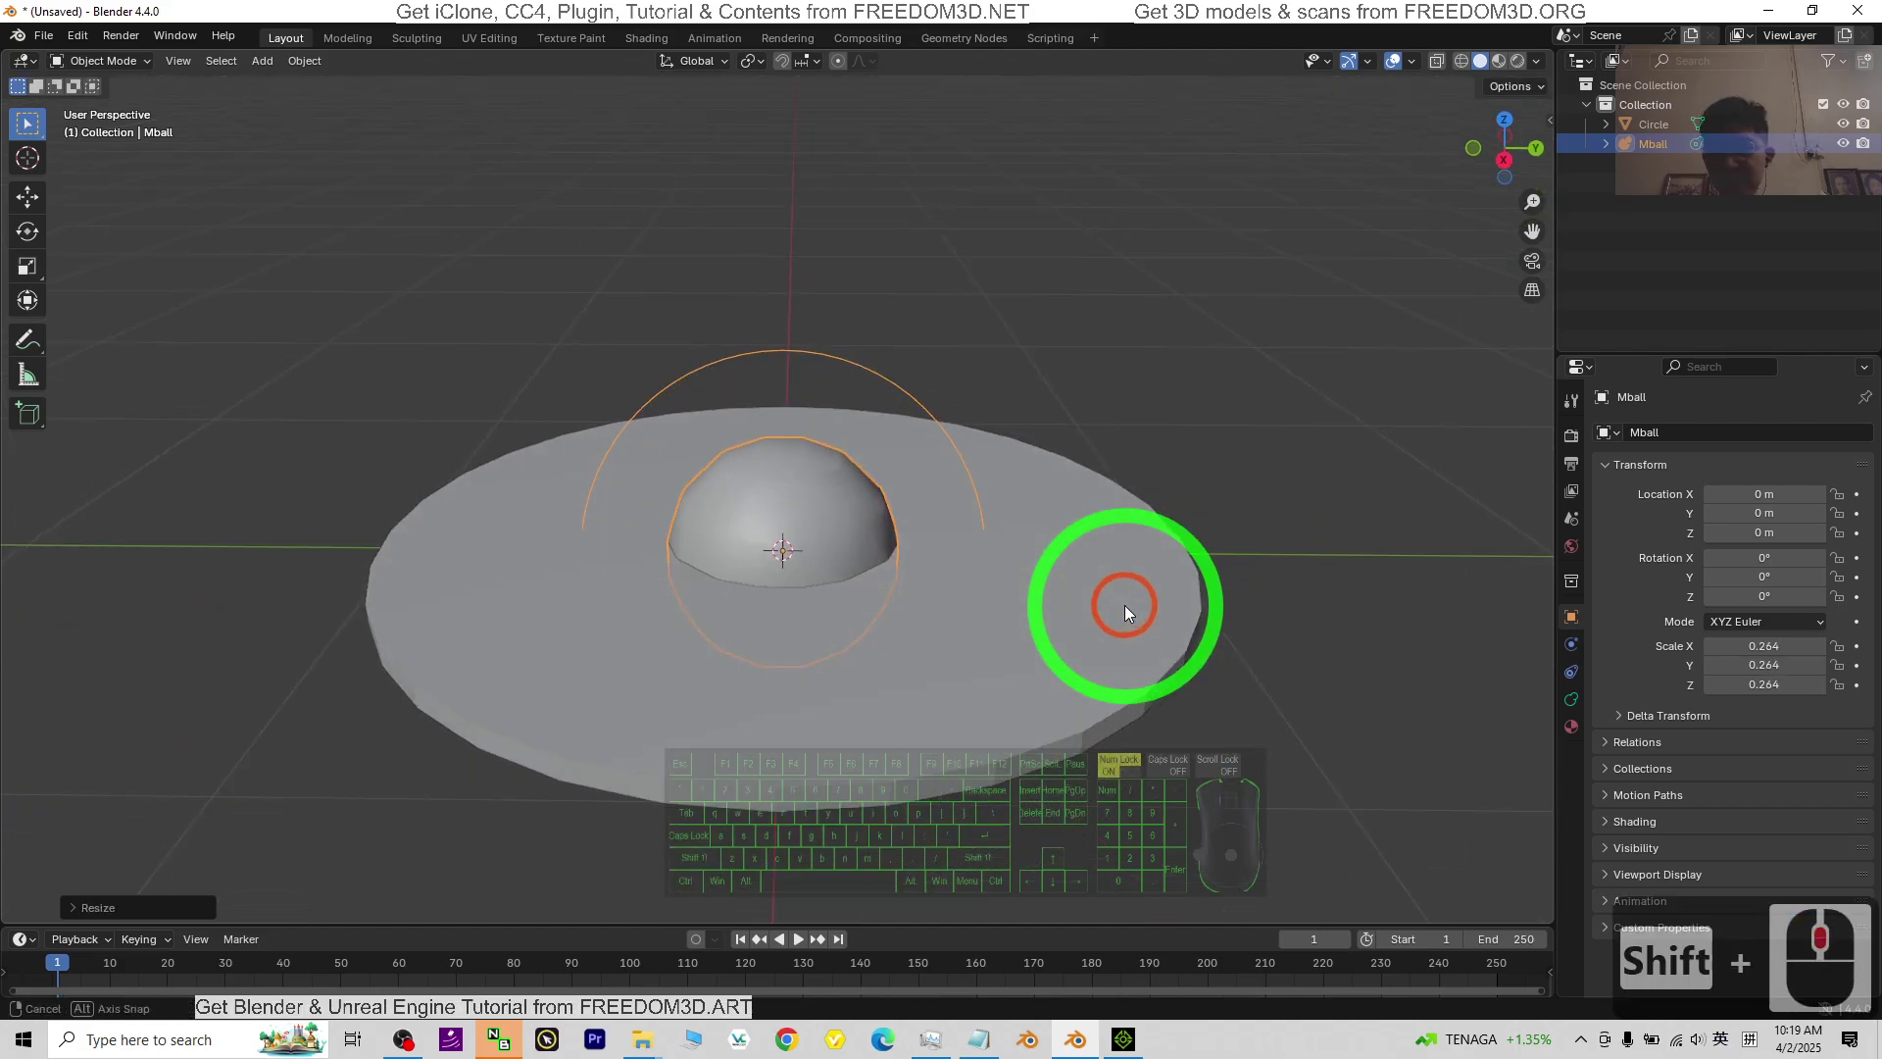
Move the metaball up to about Z 0.30 m and along Y to about -0.45 m, toward the plate's edge.
{"action": "left_click", "coordinate": [28, 196]}
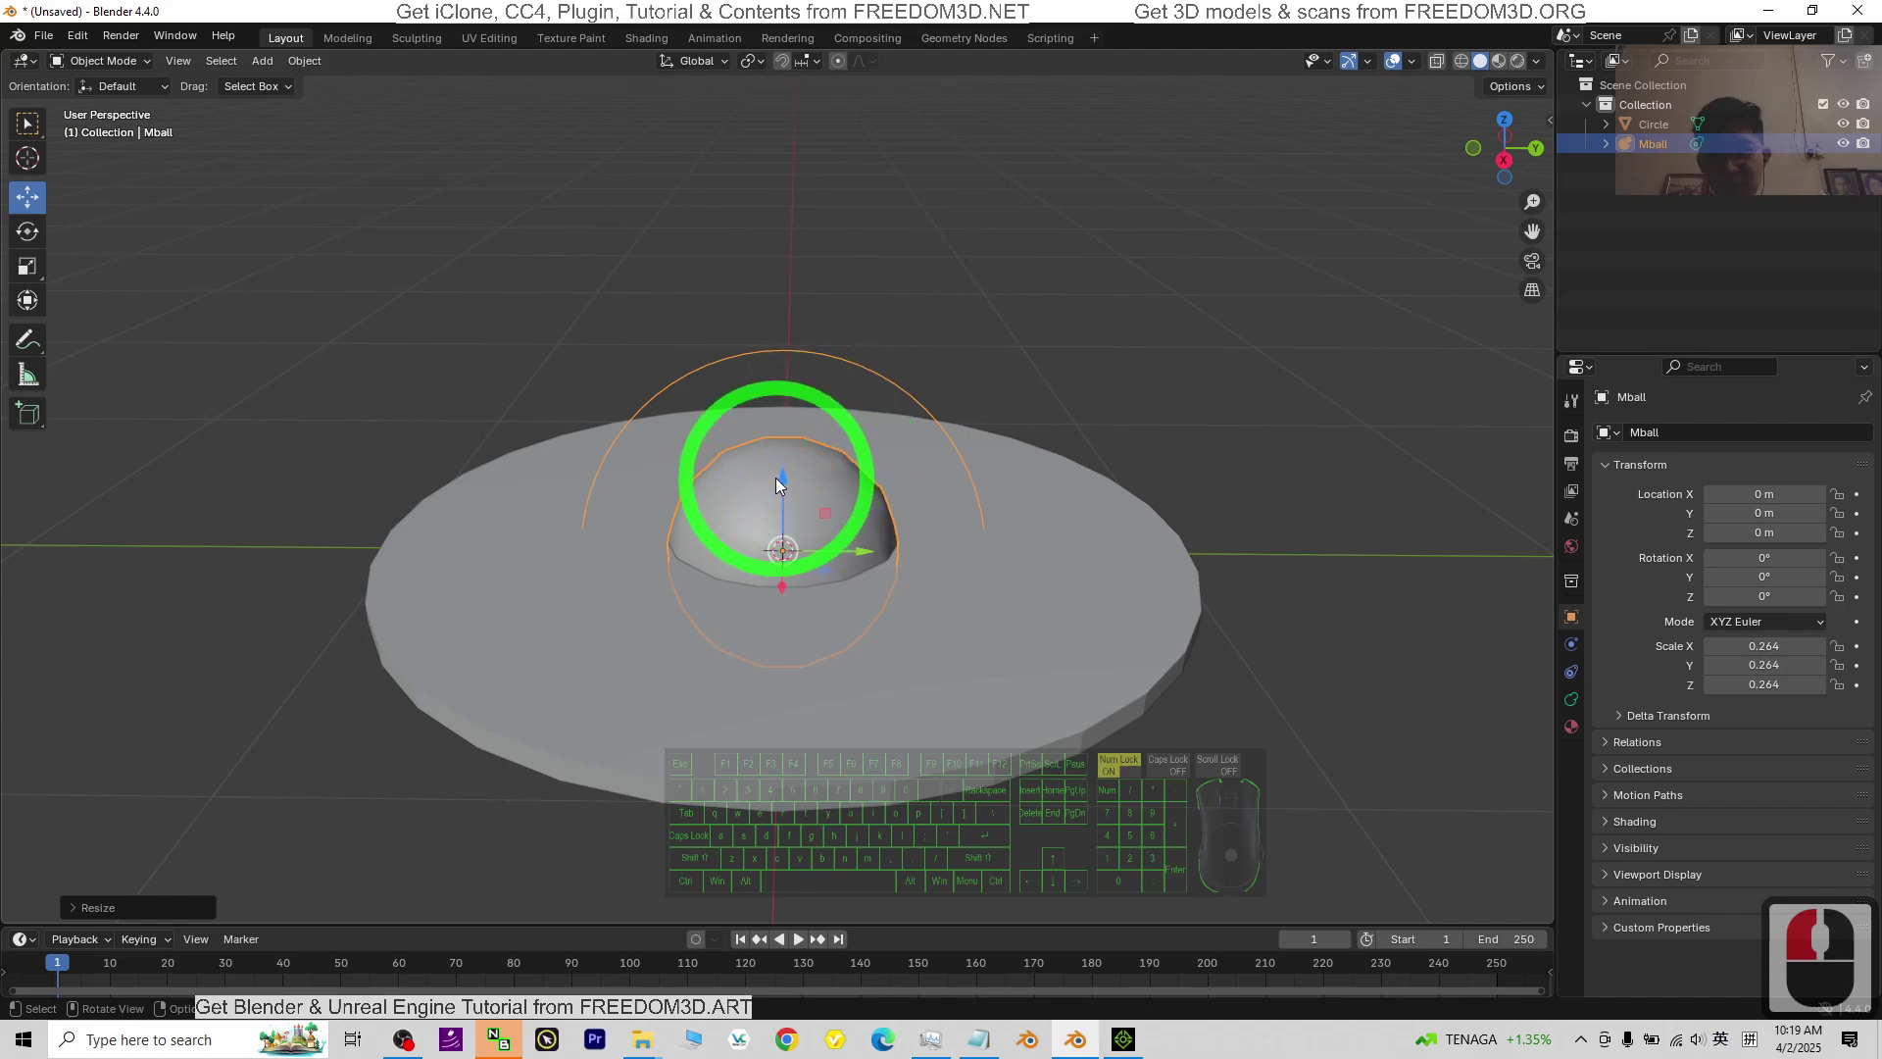
{"action": "left_click_drag", "start_coordinate": [776, 484], "coordinate": [782, 378]}
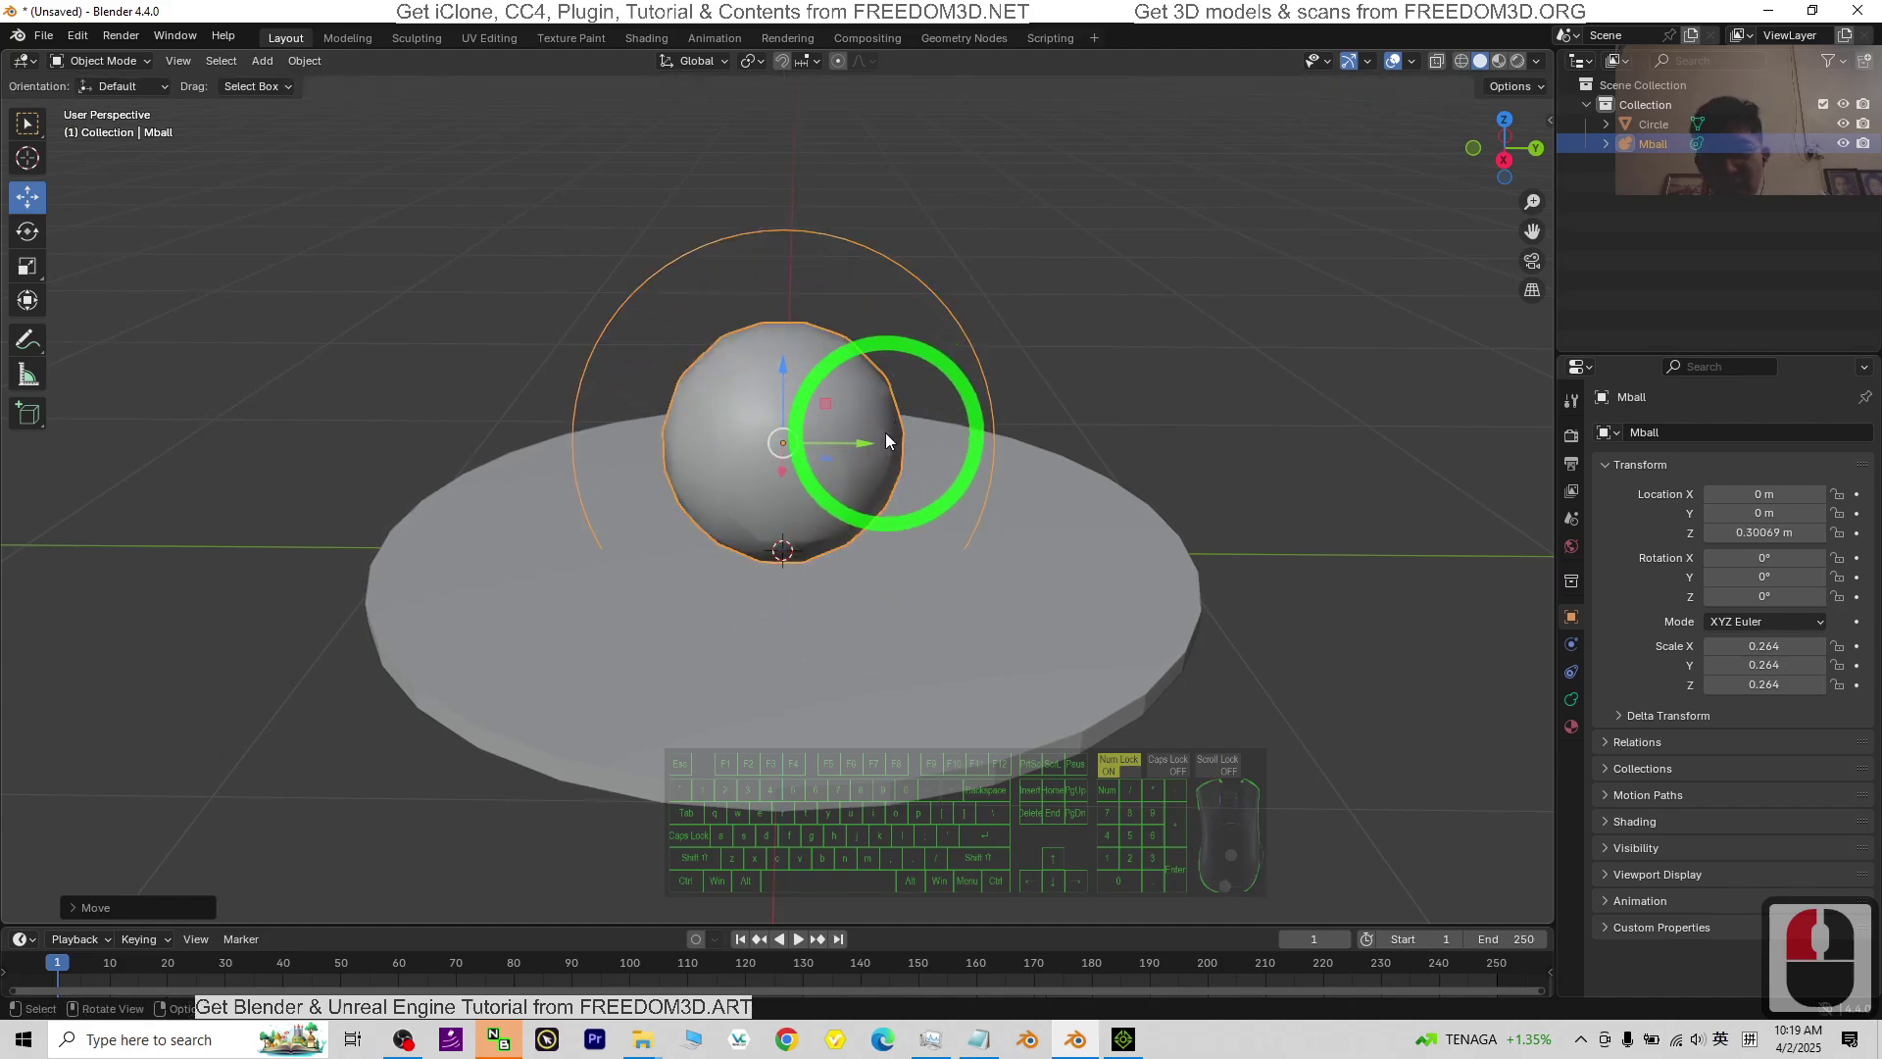
{"action": "left_click_drag", "start_coordinate": [871, 447], "coordinate": [683, 425]}
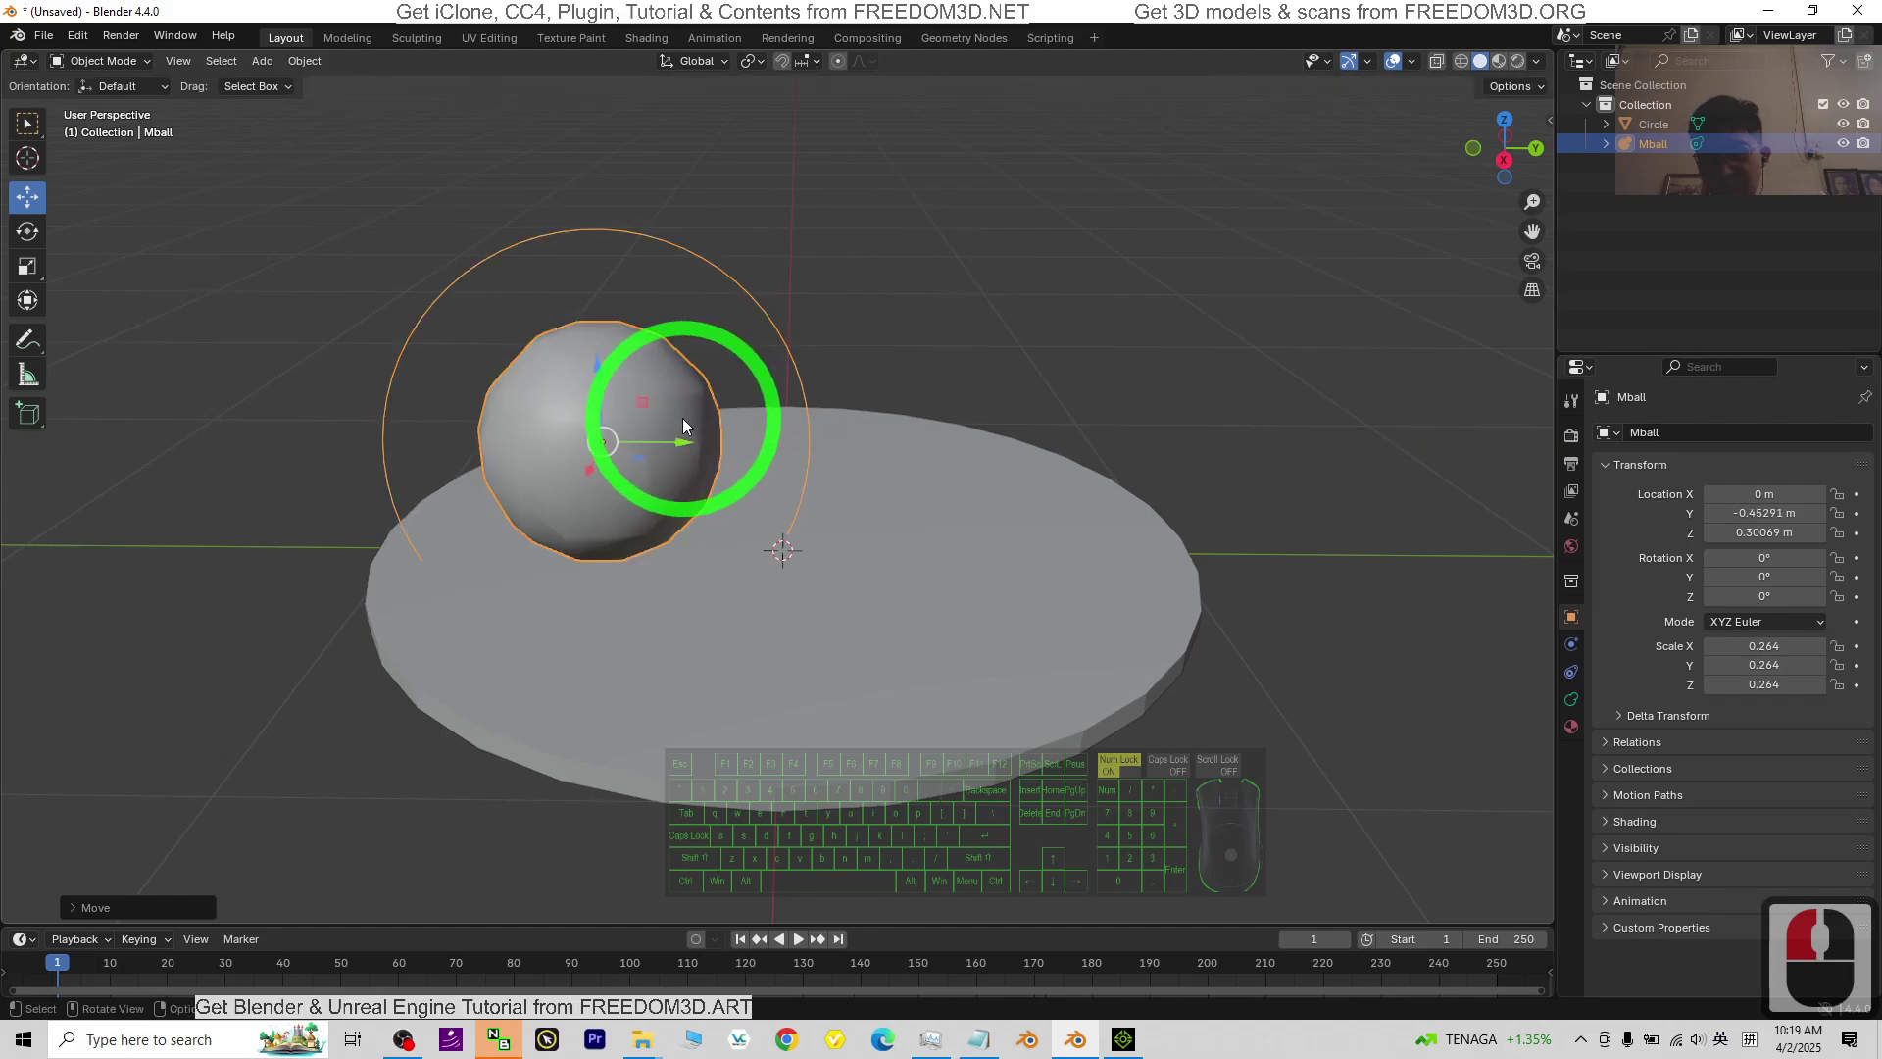
Duplicate the metaball along Y to about -0.09 m and scale the copy uniformly to about 0.19.
{"action": "key", "text": "shift+d"}
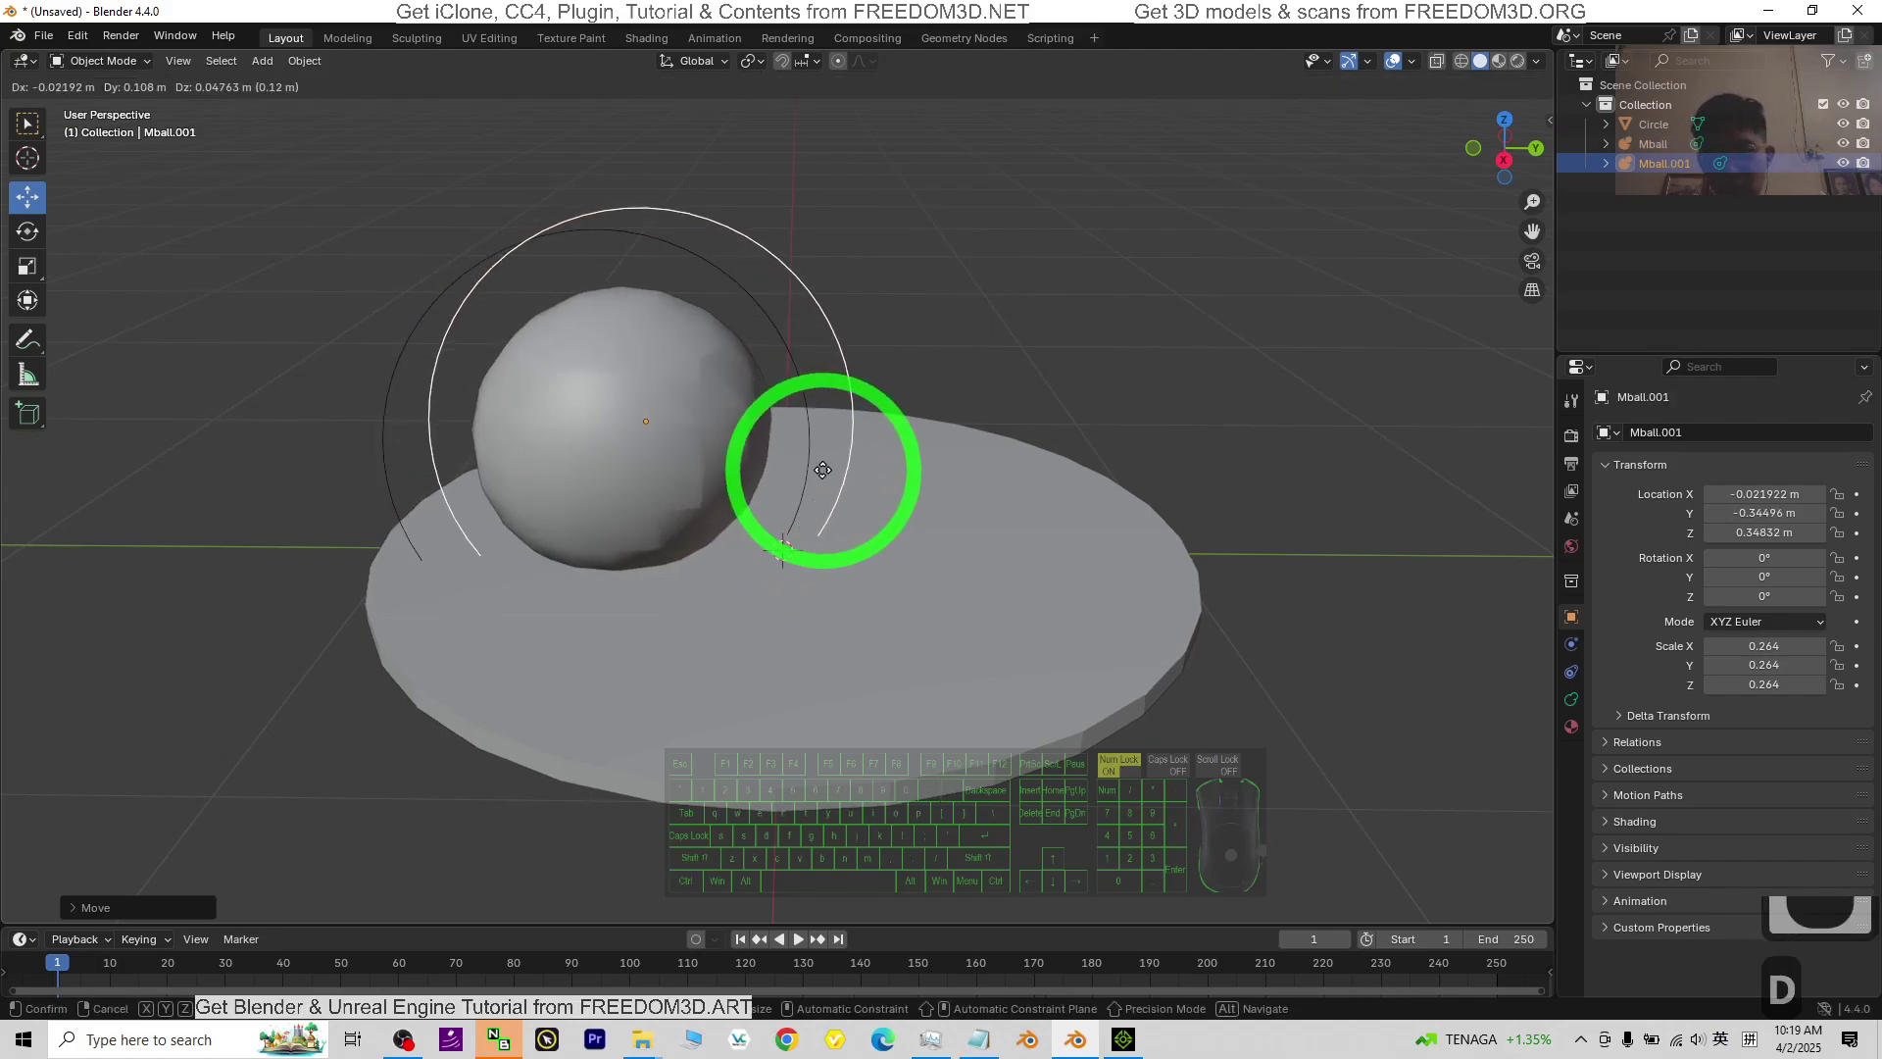
{"action": "key", "text": "y"}
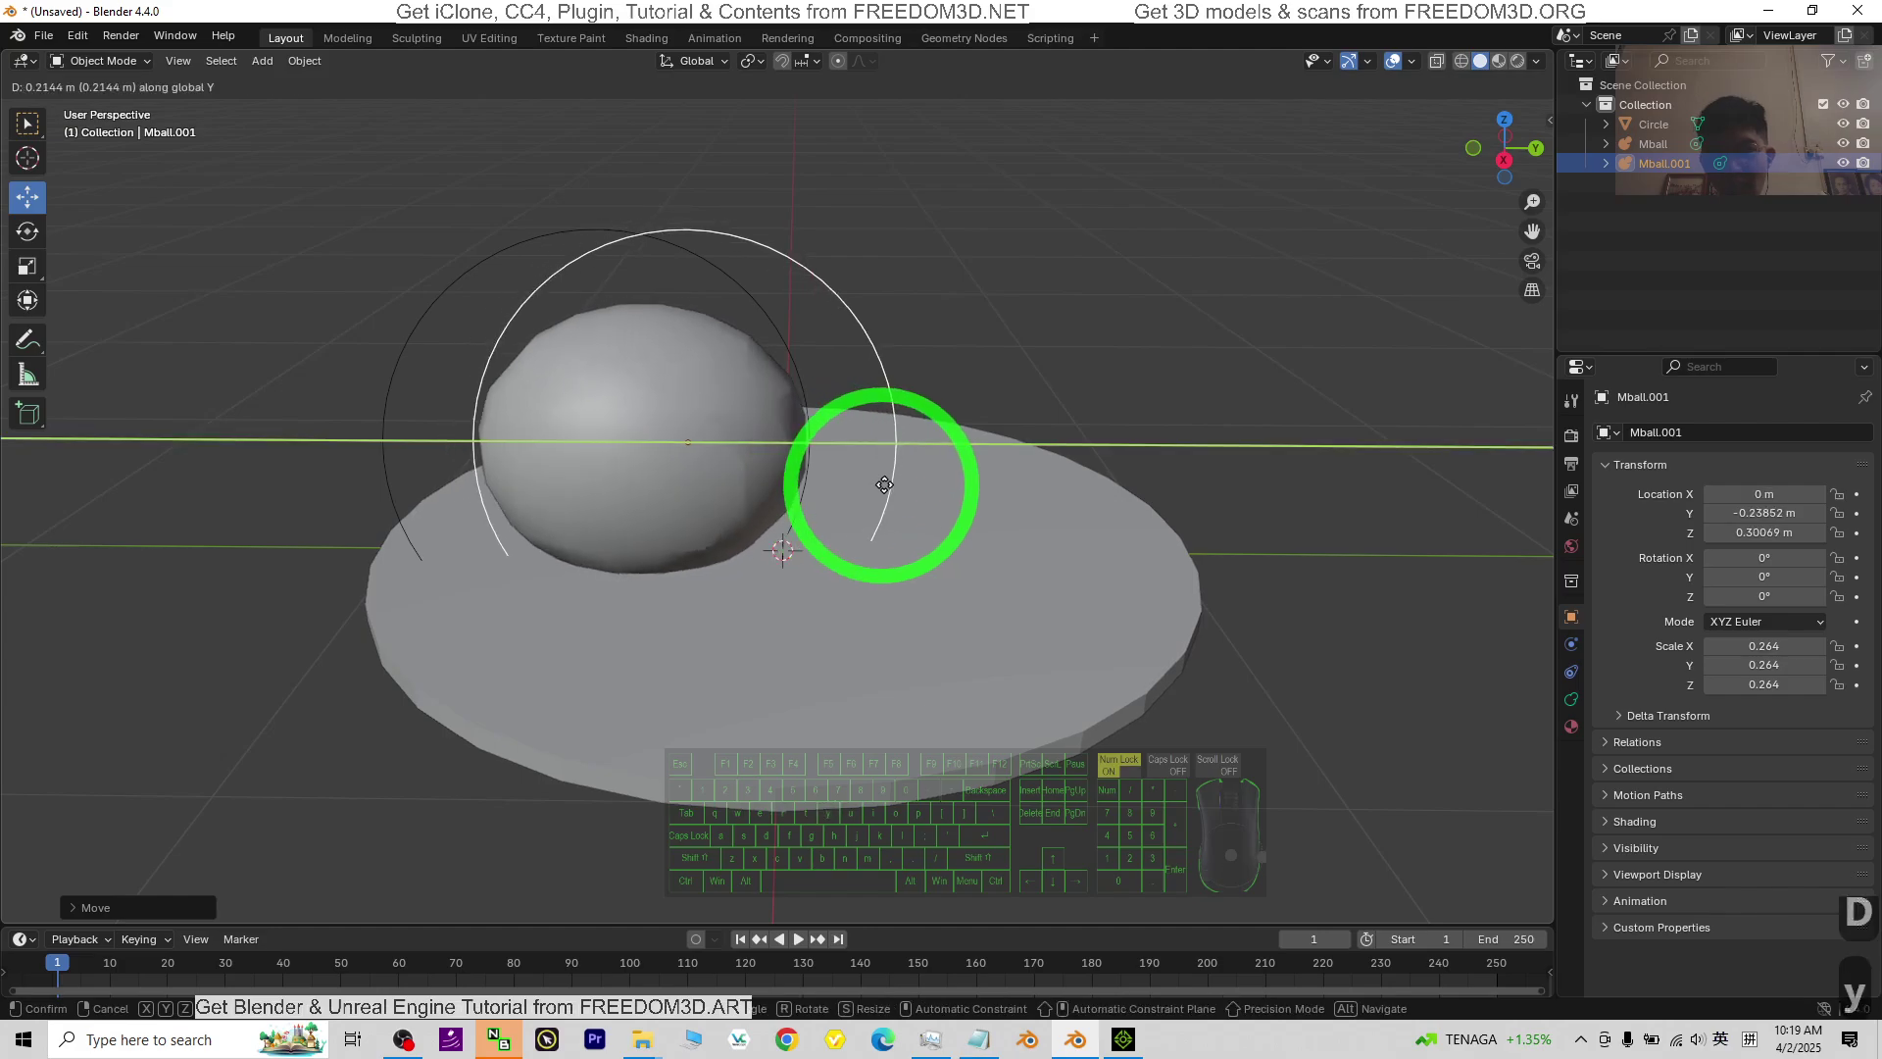
{"action": "left_click", "coordinate": [911, 496]}
{"action": "key", "text": "s"}
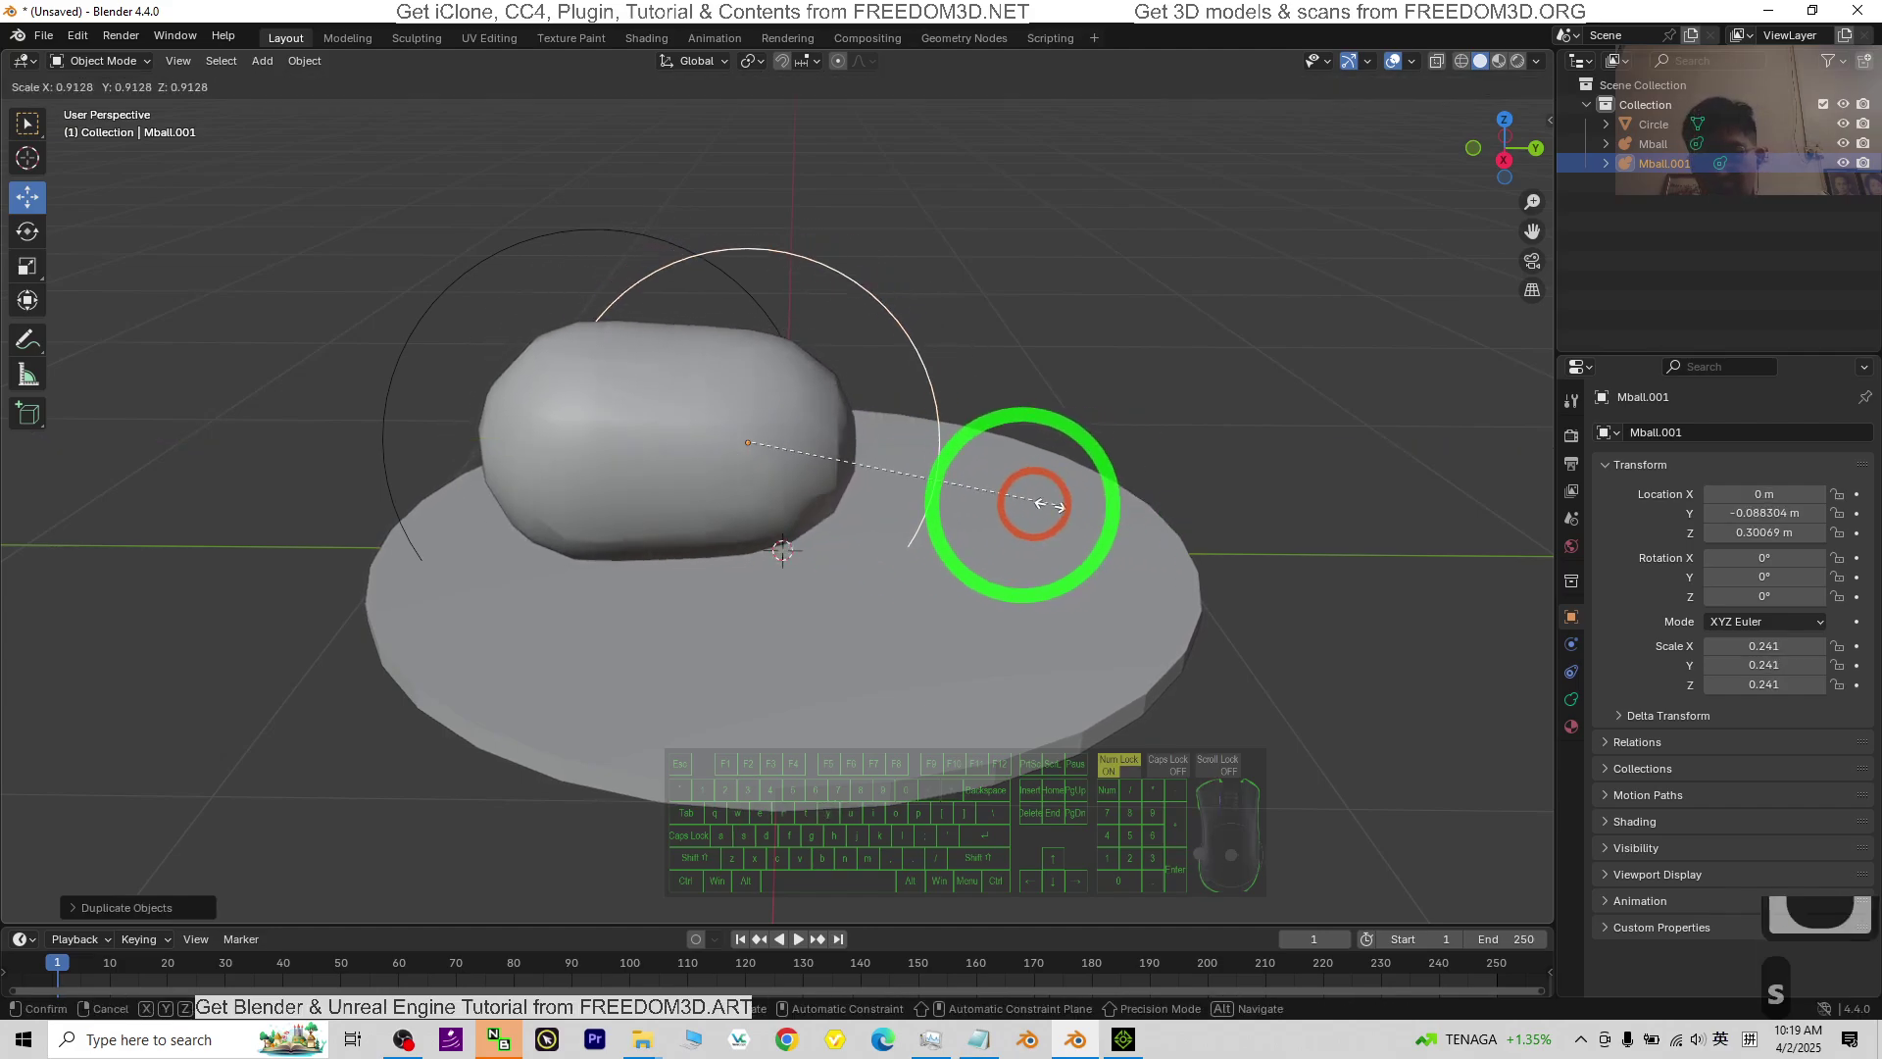
{"action": "left_click", "coordinate": [988, 496]}
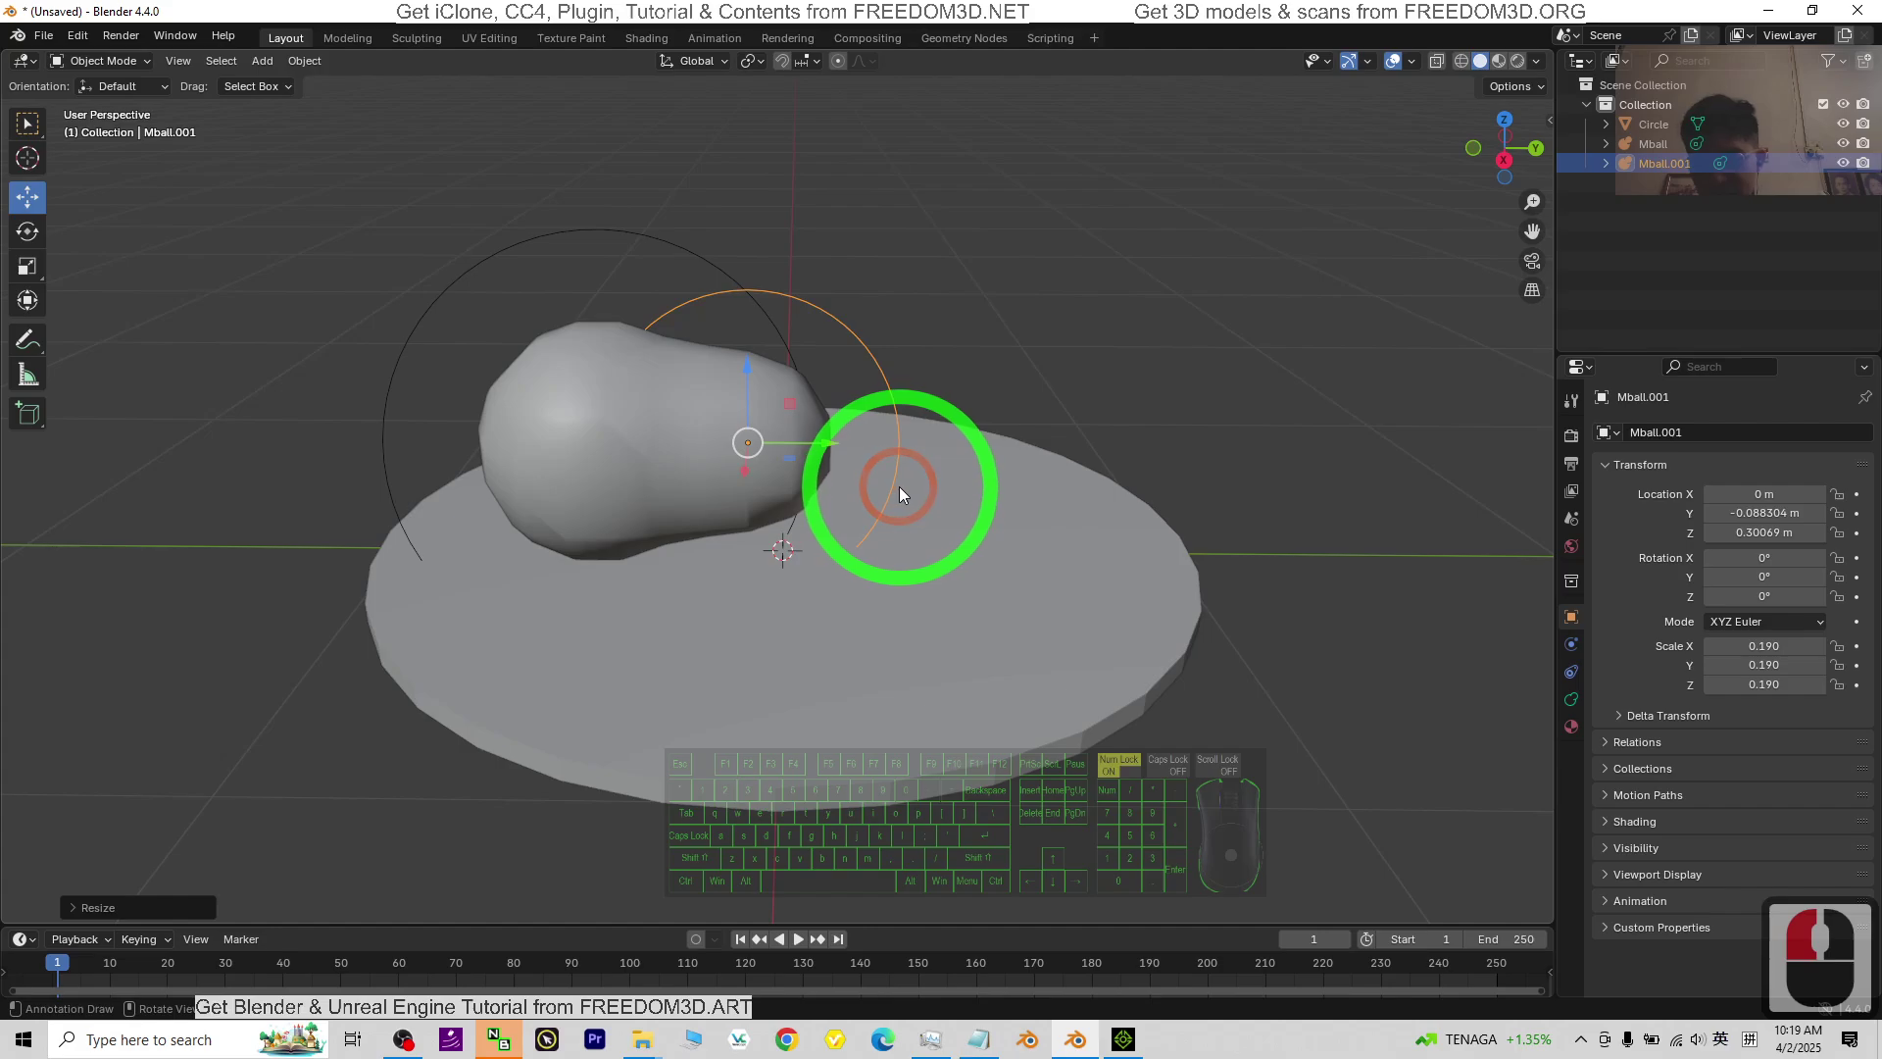
Duplicate the smaller metaball along Y to about 0.25 m and scale the copy to about 0.145 to form the bone end.
{"action": "key", "text": "shift+d"}
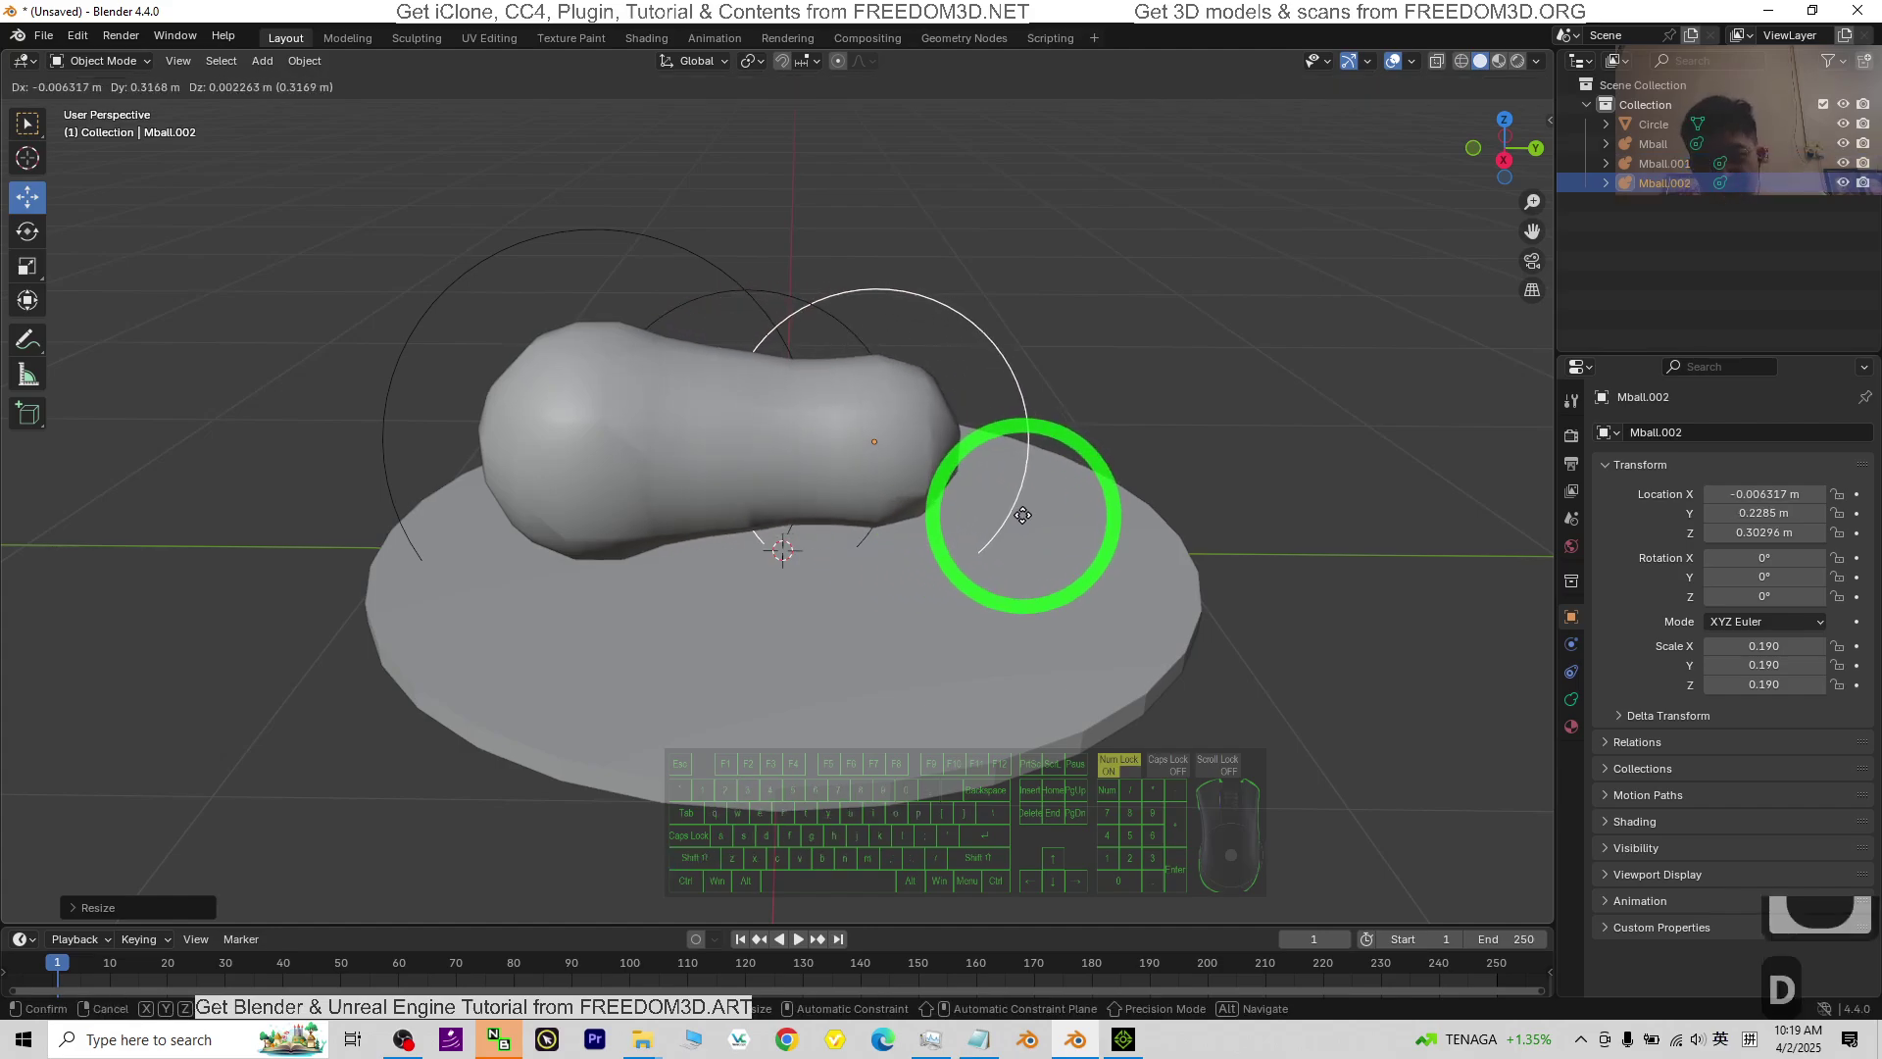
{"action": "key", "text": "y"}
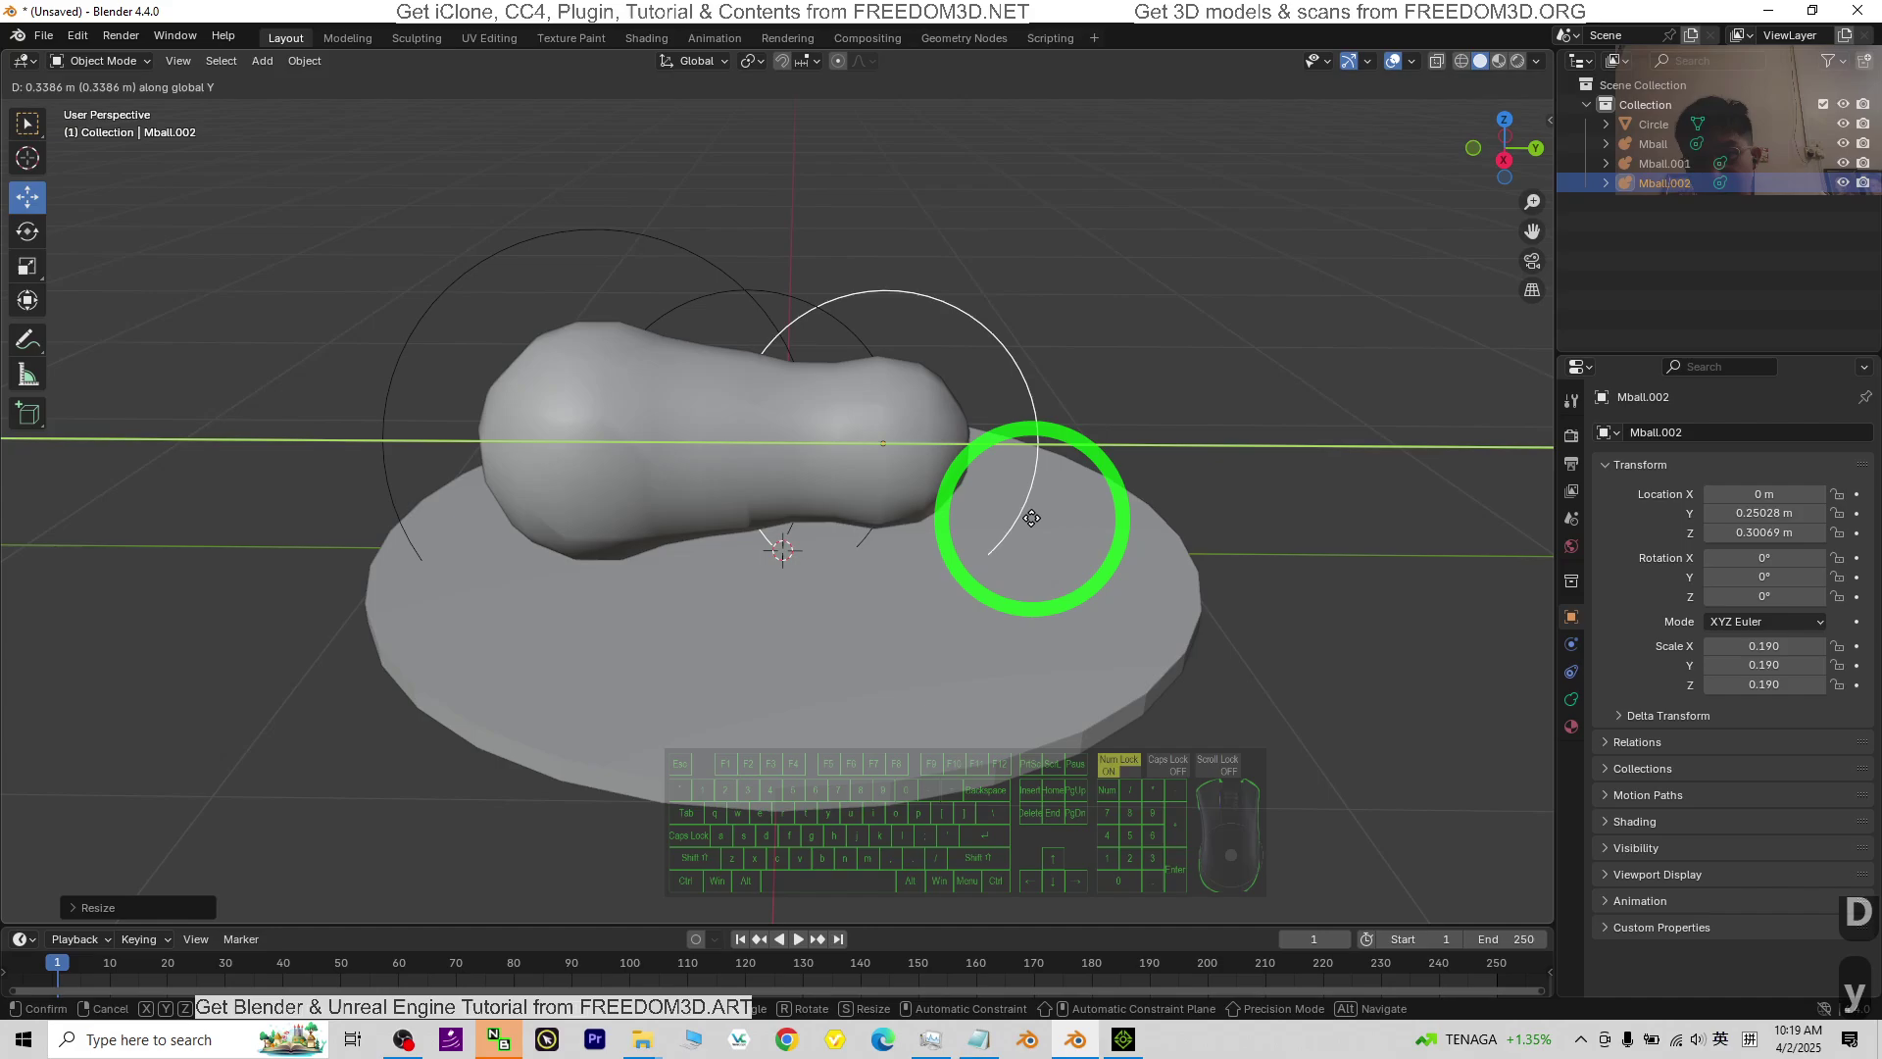
{"action": "left_click", "coordinate": [1098, 529]}
{"action": "key", "text": "s"}
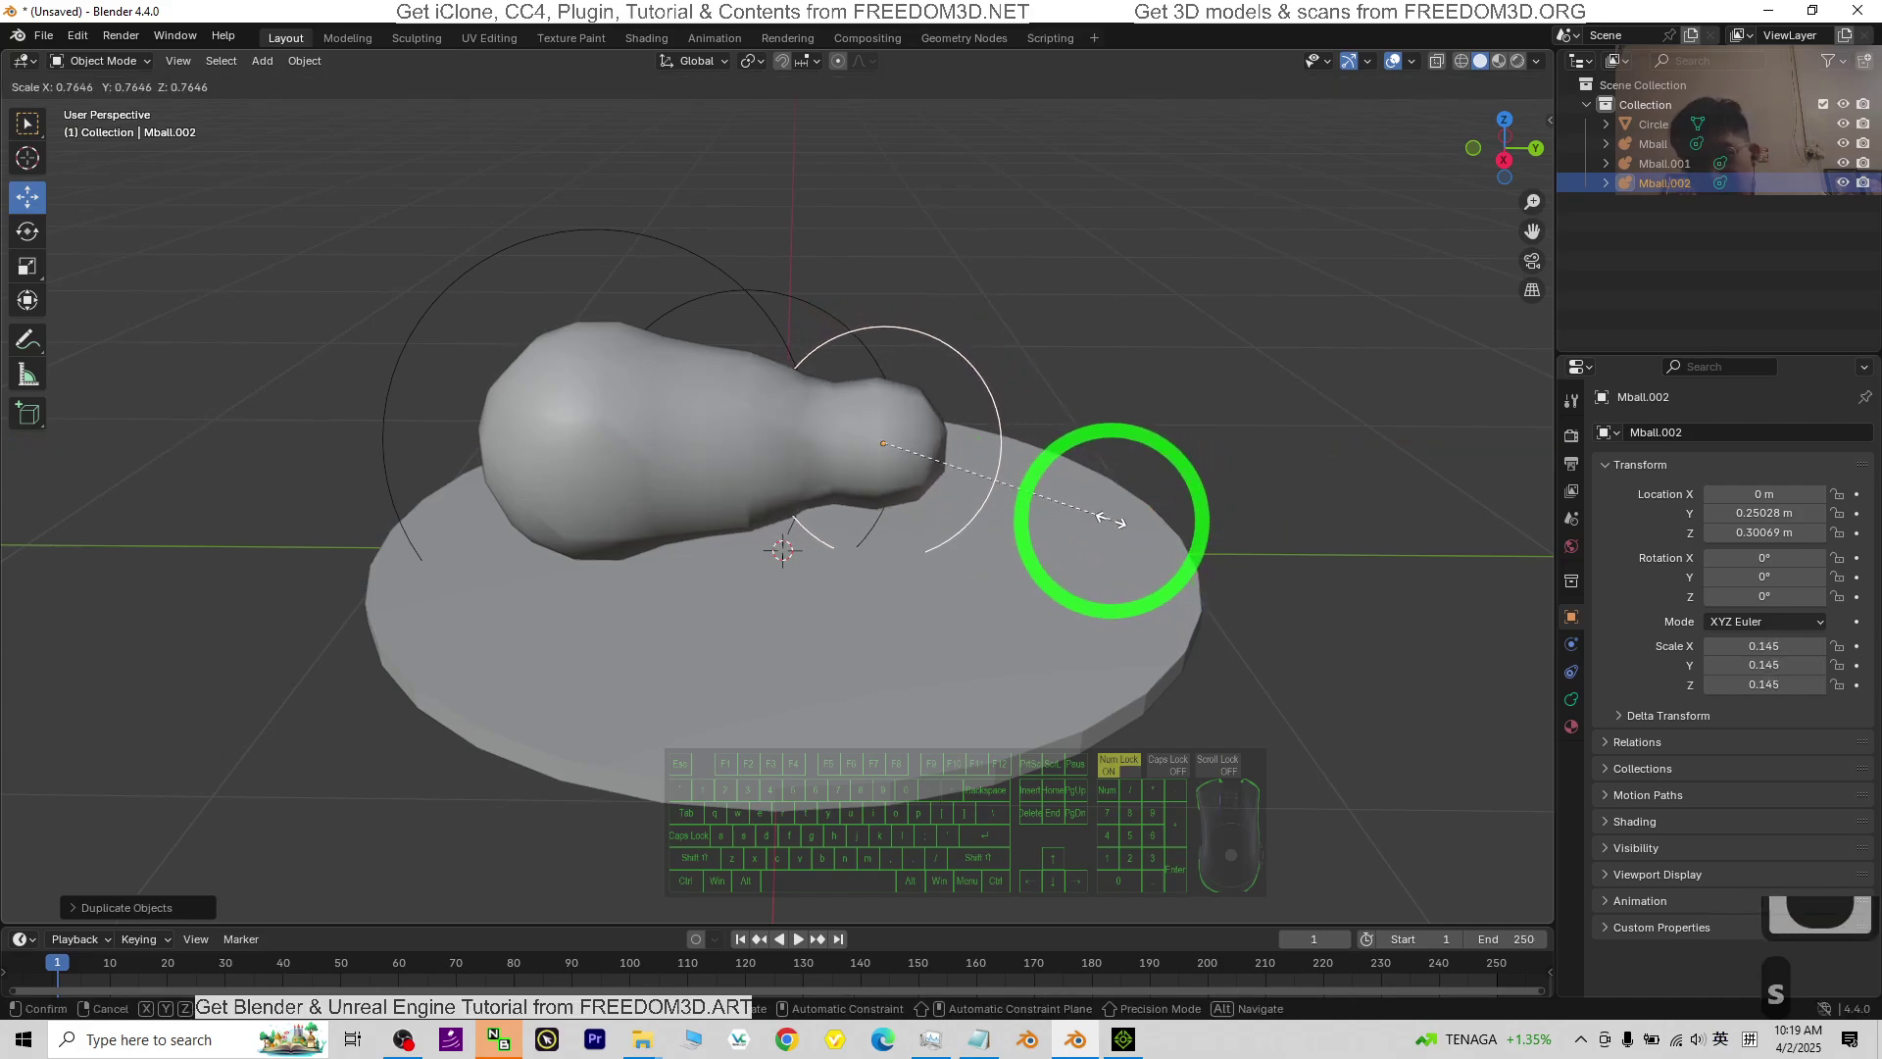
{"action": "left_click", "coordinate": [791, 474]}
Select the middle metaball and scale it down uniformly to about 0.156 to narrow the drumstick's neck.
{"action": "left_click", "coordinate": [823, 314]}
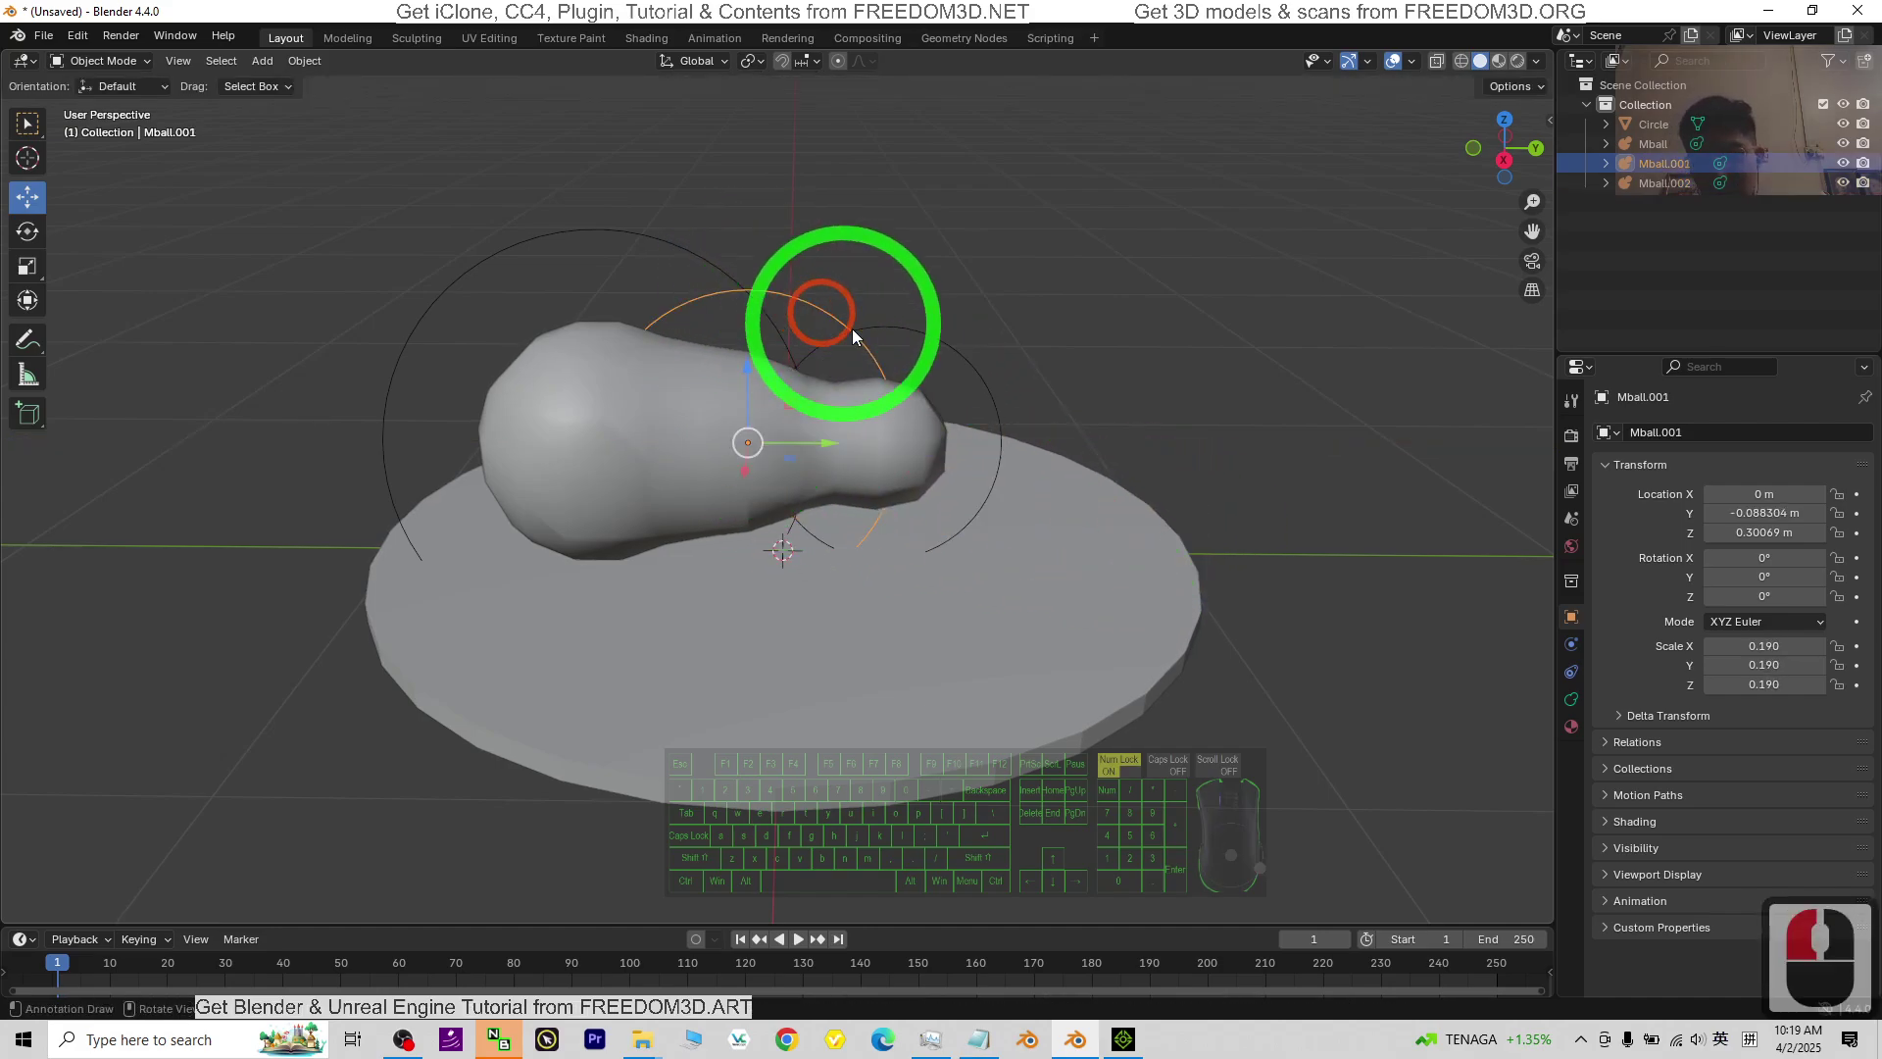
{"action": "key", "text": "s"}
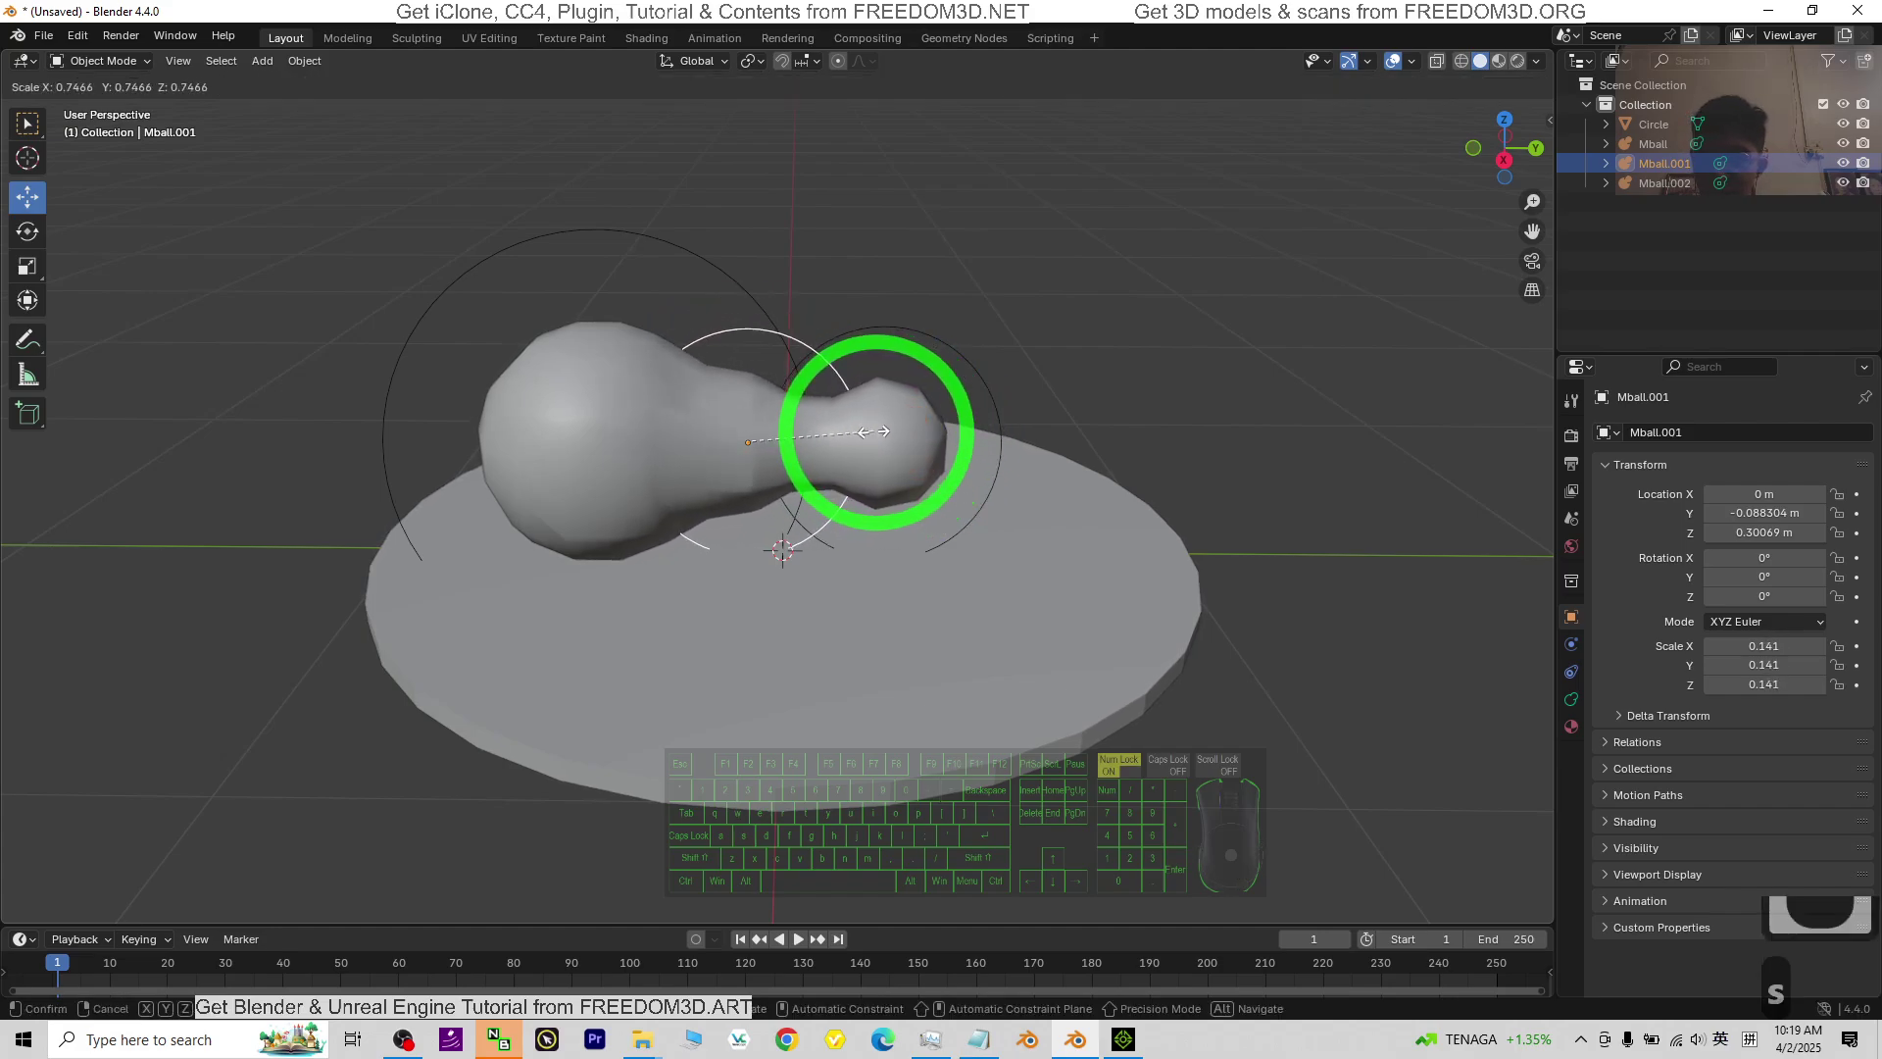
{"action": "left_click", "coordinate": [887, 433]}
{"action": "middle_click_drag", "start_coordinate": [887, 433], "coordinate": [1041, 696]}
{"action": "scroll", "coordinate": [857, 439], "scroll_direction": "up", "scroll_amount": 2}
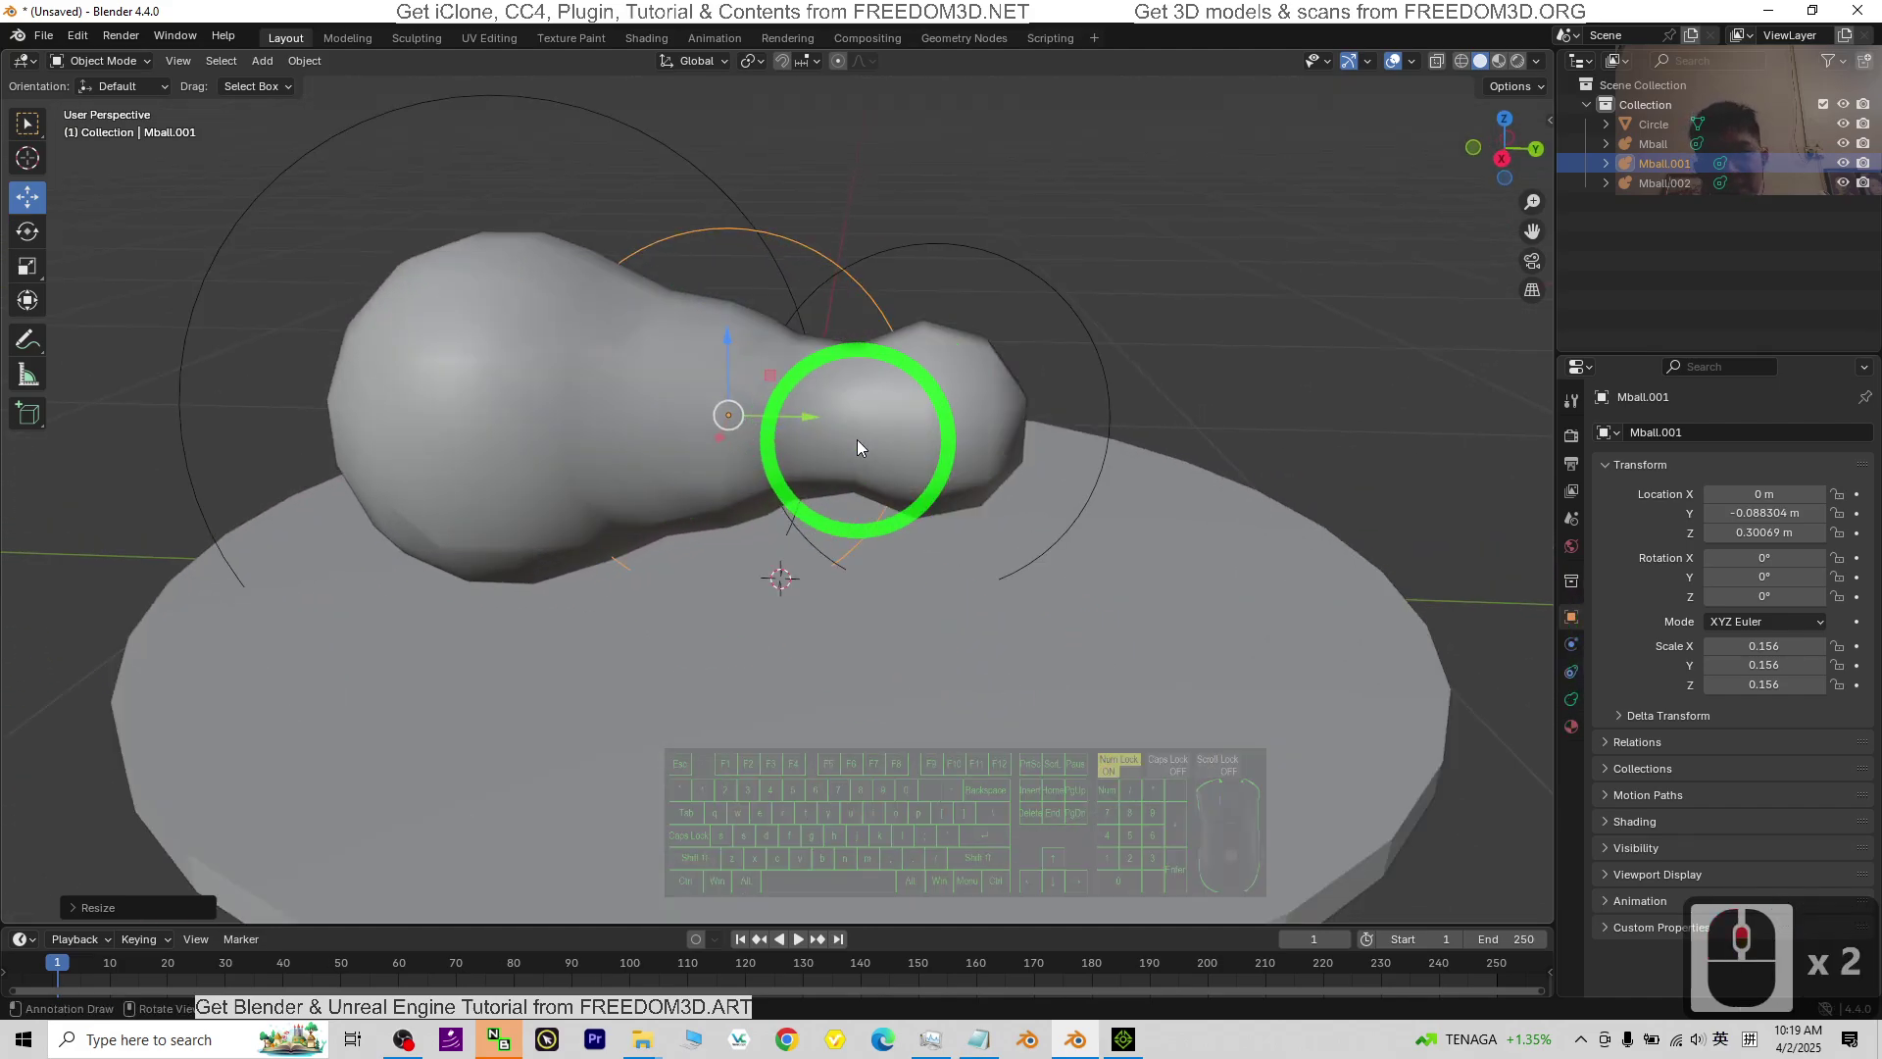
{"action": "scroll", "coordinate": [856, 440], "scroll_direction": "down", "scroll_amount": 2}
Select all three metaballs and convert them to a single mesh.
{"action": "left_click", "coordinate": [1653, 144]}
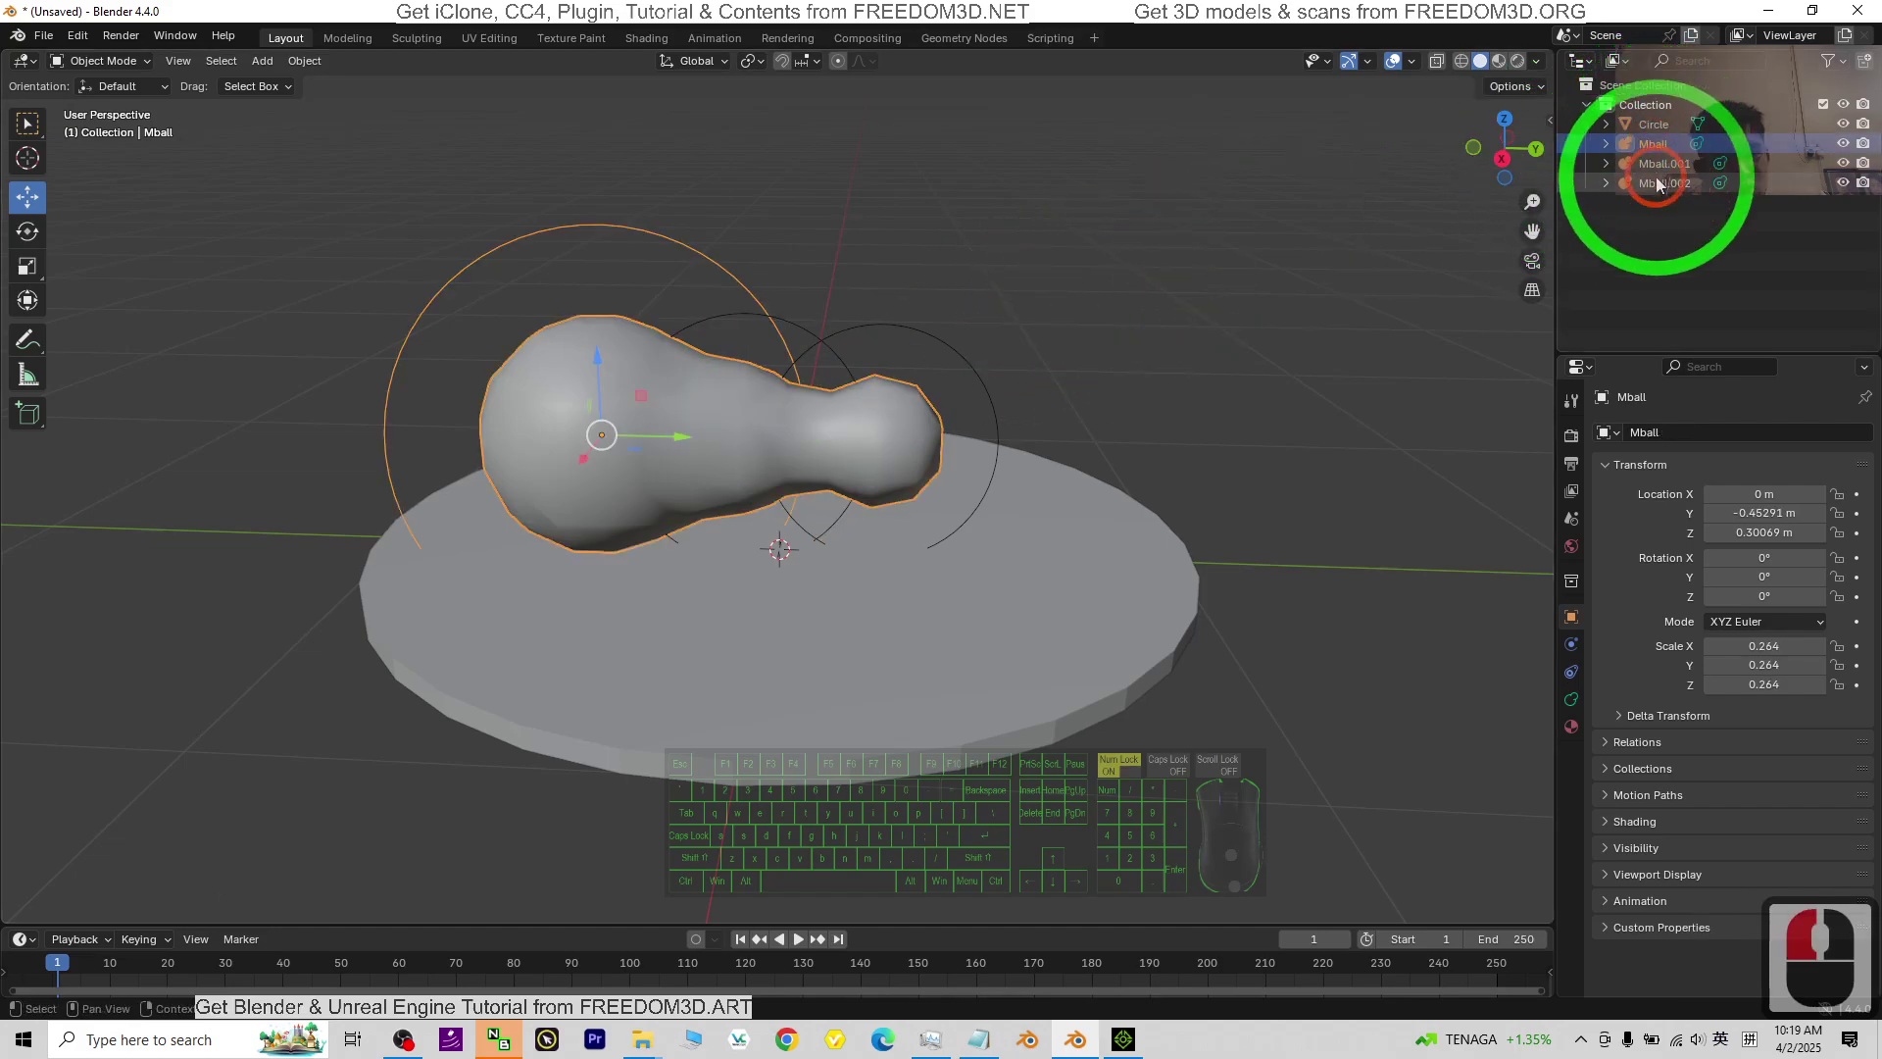
{"action": "left_click", "coordinate": [1656, 184], "text": "shift"}
{"action": "right_click", "coordinate": [709, 409]}
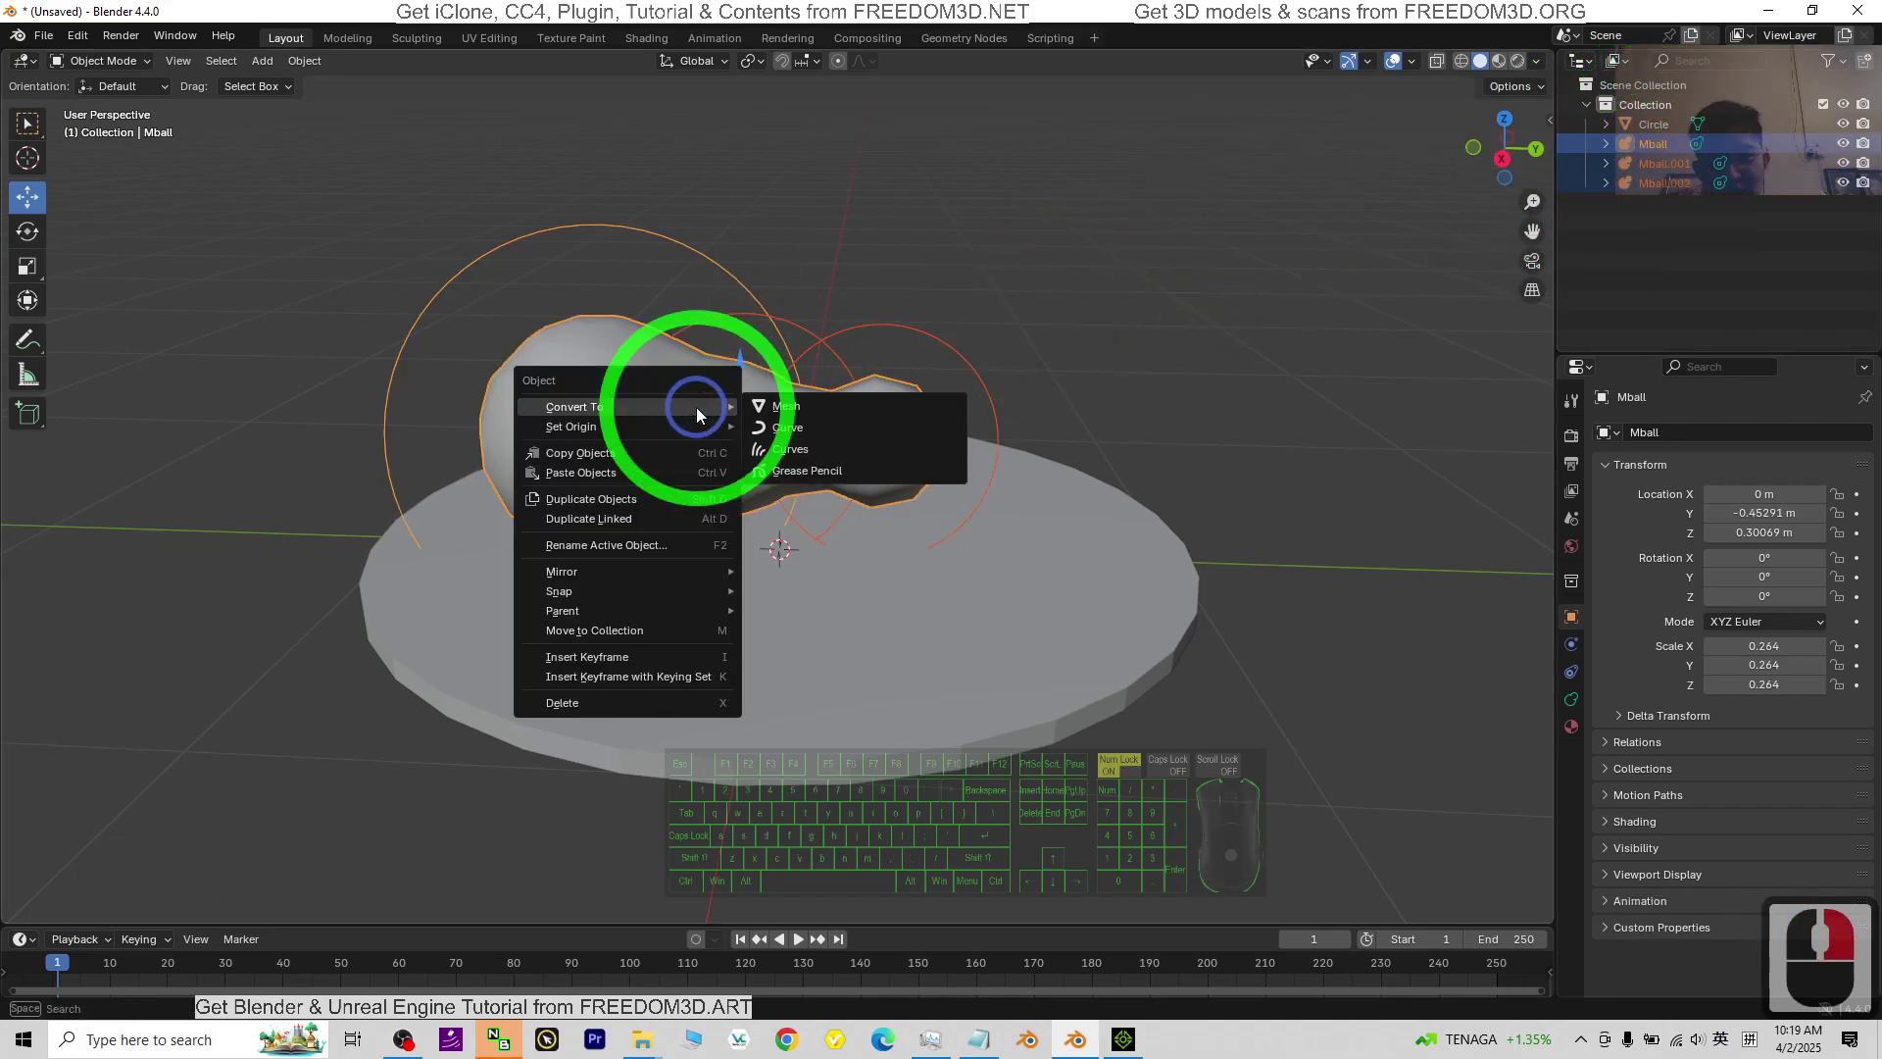
{"action": "mouse_move", "coordinate": [607, 432]}
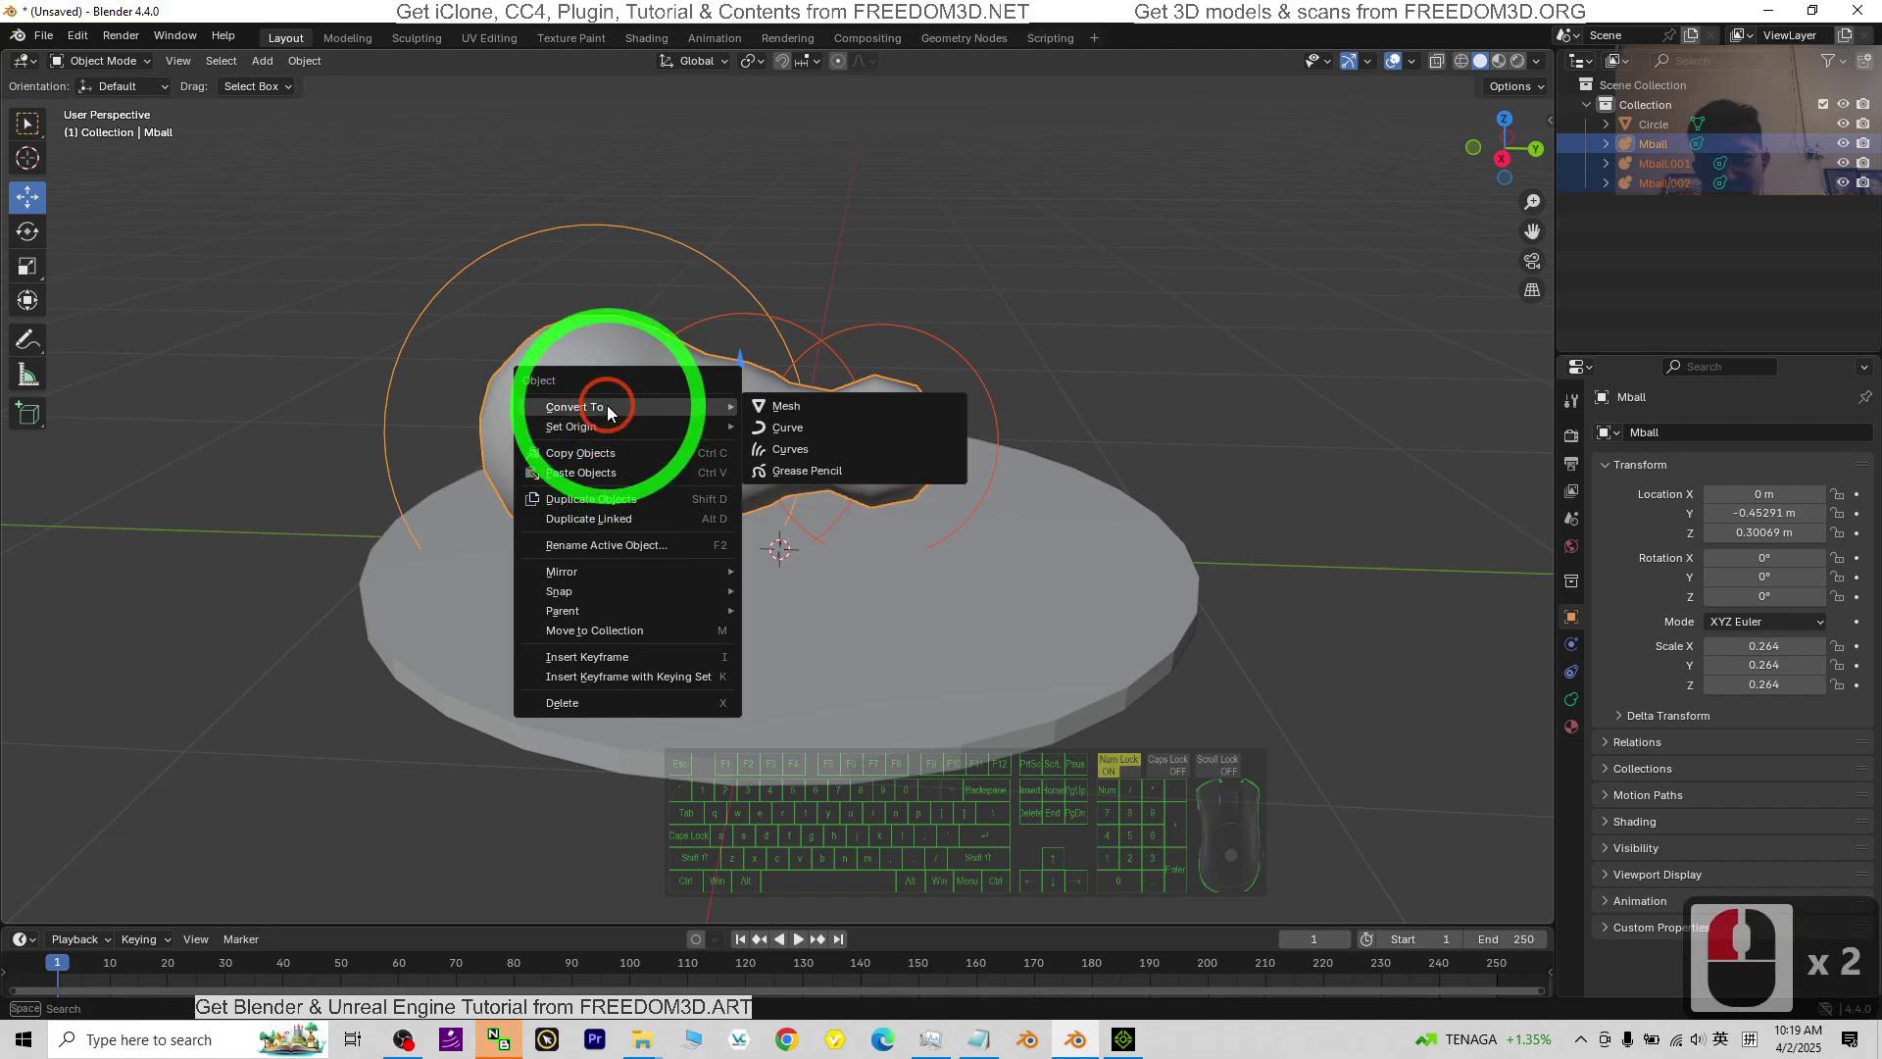
{"action": "left_click", "coordinate": [808, 408]}
{"action": "scroll", "coordinate": [933, 398], "scroll_direction": "down", "scroll_amount": 2}
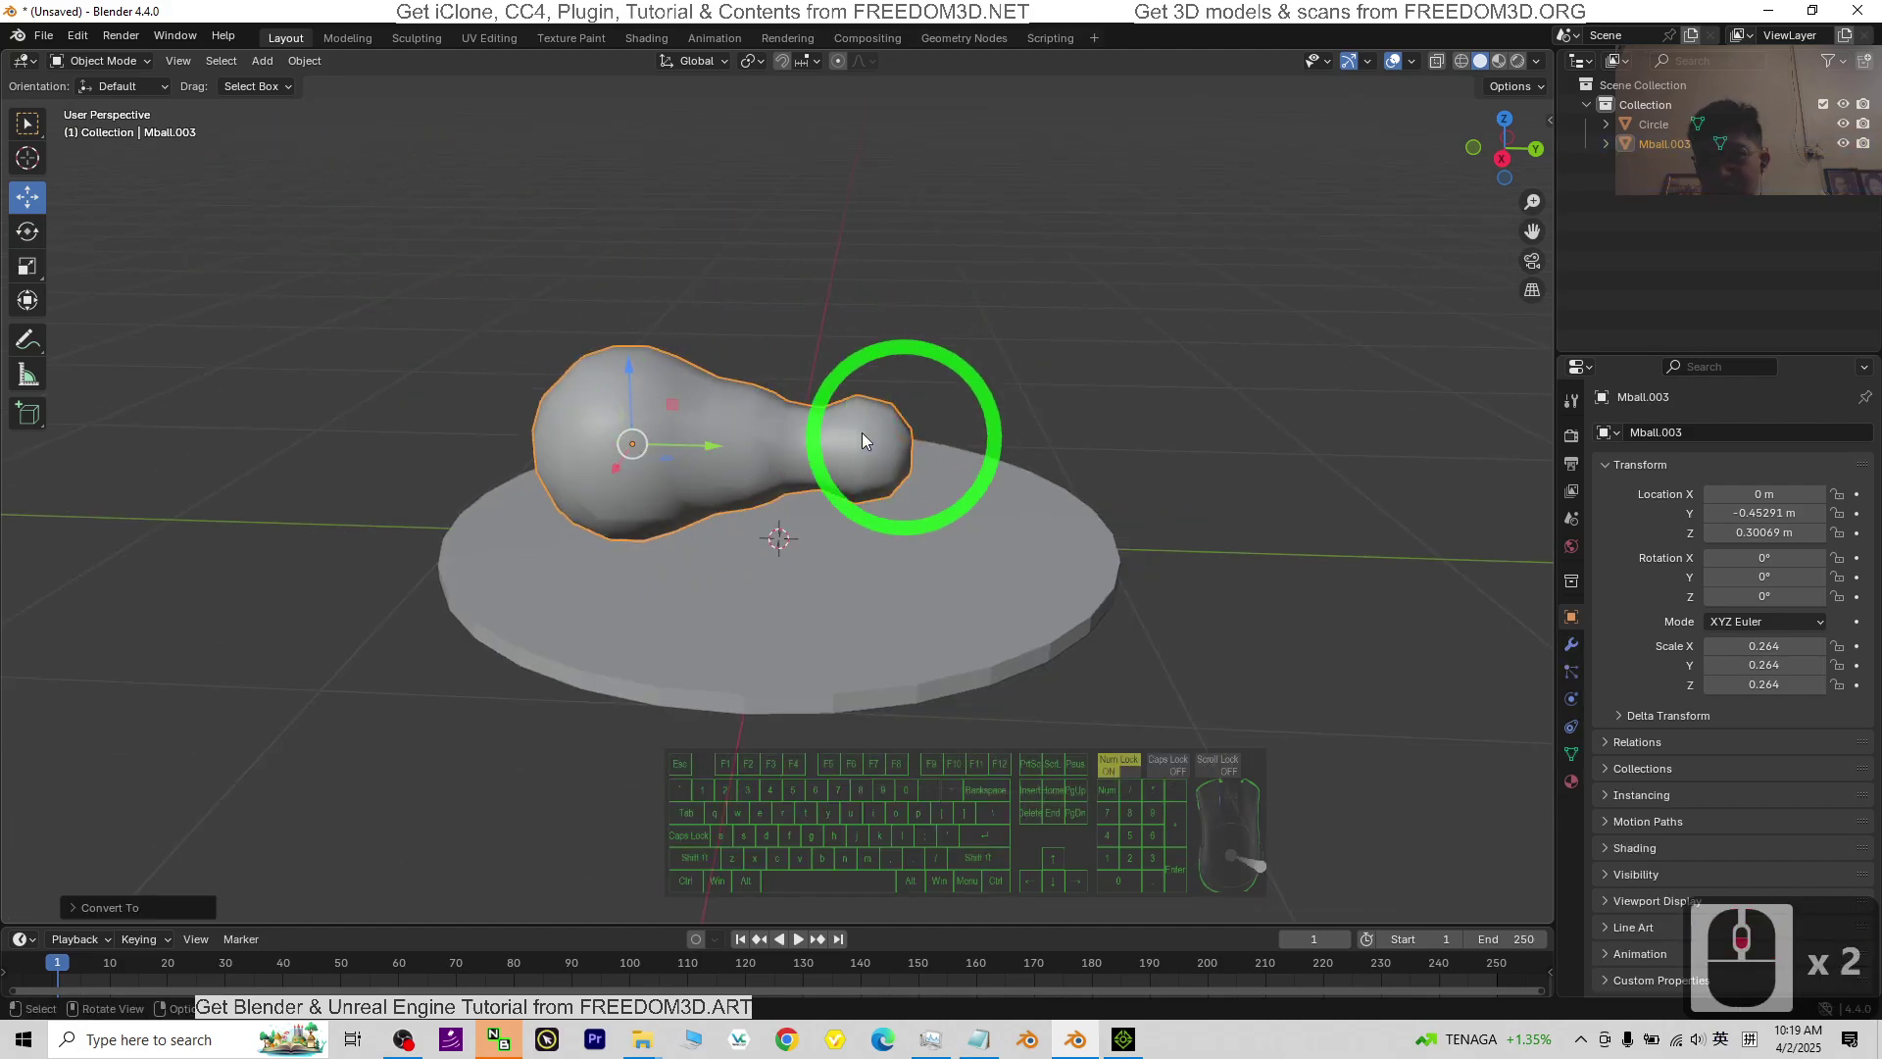
In the right orthographic view, rotate the drumstick about X to about -11.6° and reposition it to about Y -0.35 m, Z 0.34 m.
{"action": "left_click", "coordinate": [27, 231]}
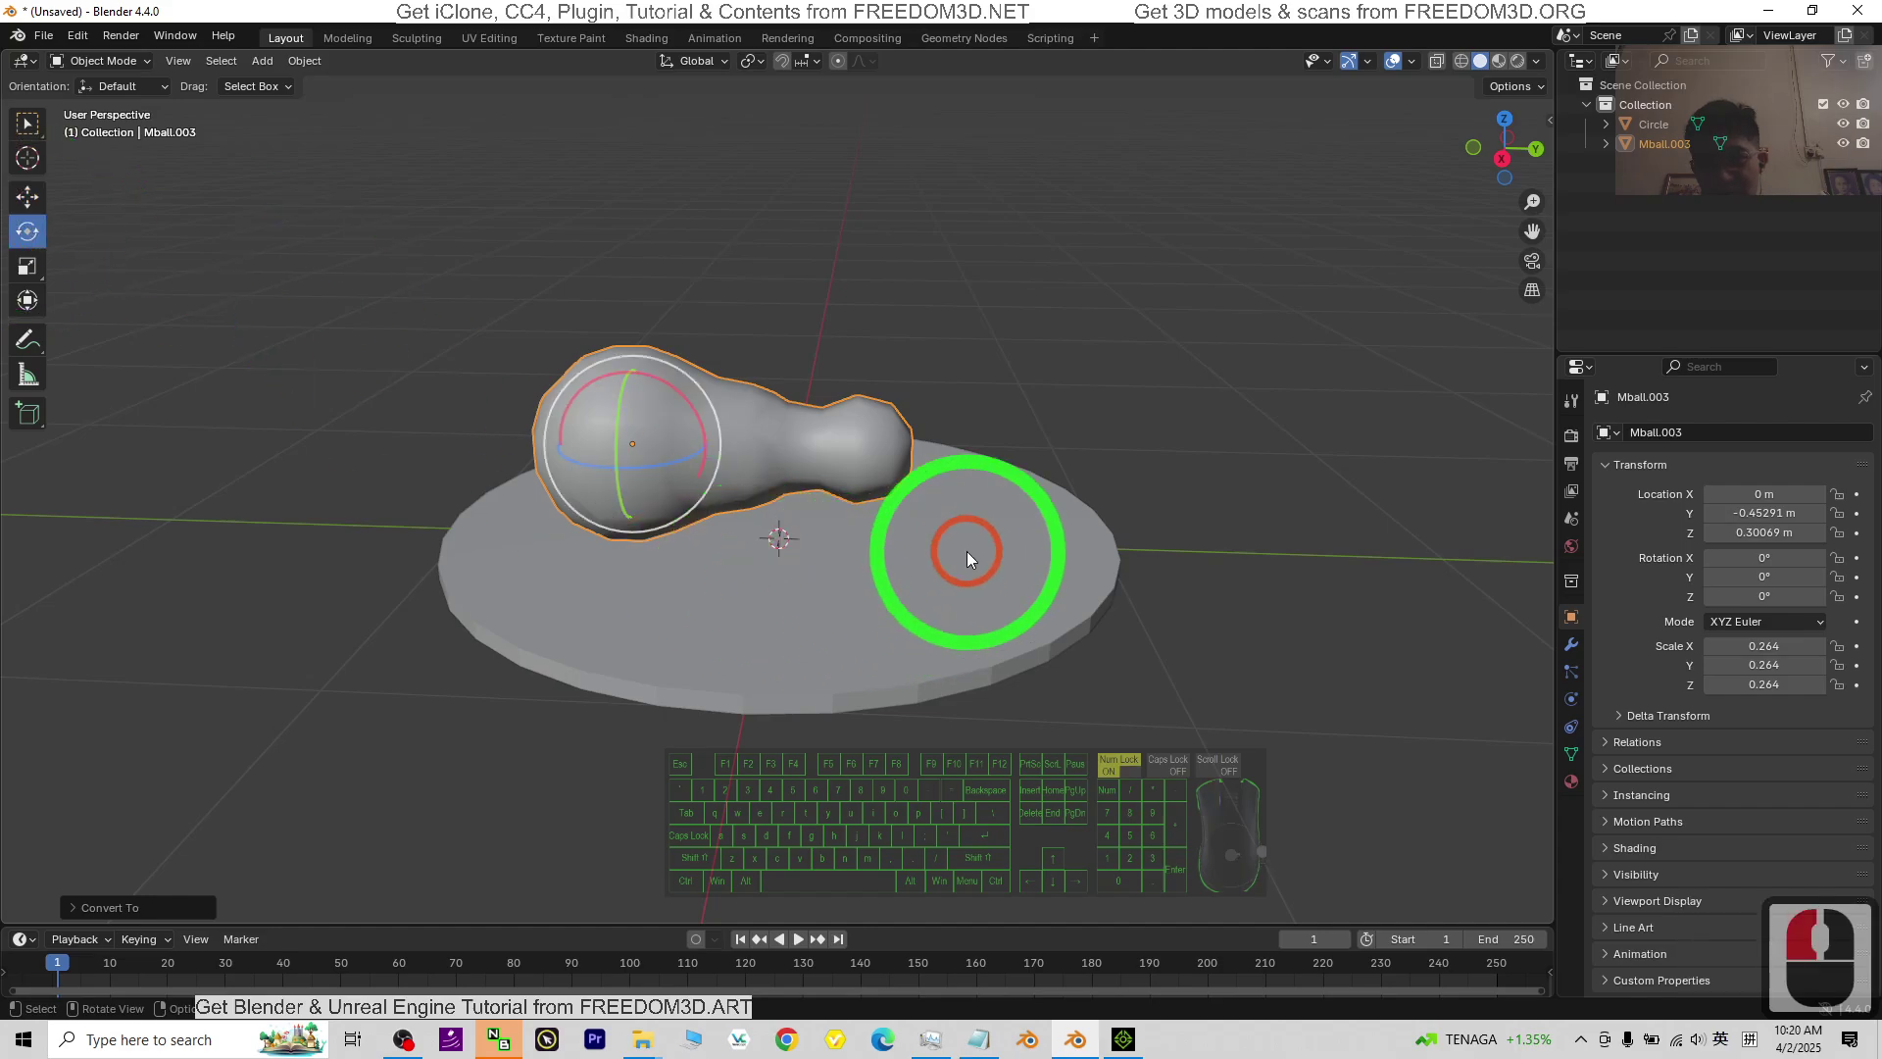
{"action": "left_click", "coordinate": [1501, 157]}
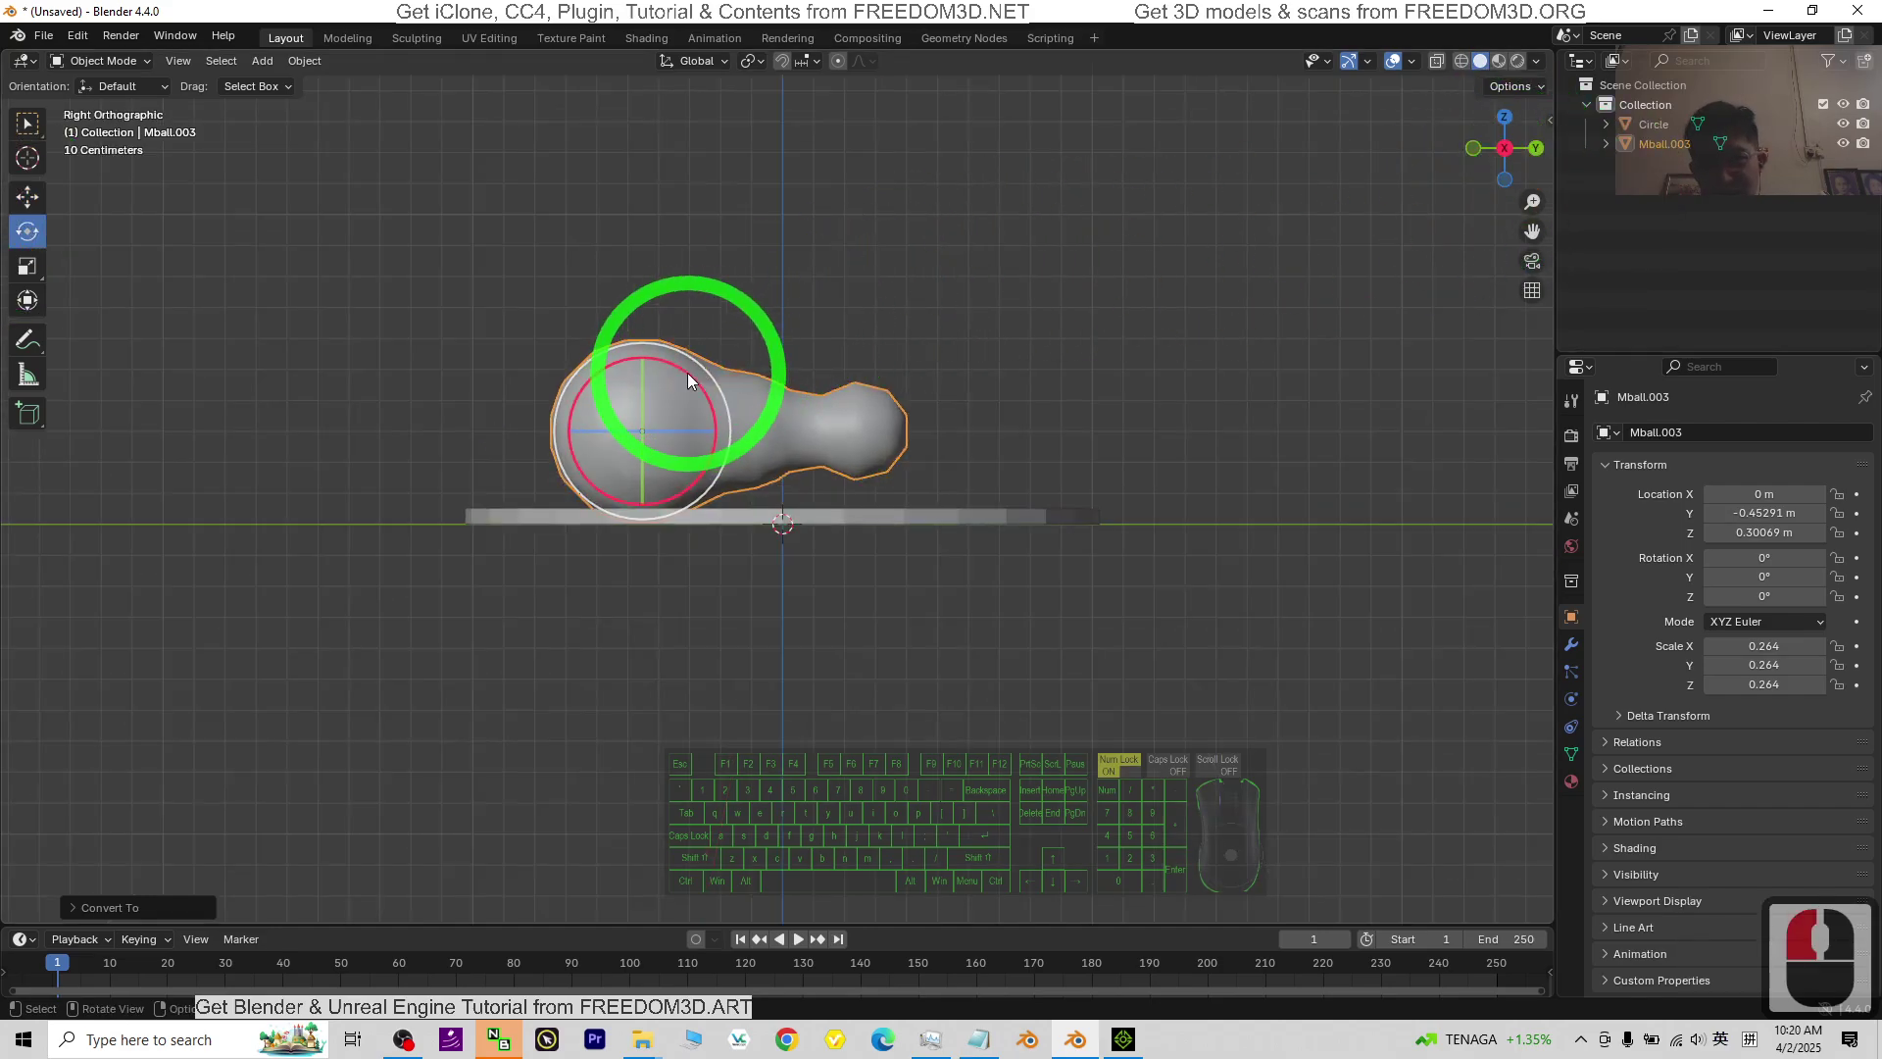
{"action": "left_click_drag", "start_coordinate": [688, 377], "coordinate": [677, 334]}
{"action": "scroll", "coordinate": [661, 391], "scroll_direction": "up", "scroll_amount": 2}
{"action": "left_click", "coordinate": [28, 196]}
{"action": "left_click", "coordinate": [34, 204]}
{"action": "left_click", "coordinate": [30, 233]}
Move the drumstick along Y to about -0.22 m to center it on the plate, and select the plate.
{"action": "scroll", "coordinate": [1025, 483], "scroll_direction": "down", "scroll_amount": 4}
{"action": "middle_click_drag", "start_coordinate": [1025, 483], "coordinate": [736, 481]}
{"action": "left_click", "coordinate": [27, 197]}
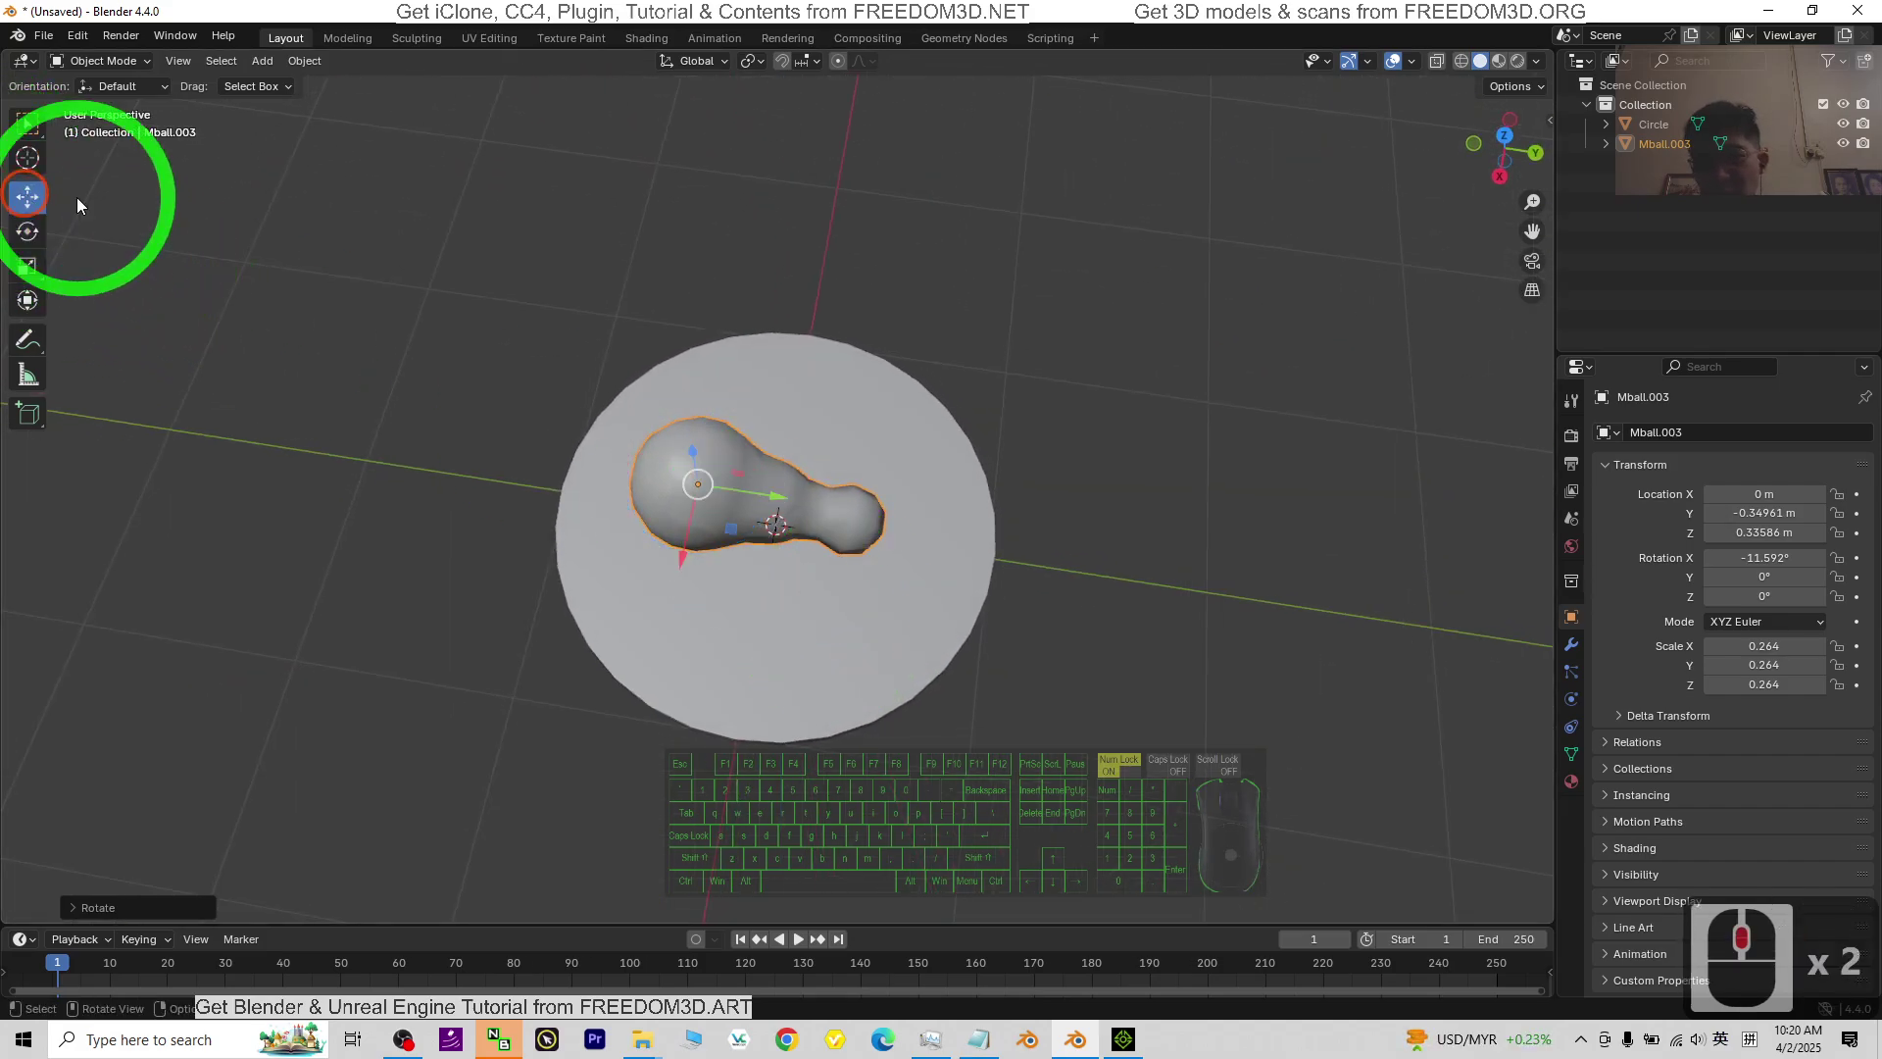
{"action": "left_click", "coordinate": [796, 519]}
{"action": "left_click_drag", "start_coordinate": [776, 505], "coordinate": [801, 513]}
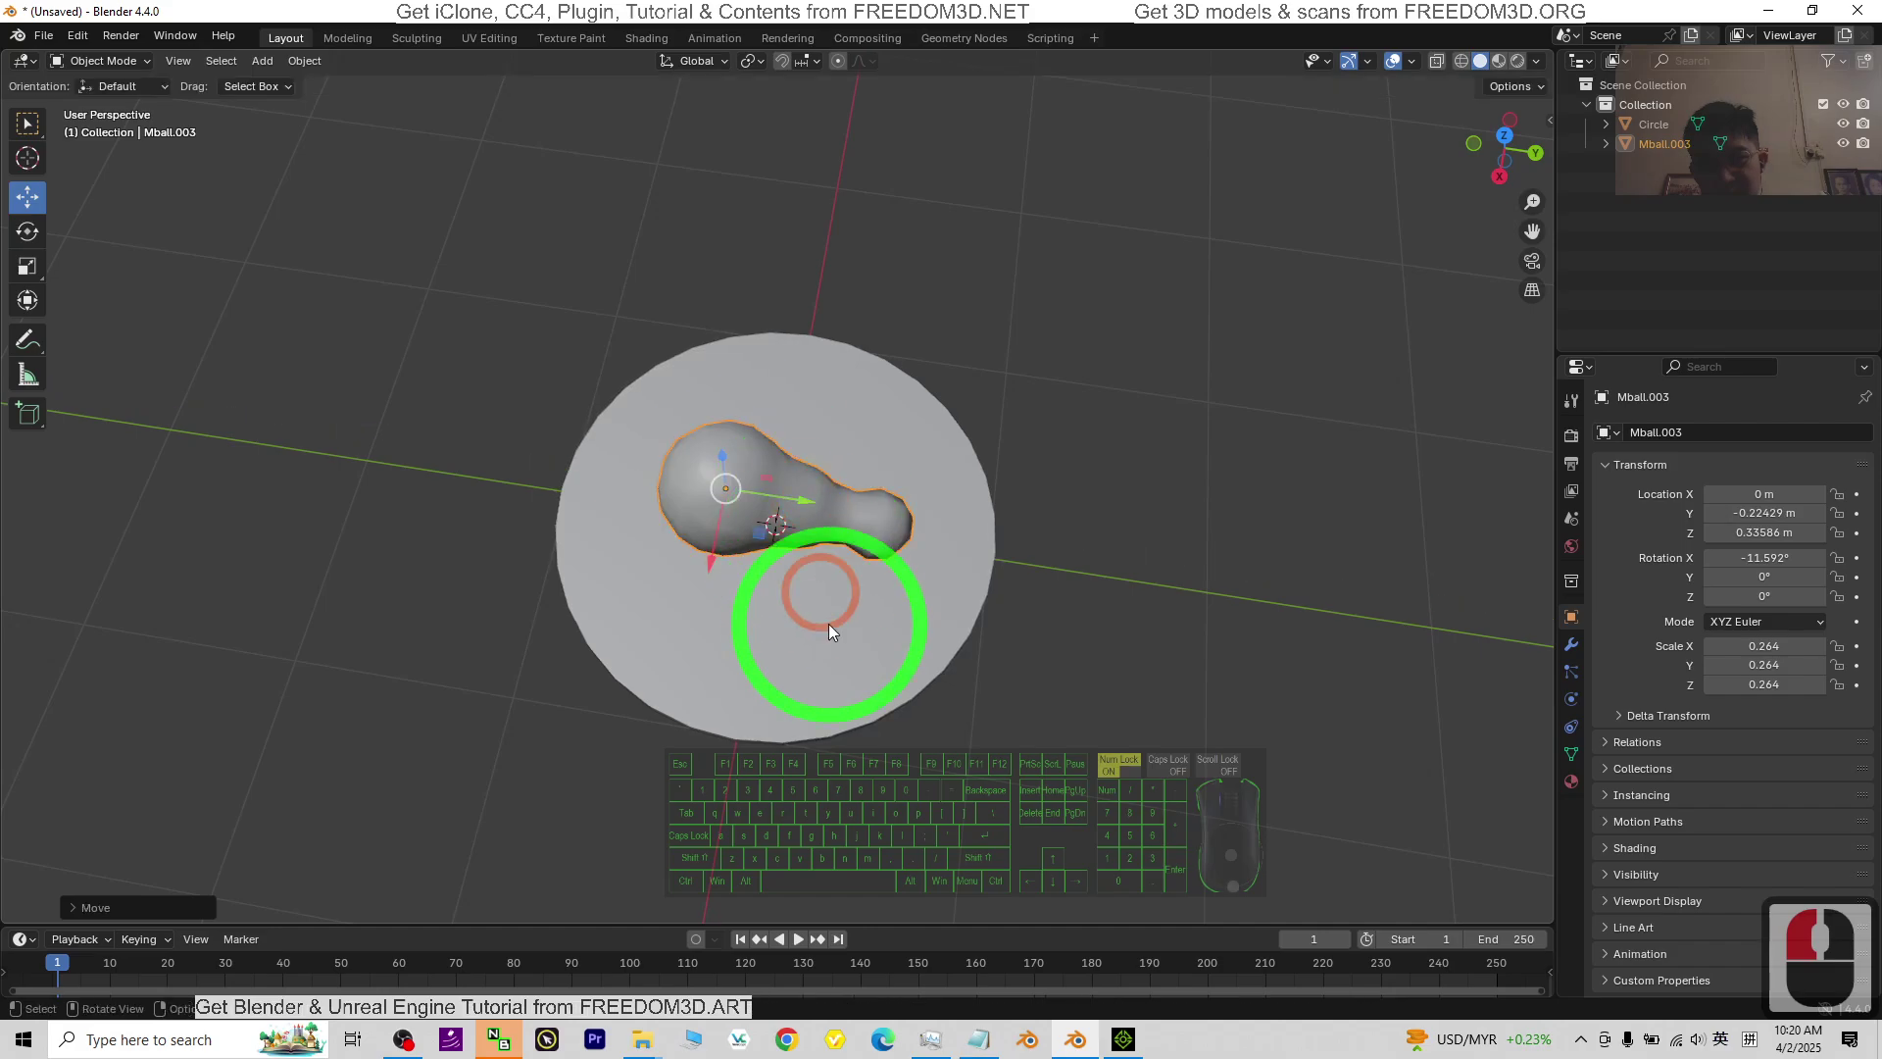
{"action": "left_click", "coordinate": [827, 623]}
Switch the viewport shading to Material Preview to show the plate and drumstick with their materials.
{"action": "middle_click_drag", "start_coordinate": [1274, 641], "coordinate": [984, 582]}
{"action": "scroll", "coordinate": [984, 582], "scroll_direction": "up", "scroll_amount": 4}
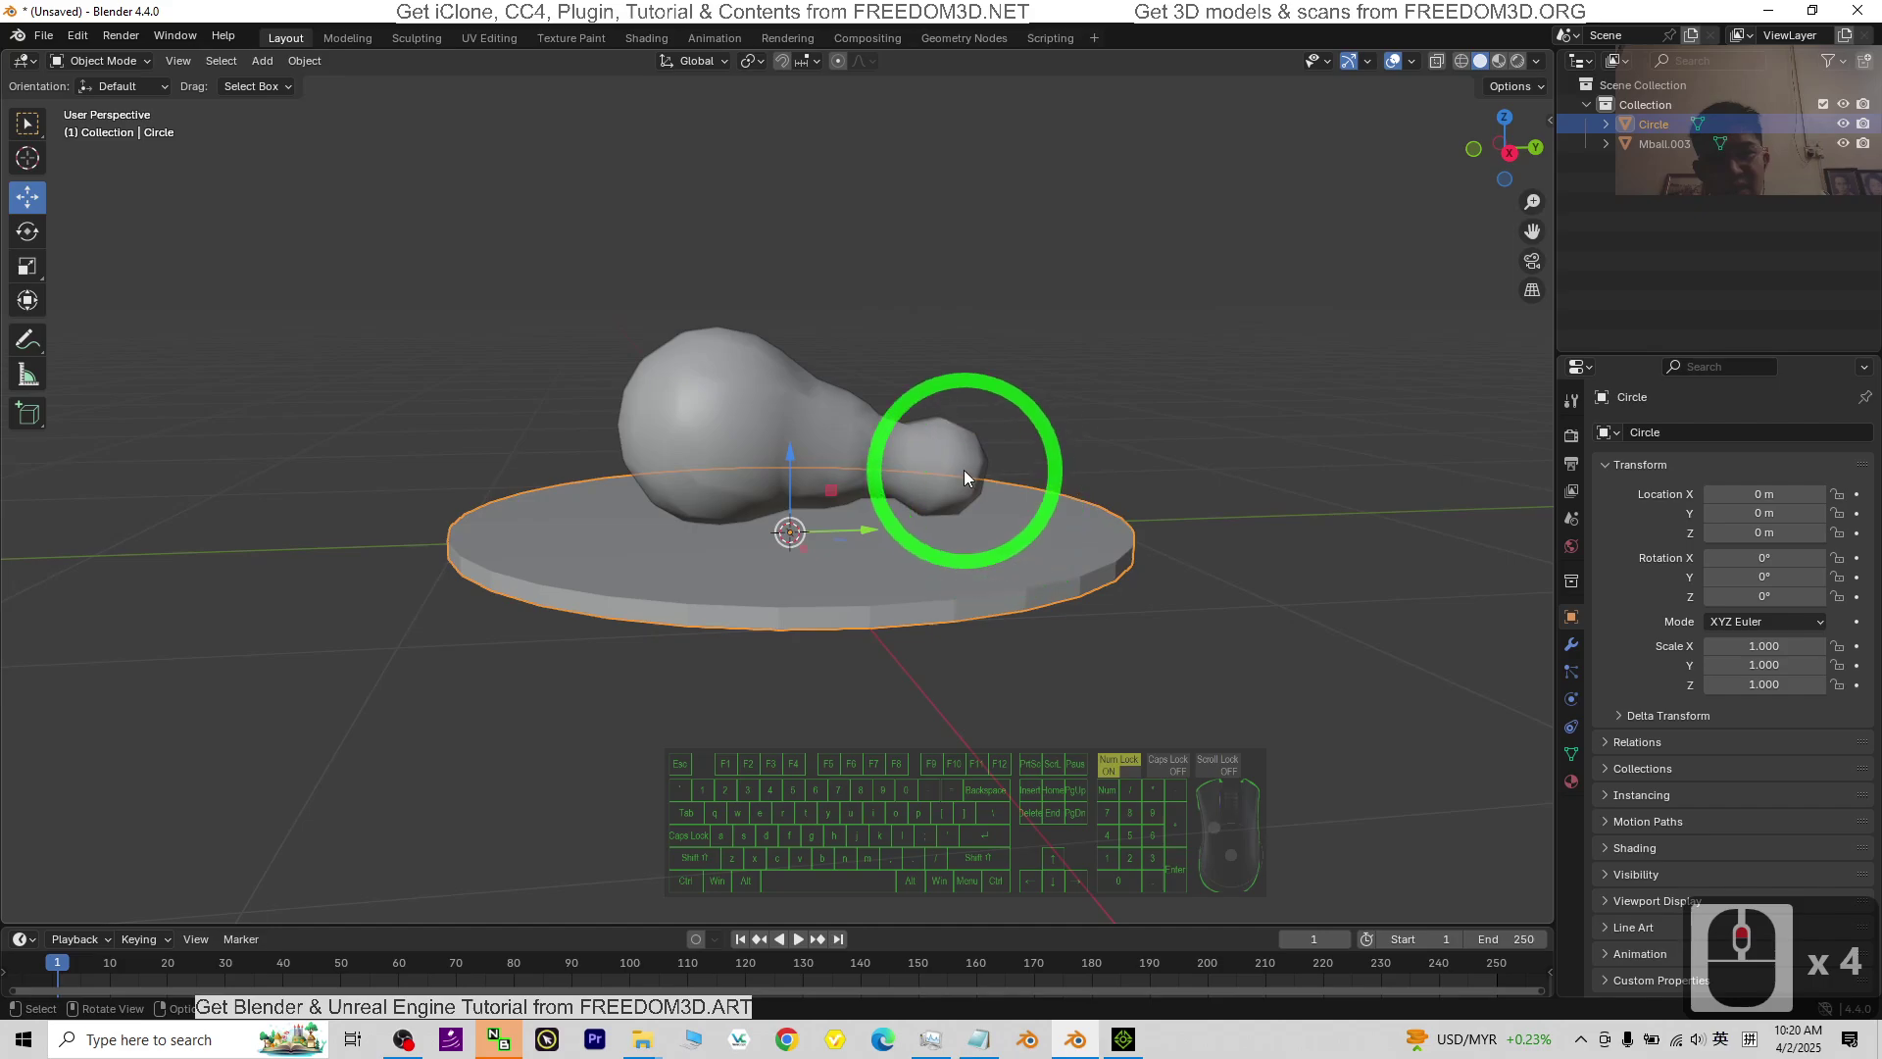
{"action": "scroll", "coordinate": [921, 481], "scroll_direction": "up", "scroll_amount": 2}
{"action": "middle_click_drag", "start_coordinate": [929, 462], "coordinate": [1594, 8]}
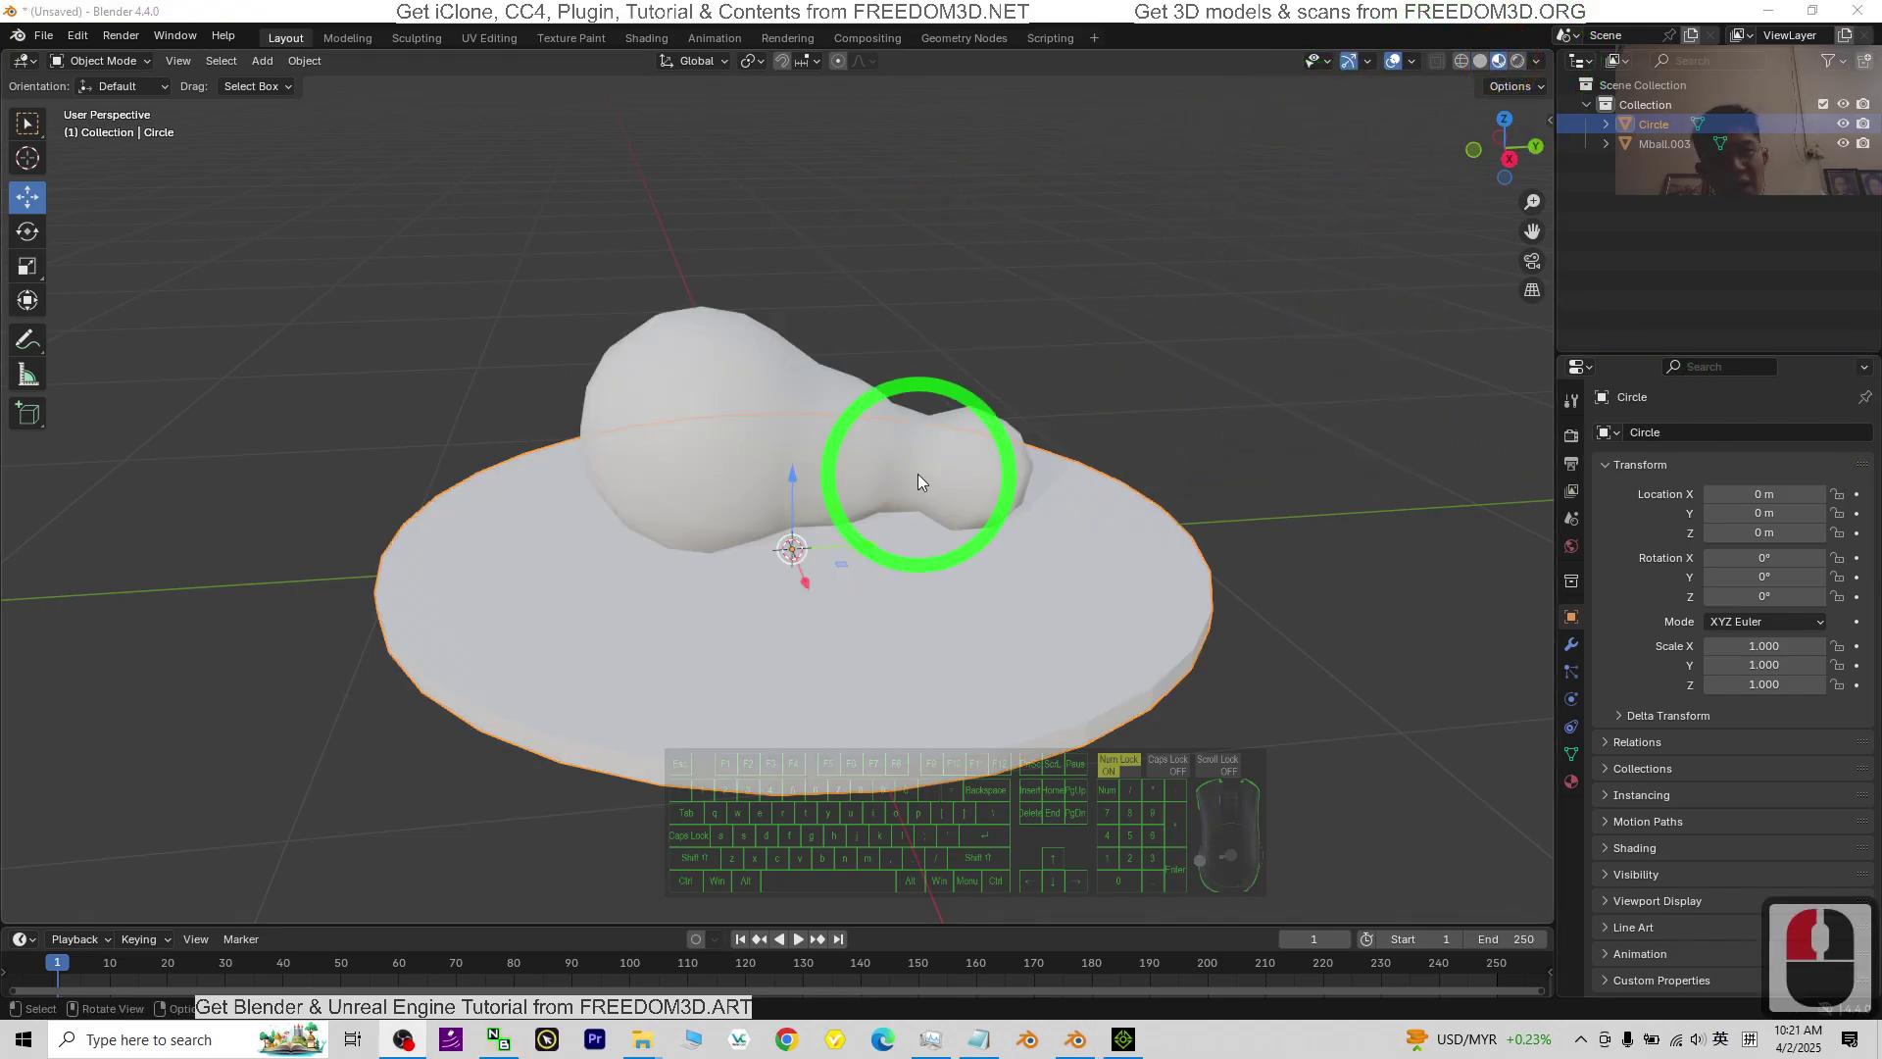
Give the drumstick a new material with an orange-brown base color of about #E7A11F.
{"action": "left_click", "coordinate": [774, 411]}
{"action": "middle_click_drag", "start_coordinate": [853, 450], "coordinate": [933, 456]}
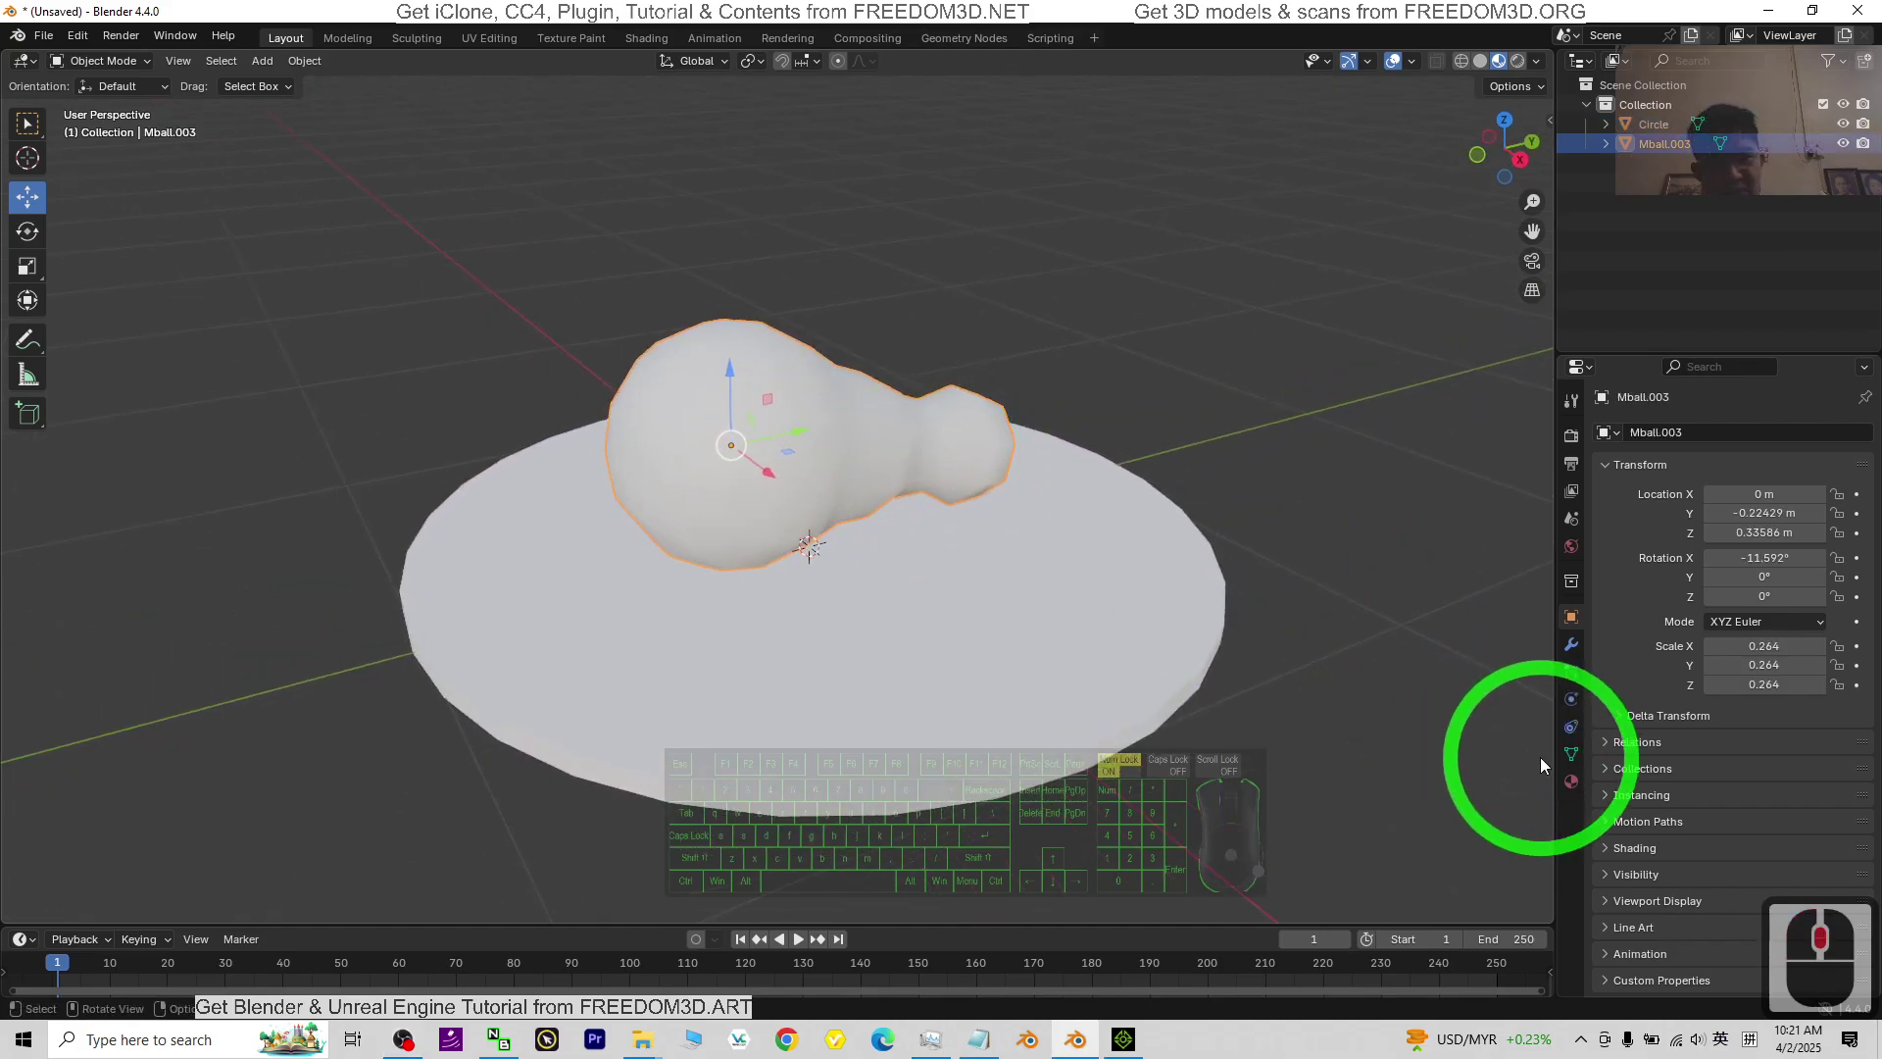
{"action": "left_click", "coordinate": [1571, 781]}
{"action": "left_click", "coordinate": [1699, 515]}
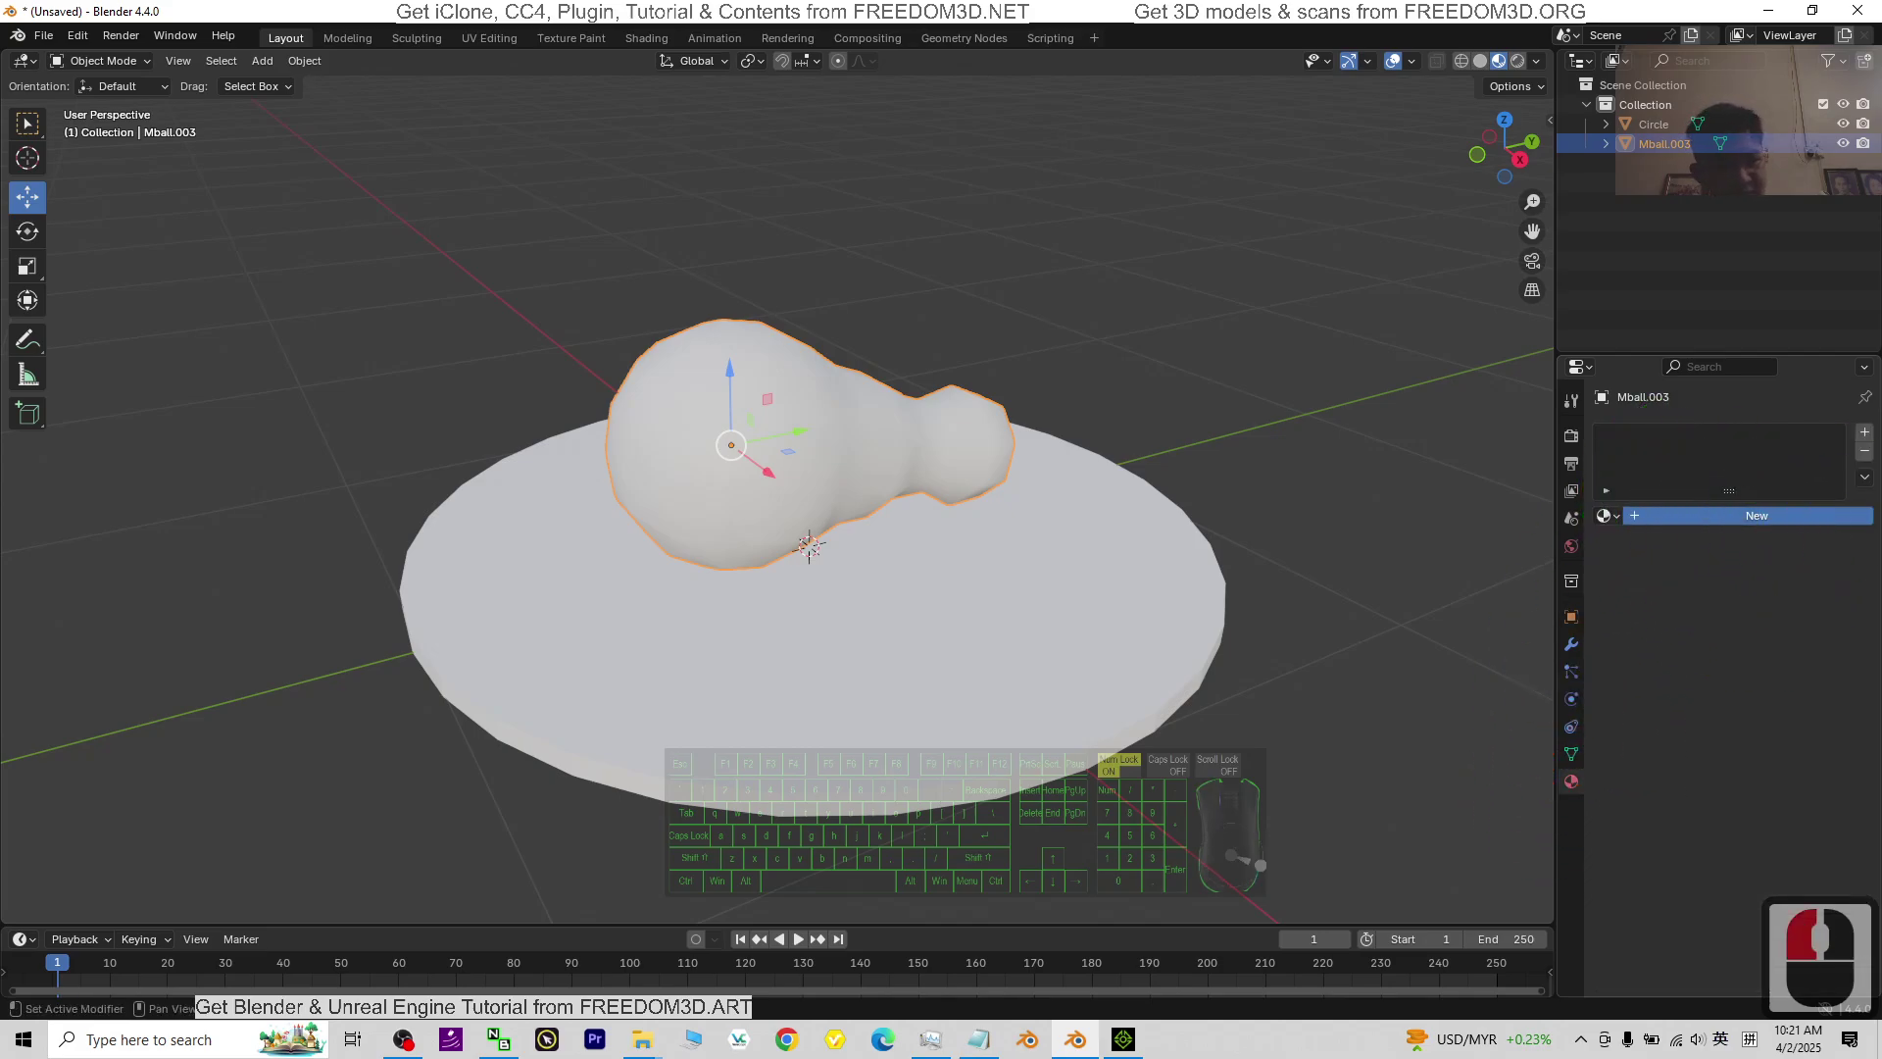
{"action": "left_click", "coordinate": [1725, 515]}
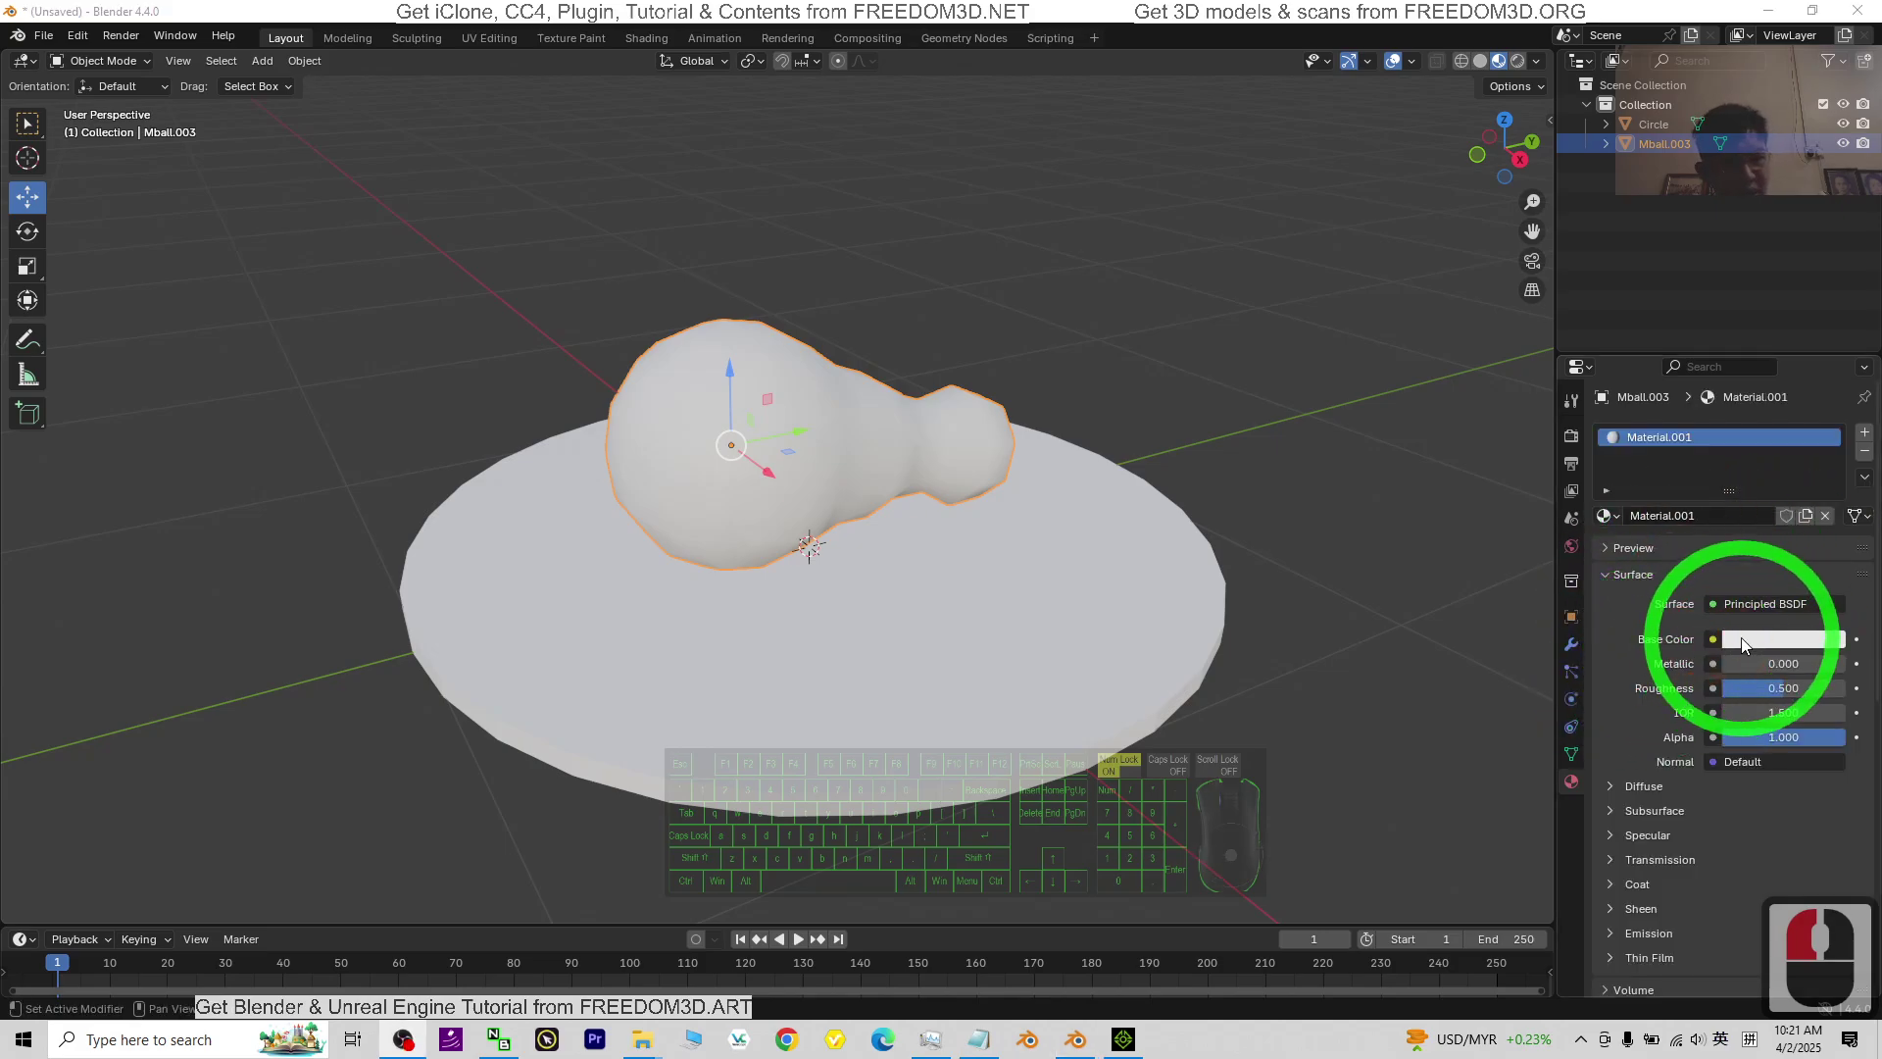
{"action": "left_click", "coordinate": [1740, 637]}
{"action": "mouse_move", "coordinate": [1738, 402]}
{"action": "left_mouse_down"}
{"action": "mouse_move", "coordinate": [1700, 463]}
{"action": "mouse_move", "coordinate": [1696, 442]}
{"action": "left_mouse_up"}
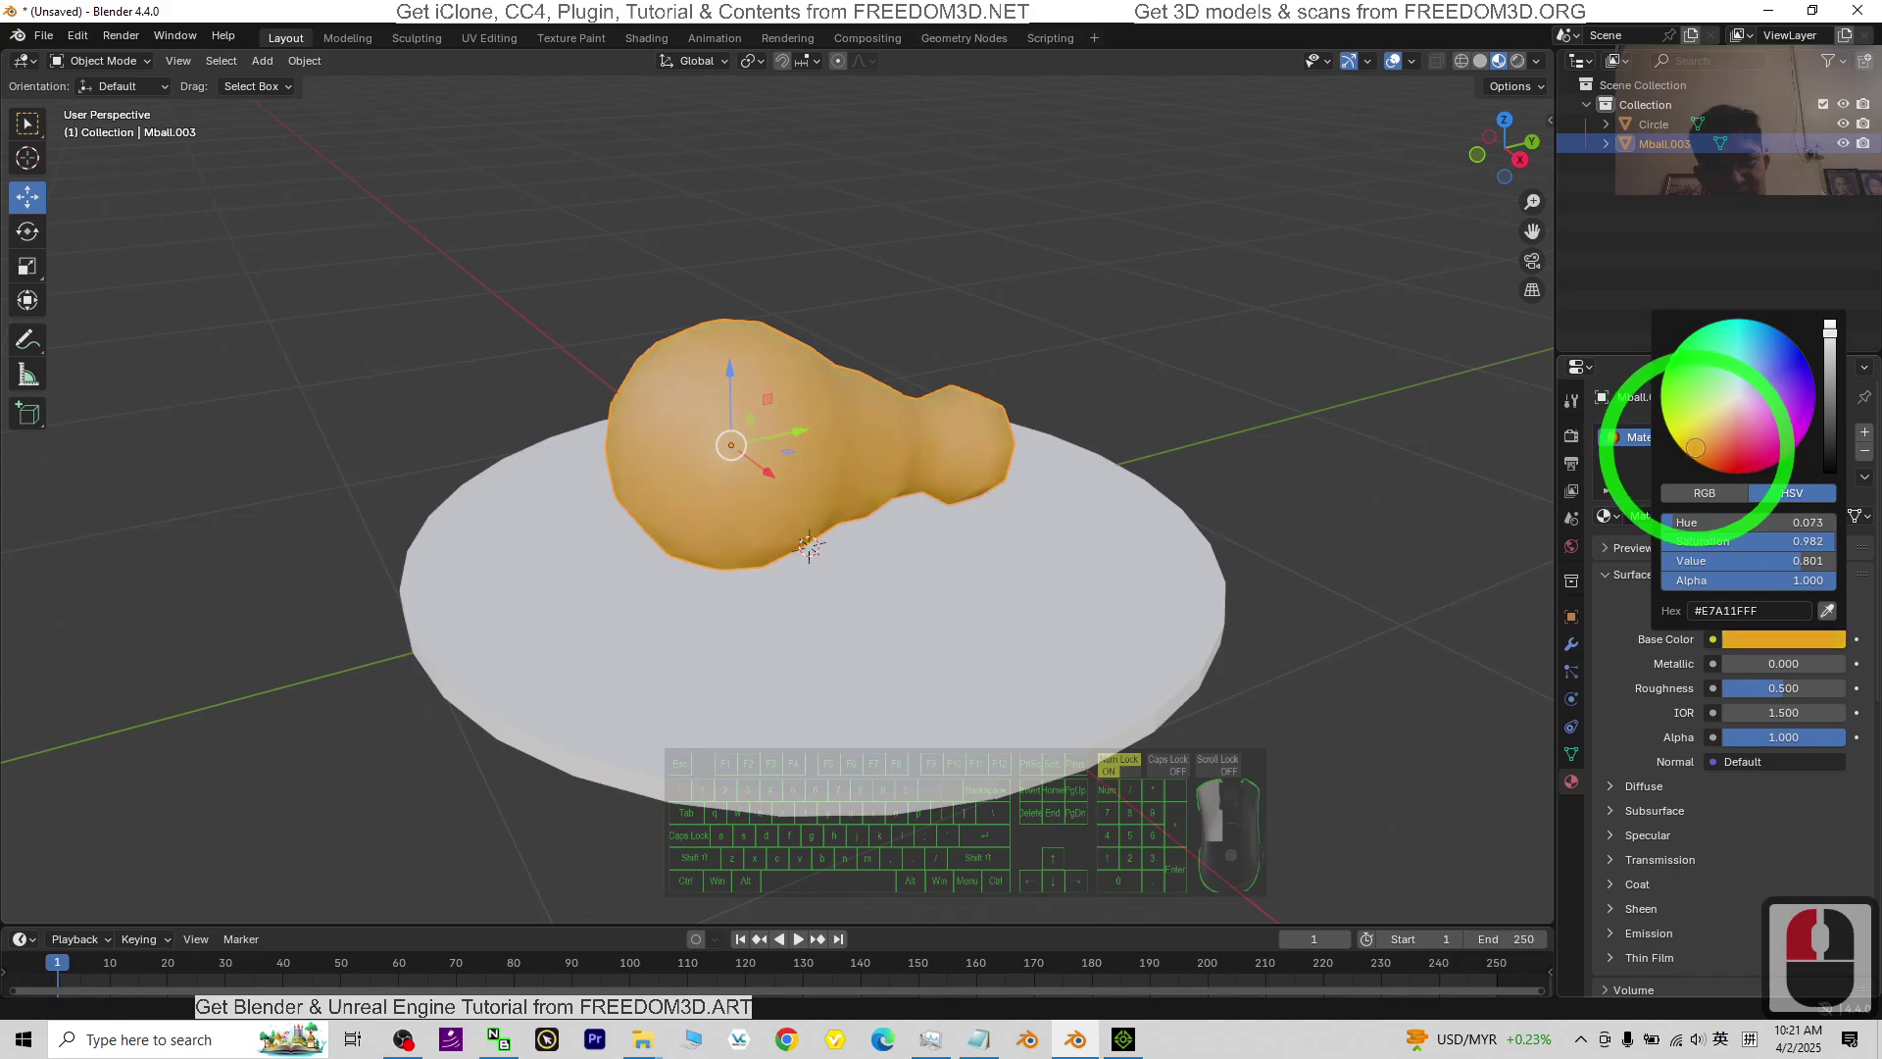
{"action": "left_click", "coordinate": [786, 582]}
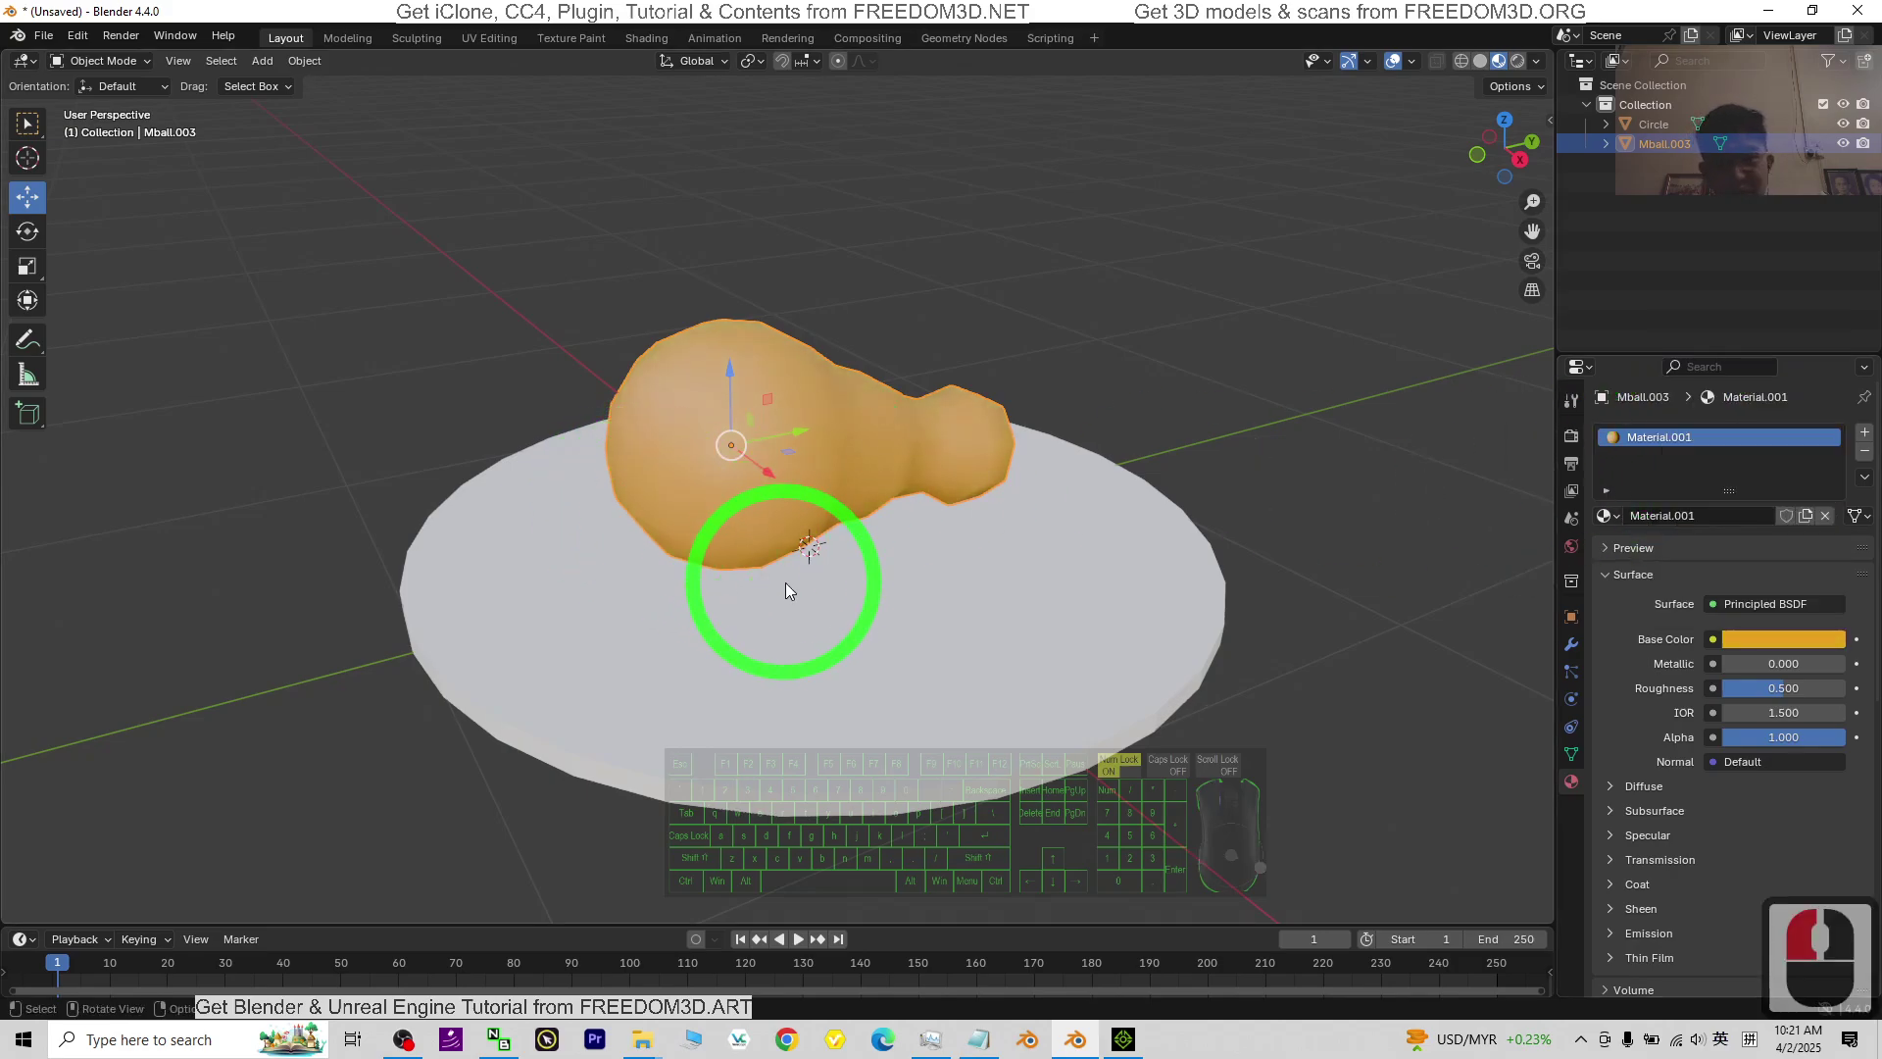
Select both the plate and the drumstick and apply all transforms.
{"action": "left_click", "coordinate": [913, 610]}
{"action": "middle_click_drag", "start_coordinate": [1055, 625], "coordinate": [1163, 710]}
{"action": "key", "text": "a"}
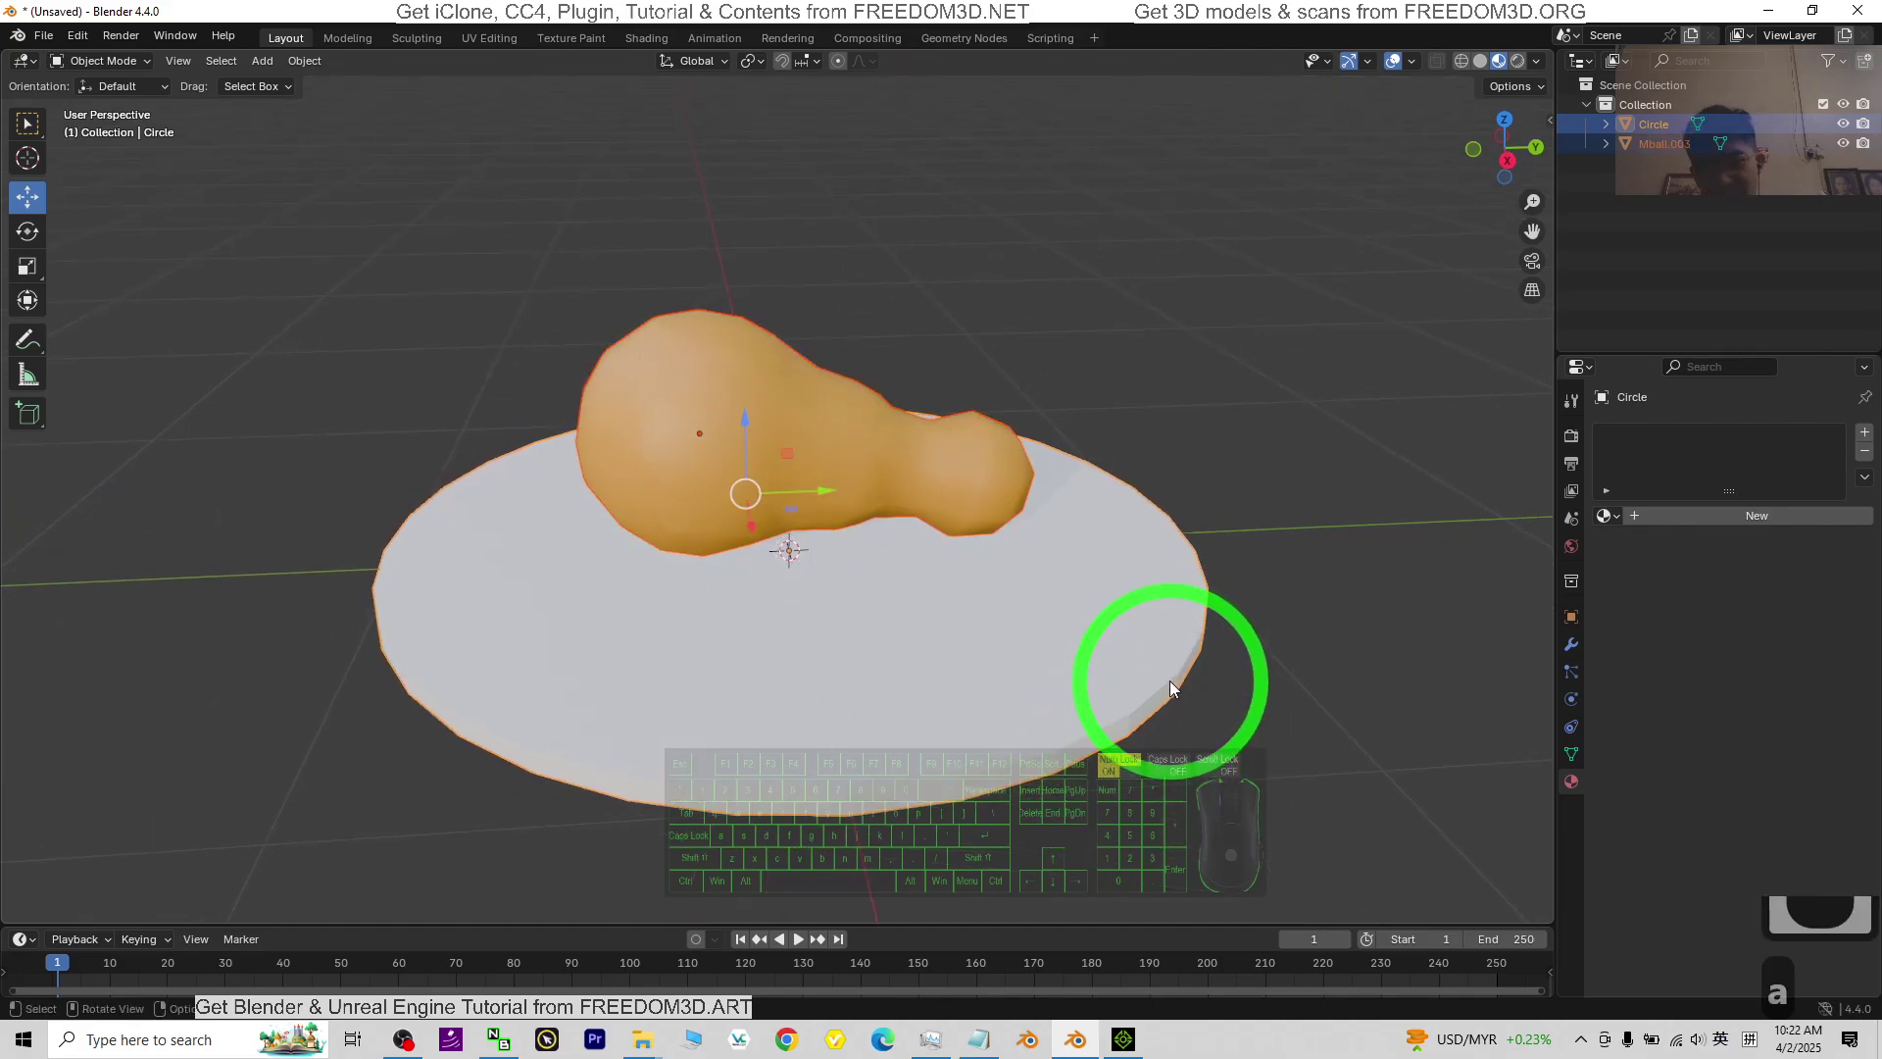
{"action": "key", "text": "ctrl+a"}
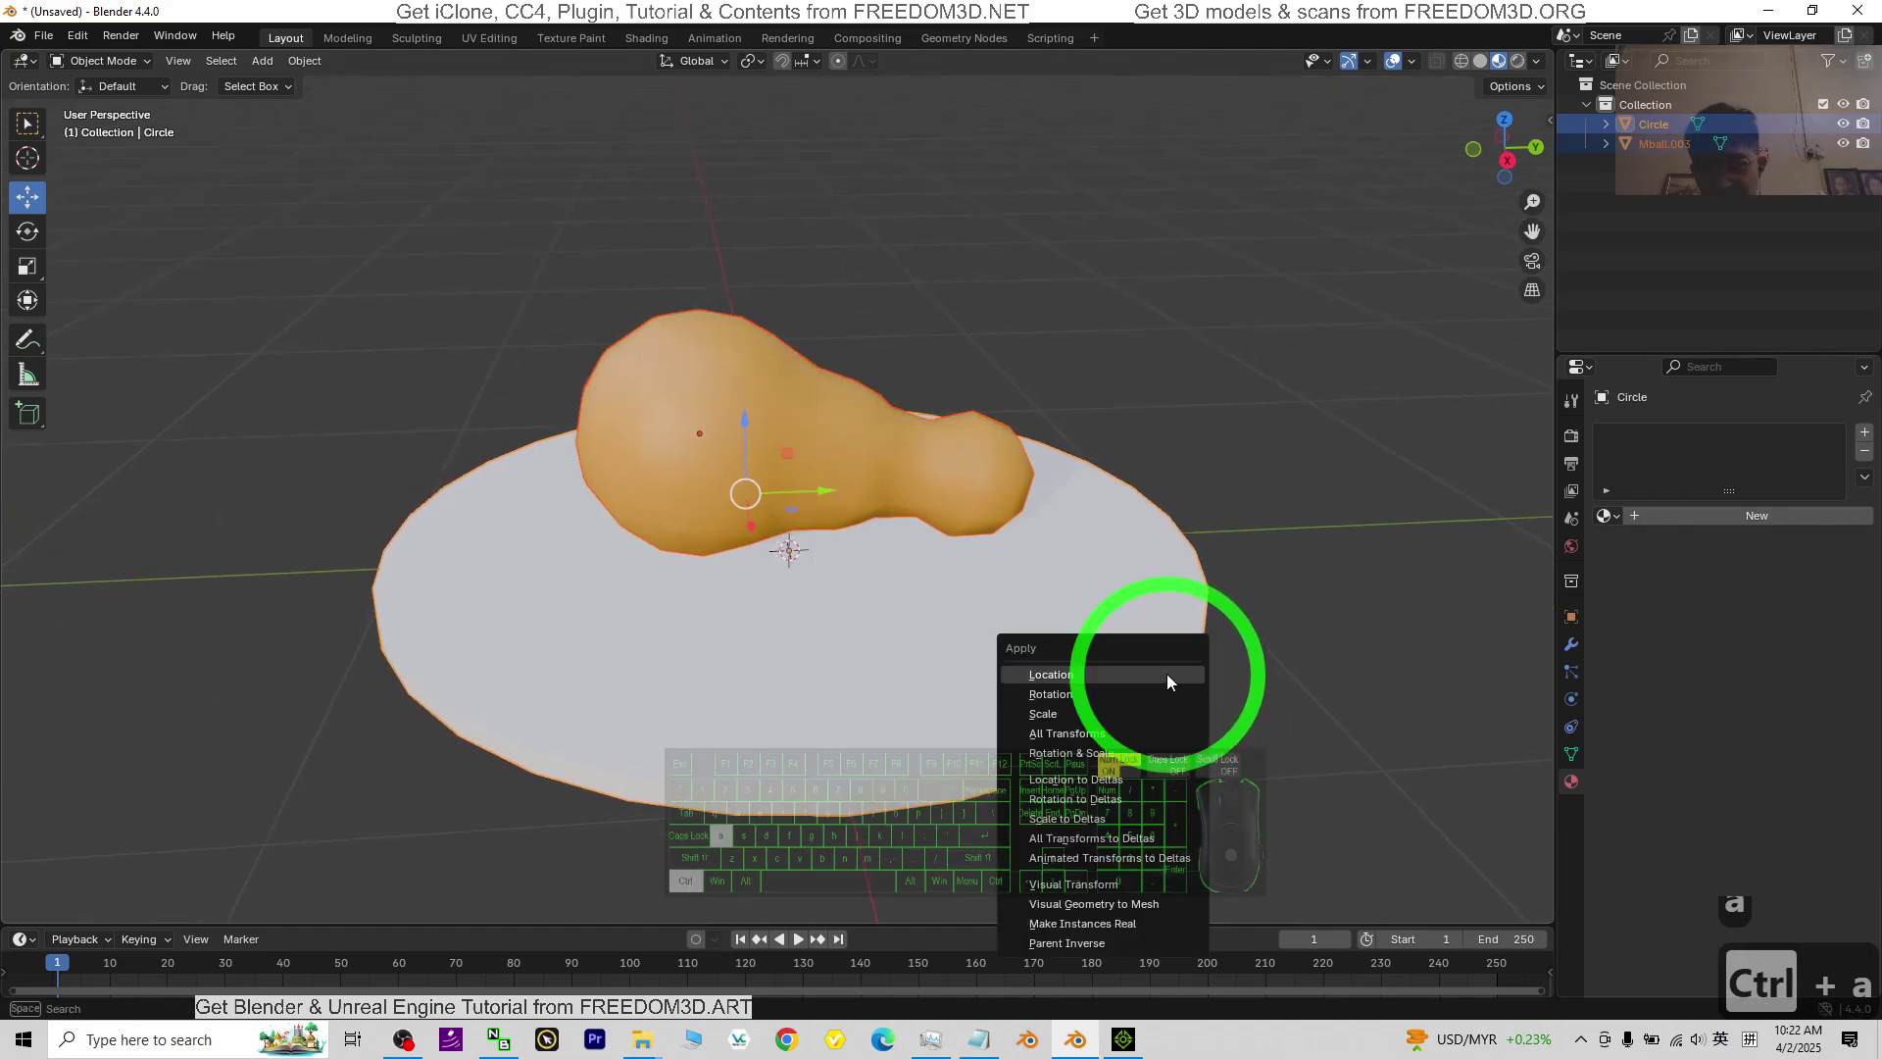
{"action": "left_click", "coordinate": [1072, 735]}
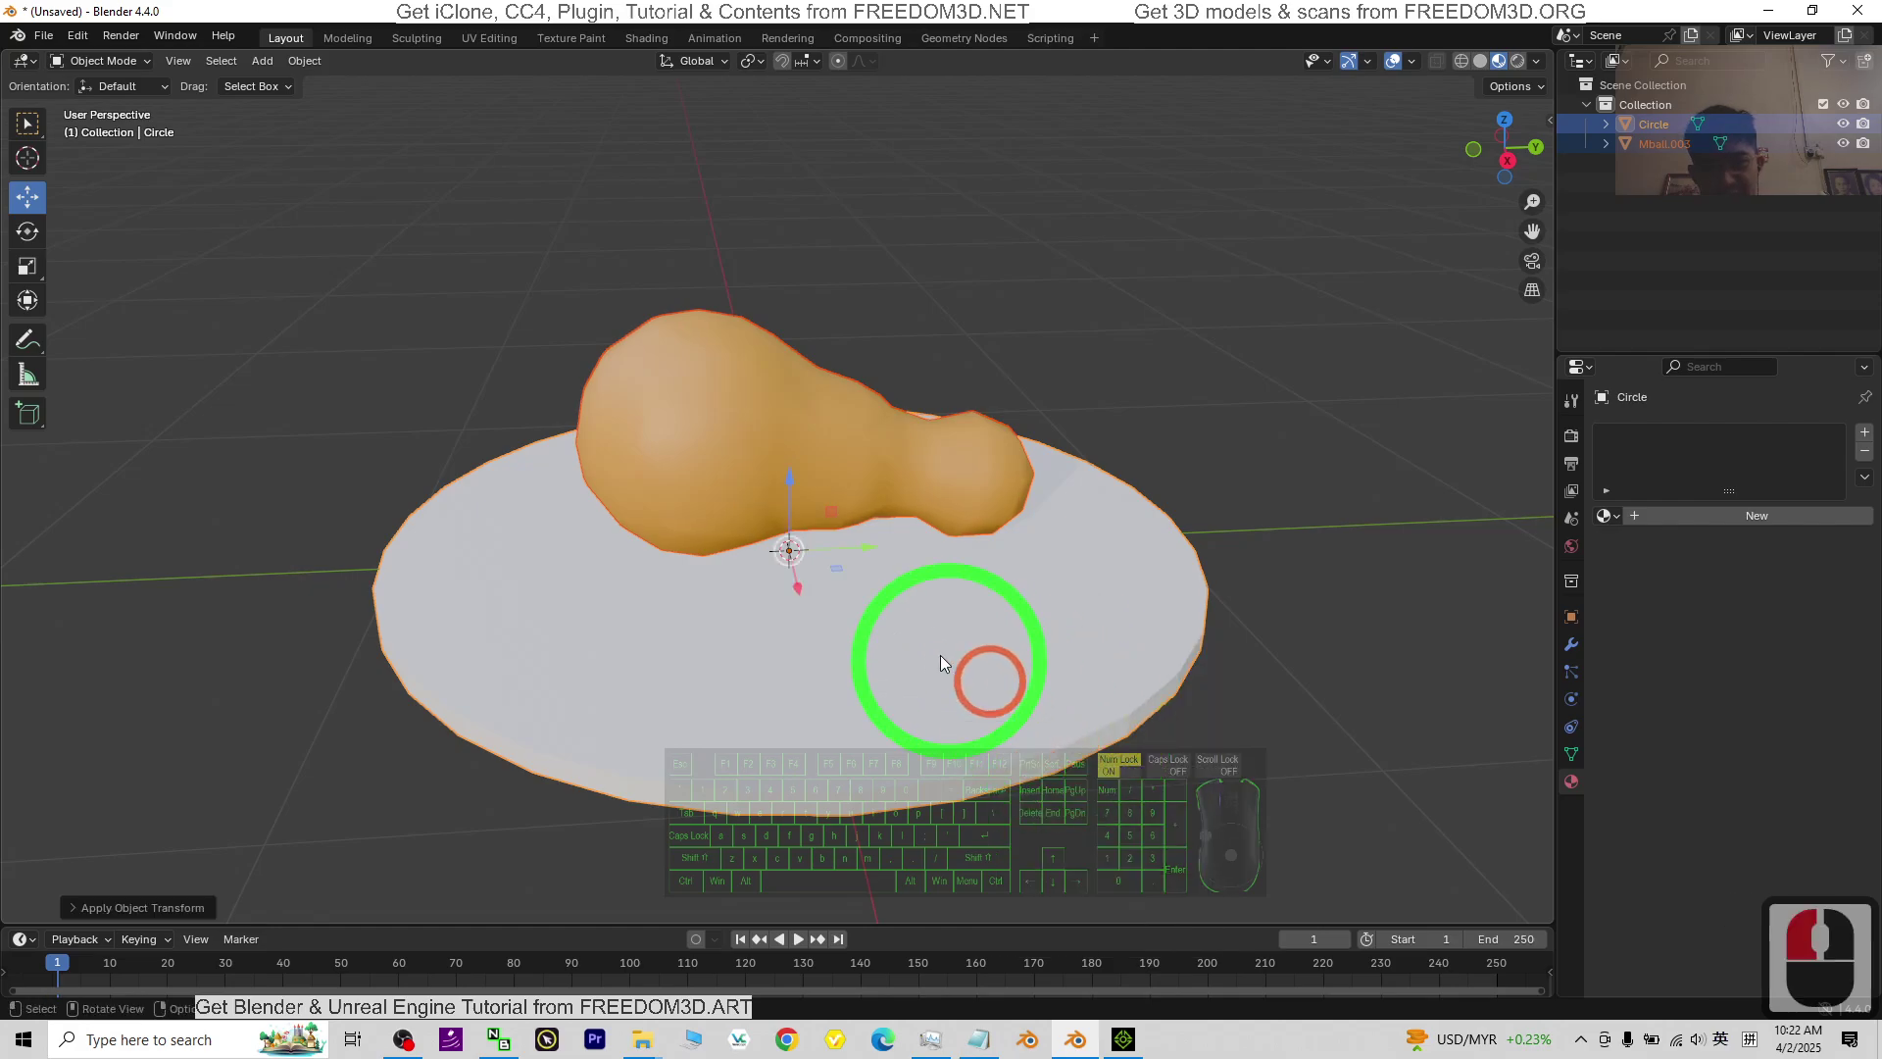
Set the origin of both selected objects to their center of mass (volume).
{"action": "right_click", "coordinate": [949, 581]}
{"action": "mouse_move", "coordinate": [945, 588]}
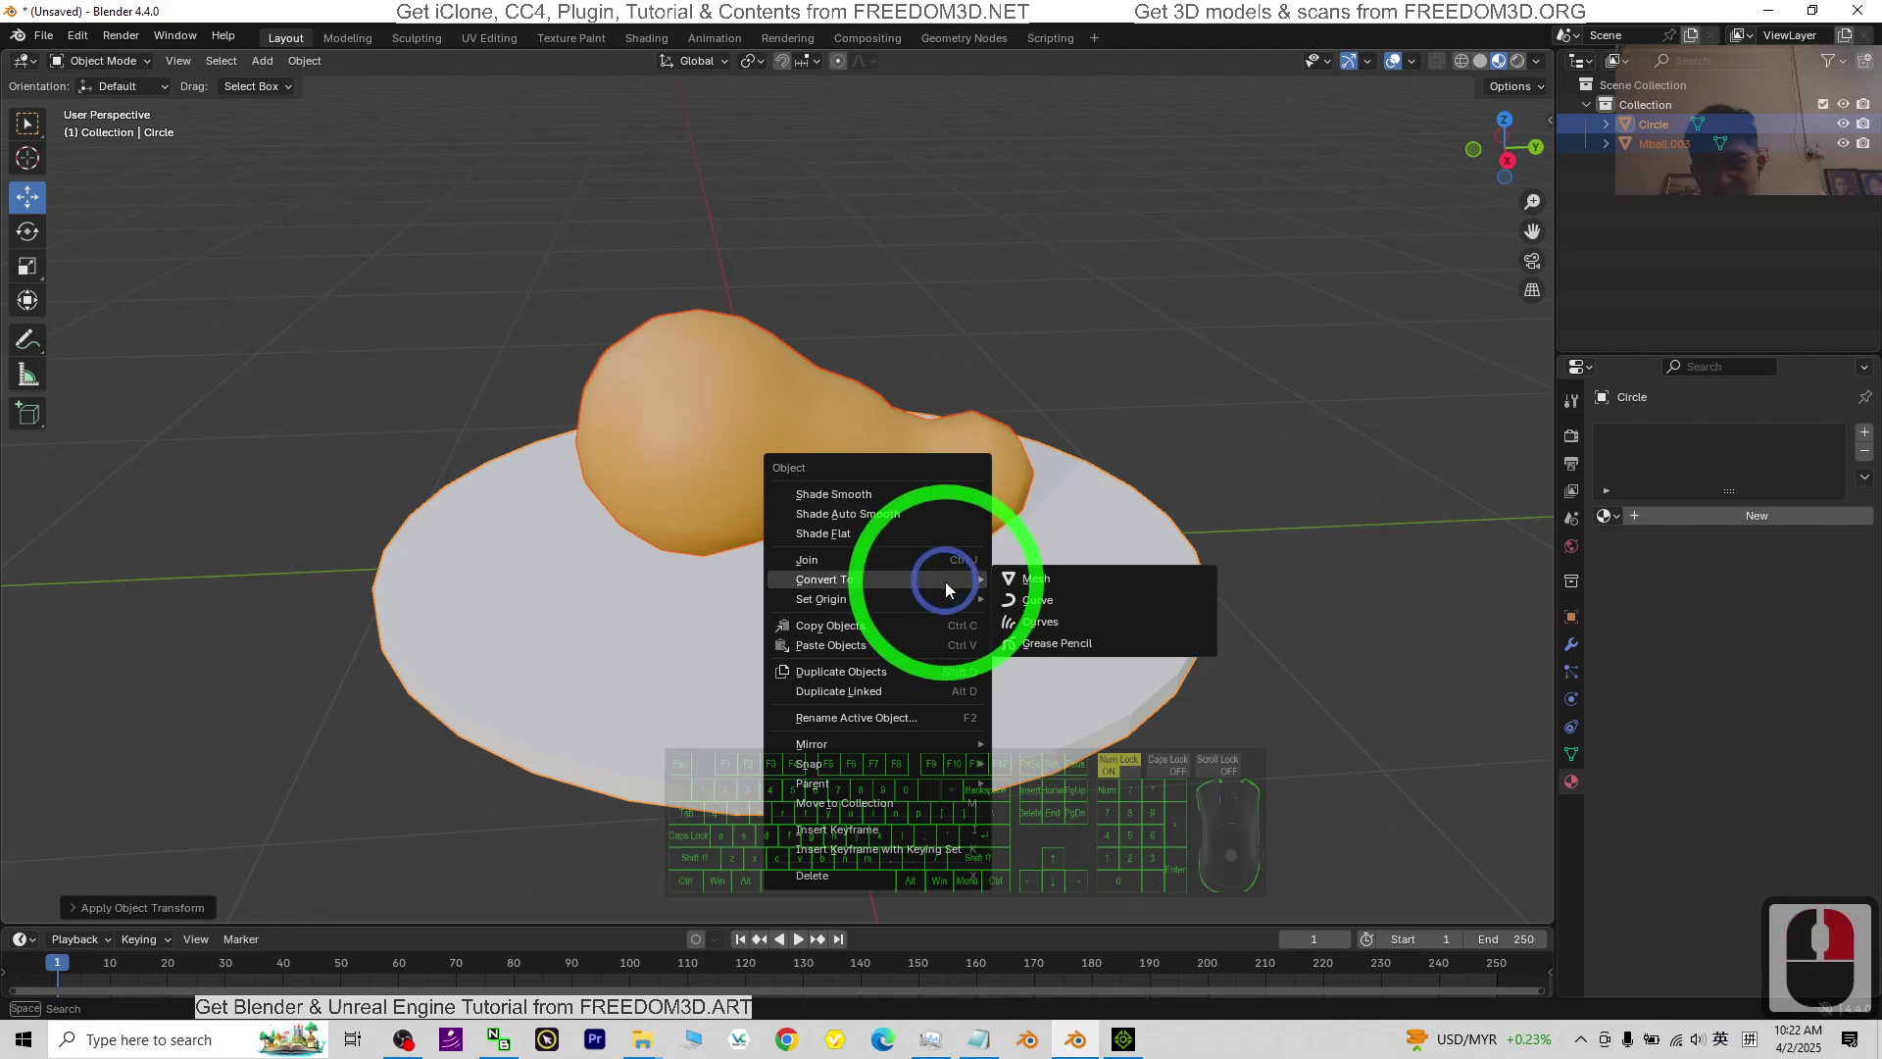
{"action": "left_click", "coordinate": [1105, 621]}
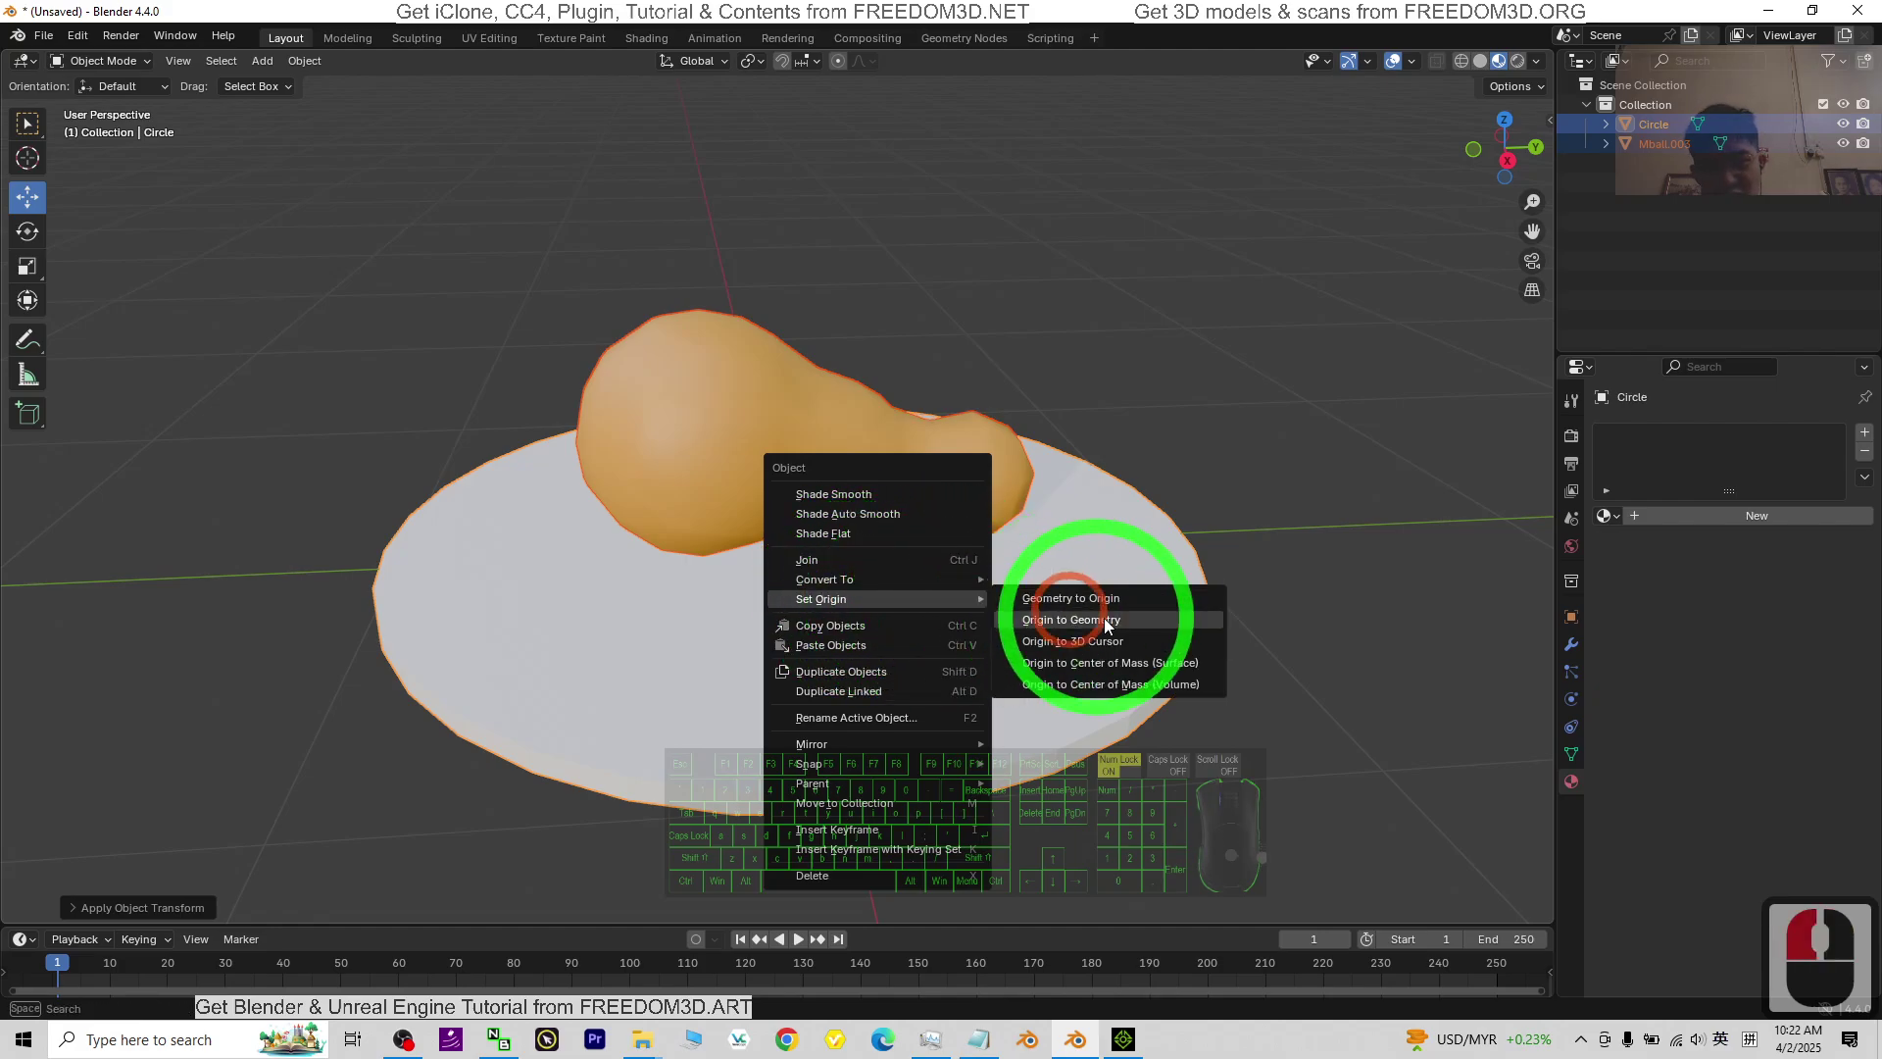
{"action": "left_click", "coordinate": [1132, 684]}
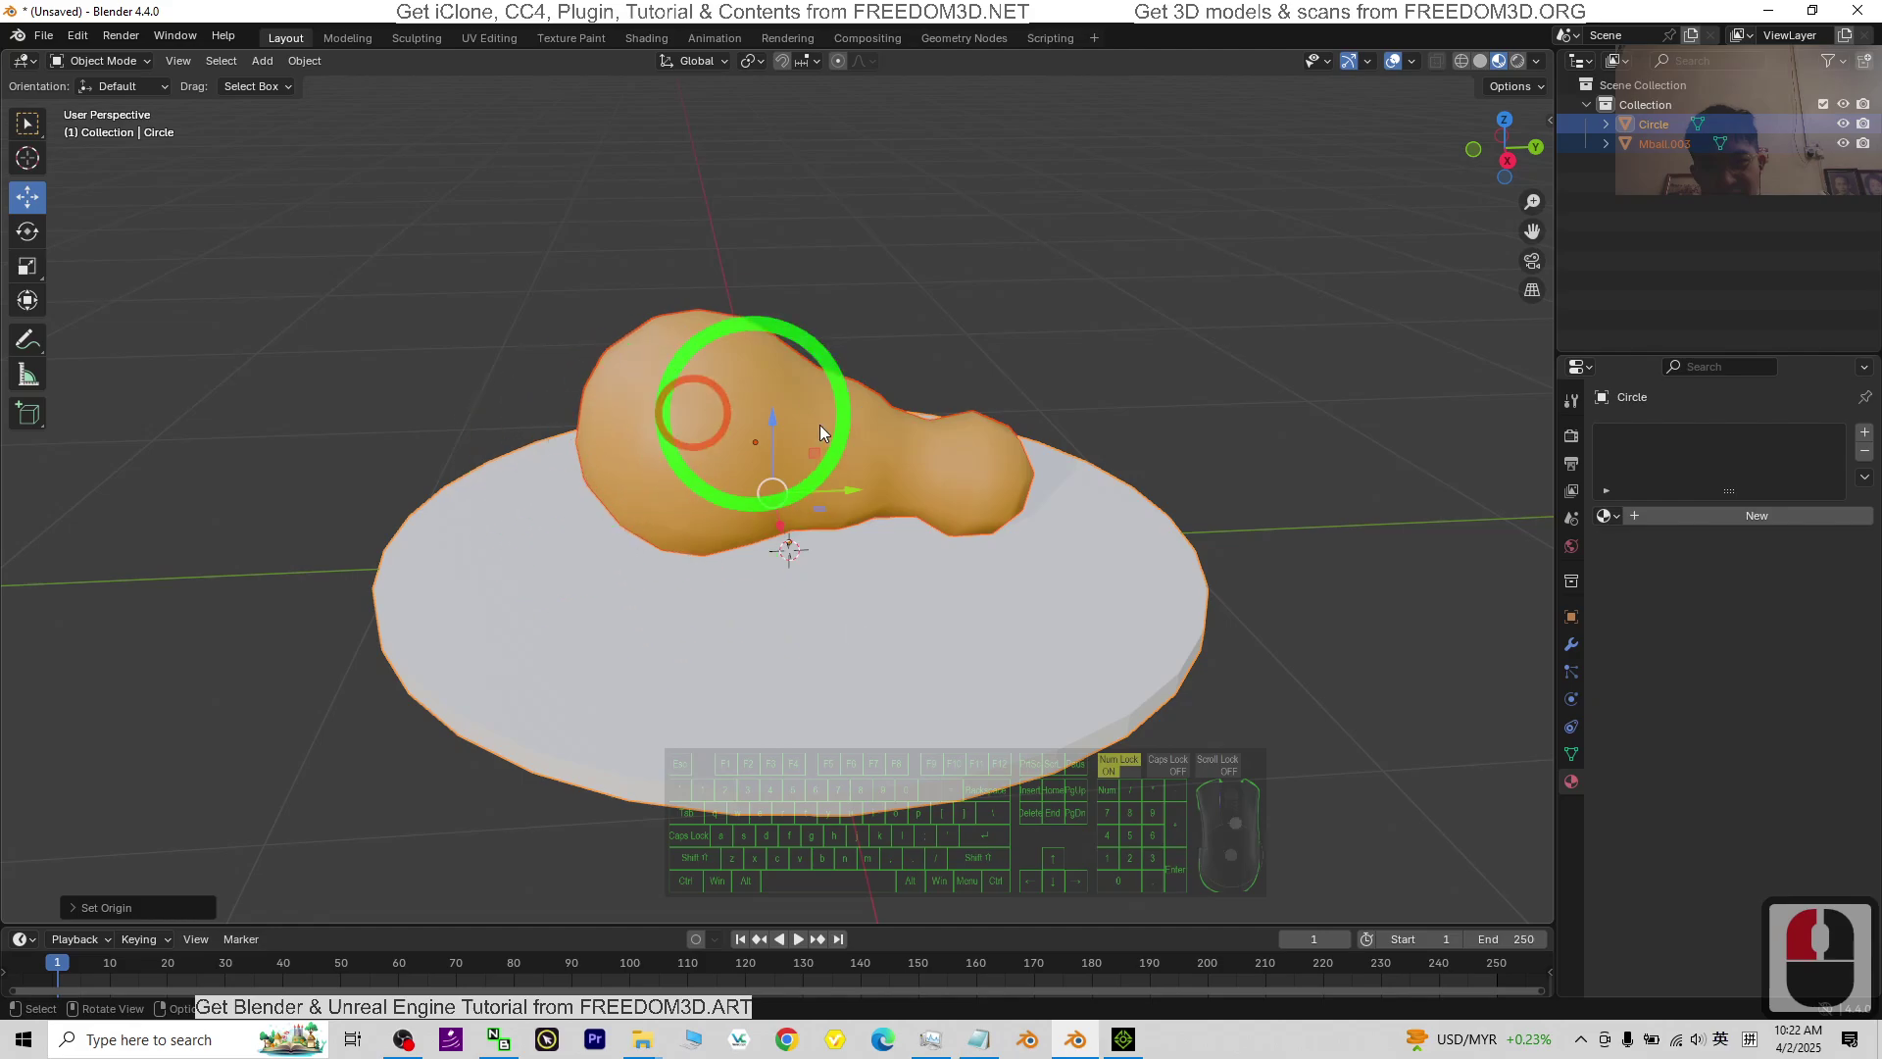
{"action": "middle_click_drag", "start_coordinate": [988, 691], "coordinate": [1110, 659]}
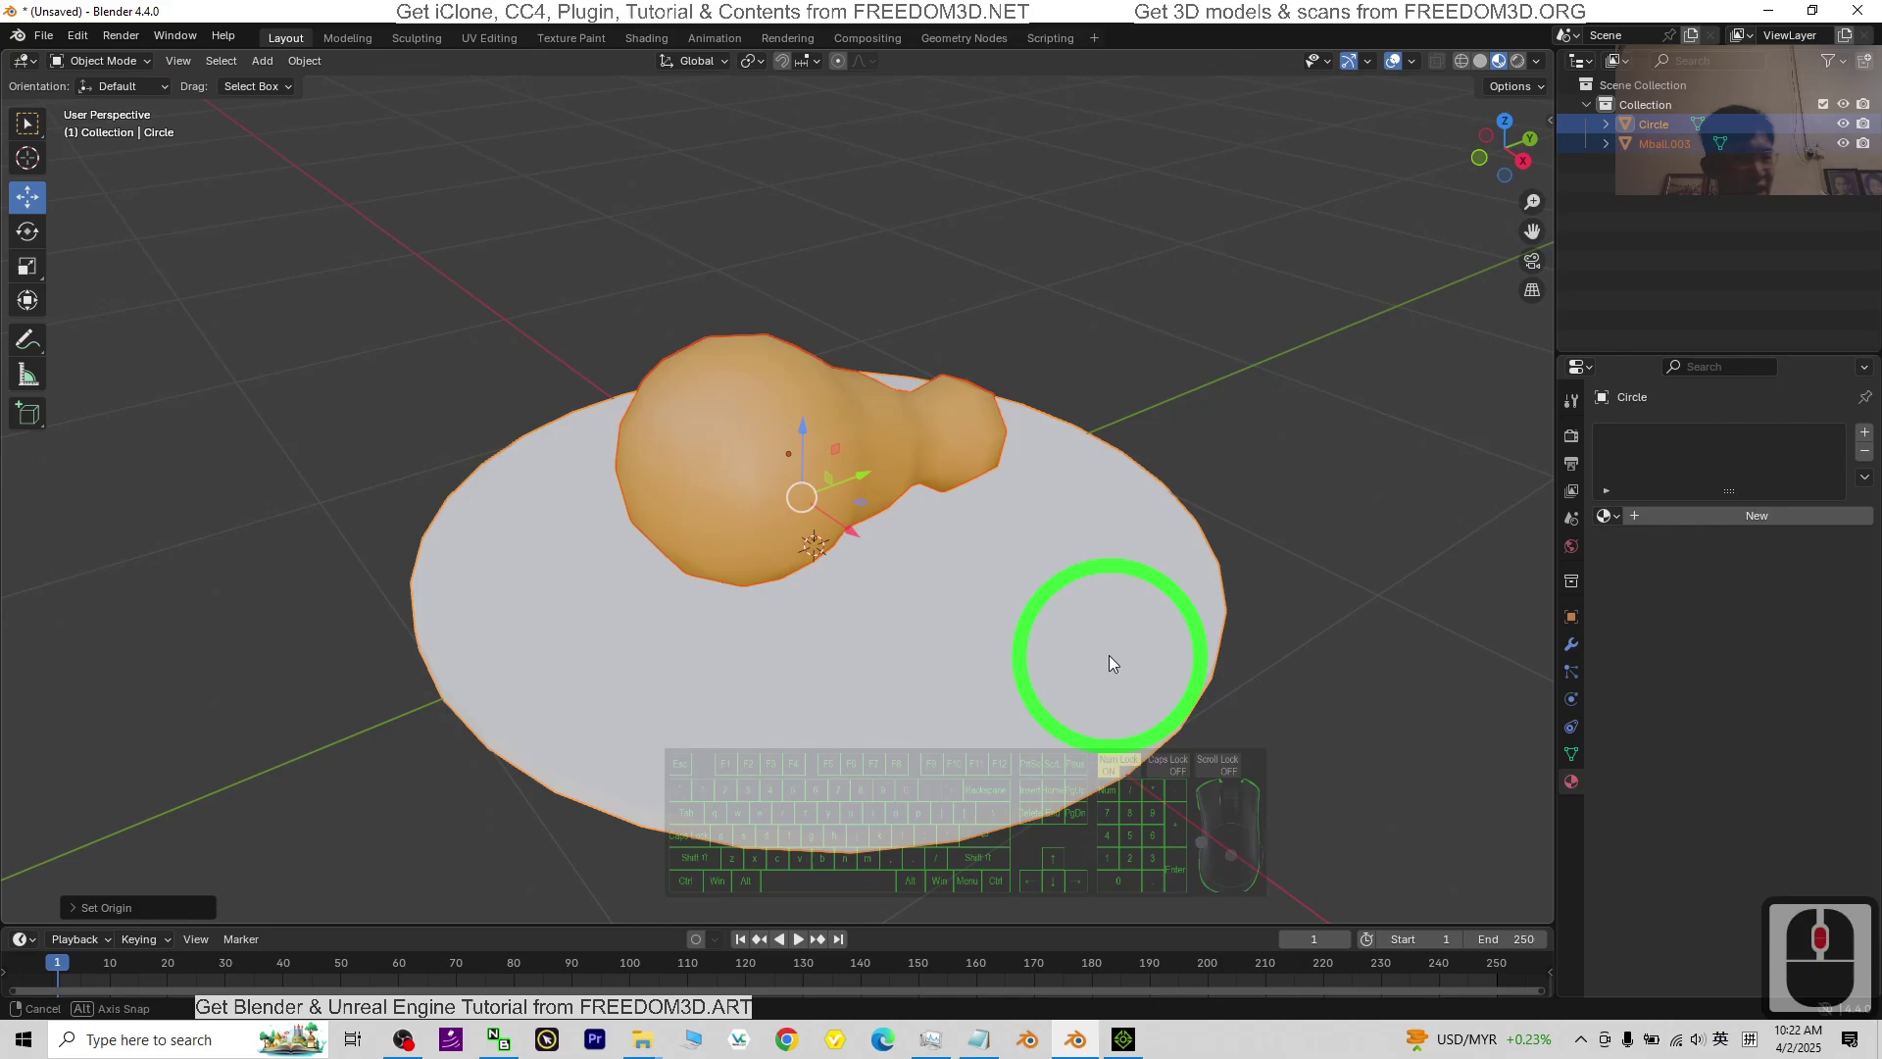
{"action": "middle_click_drag", "start_coordinate": [1041, 580], "coordinate": [1000, 615]}
Move the Blender window aside to uncover the desktop and delete the Telegram shortcut.
{"action": "left_click_drag", "start_coordinate": [711, 8], "coordinate": [967, 50]}
{"action": "left_click", "coordinate": [39, 137]}
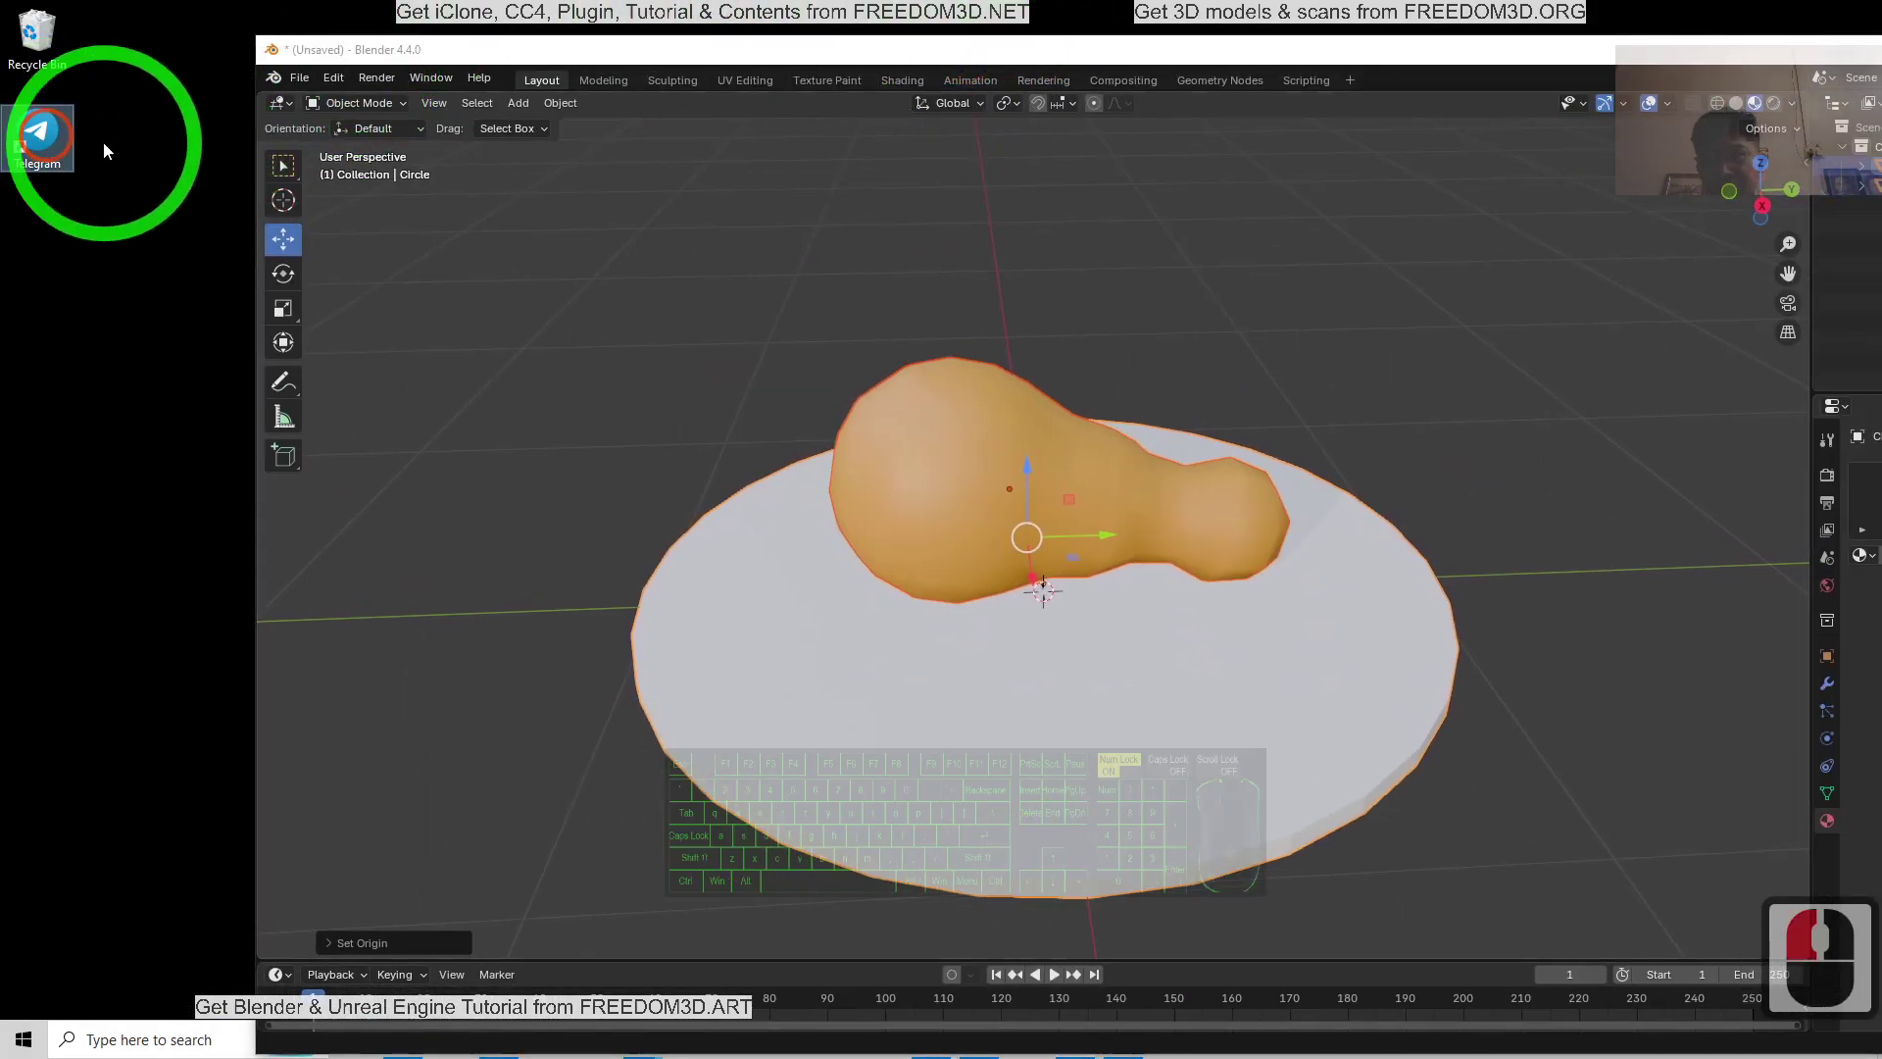
{"action": "key", "text": "Delete"}
{"action": "left_click", "coordinate": [299, 78]}
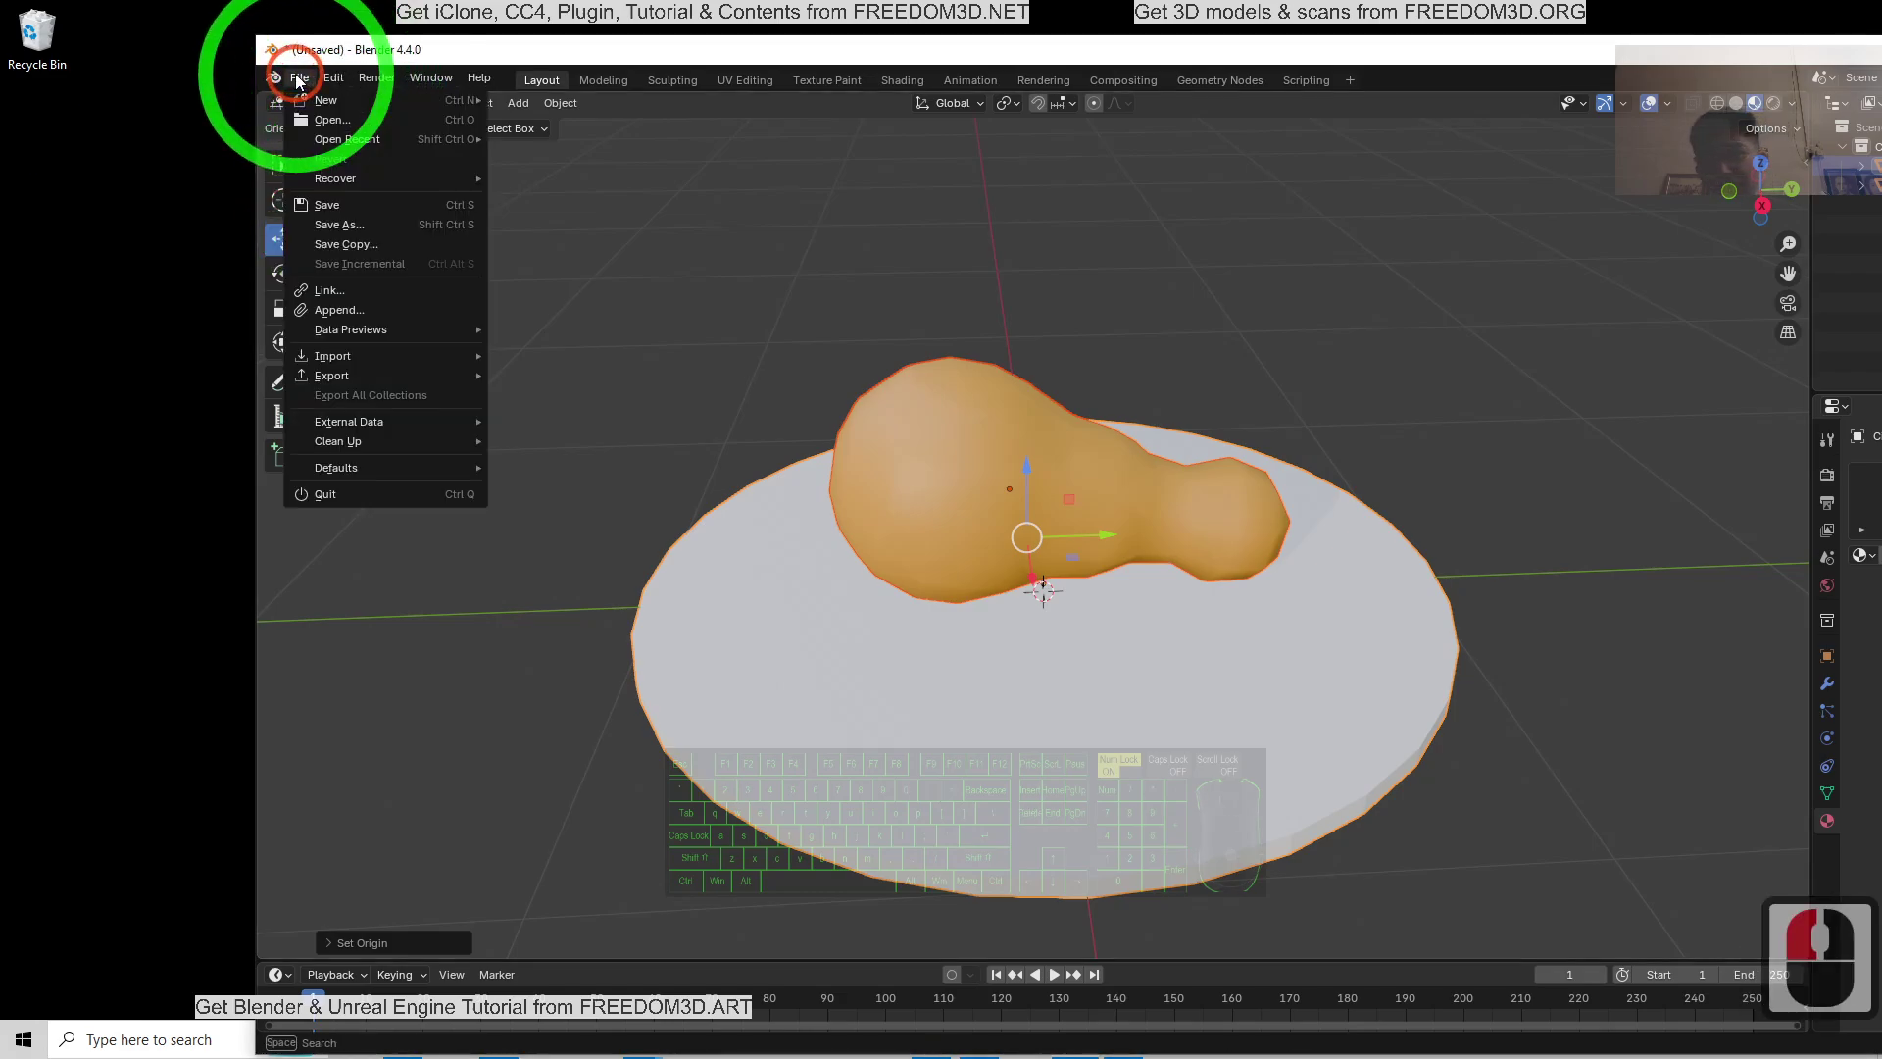
{"action": "mouse_move", "coordinate": [343, 377]}
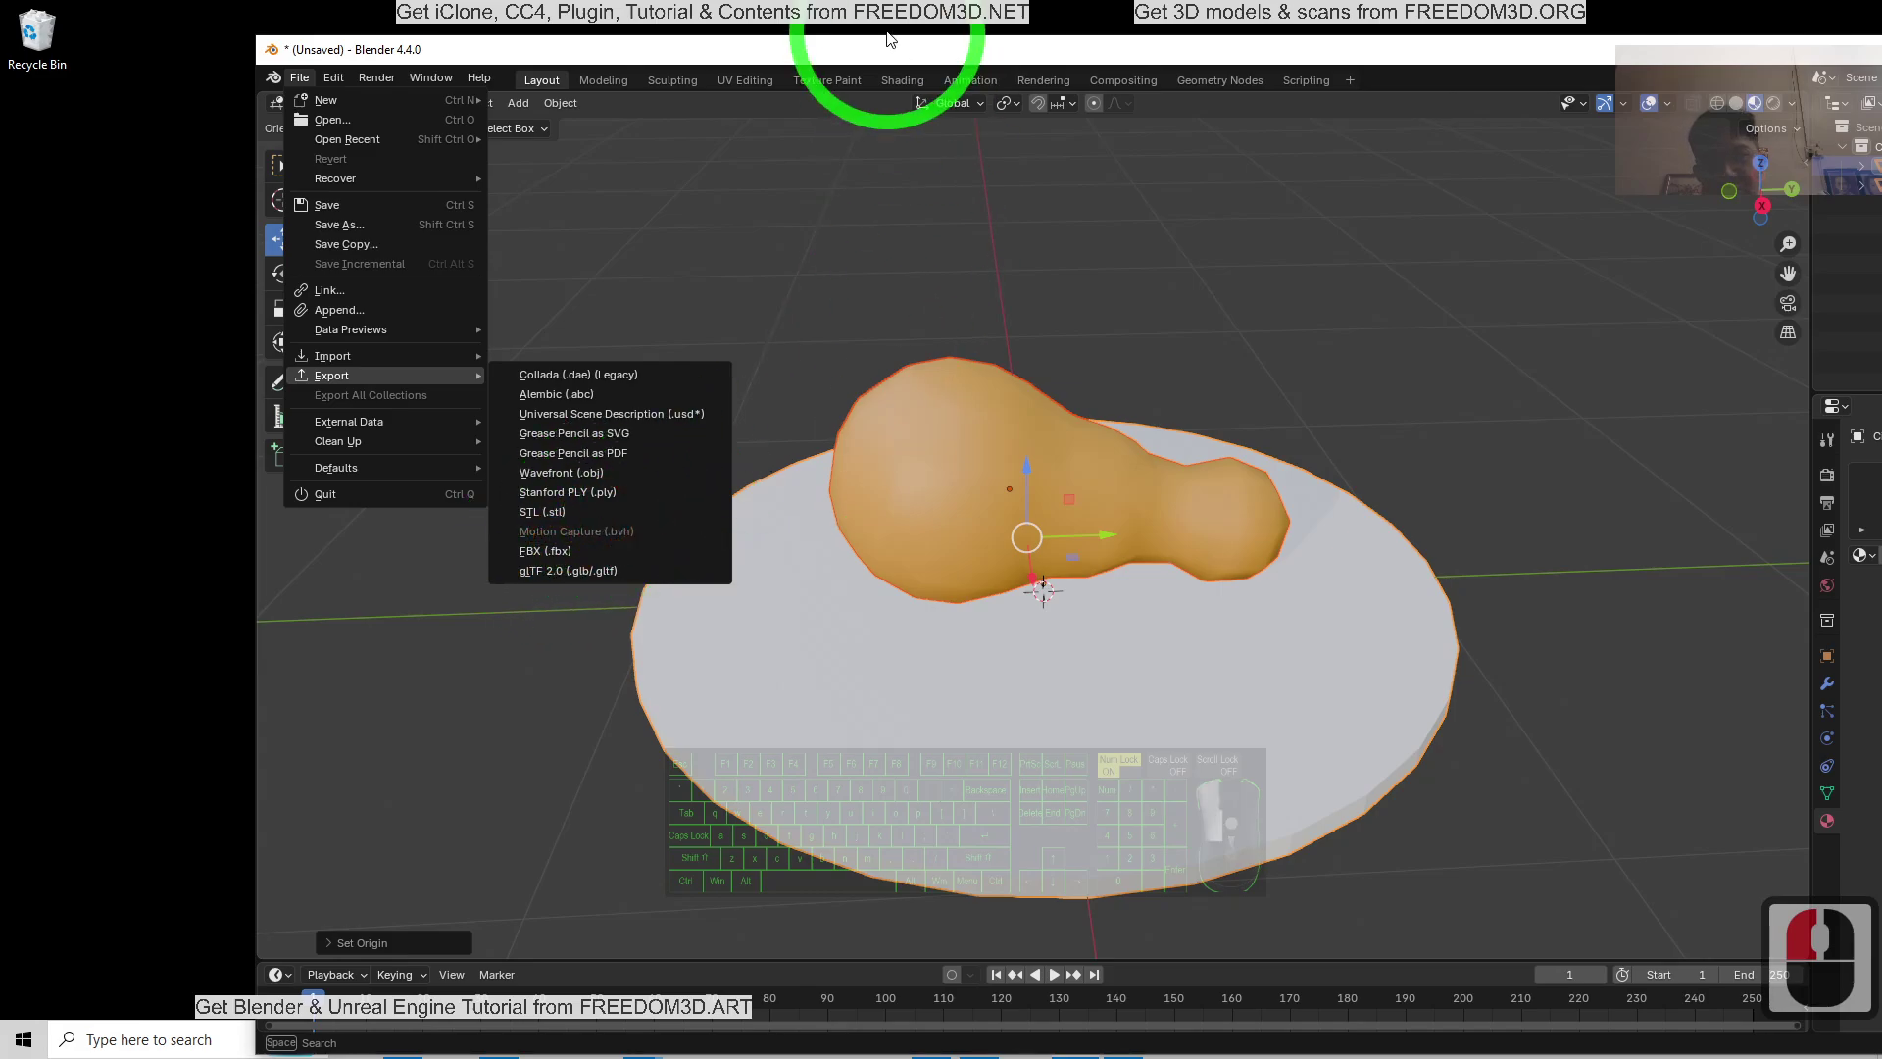
{"action": "left_click", "coordinate": [457, 373]}
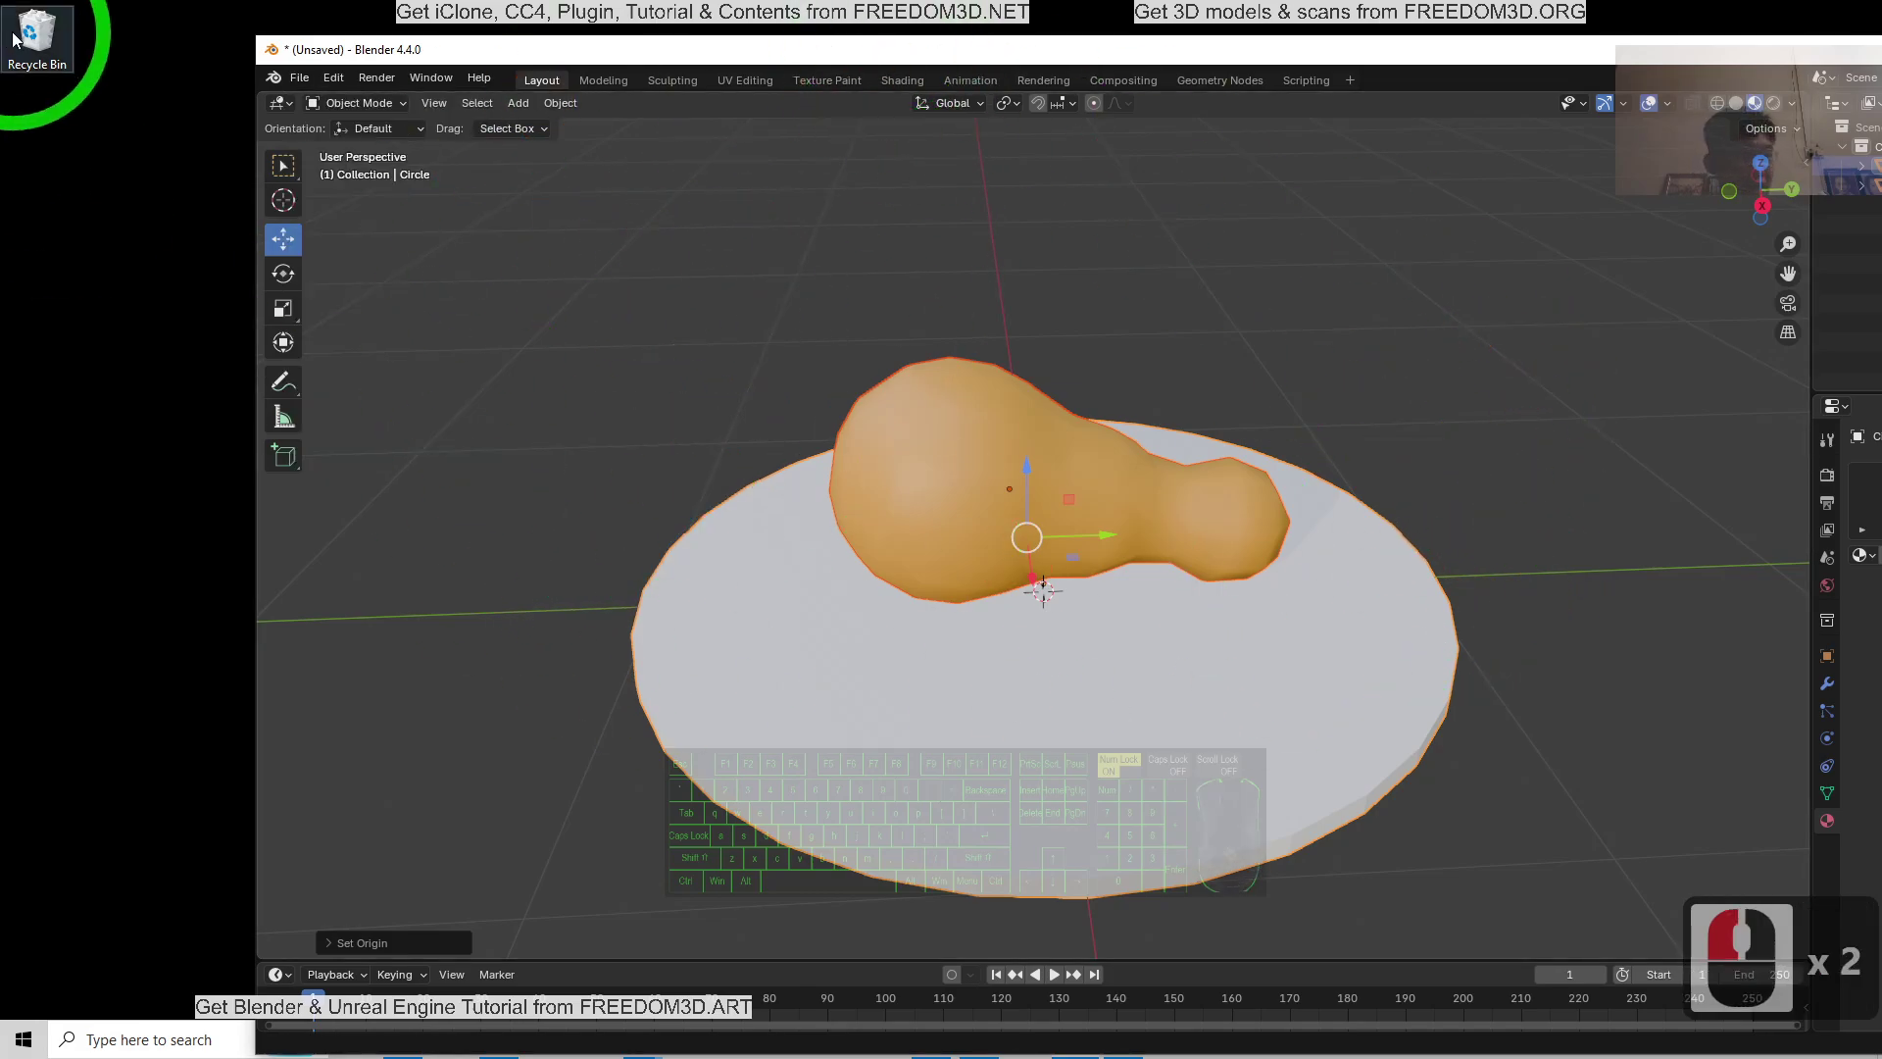
Save the Blender project to the Desktop as "drumstick 02".
{"action": "left_click", "coordinate": [308, 80]}
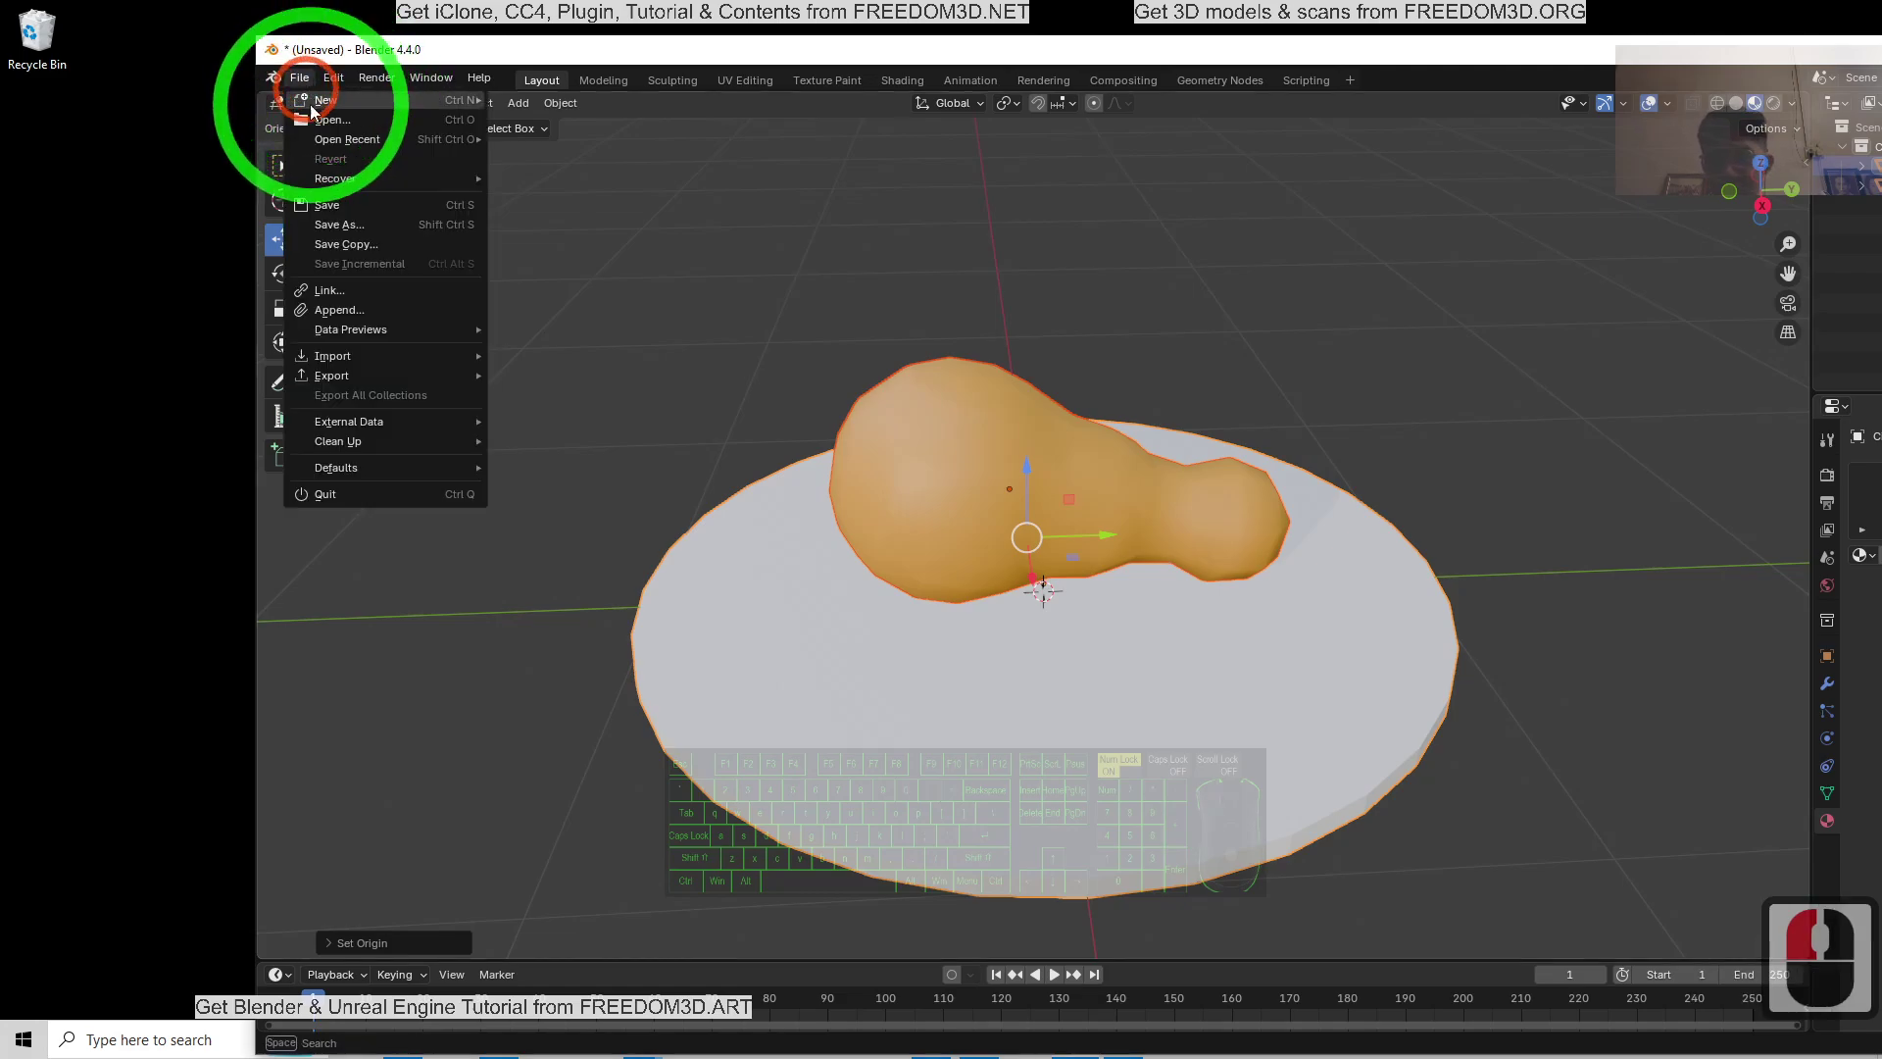
{"action": "left_click", "coordinate": [351, 220]}
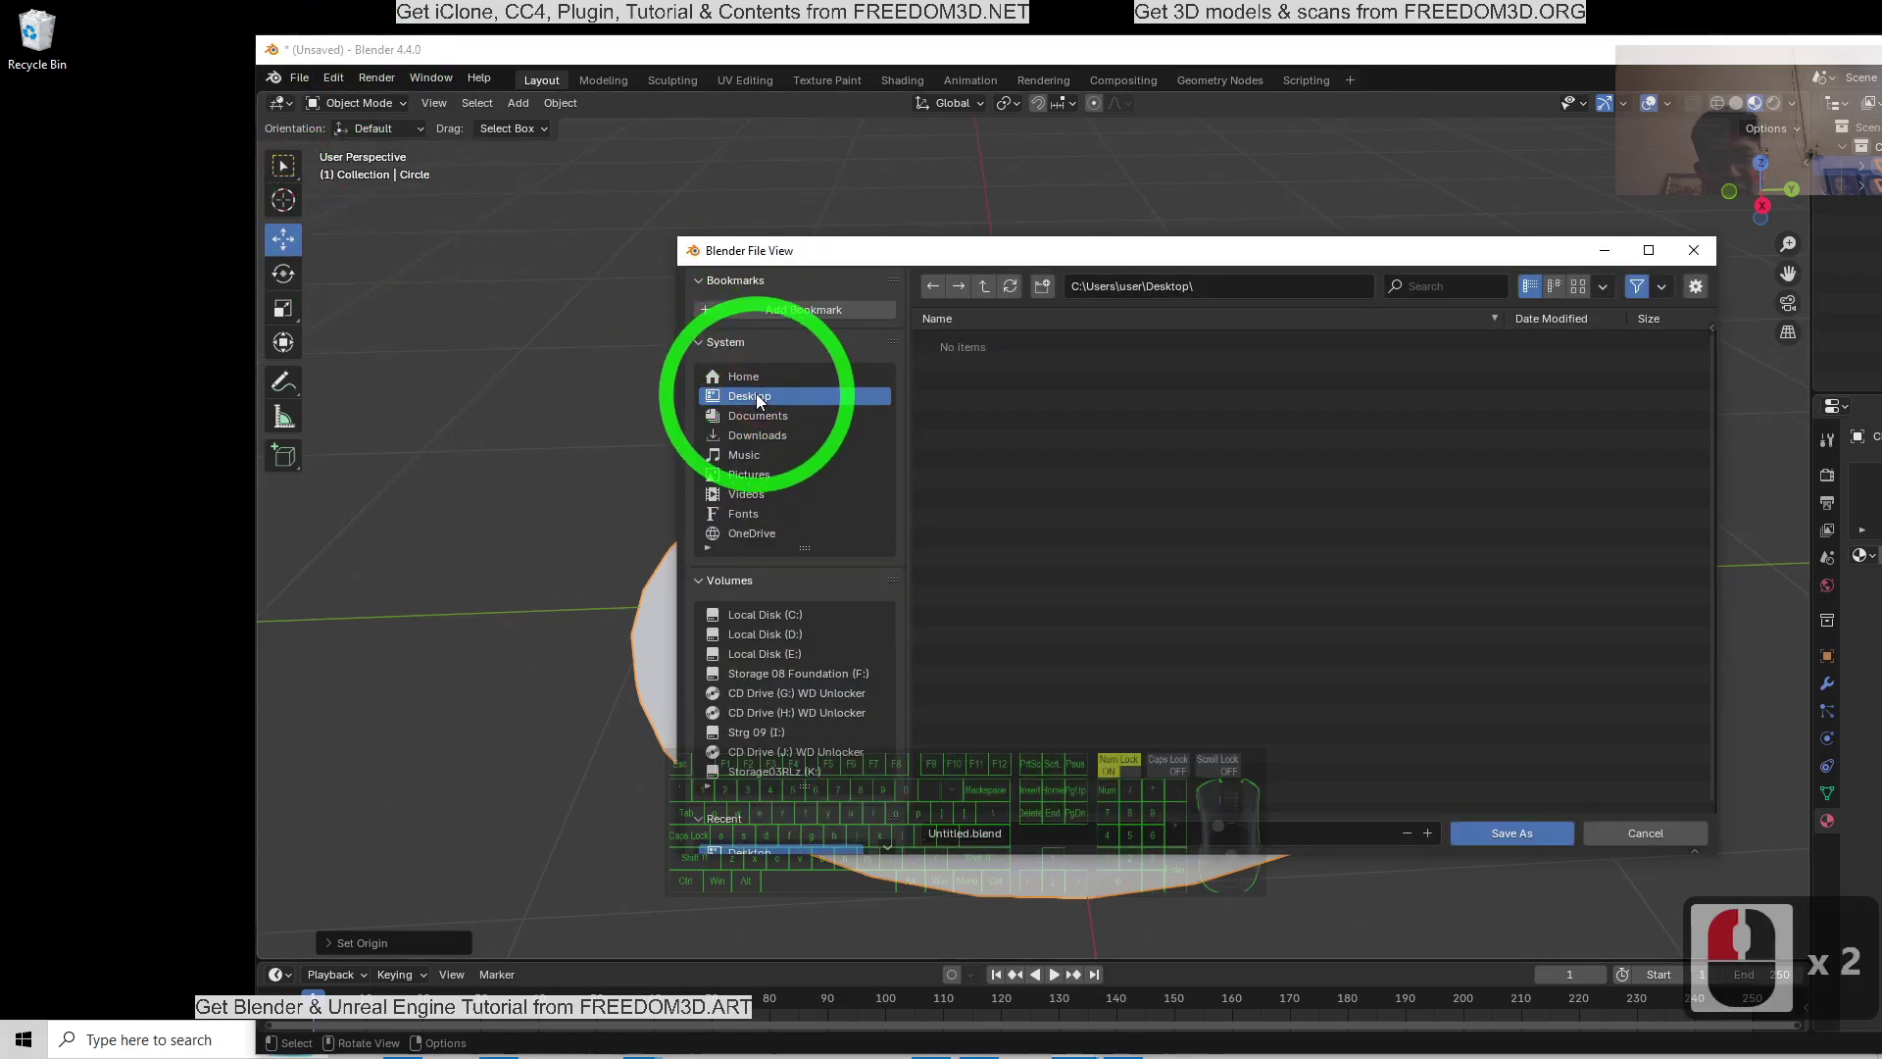
{"action": "left_click", "coordinate": [1006, 841]}
{"action": "type", "text": "drumstick"}
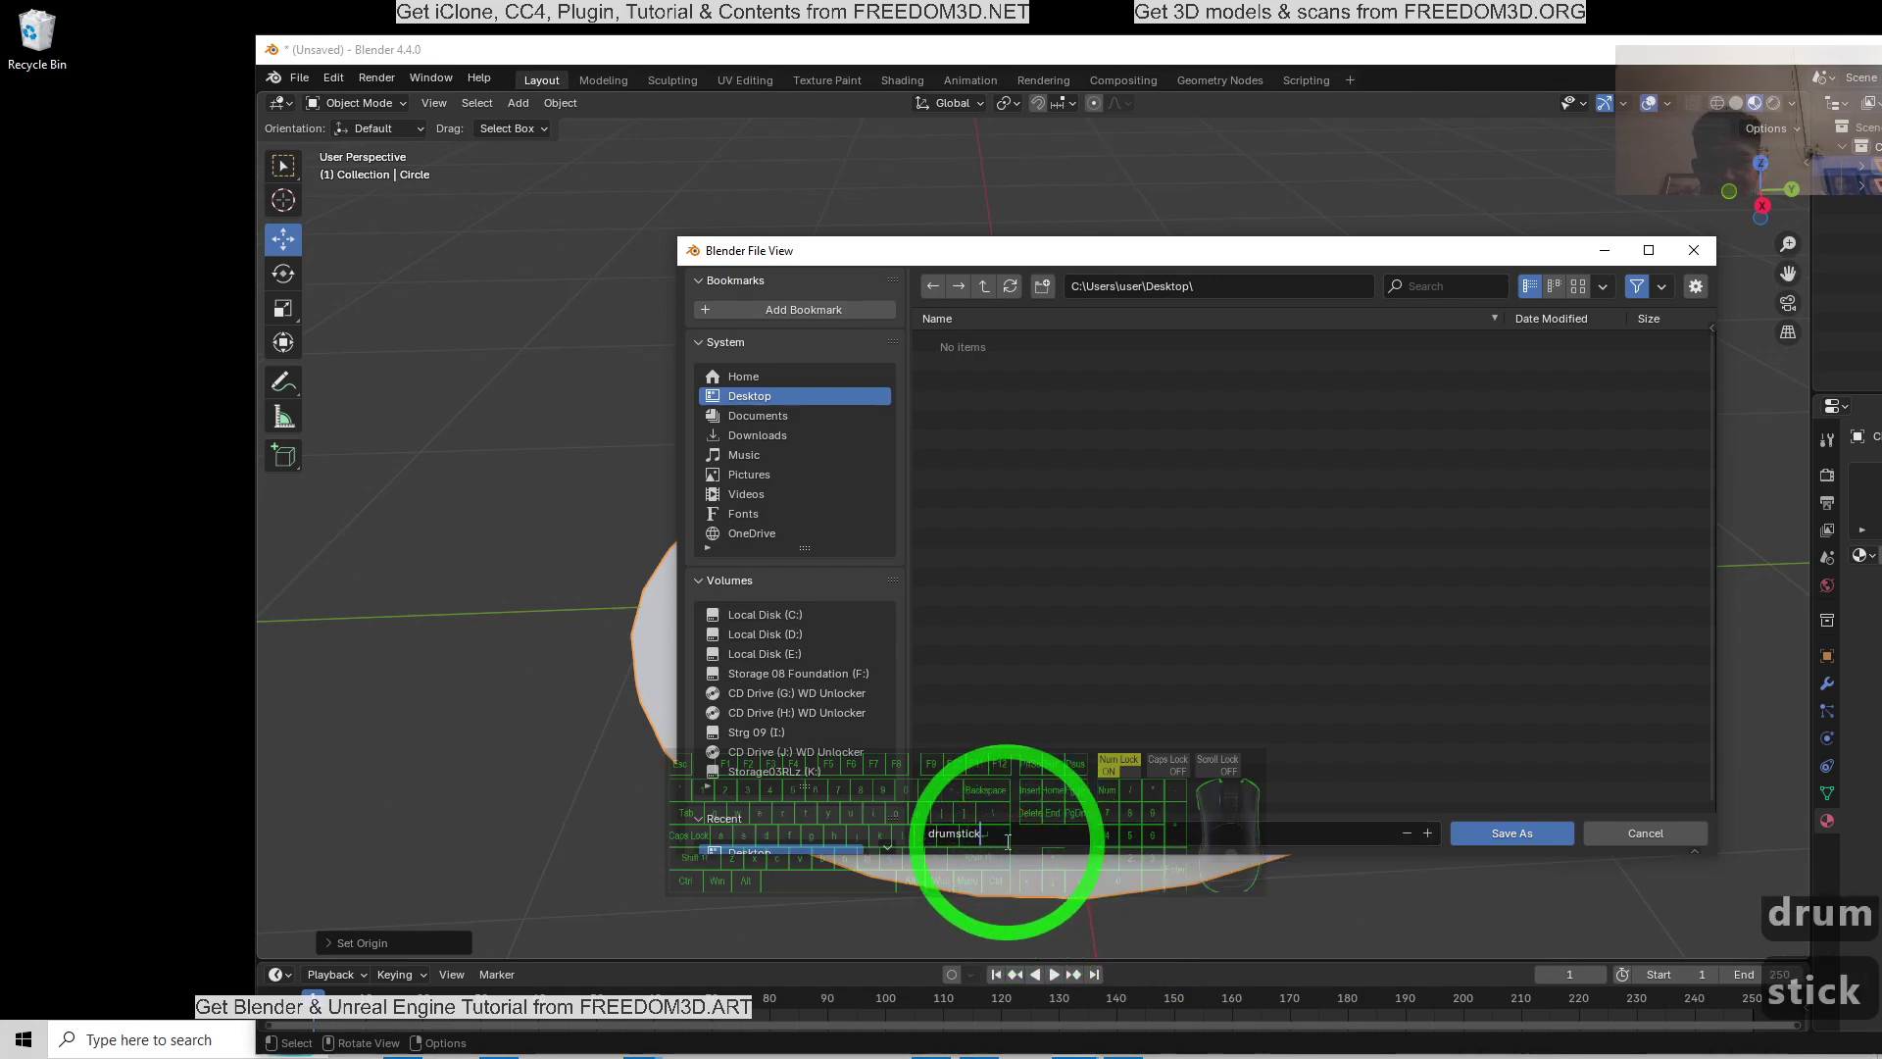
{"action": "type", "text": " 02"}
{"action": "key", "text": "Return"}
{"action": "key", "text": "Return"}
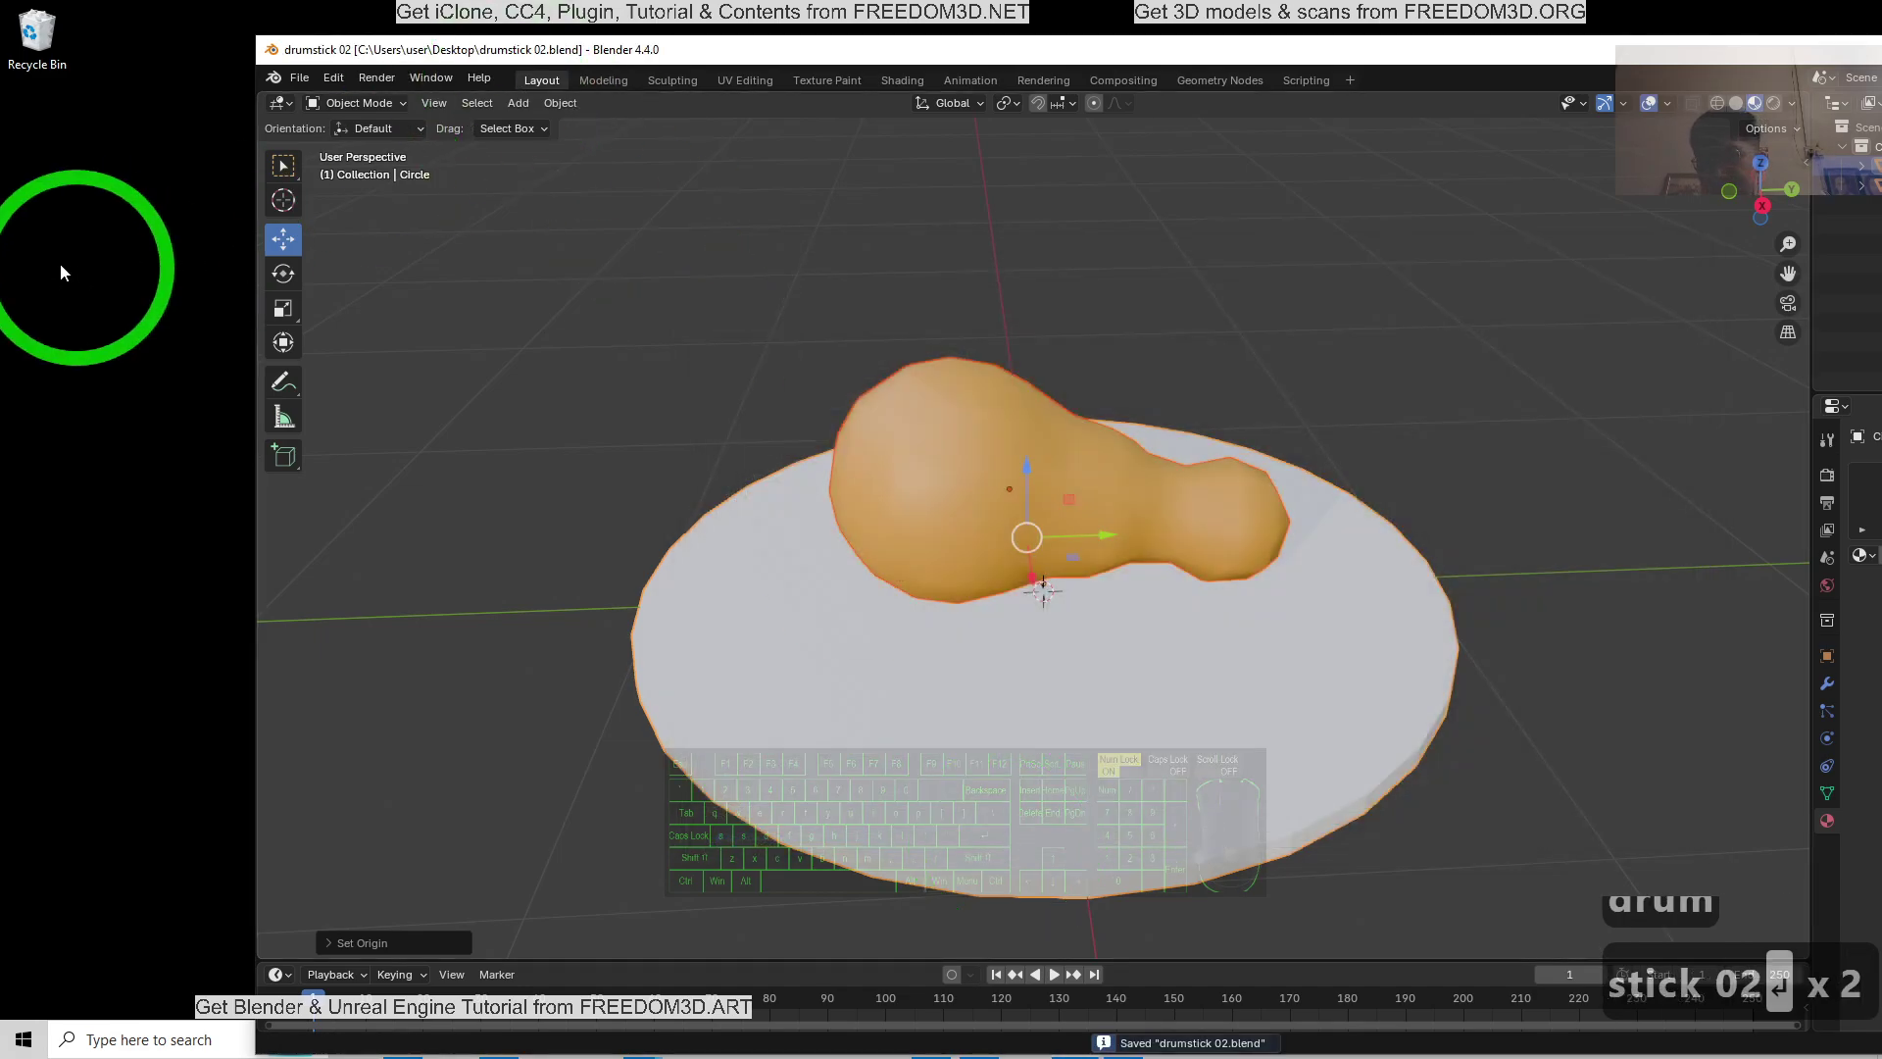
Export the model to the Desktop as drumstick 02.fbx, with path mode Copy and embedded textures, and select the exported file.
{"action": "left_click", "coordinate": [299, 78]}
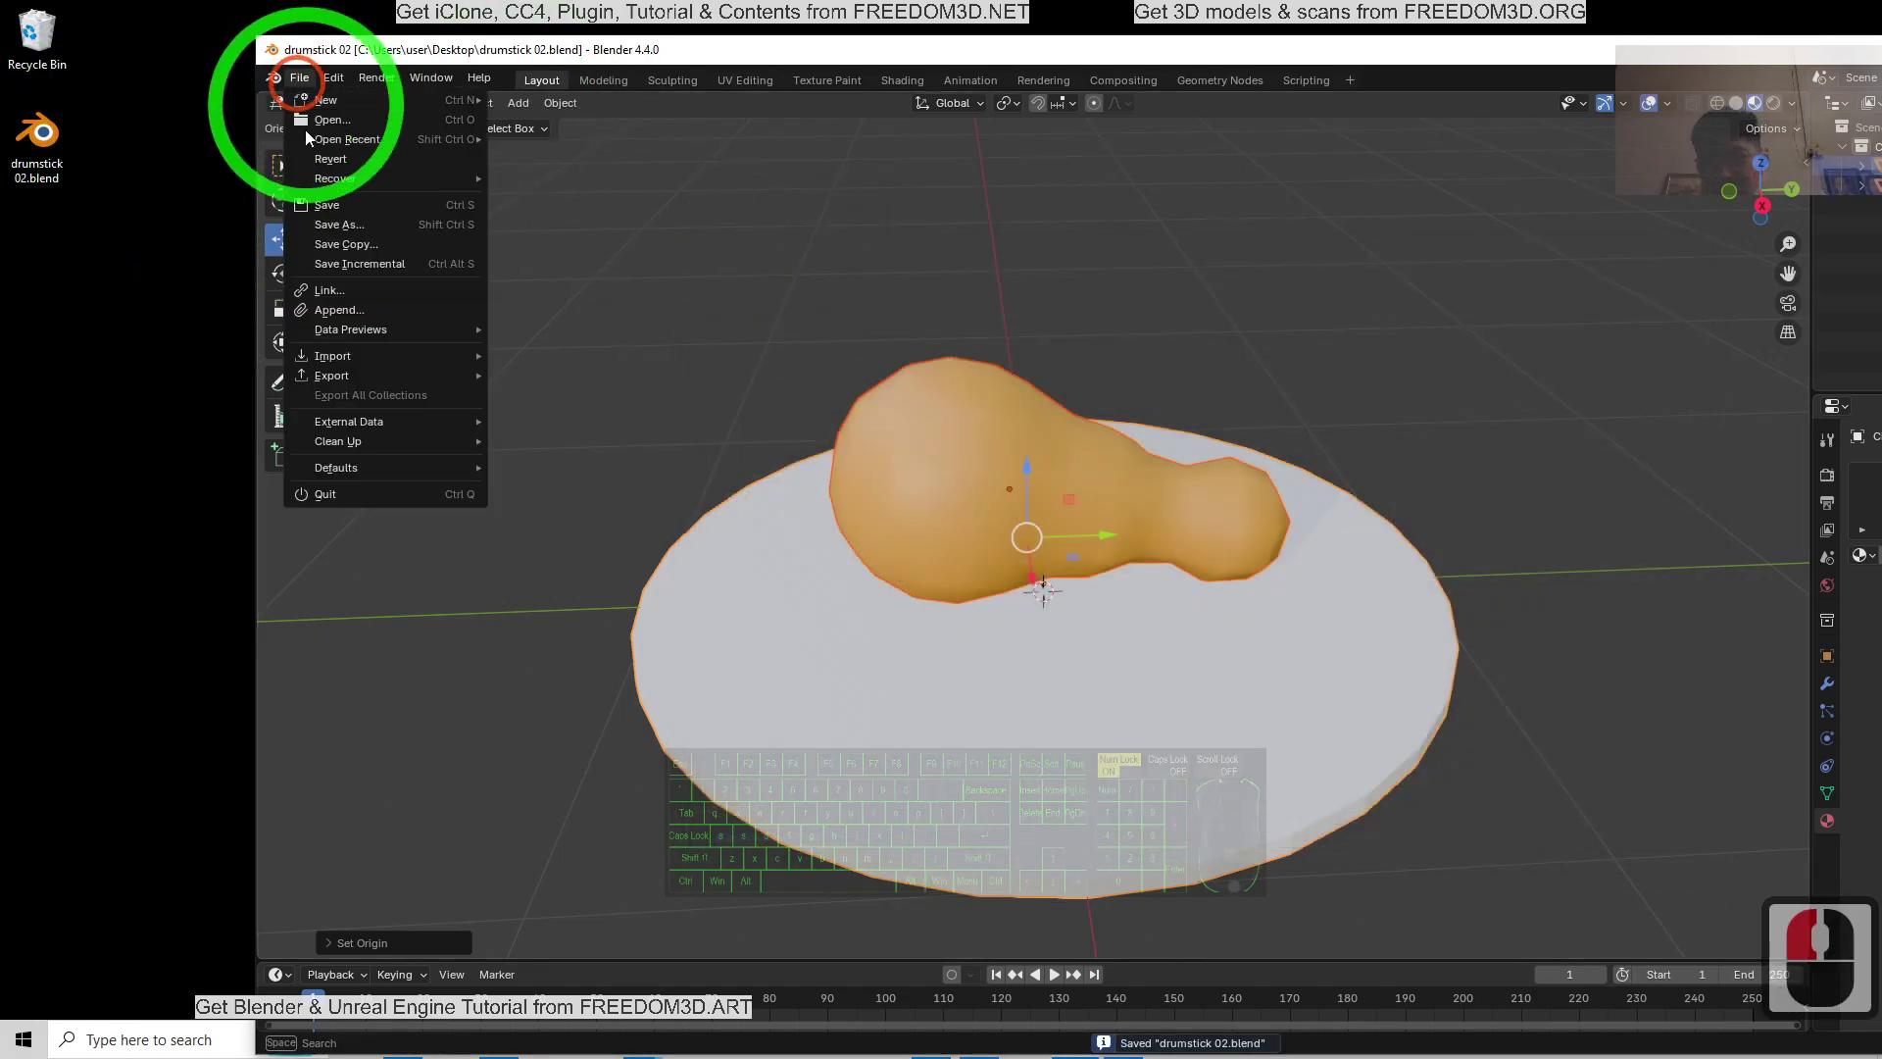
{"action": "mouse_move", "coordinate": [319, 379]}
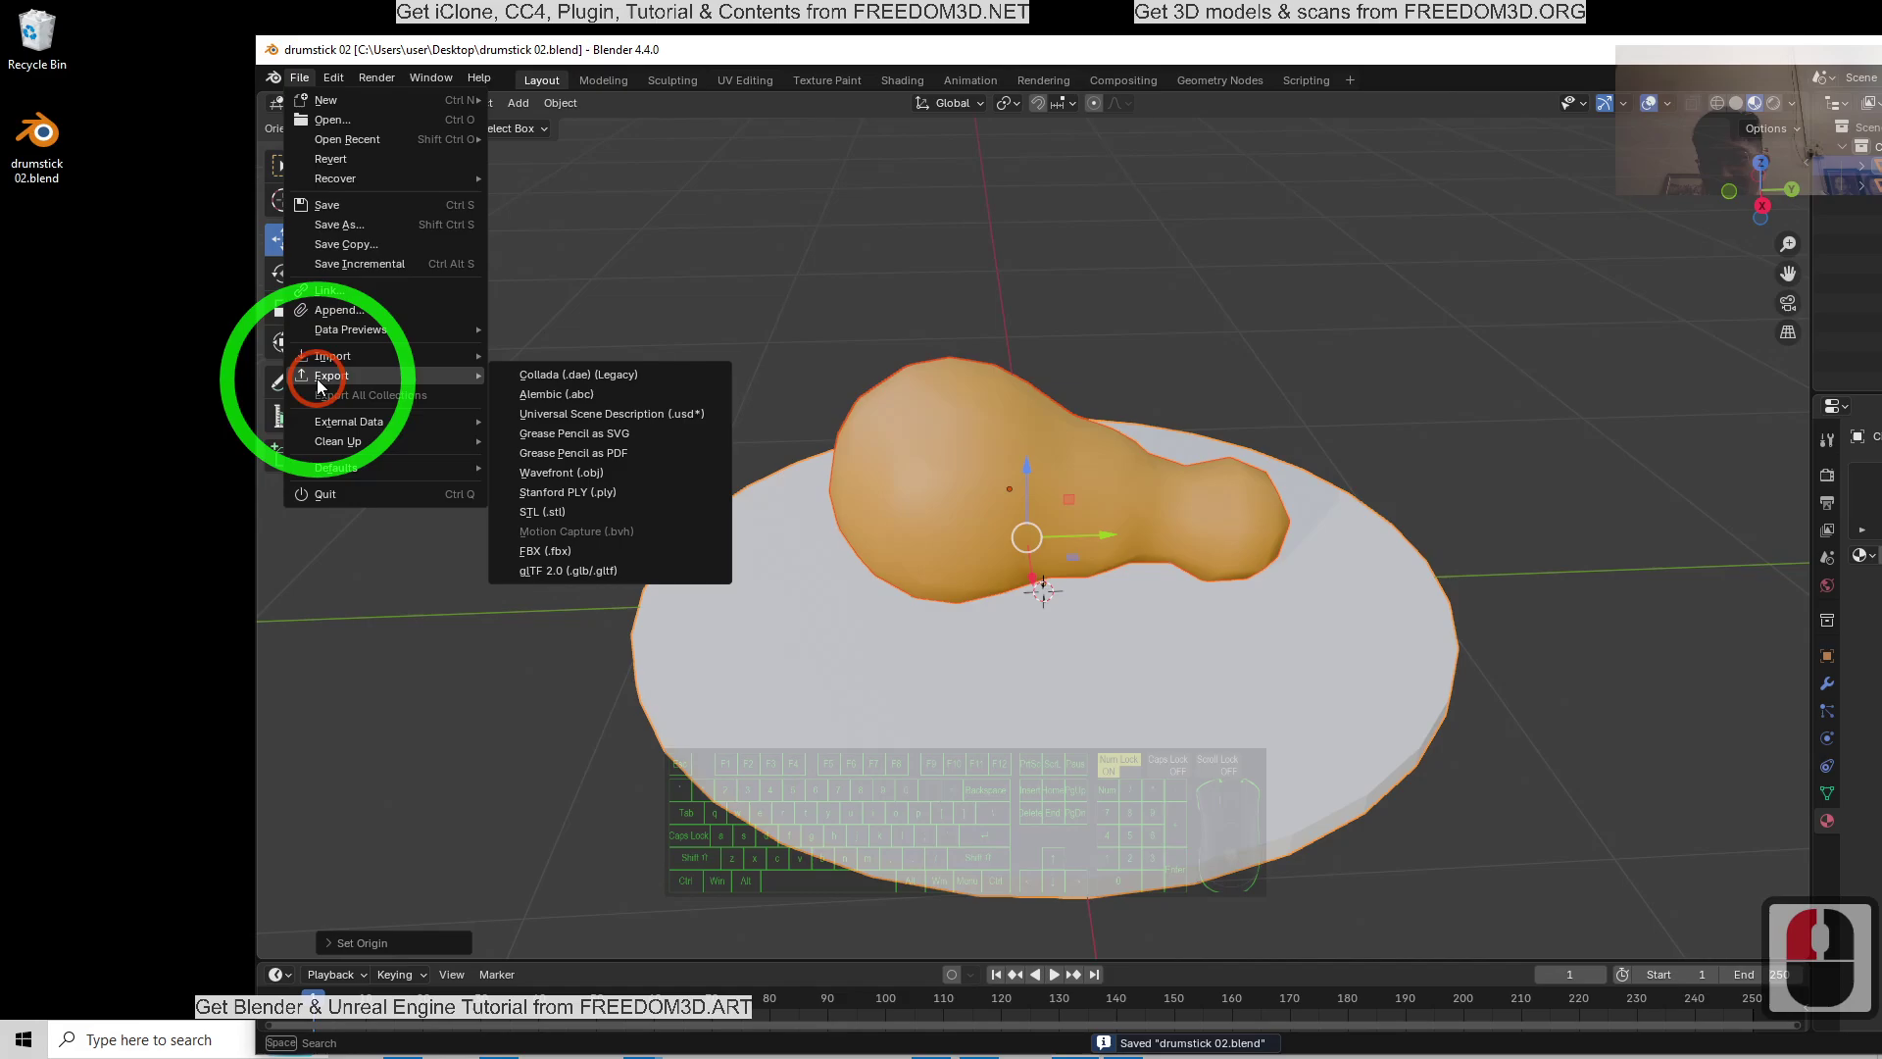
{"action": "left_click", "coordinate": [579, 544]}
{"action": "left_click_drag", "start_coordinate": [1290, 251], "coordinate": [931, 243]}
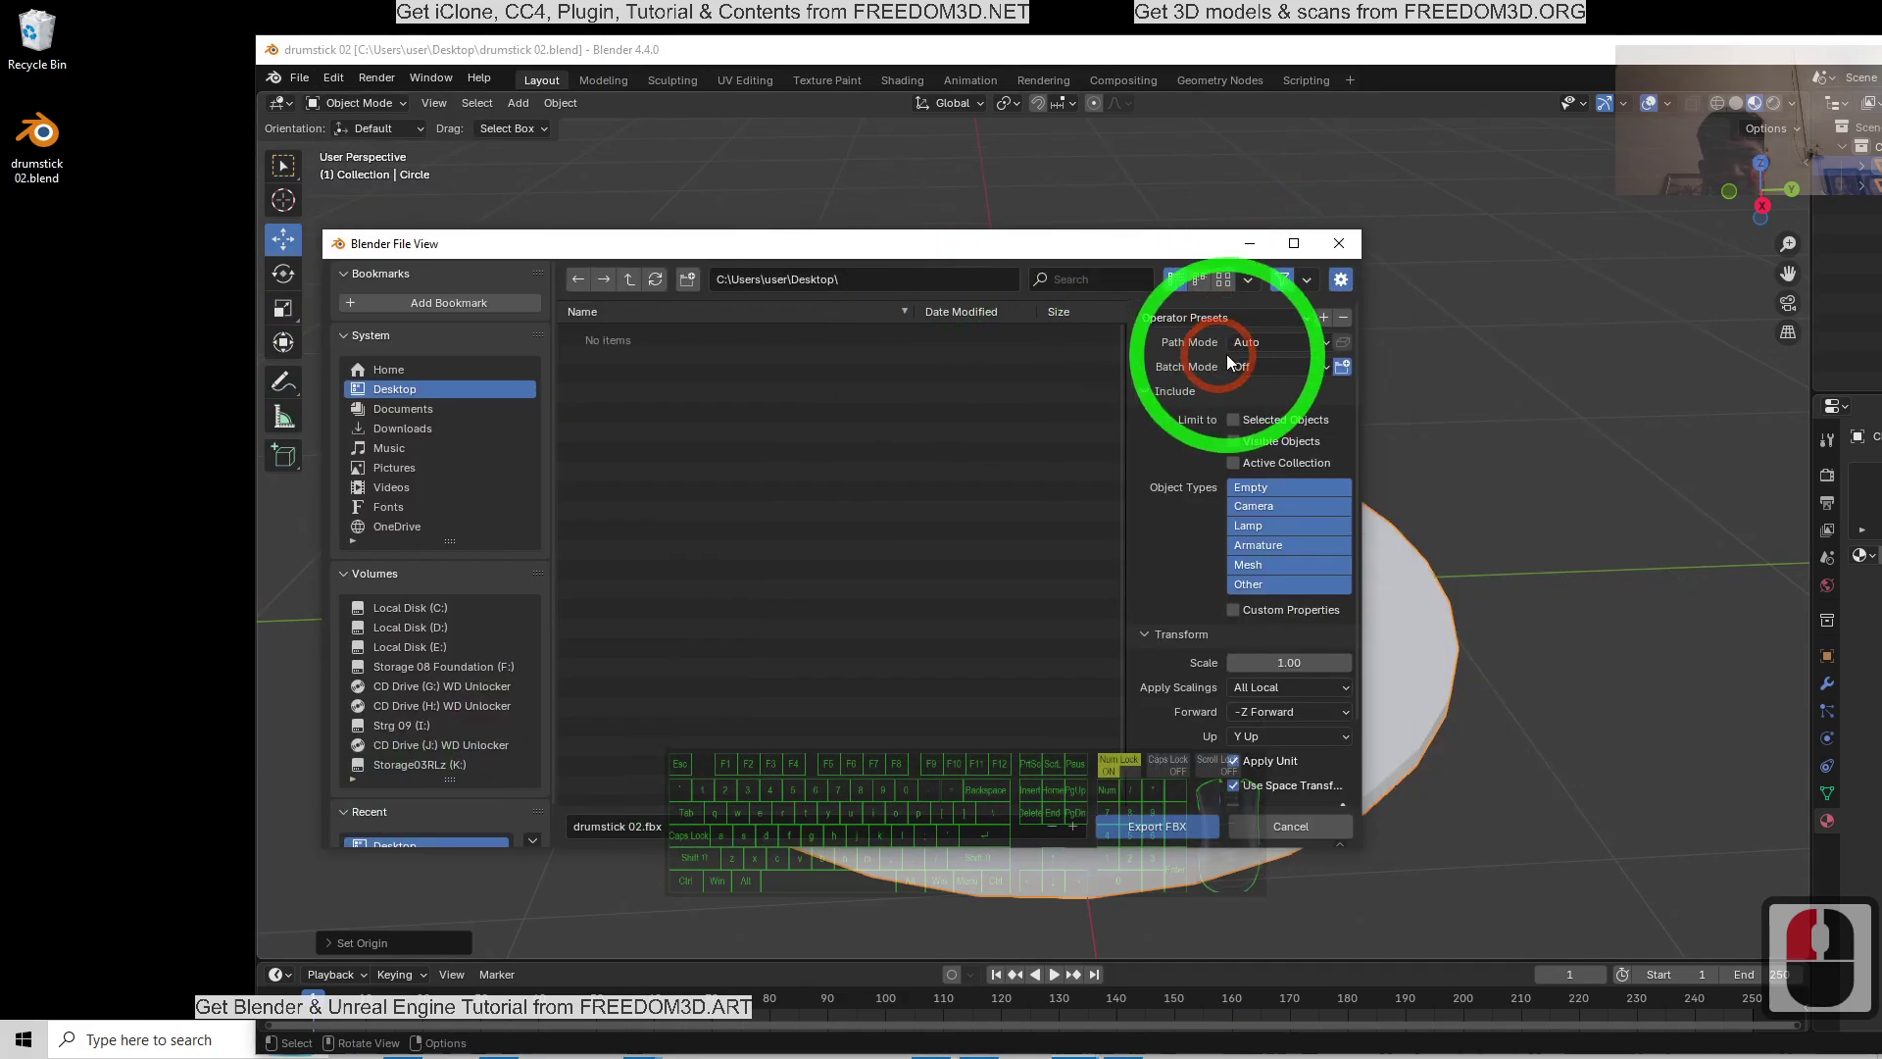
{"action": "left_click", "coordinate": [1250, 472]}
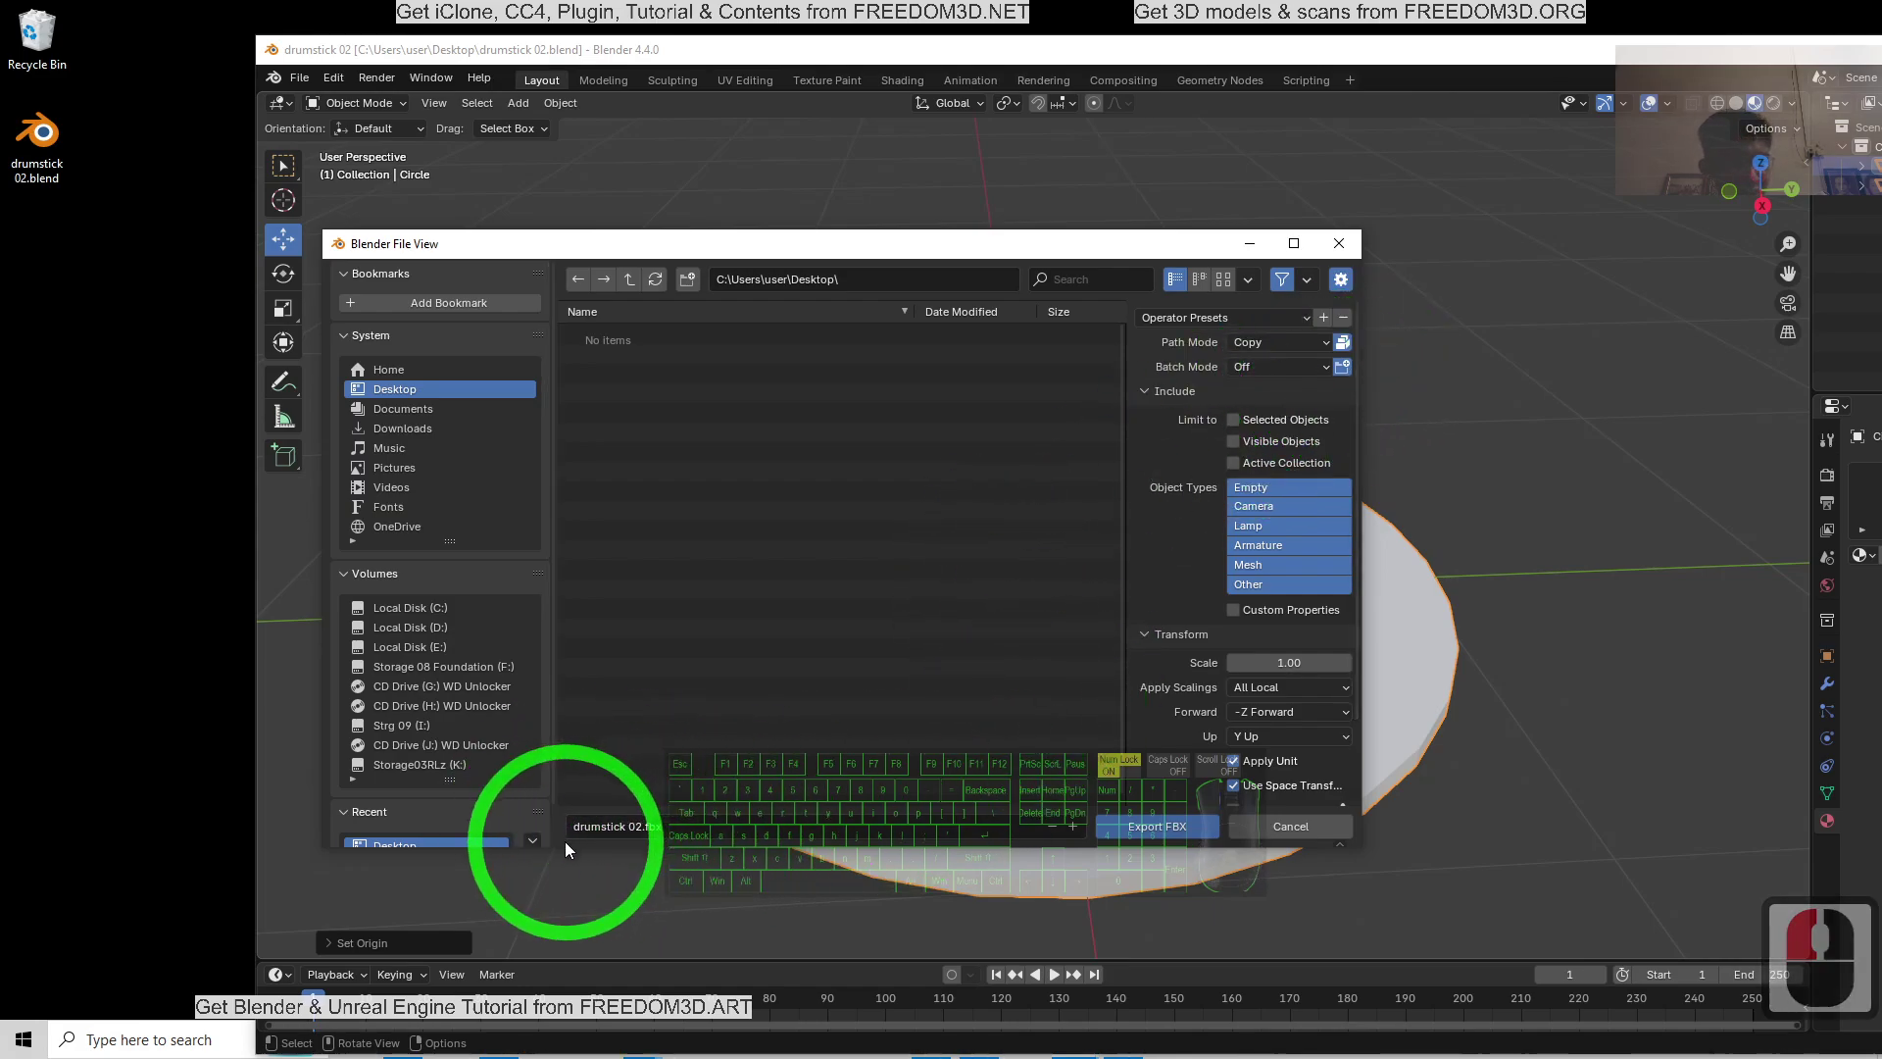
{"action": "left_click", "coordinate": [1175, 831]}
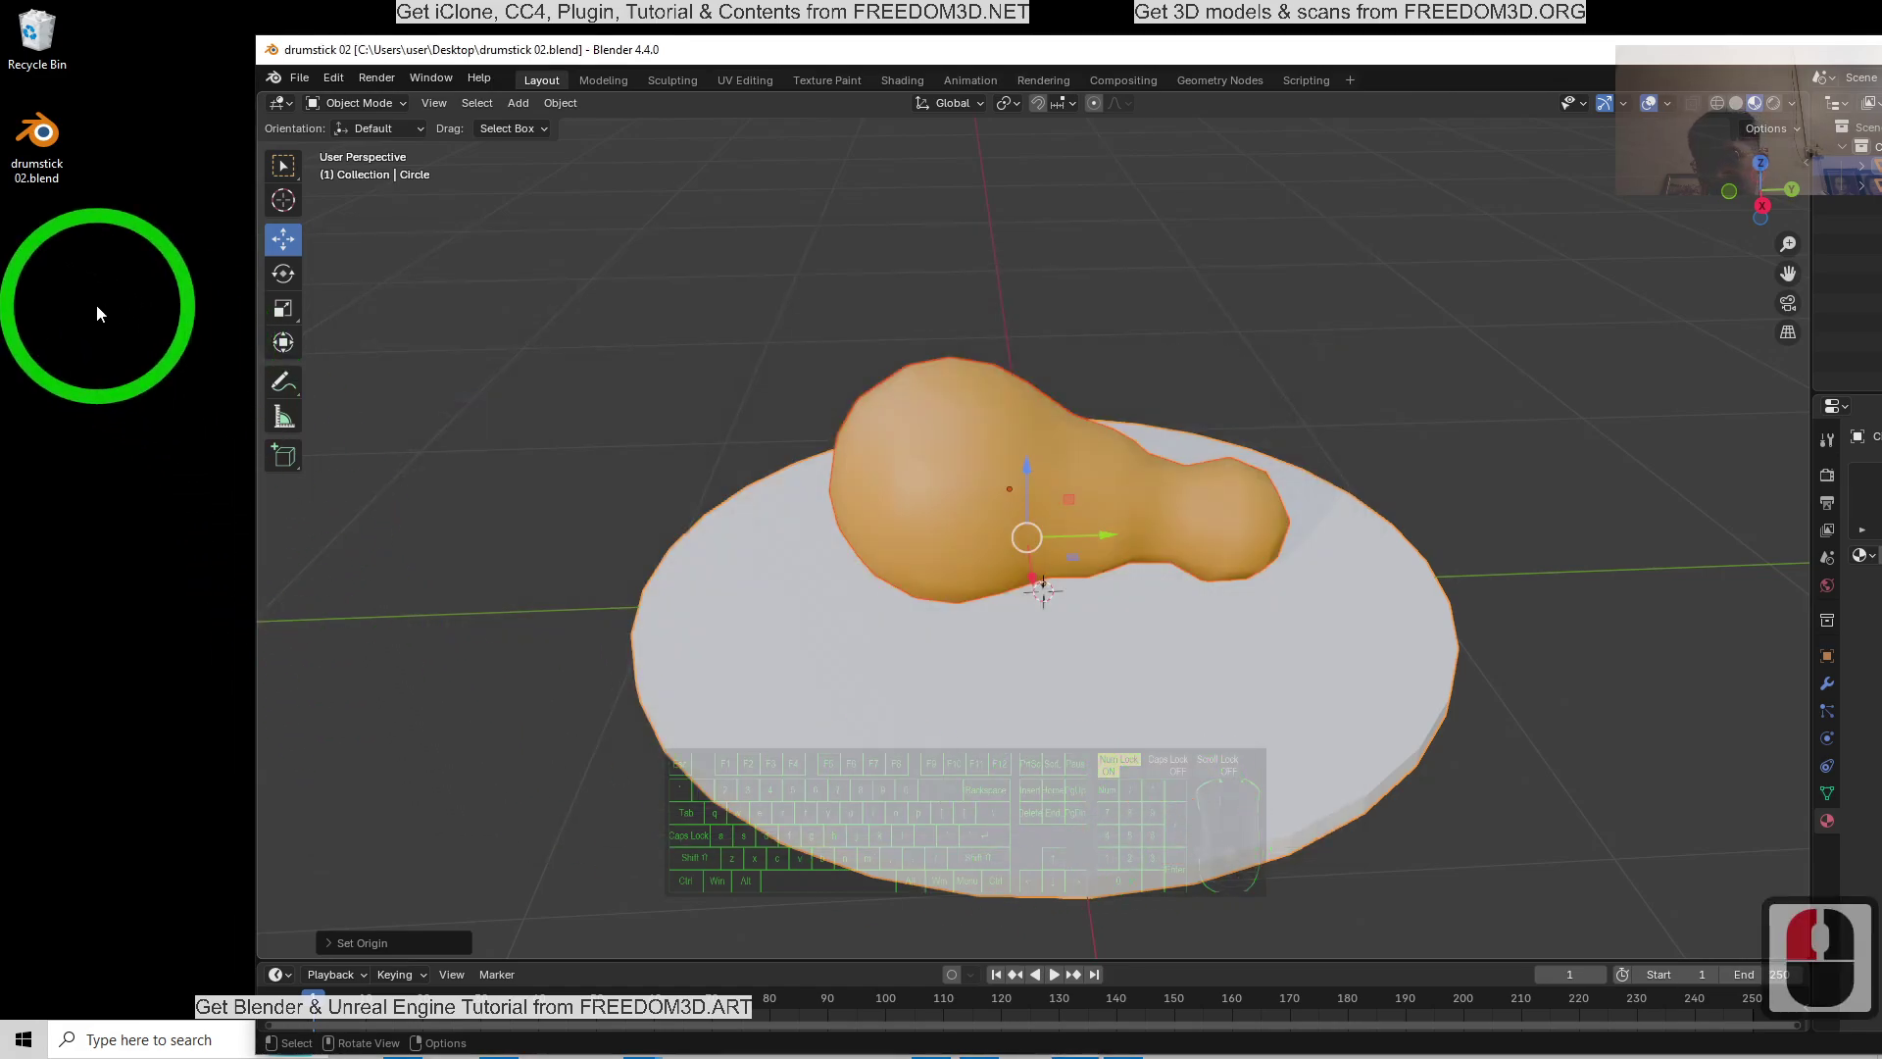
{"action": "right_click", "coordinate": [169, 233]}
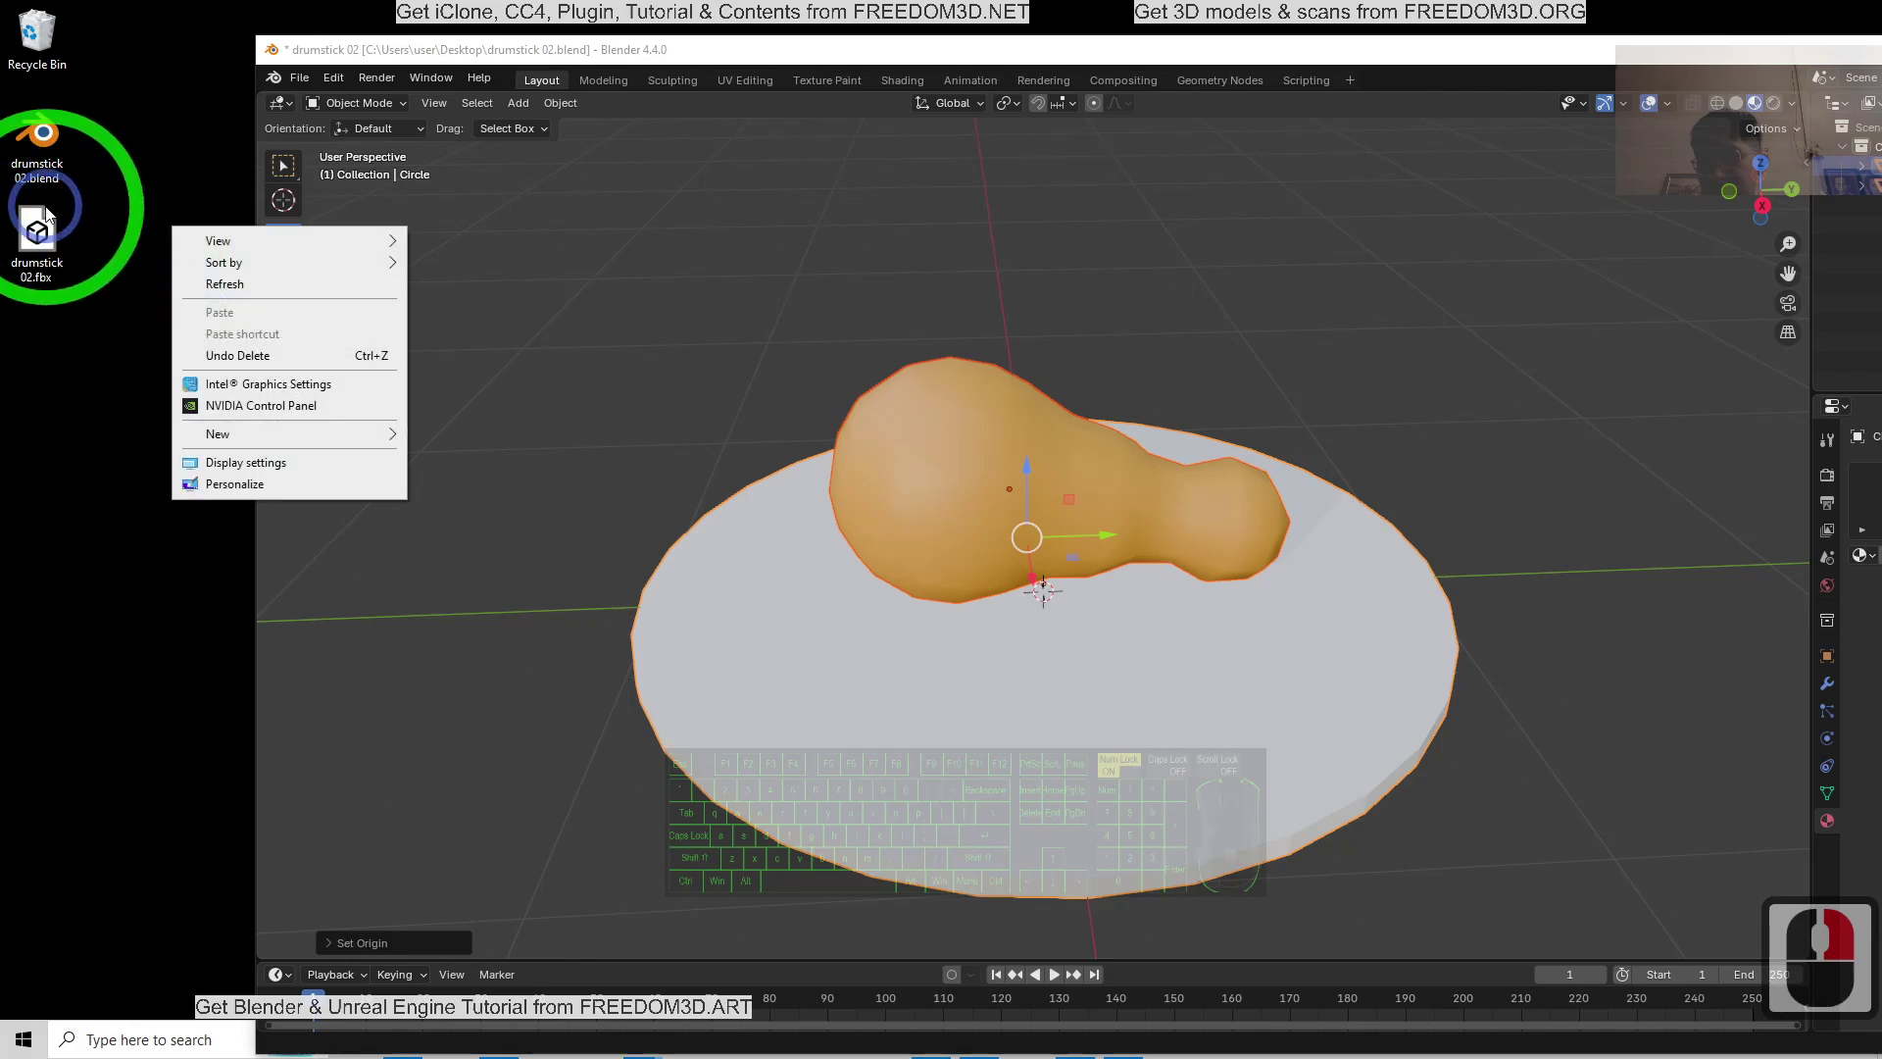
{"action": "left_click", "coordinate": [37, 235]}
{"action": "left_click", "coordinate": [37, 235]}
Switch to iClone and shrink its window to uncover the files on the desktop.
{"action": "double_click", "coordinate": [1236, 54]}
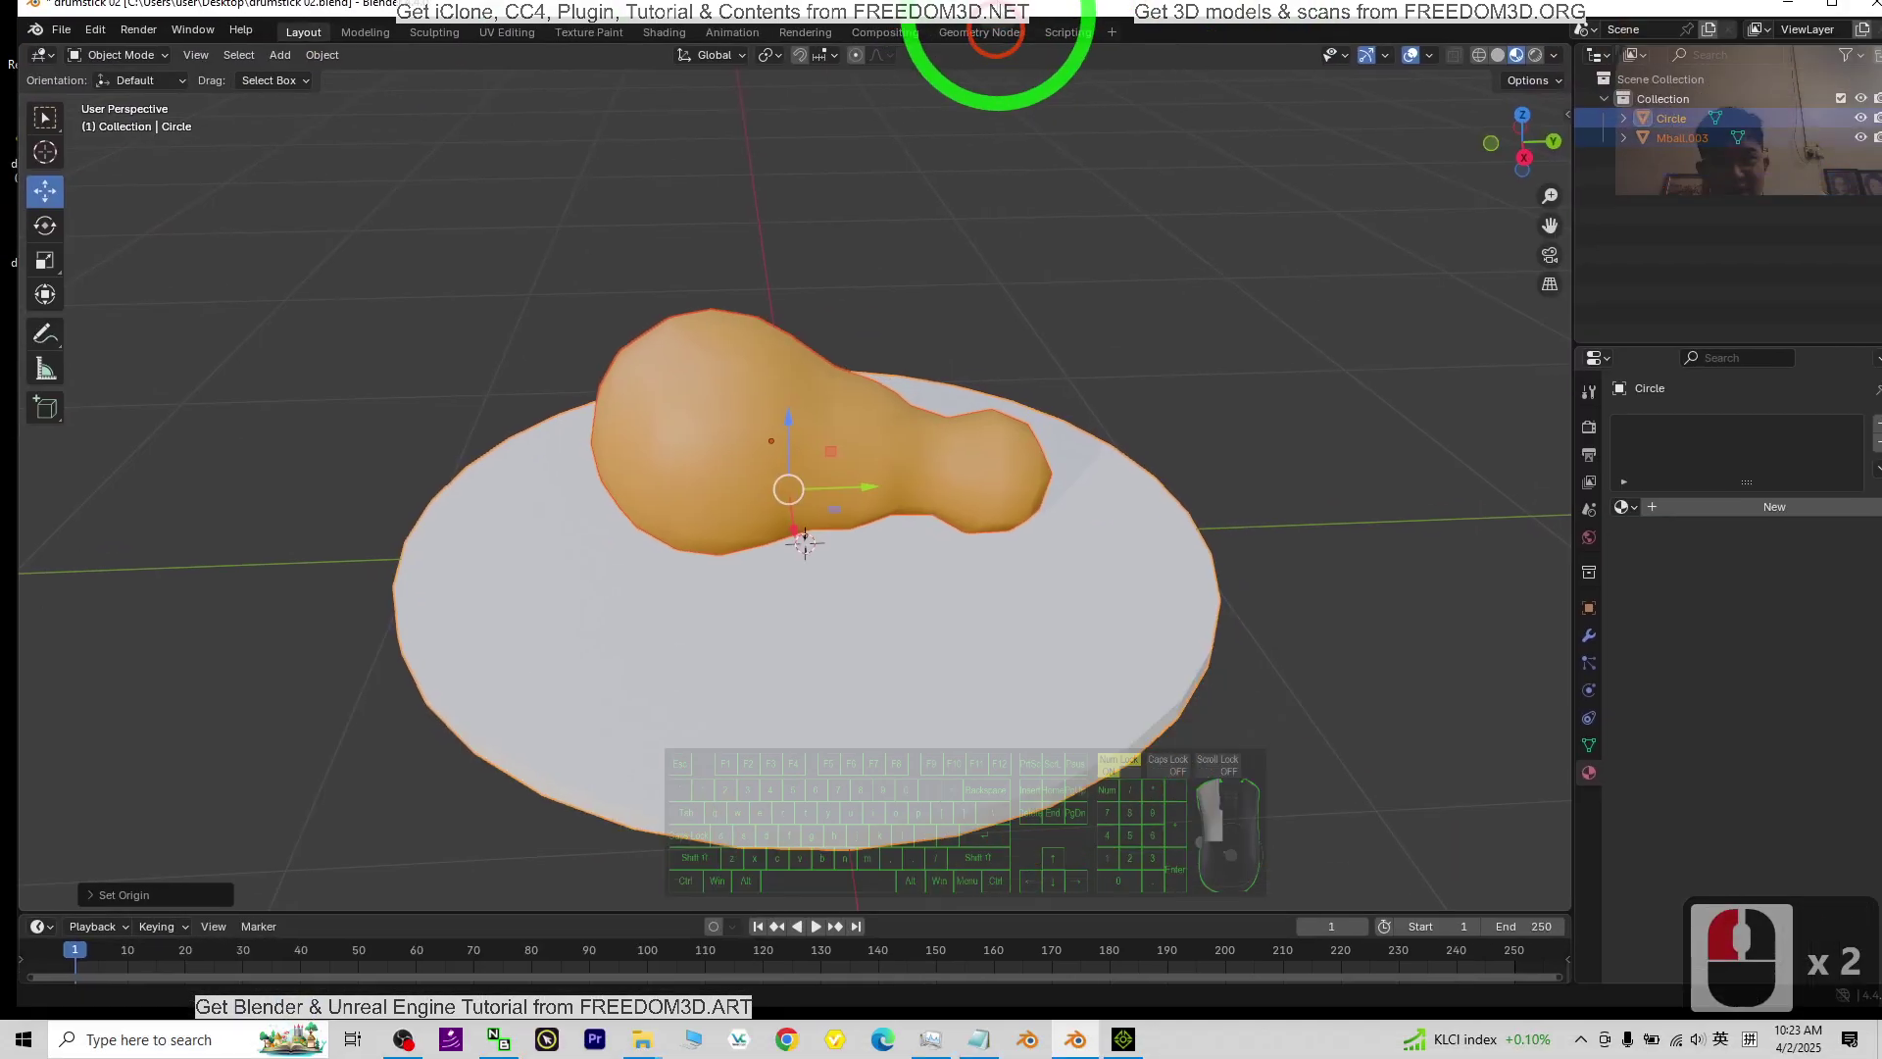
{"action": "left_click", "coordinate": [1769, 14]}
{"action": "left_click", "coordinate": [1124, 1039]}
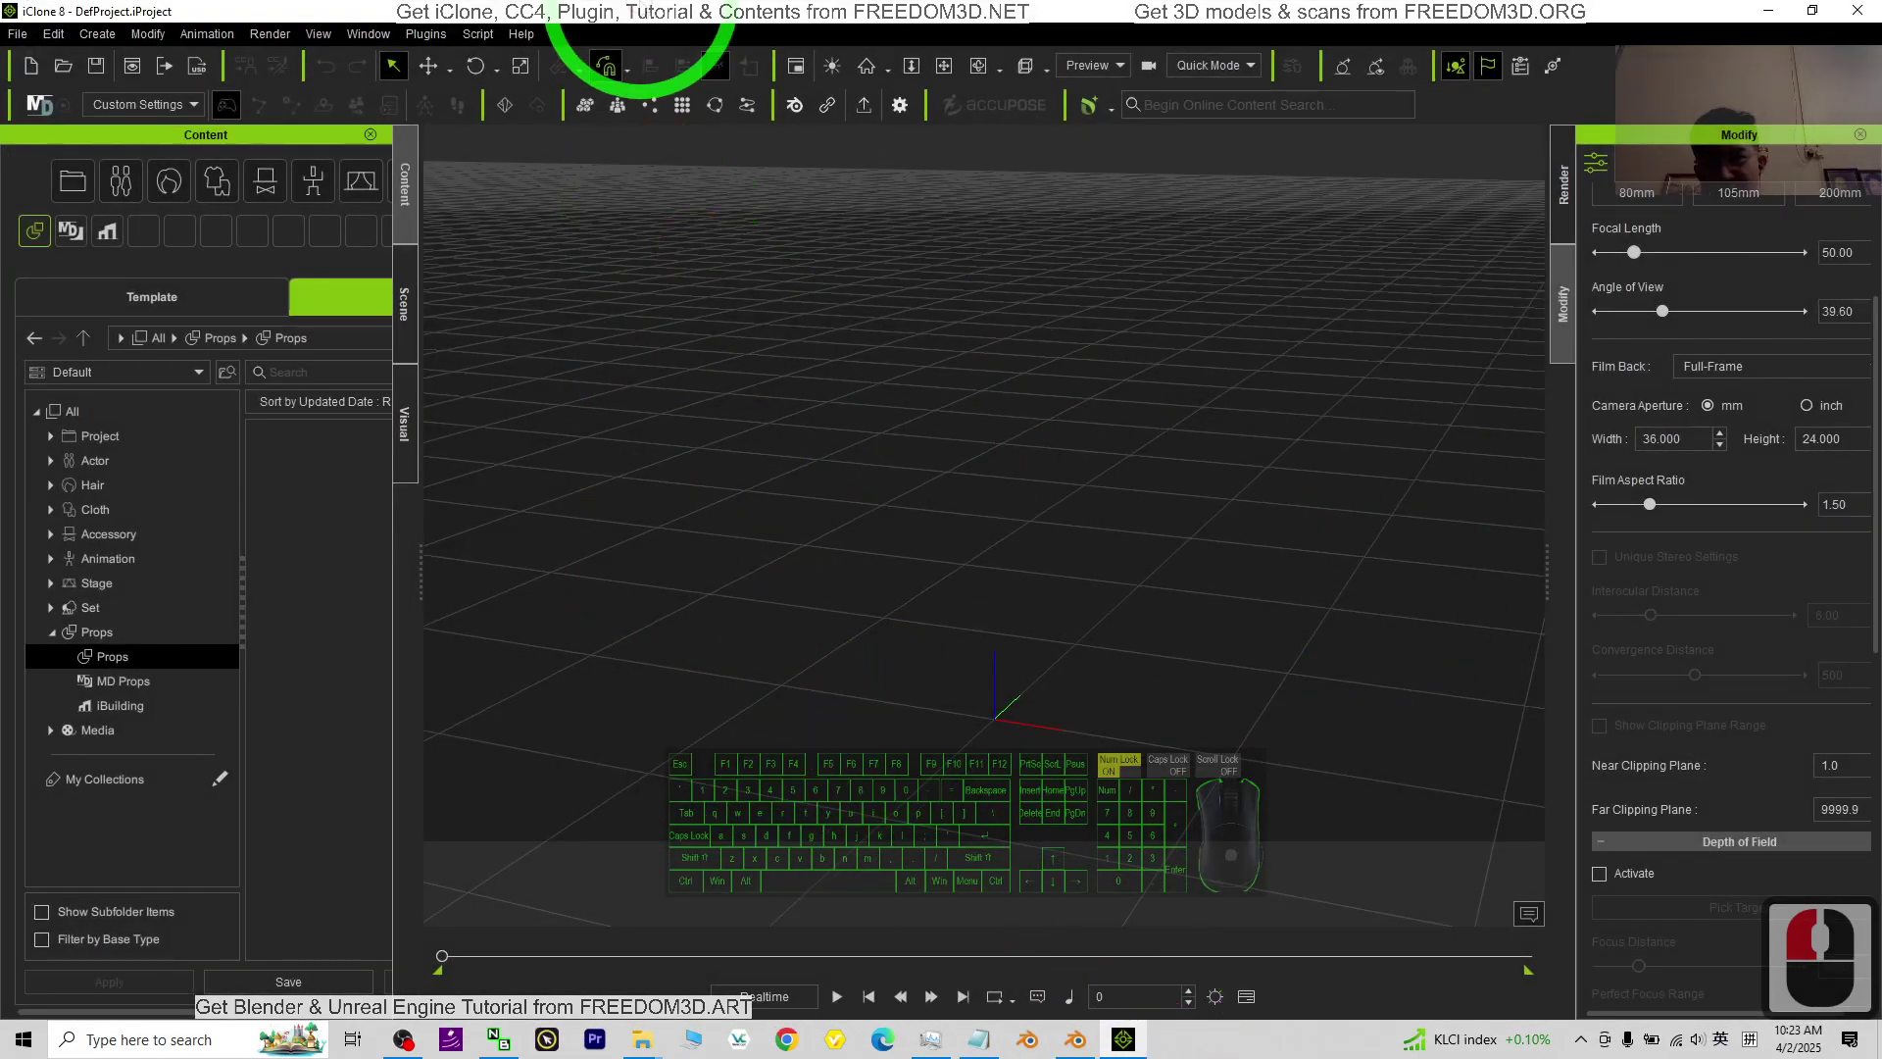
{"action": "double_click", "coordinate": [642, 12]}
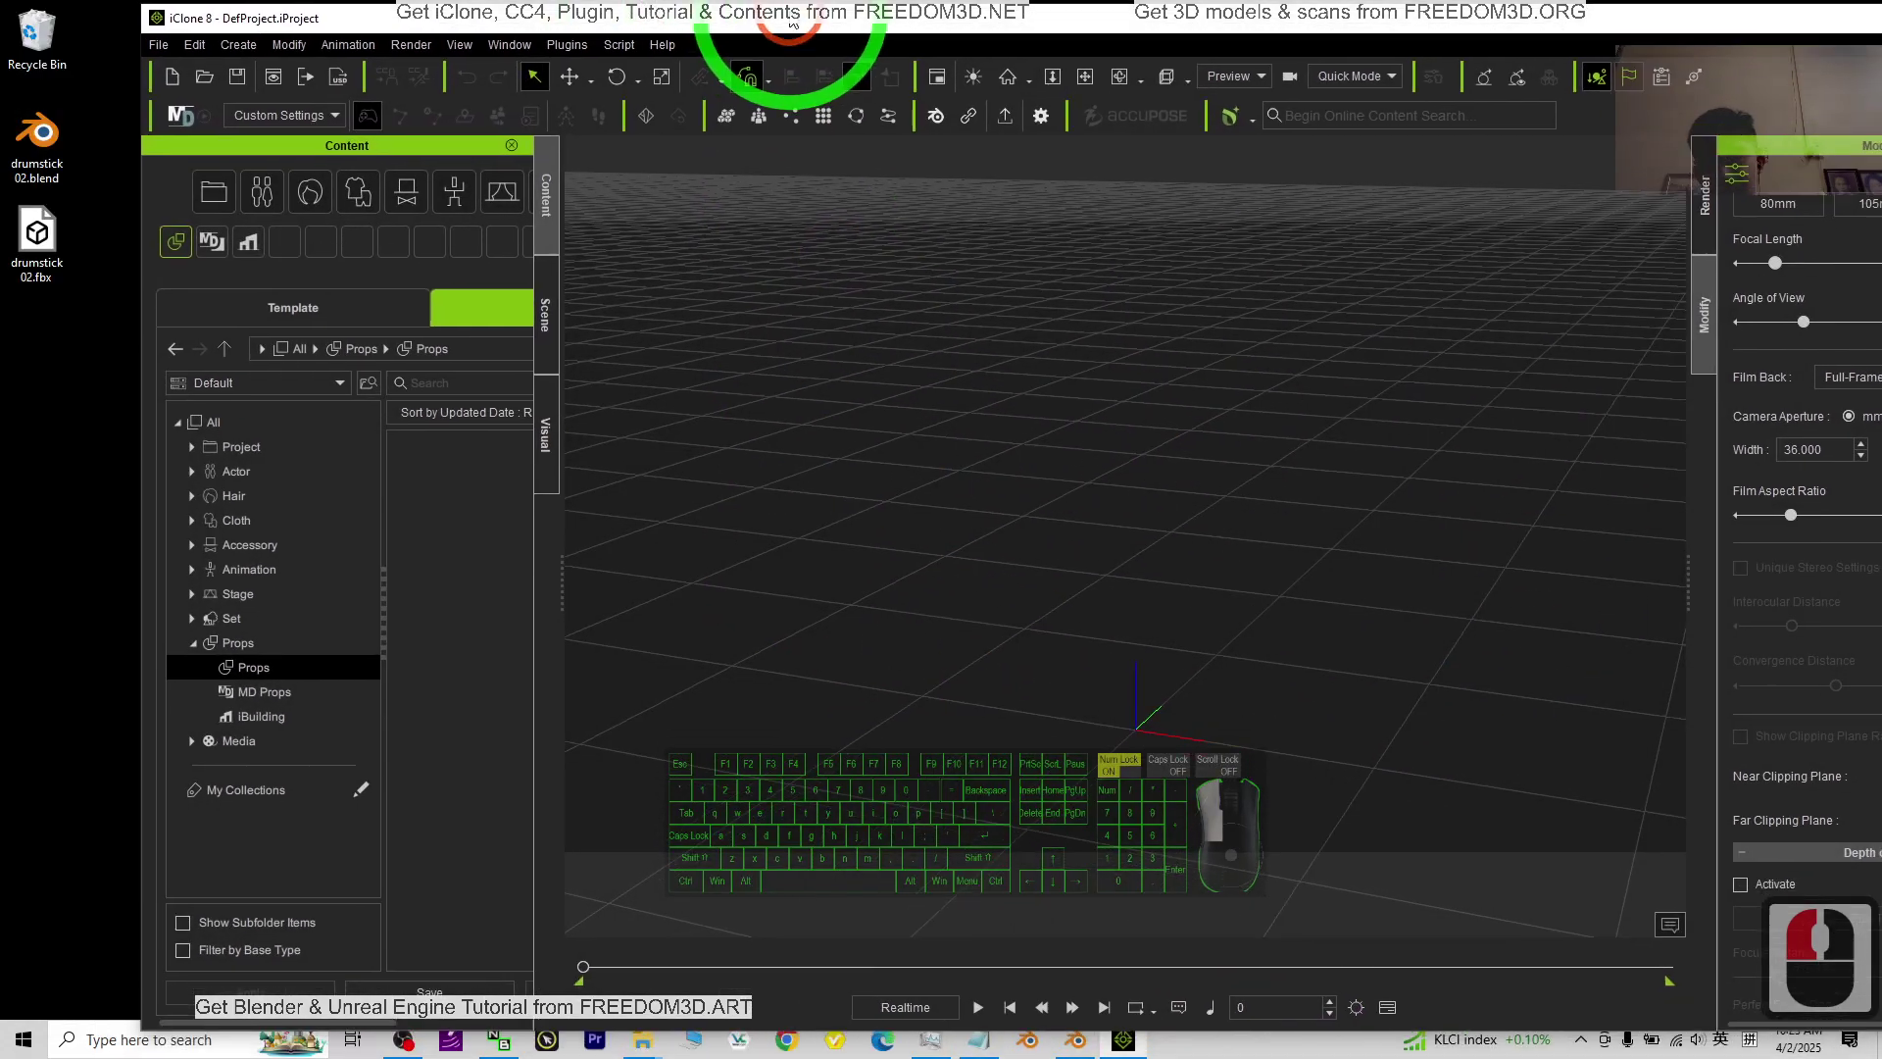
Import drumstick 02.fbx from the desktop into the iClone scene, breaking its meshes up into sub-props.
{"action": "left_click_drag", "start_coordinate": [37, 236], "coordinate": [324, 297]}
{"action": "left_click", "coordinate": [37, 240]}
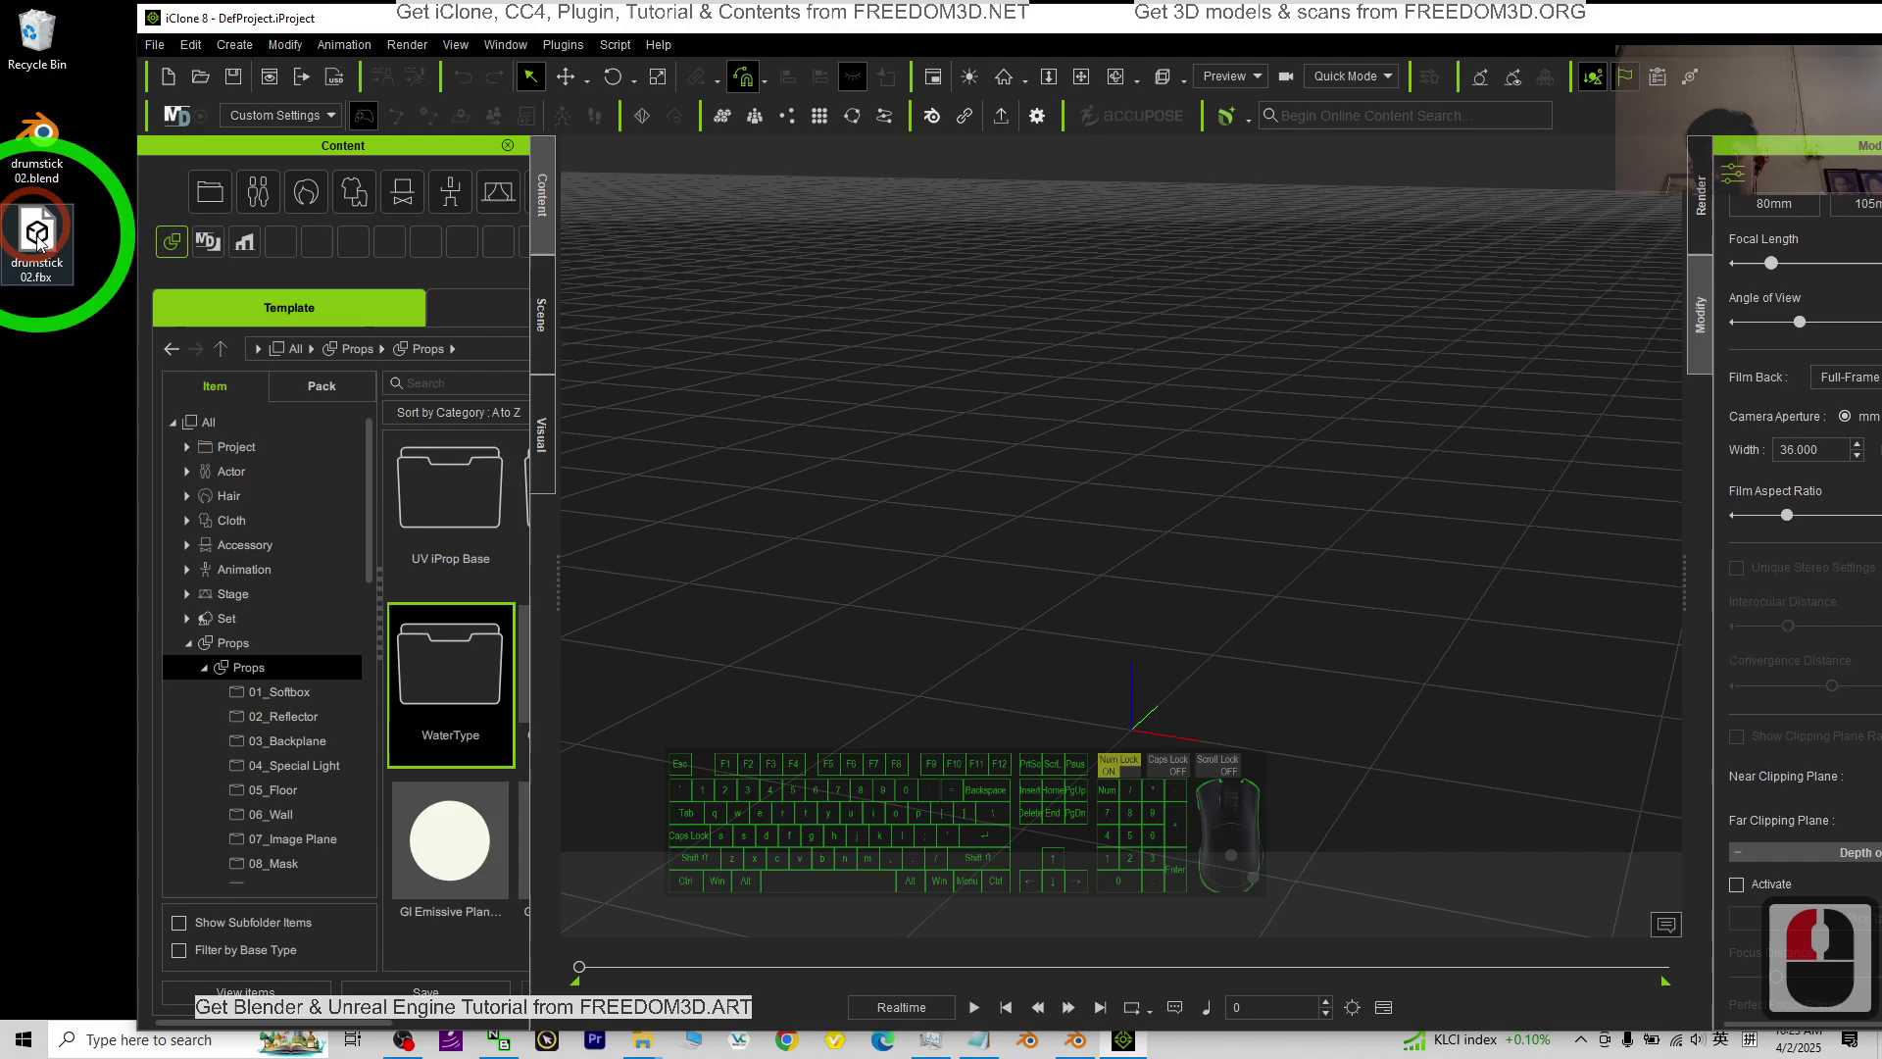
{"action": "left_click_drag", "start_coordinate": [40, 243], "coordinate": [1133, 728]}
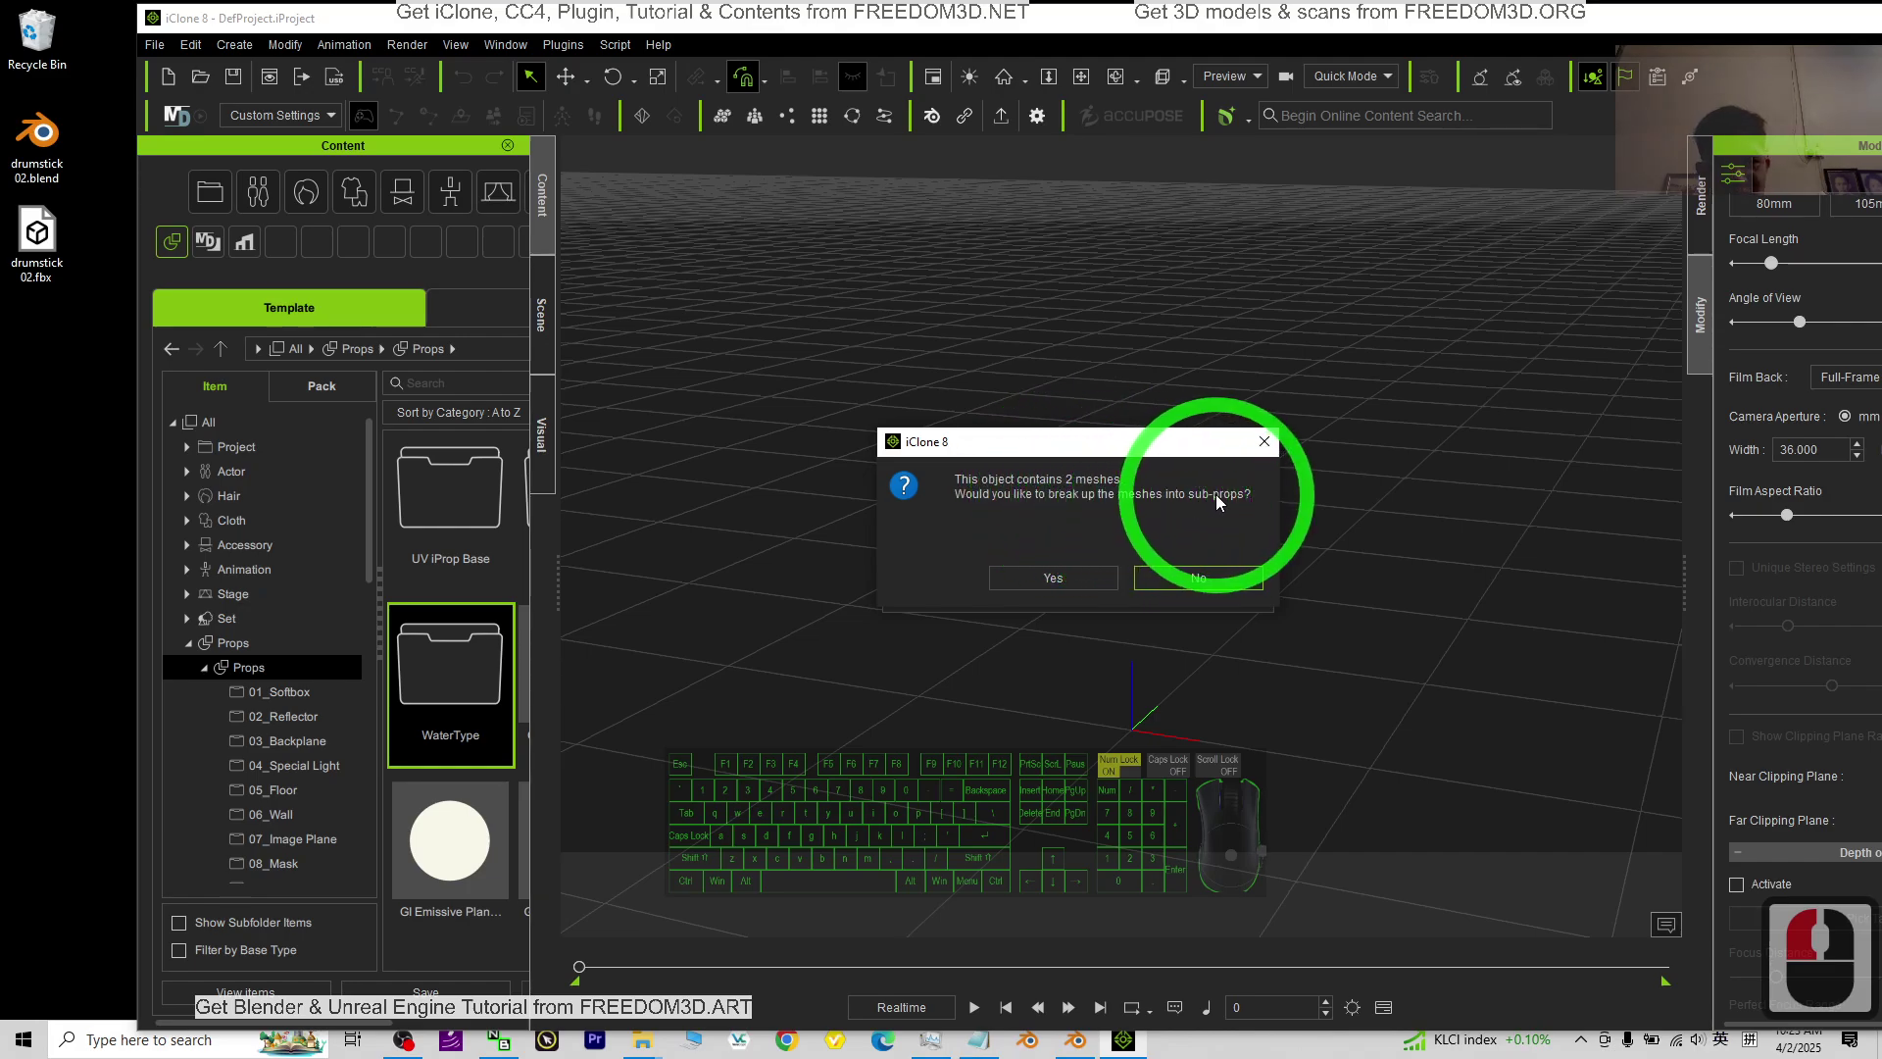
{"action": "left_click", "coordinate": [1052, 577]}
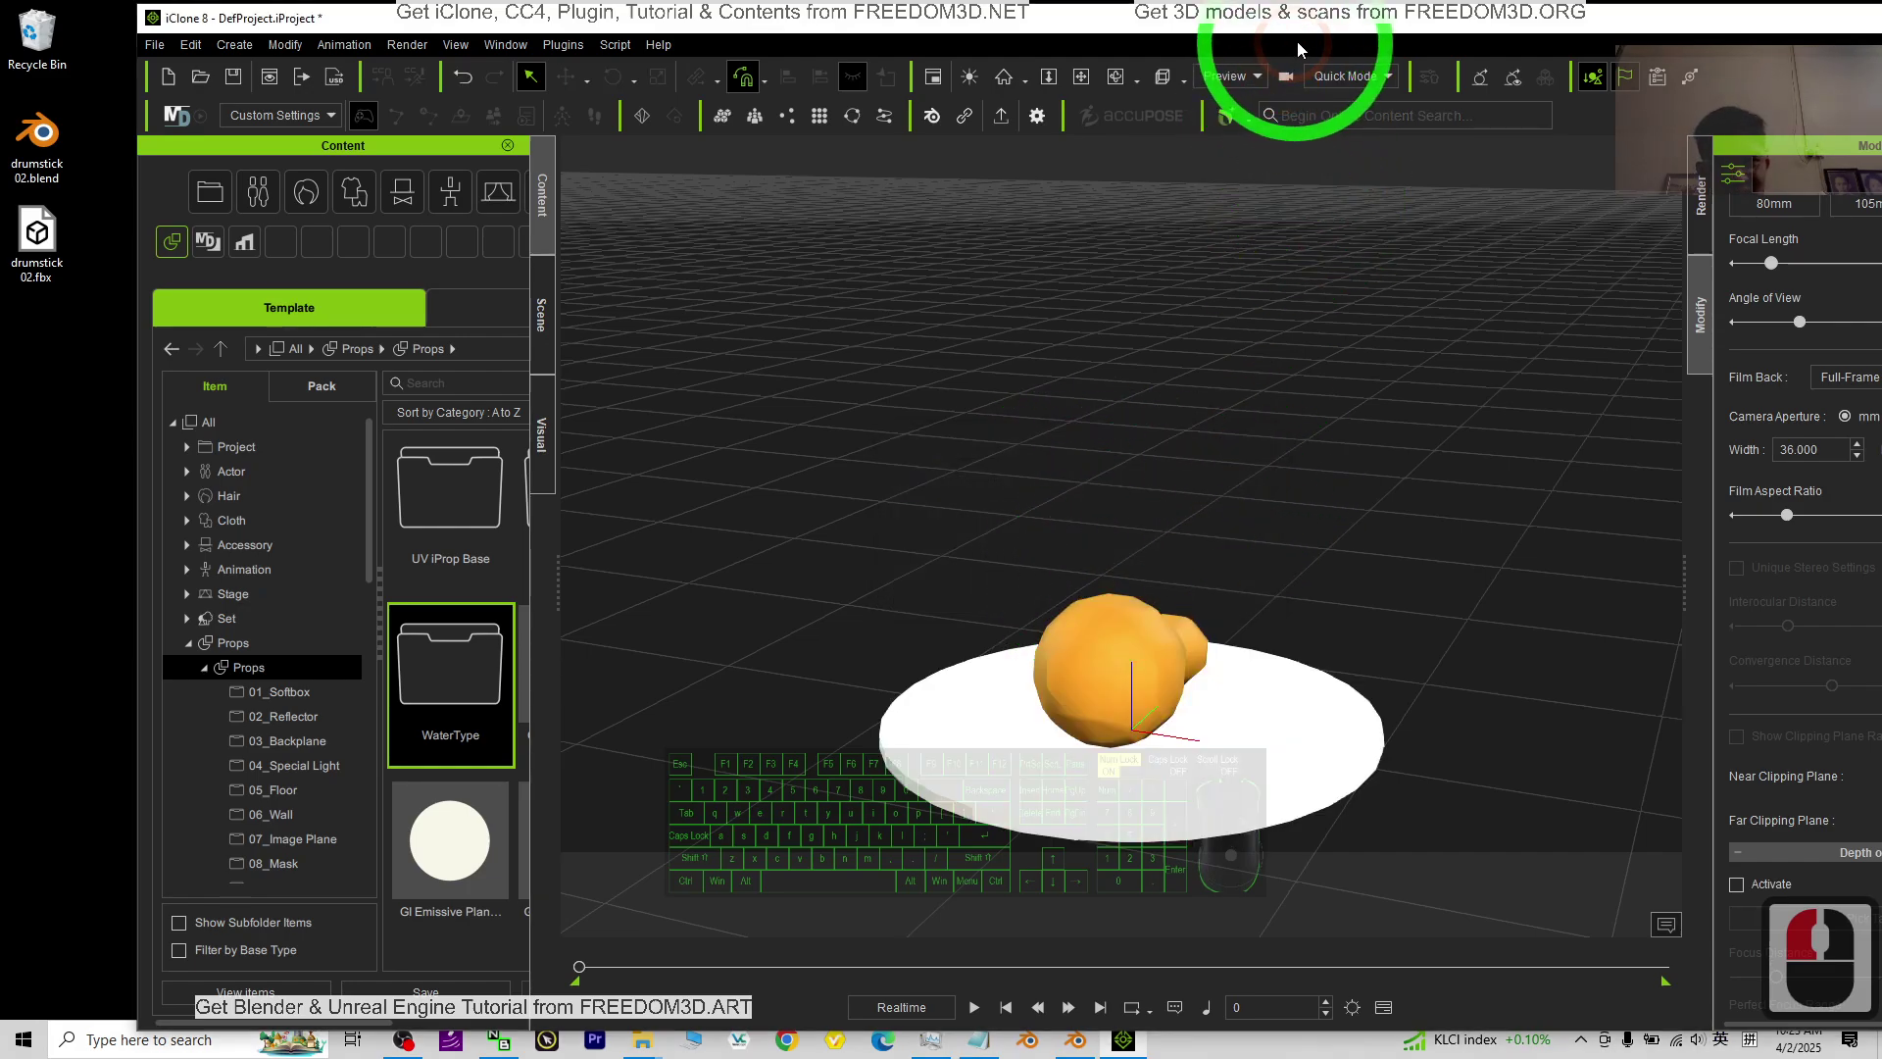
Maximize iClone, select the imported drumstick-and-plate prop, and examine it from different angles.
{"action": "double_click", "coordinate": [1156, 17]}
{"action": "scroll", "coordinate": [1140, 567], "scroll_direction": "down", "scroll_amount": 5}
{"action": "key", "text": "x"}
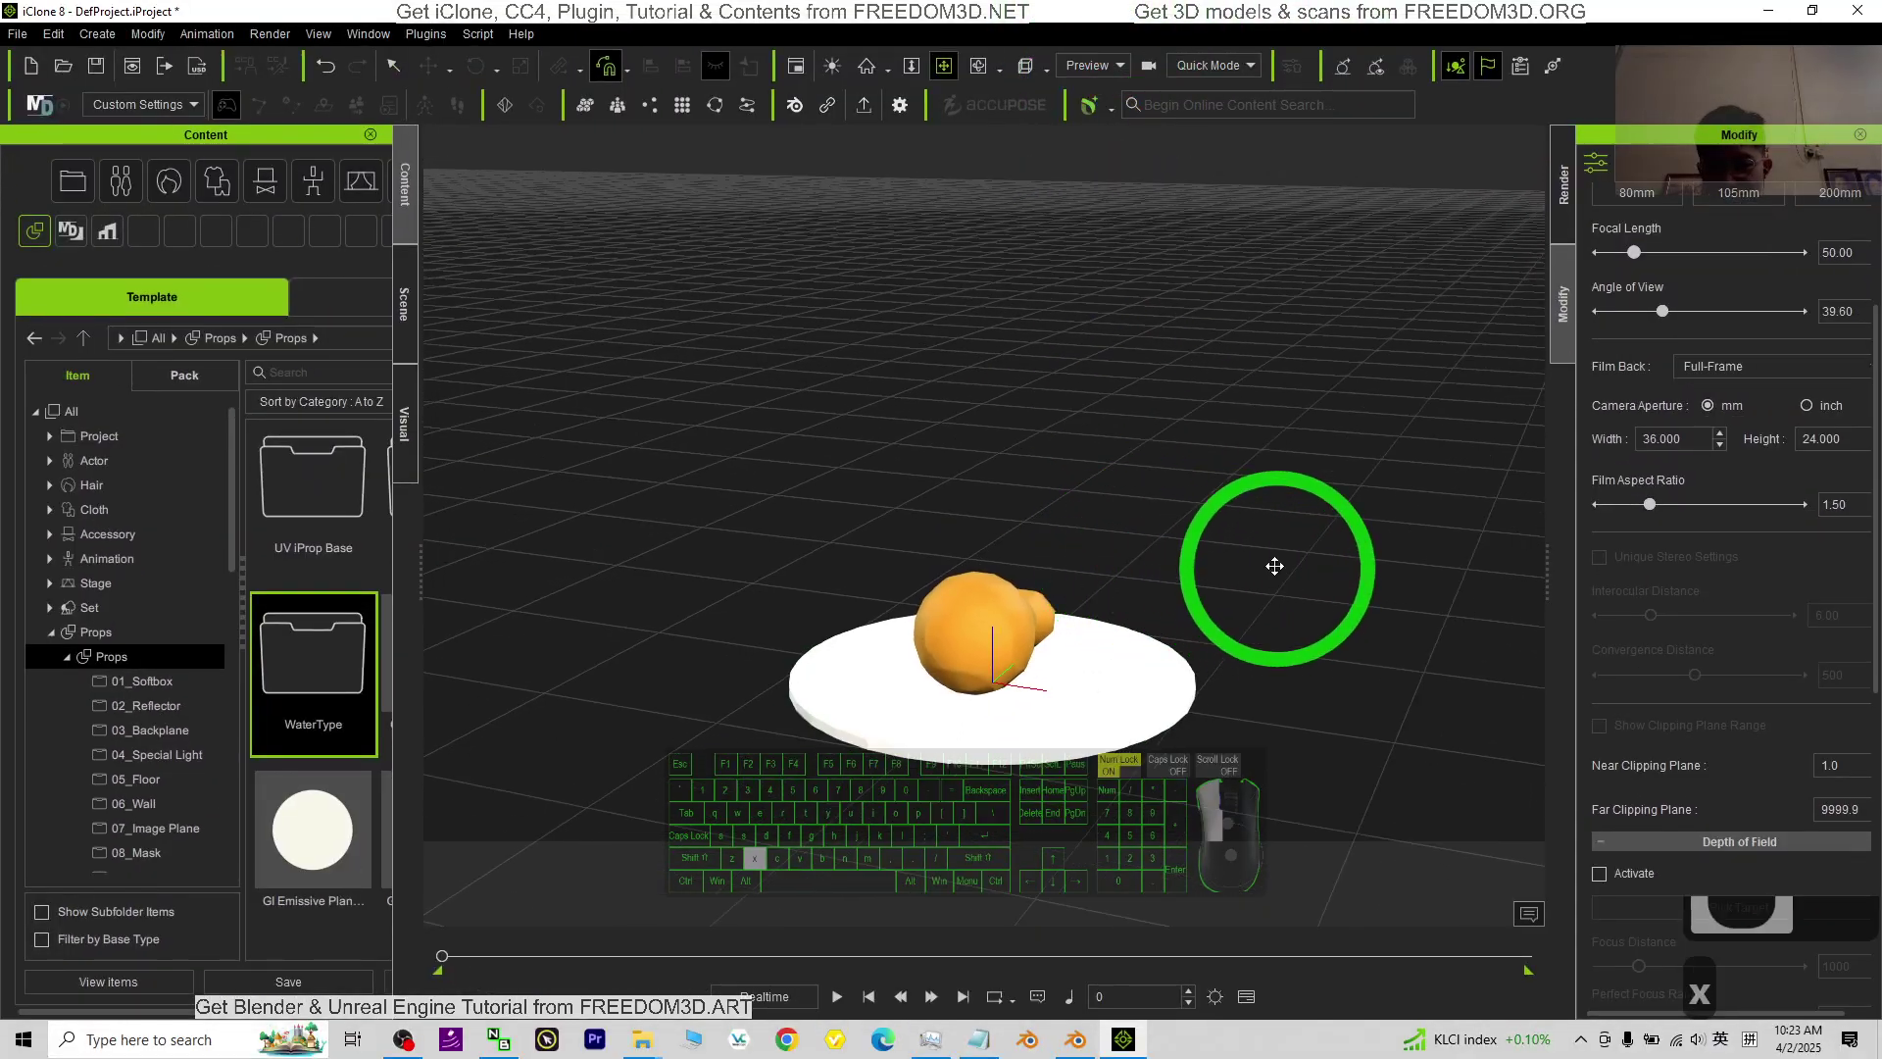
{"action": "key", "text": "c"}
{"action": "left_click_drag", "start_coordinate": [1273, 565], "coordinate": [810, 588]}
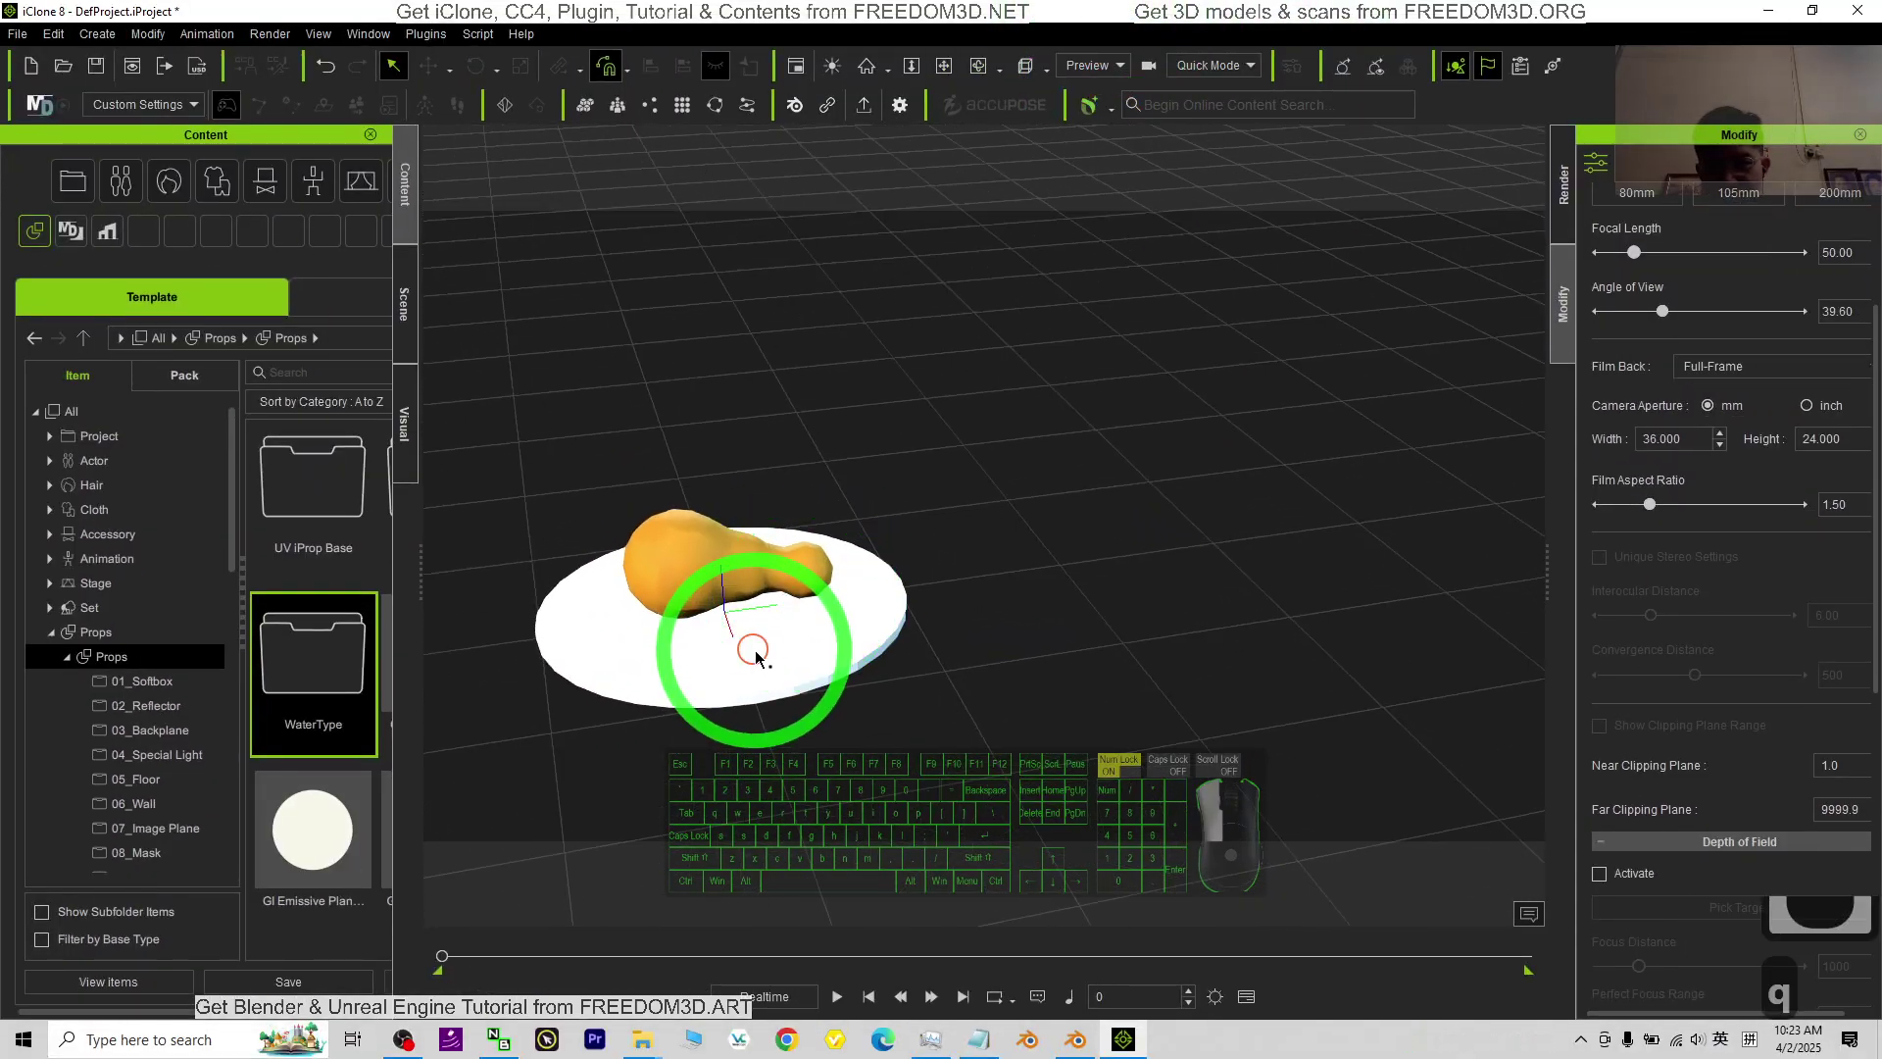
{"action": "left_click", "coordinate": [748, 651]}
{"action": "key", "text": "x"}
{"action": "left_click_drag", "start_coordinate": [789, 651], "coordinate": [1285, 618]}
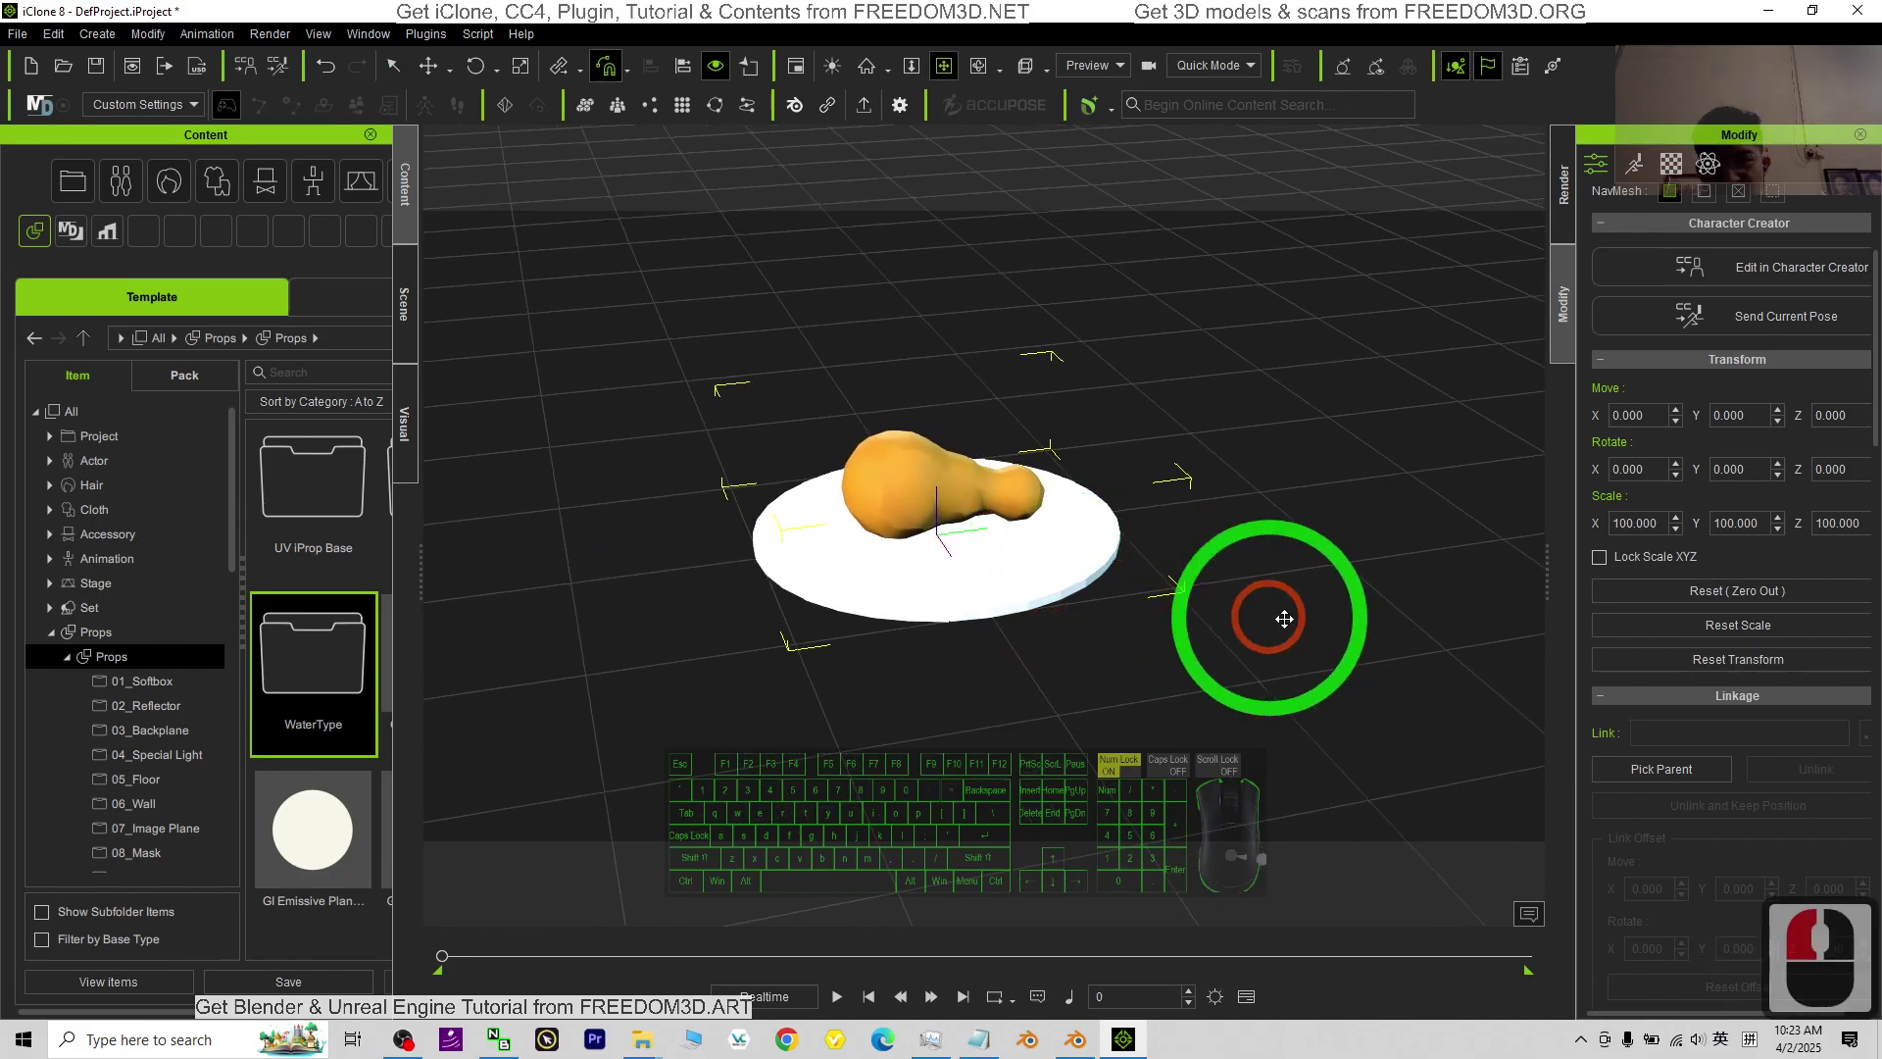
{"action": "scroll", "coordinate": [1210, 601], "scroll_direction": "up", "scroll_amount": 9}
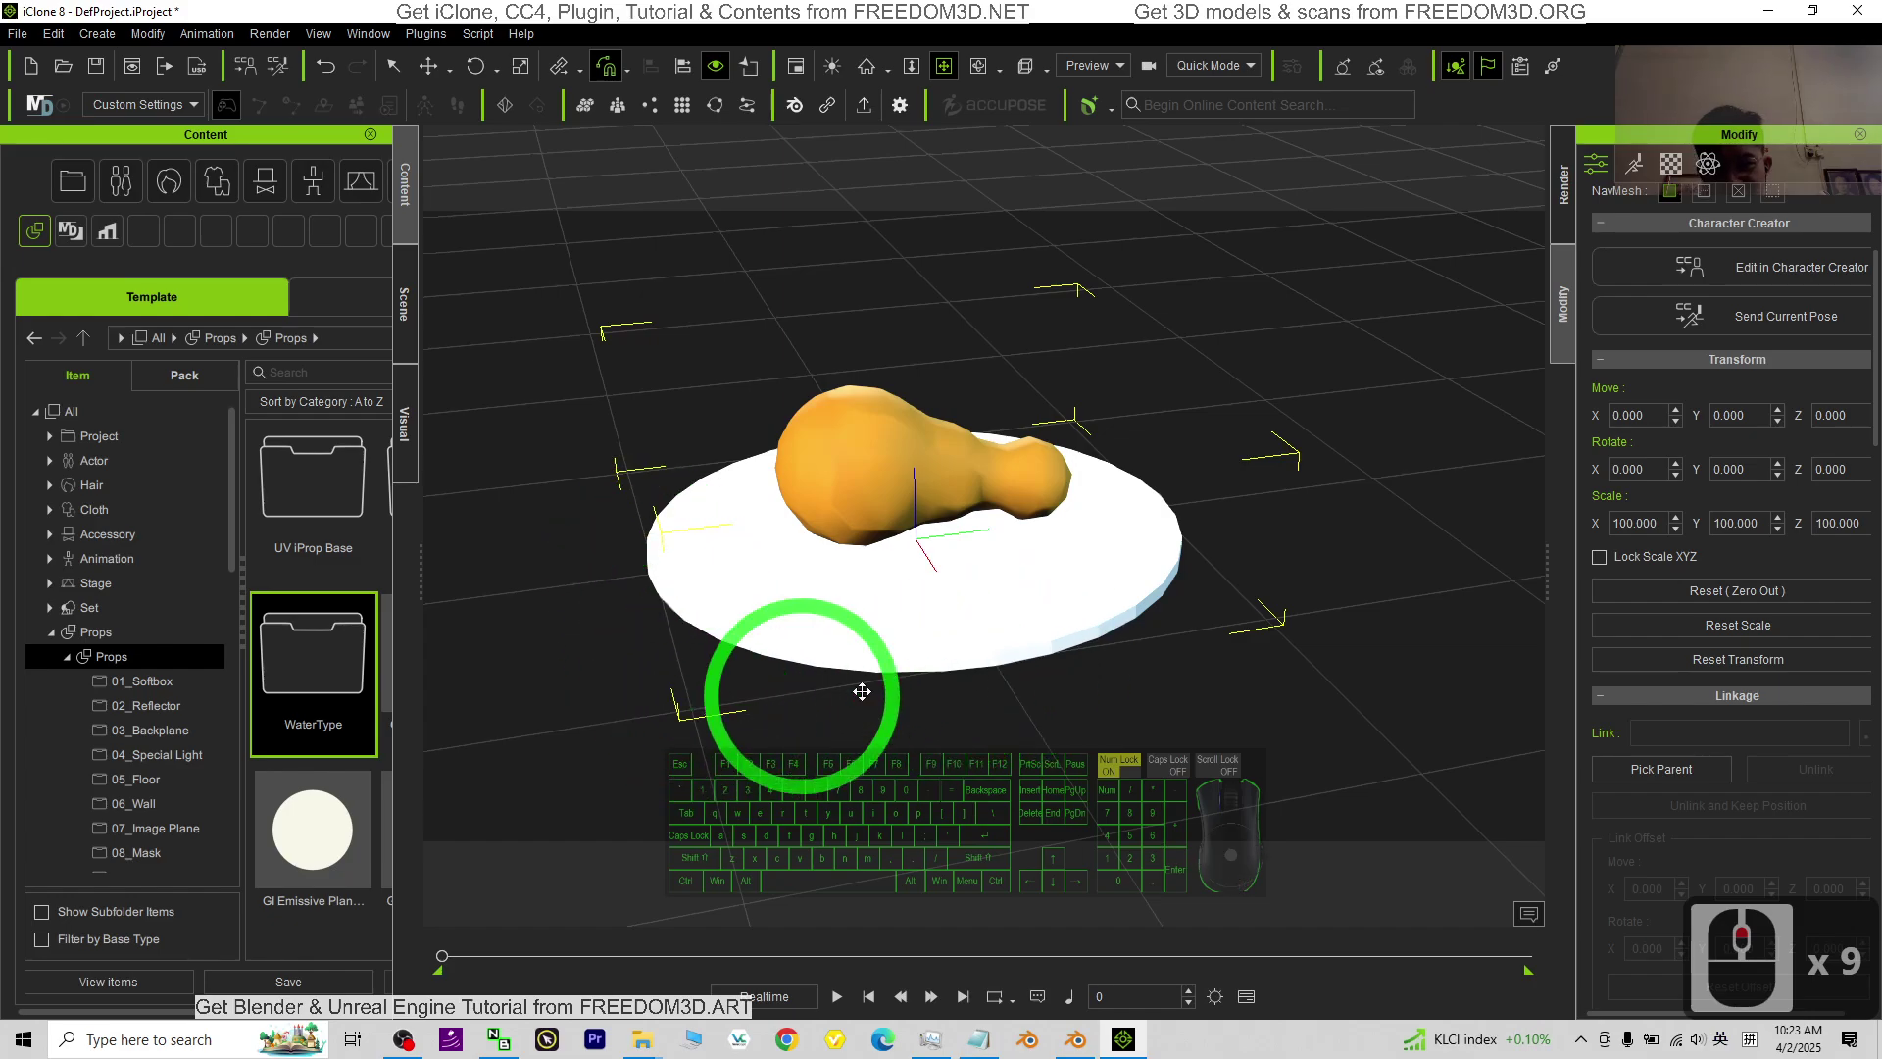
Scale the whole drumstick-and-plate prop down uniformly to 28.
{"action": "key", "text": "e"}
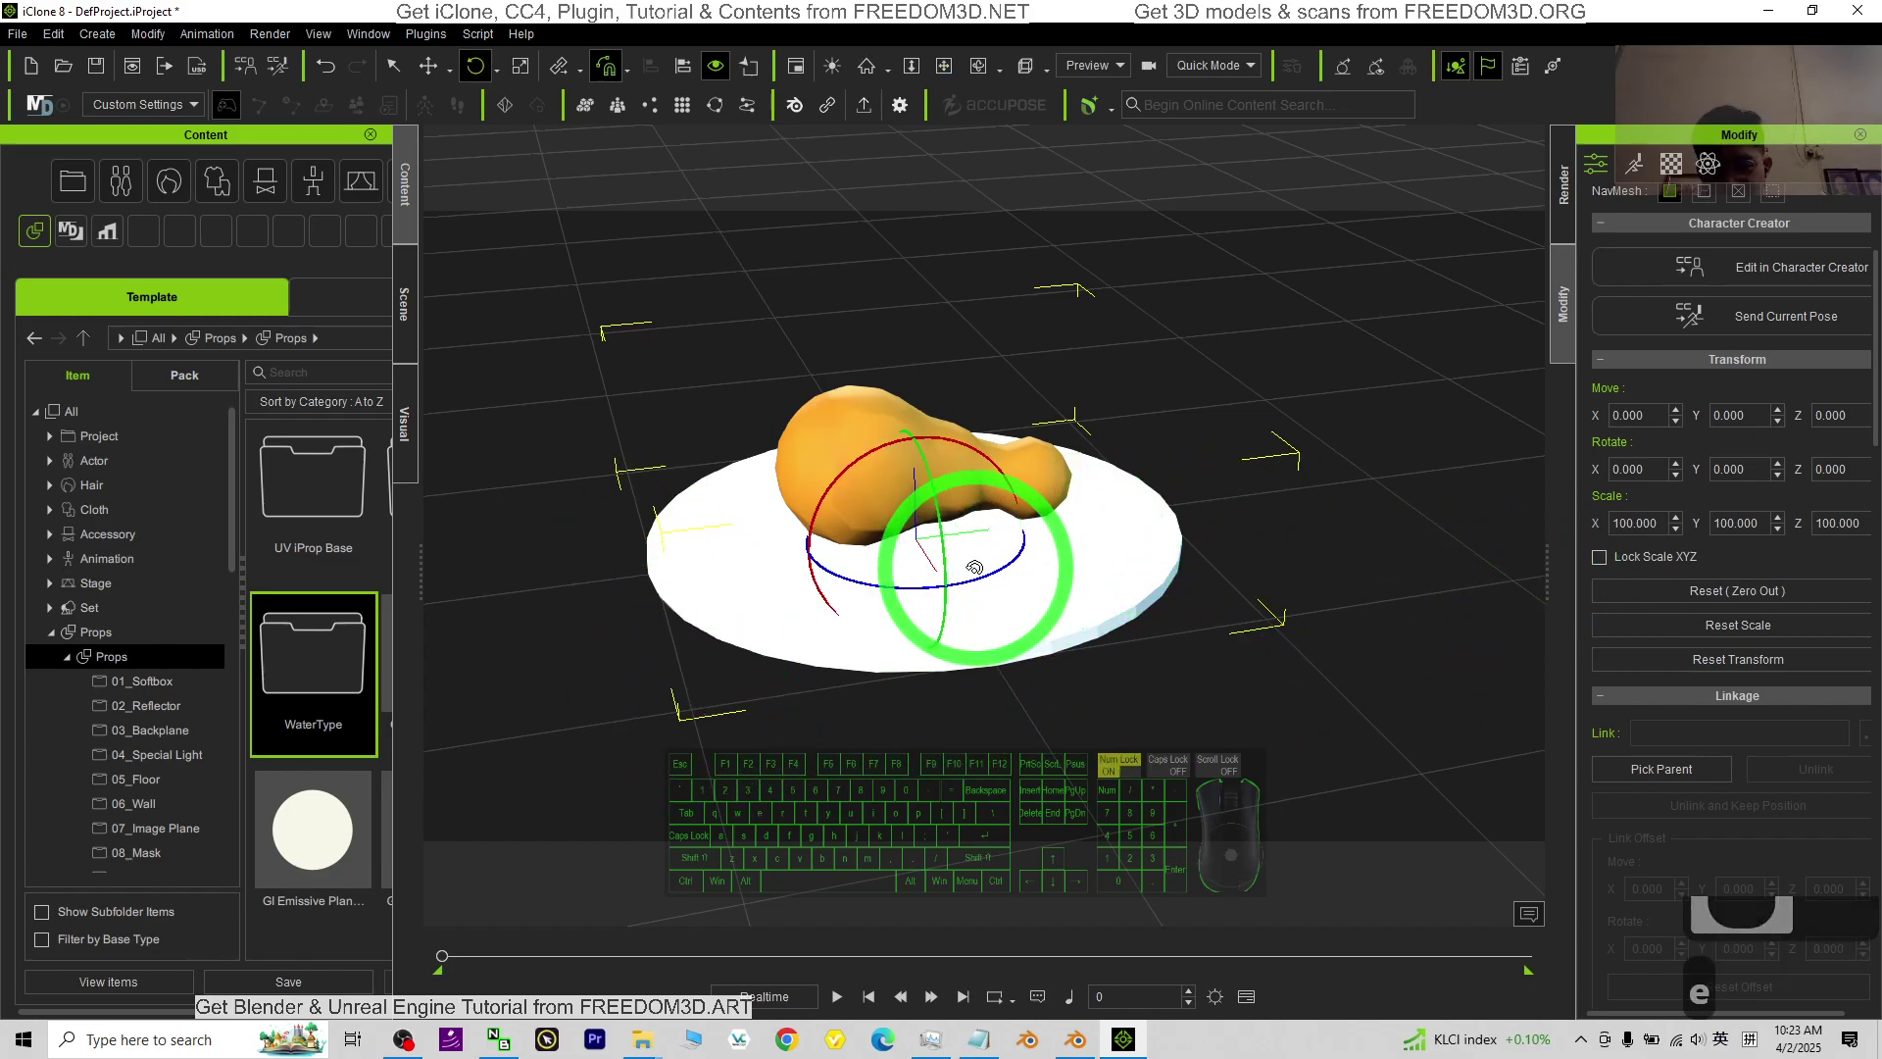
{"action": "key", "text": "r"}
{"action": "left_click_drag", "start_coordinate": [917, 545], "coordinate": [1218, 647]}
{"action": "scroll", "coordinate": [956, 672], "scroll_direction": "up", "scroll_amount": 14}
{"action": "key", "text": "x"}
{"action": "key", "text": "c"}
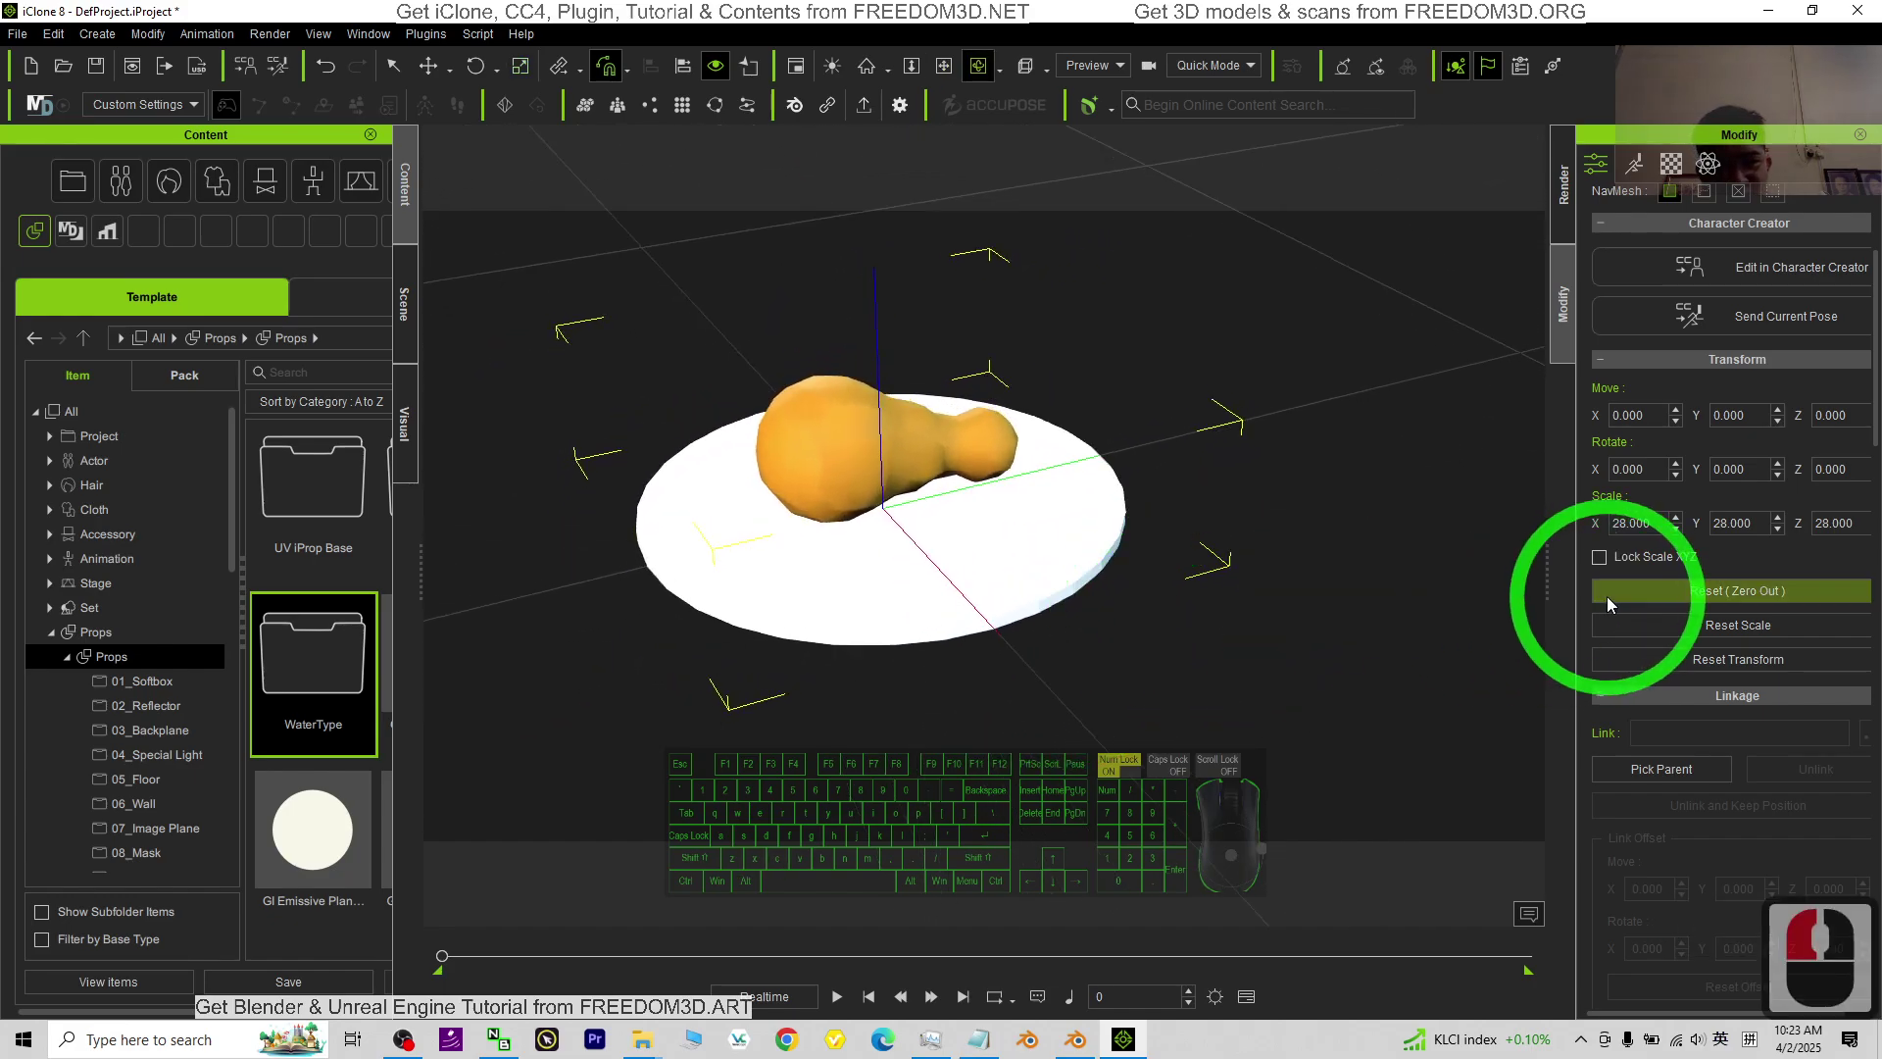
Reset the prop's scale so that its reduced size counts as 100, accepting the removal of all animation.
{"action": "left_click", "coordinate": [1684, 627]}
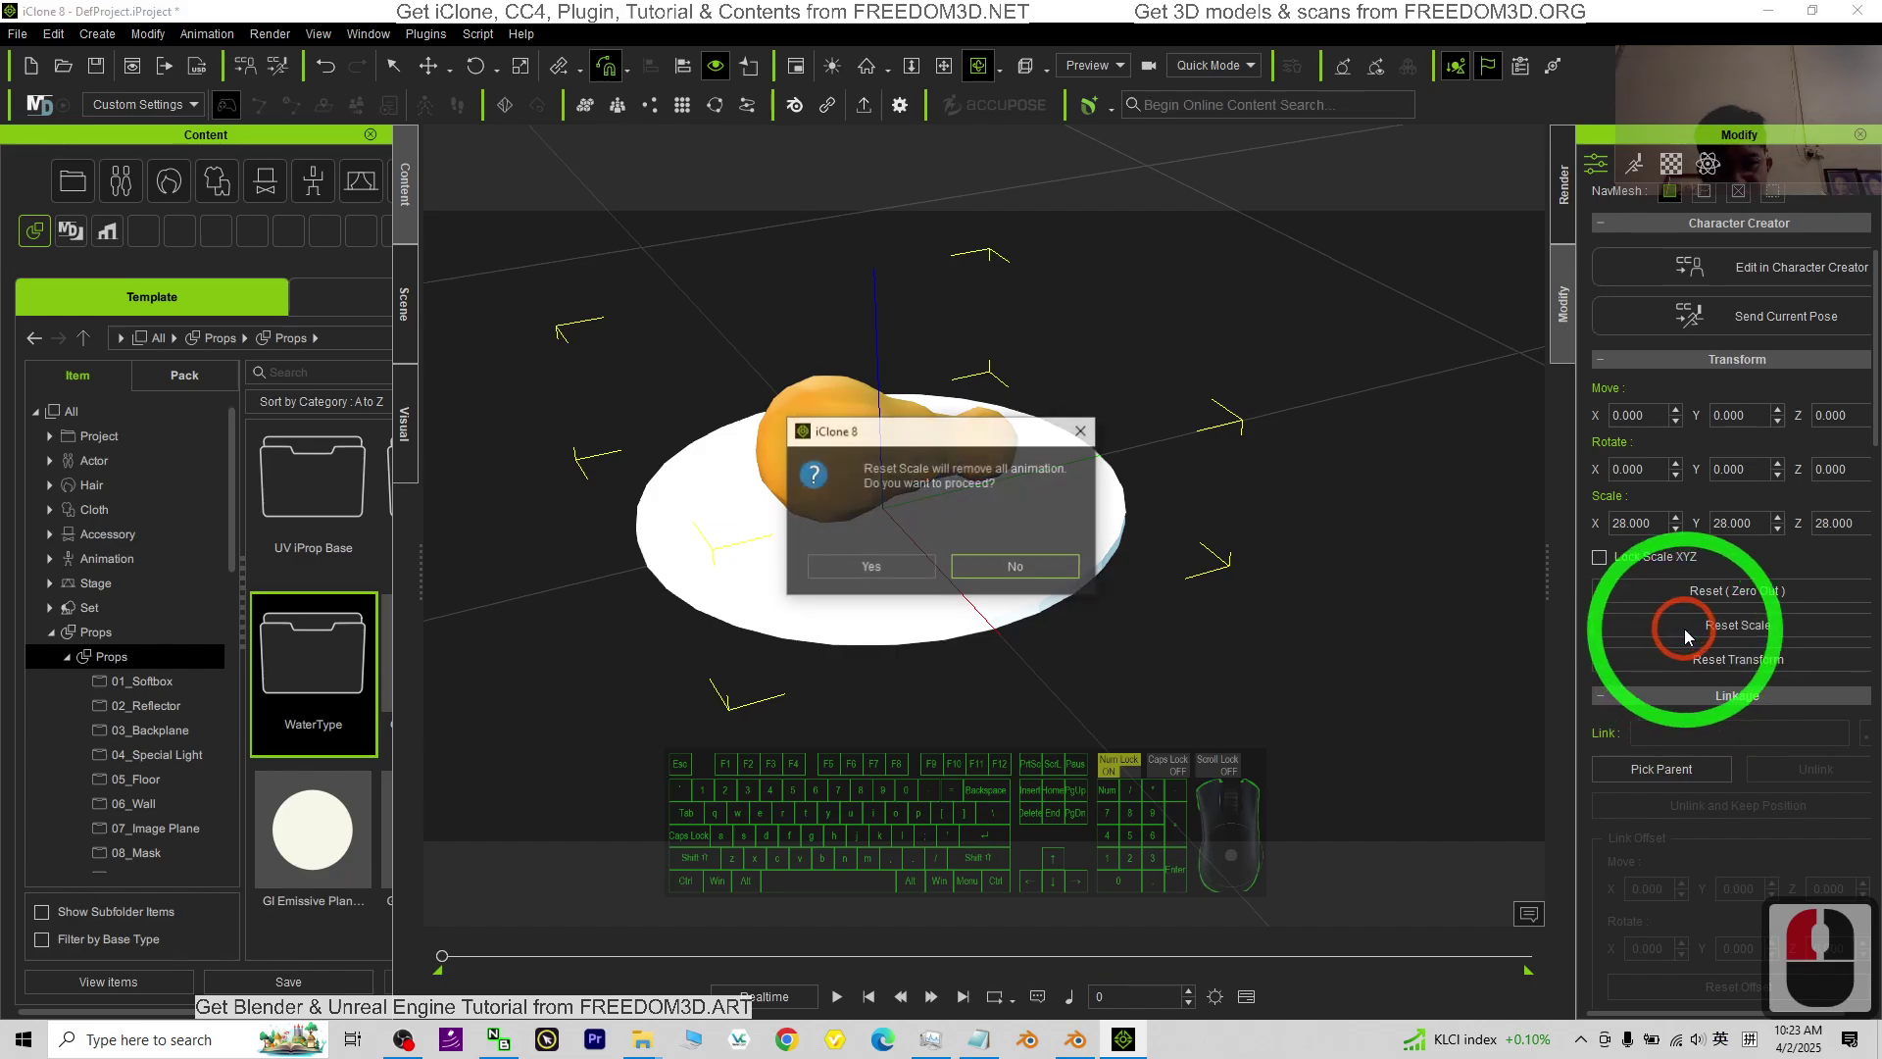
{"action": "left_click", "coordinate": [880, 563]}
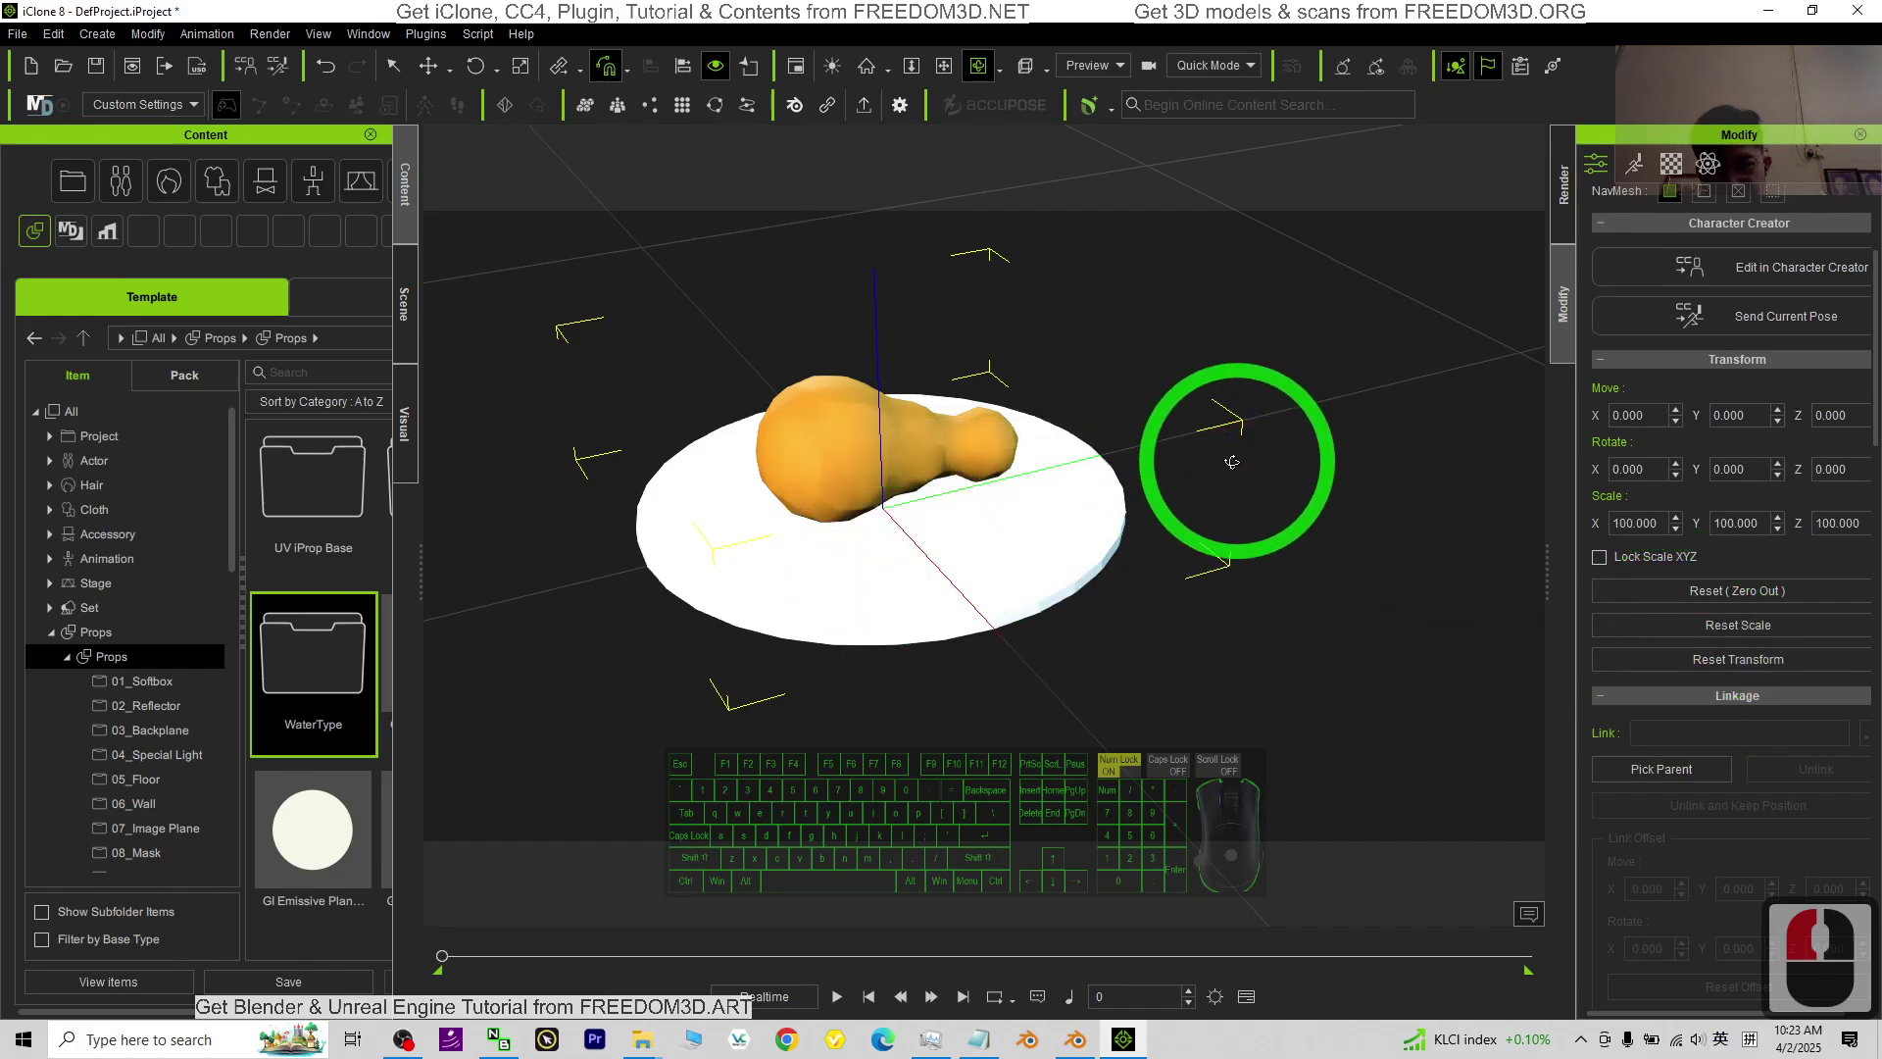
{"action": "scroll", "coordinate": [1142, 499], "scroll_direction": "down", "scroll_amount": 3}
{"action": "key", "text": "x"}
{"action": "left_click_drag", "start_coordinate": [1294, 475], "coordinate": [1303, 505]}
{"action": "key", "text": "c"}
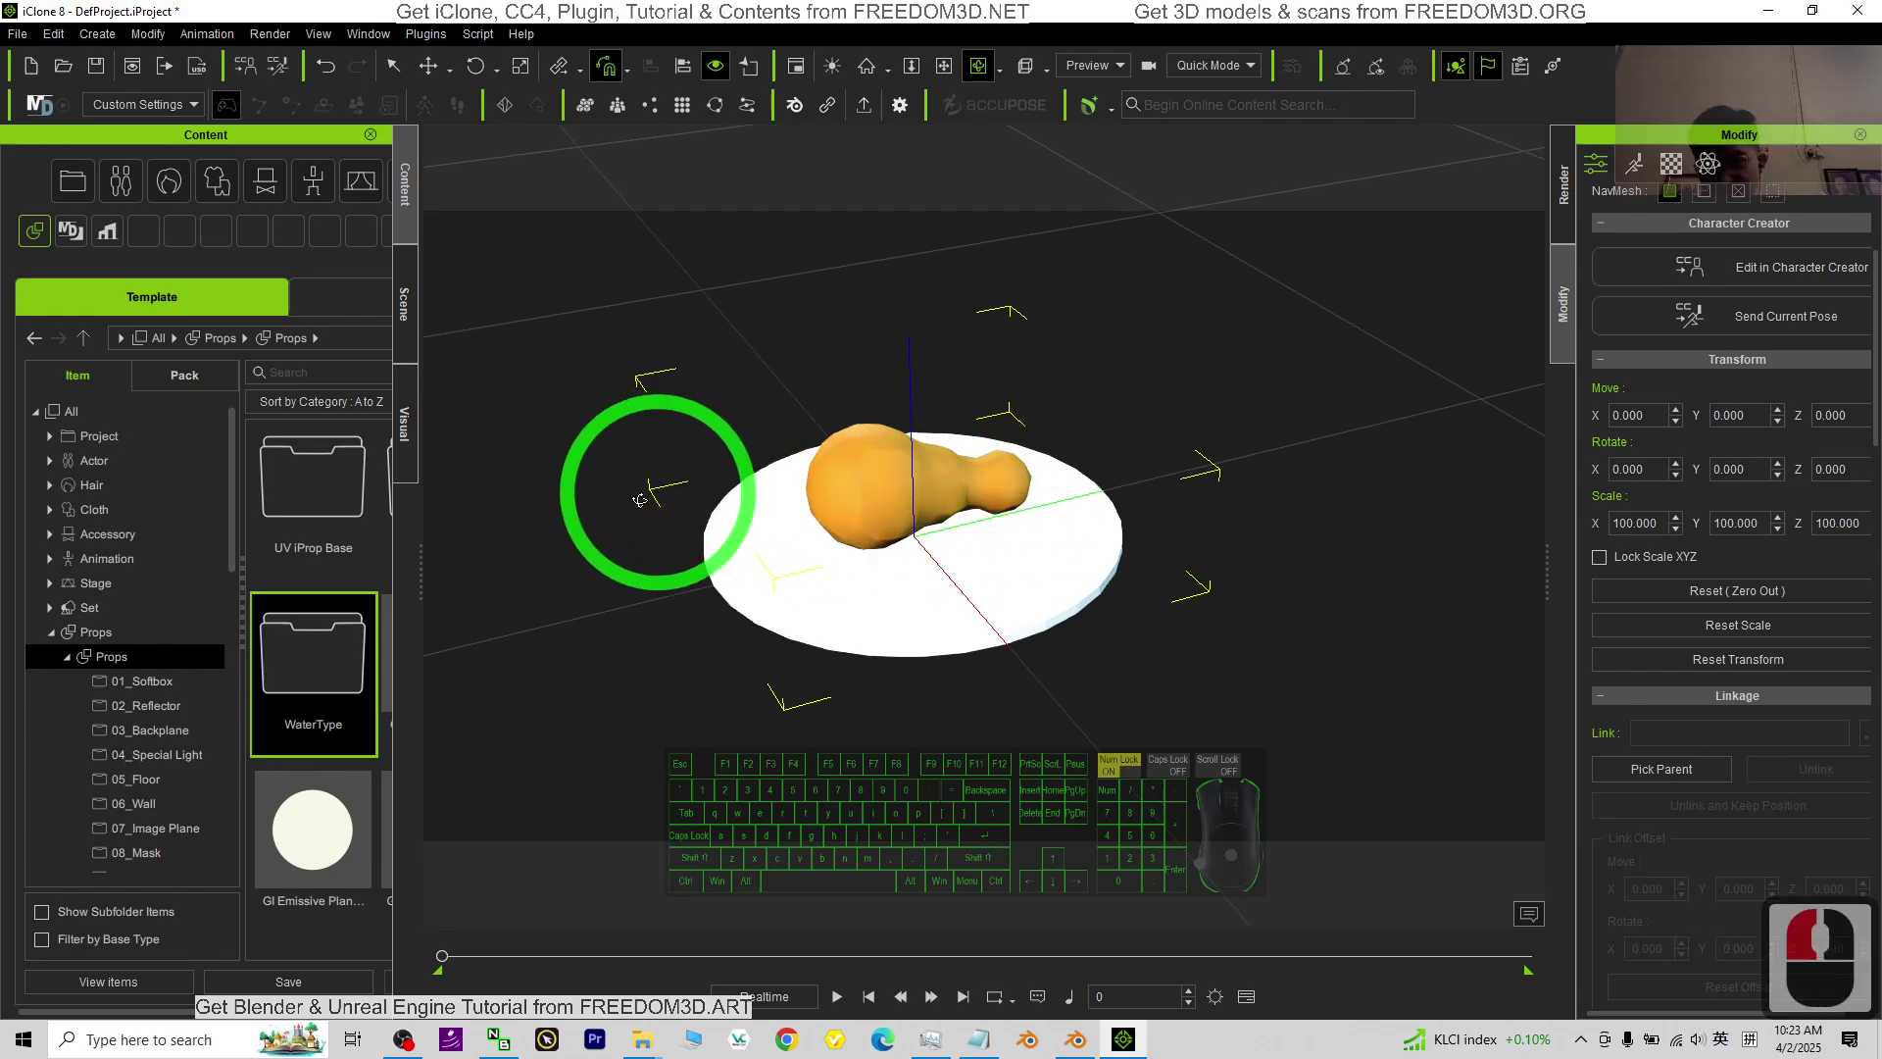
Save the prop to the custom Props library under the name "drumstick 02".
{"action": "left_click_drag", "start_coordinate": [422, 563], "coordinate": [504, 561]}
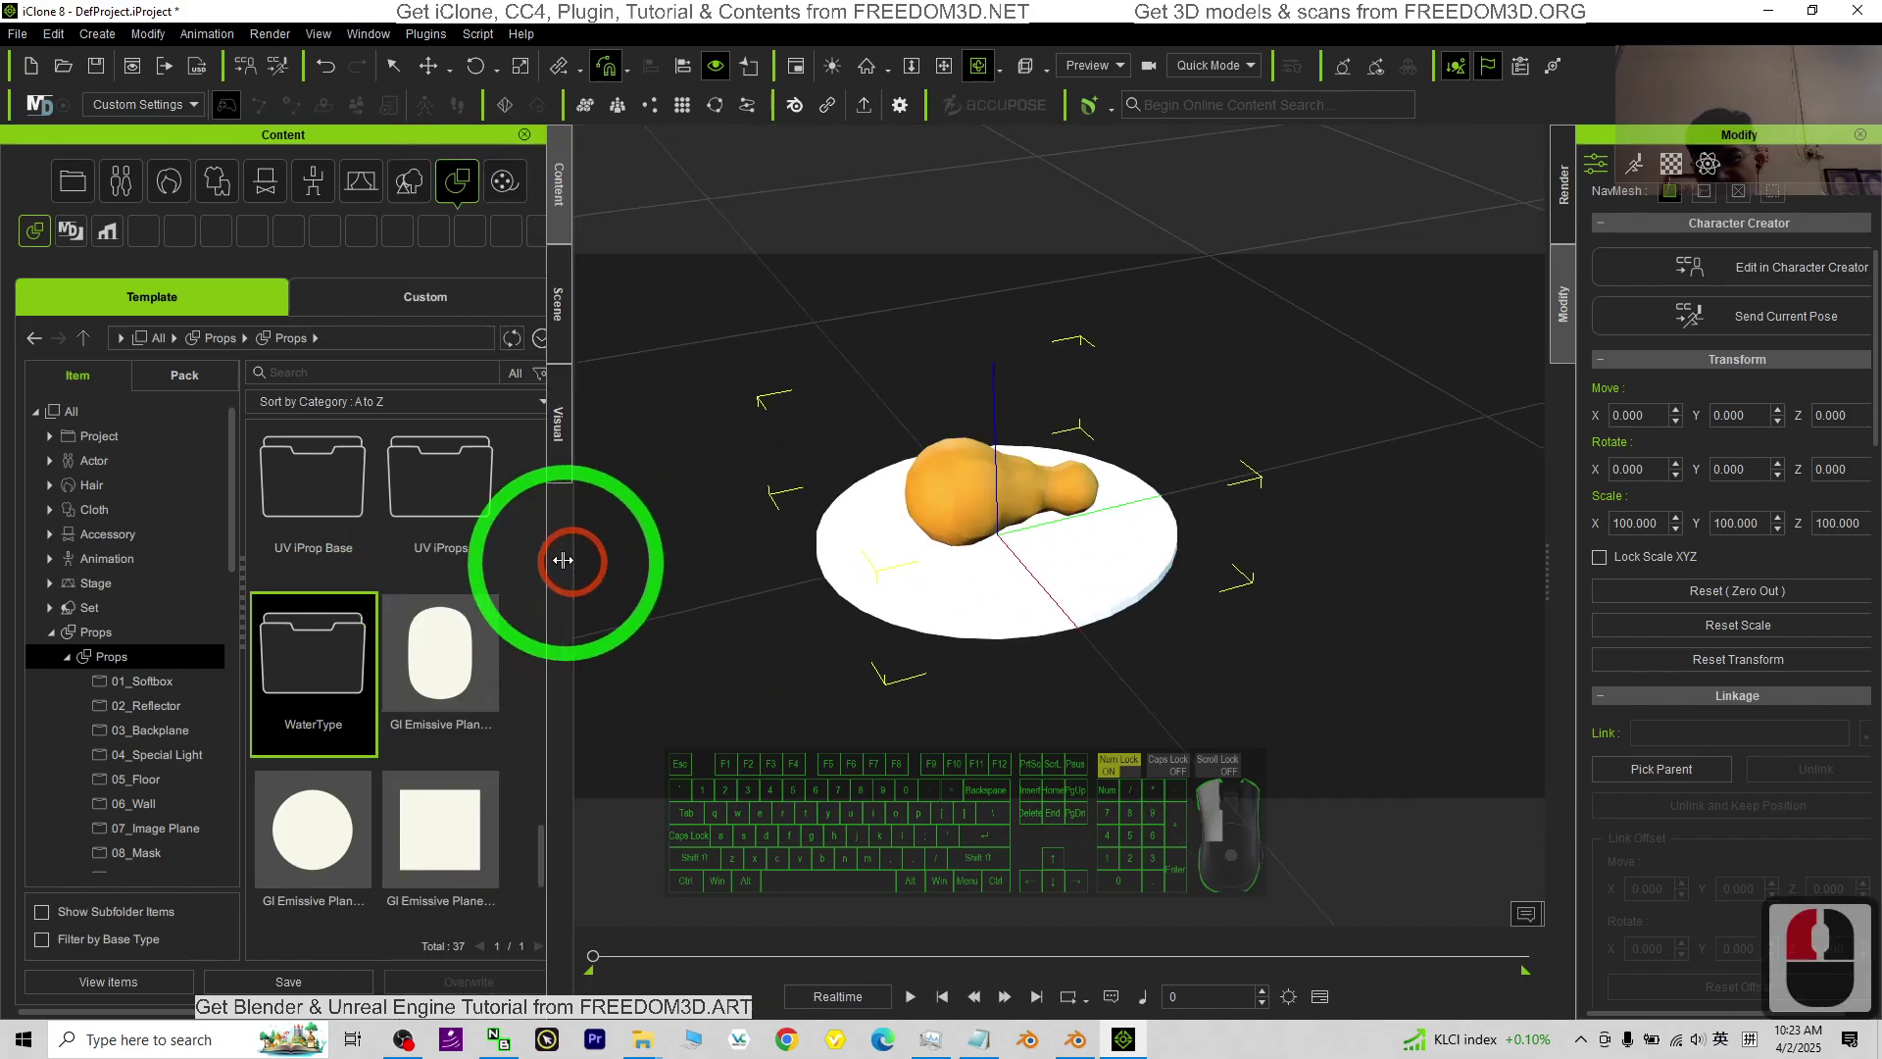
{"action": "left_click", "coordinate": [461, 182]}
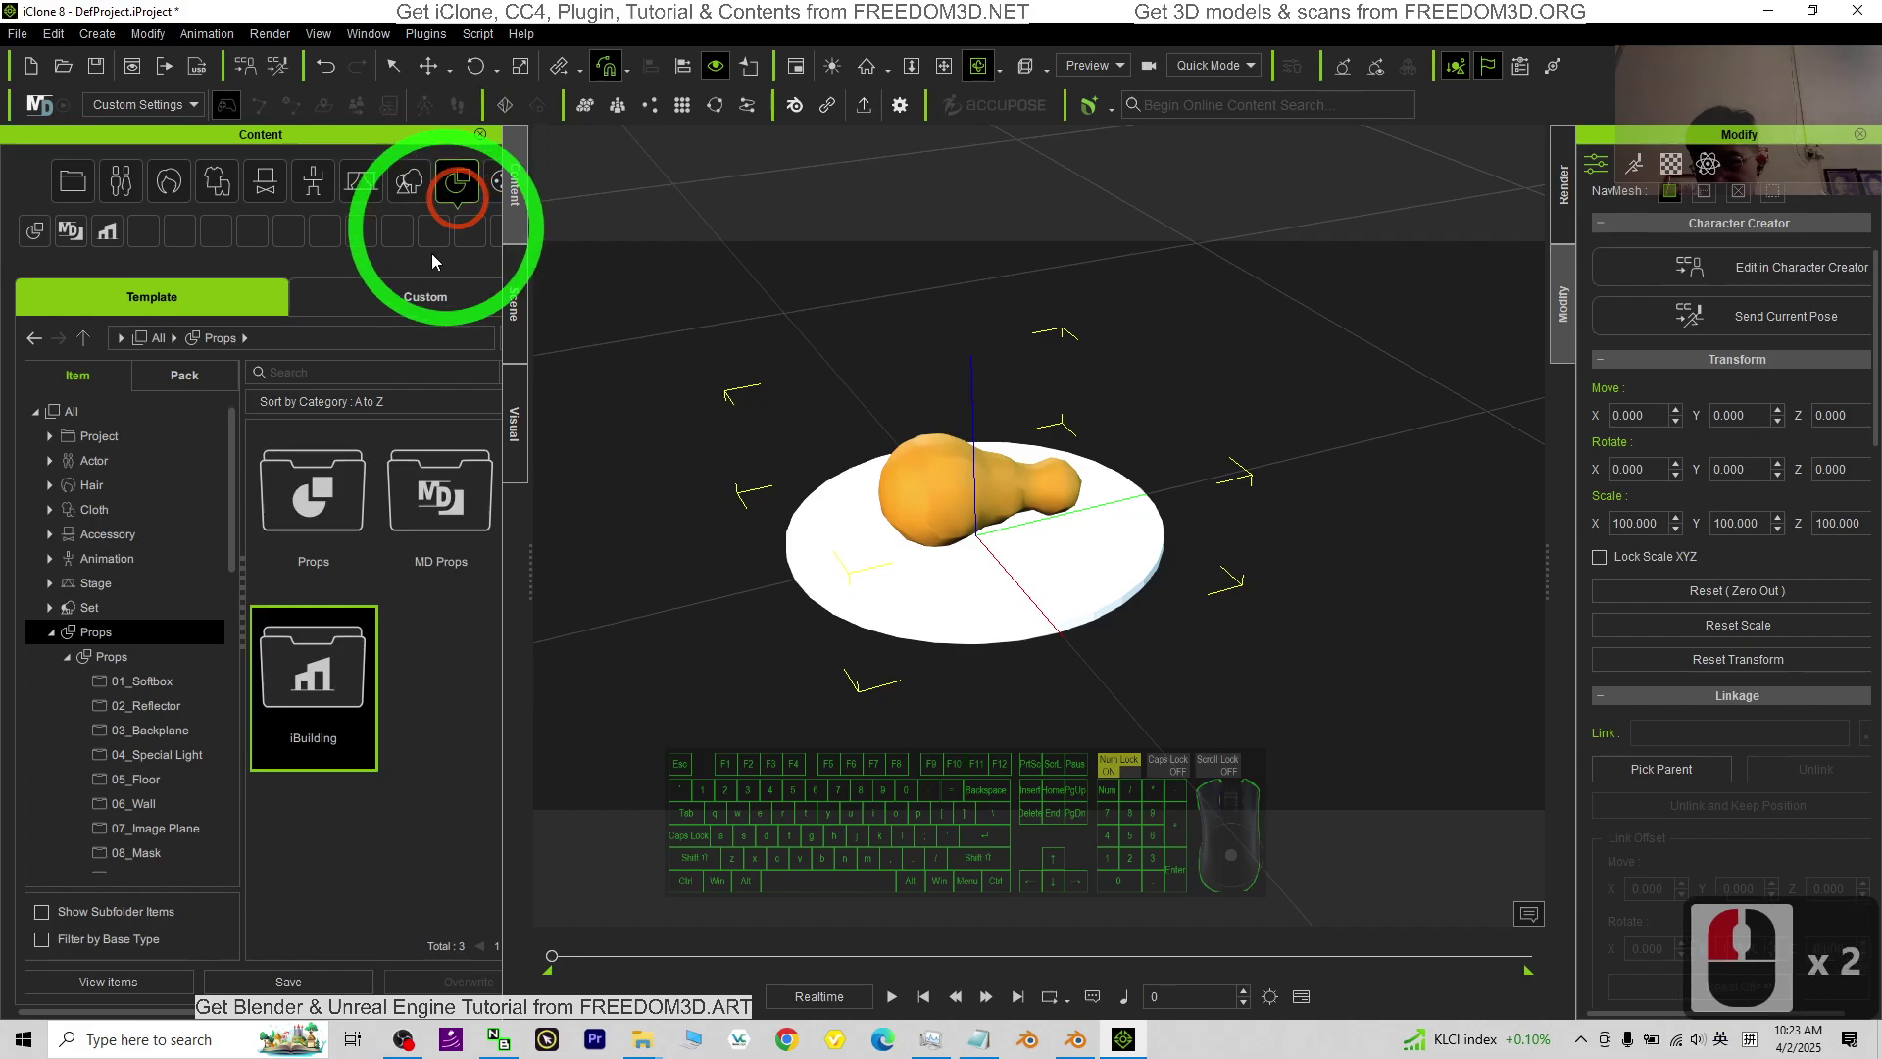
{"action": "double_click", "coordinate": [315, 490]}
{"action": "left_click", "coordinate": [408, 306]}
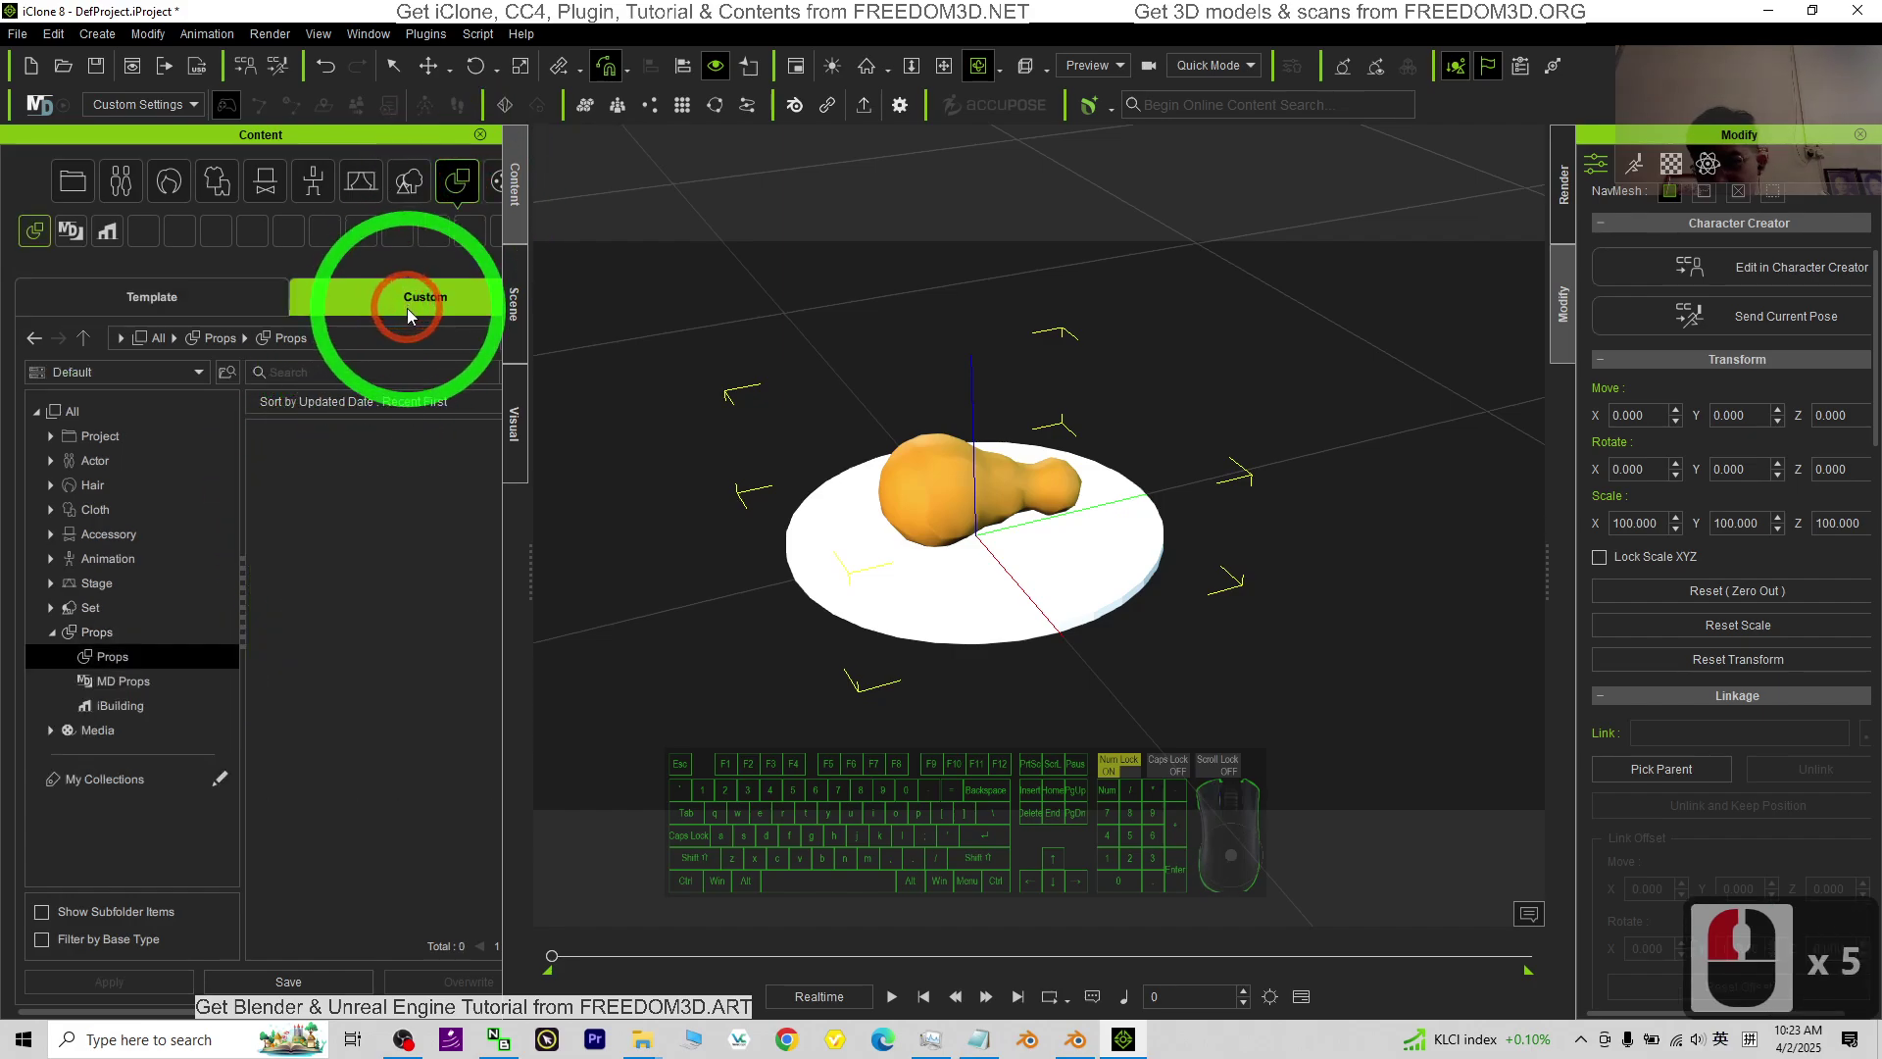
{"action": "left_click", "coordinate": [461, 184]}
{"action": "left_click", "coordinate": [112, 655]}
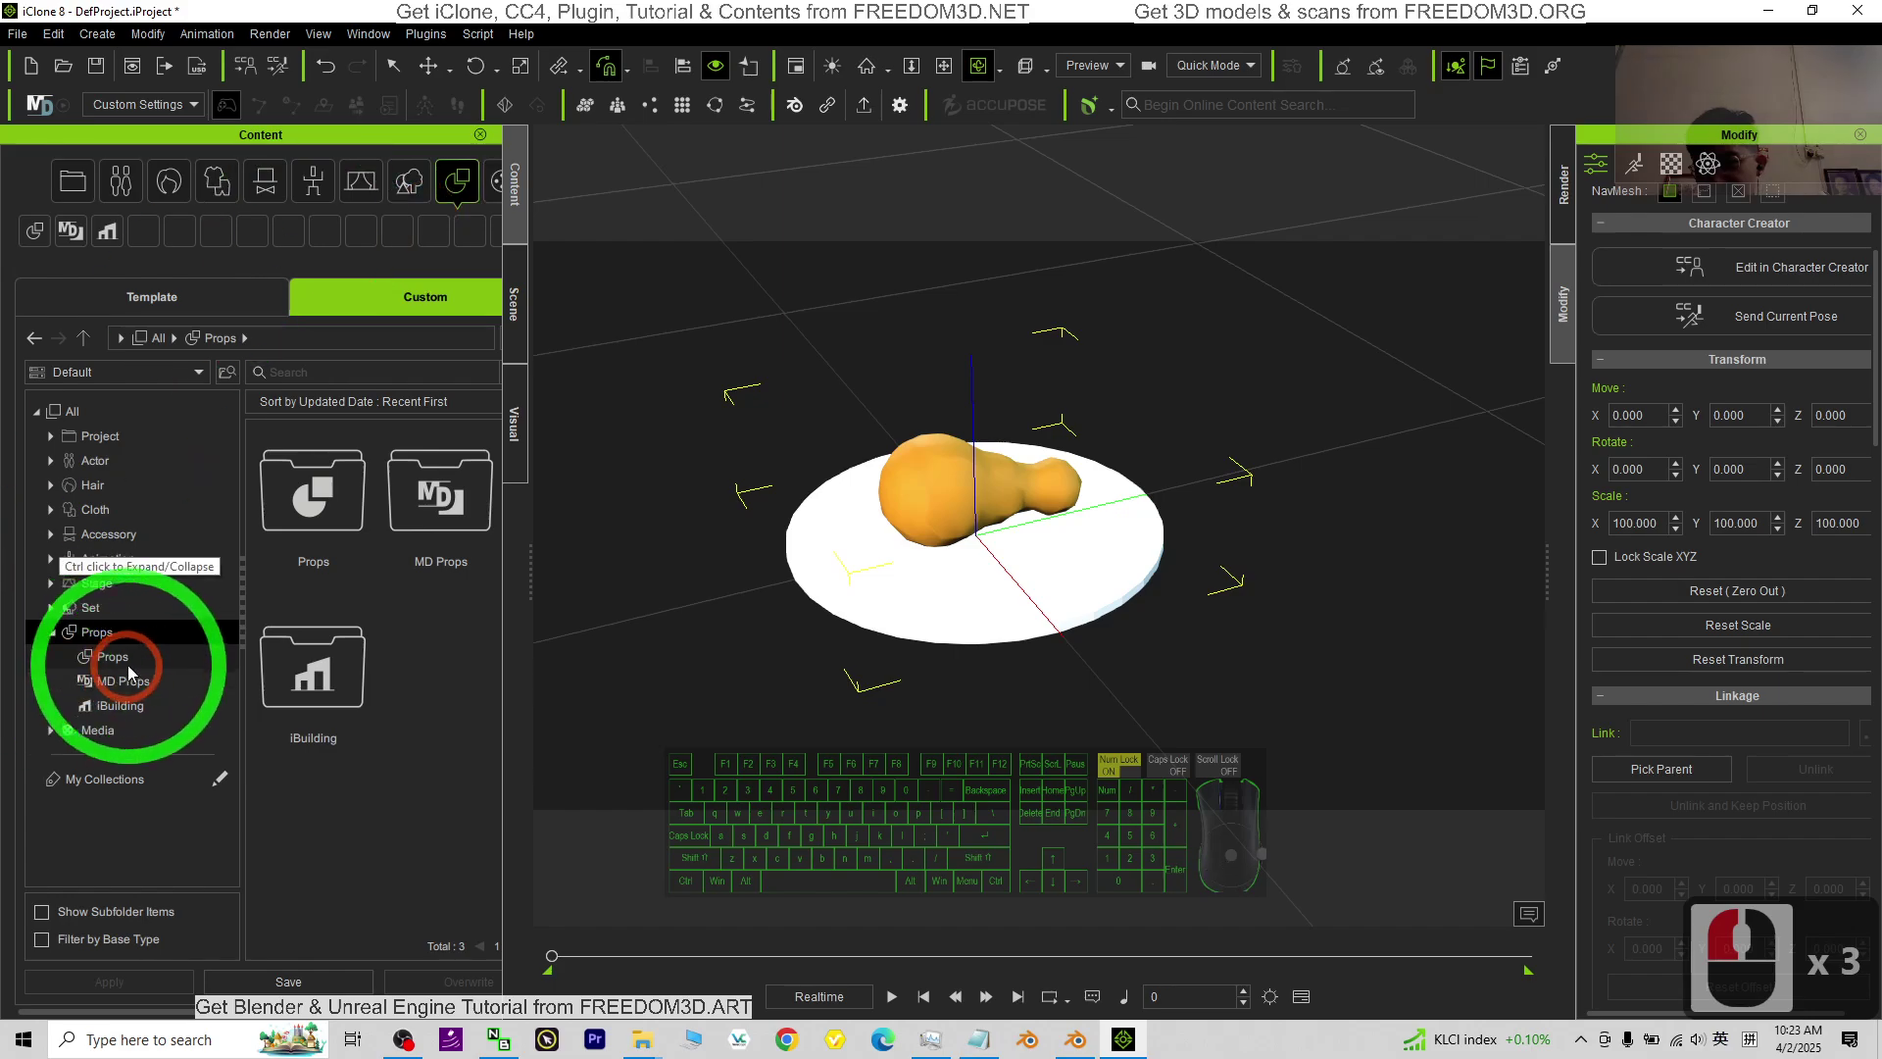
{"action": "left_click", "coordinate": [371, 488]}
{"action": "left_click", "coordinate": [288, 981]}
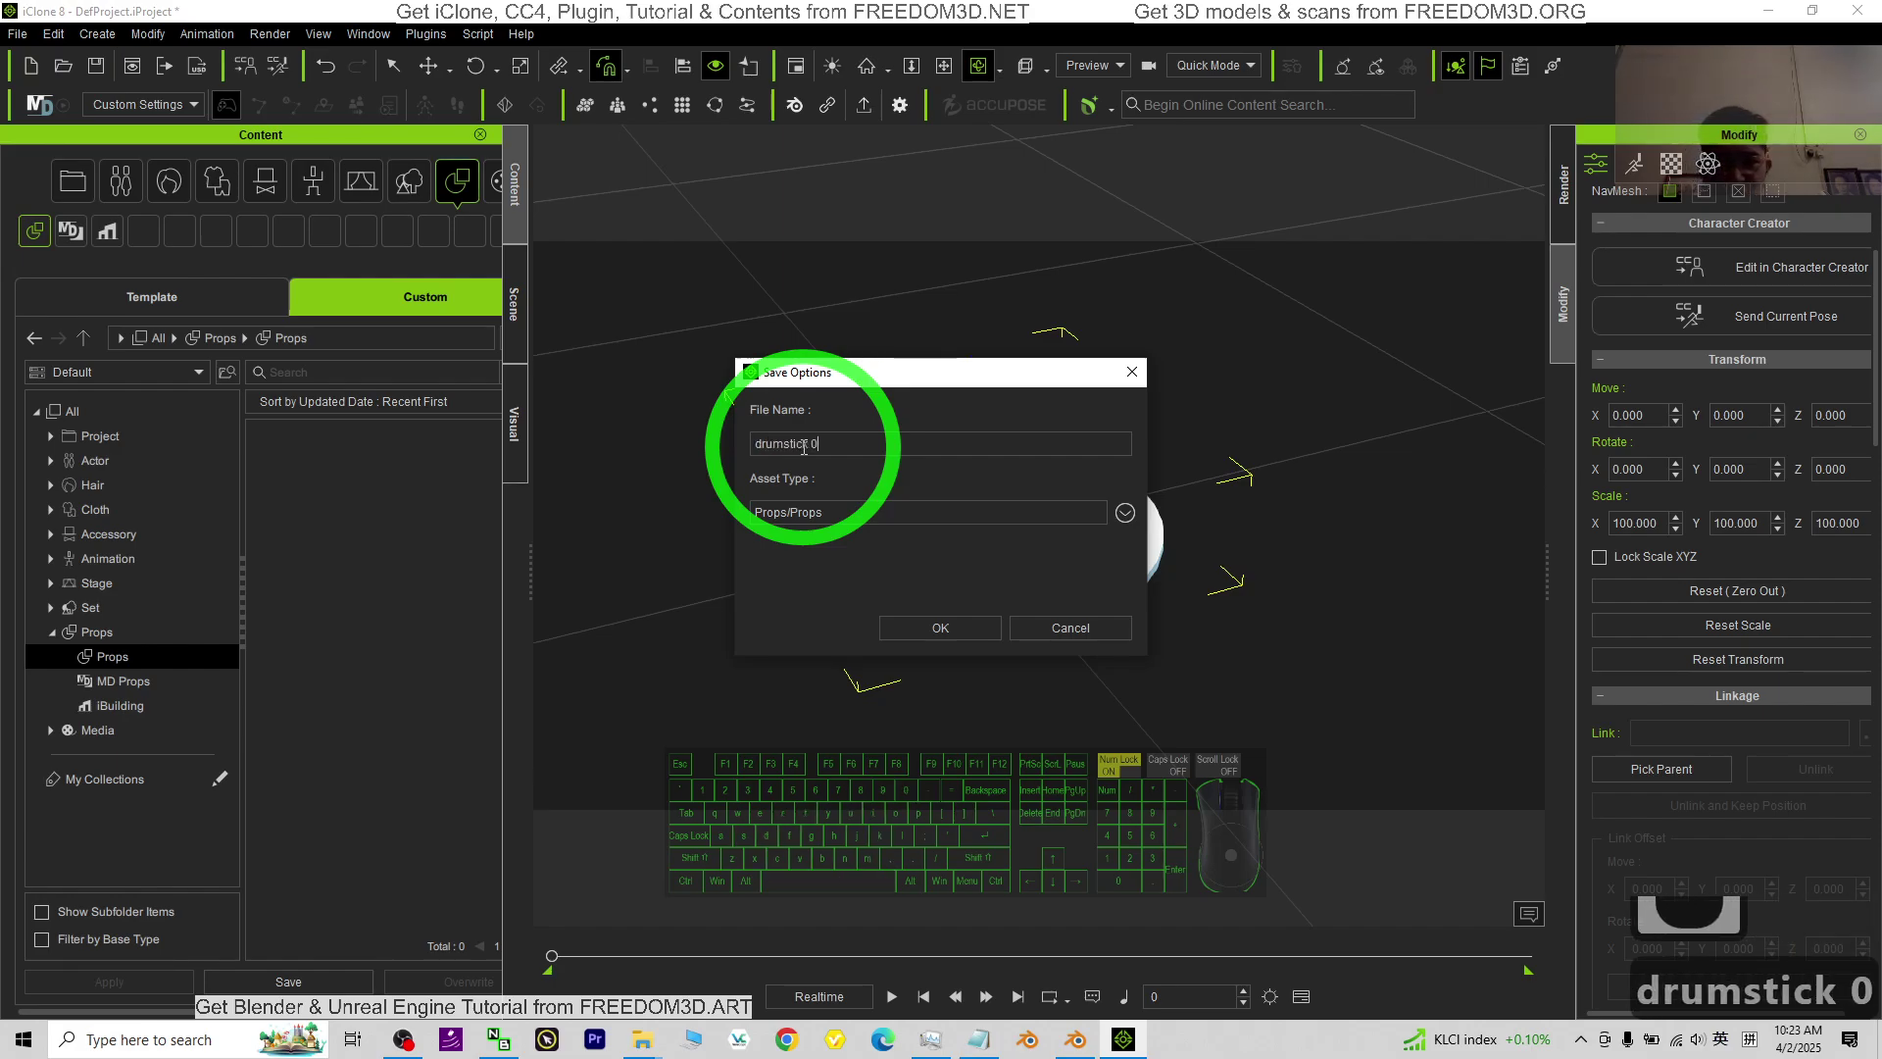
{"action": "key", "text": "Return"}
Place a second copy of the saved drumstick 02 prop in the scene at X 0, Y 100, beside the original.
{"action": "scroll", "coordinate": [769, 480], "scroll_direction": "down", "scroll_amount": 6}
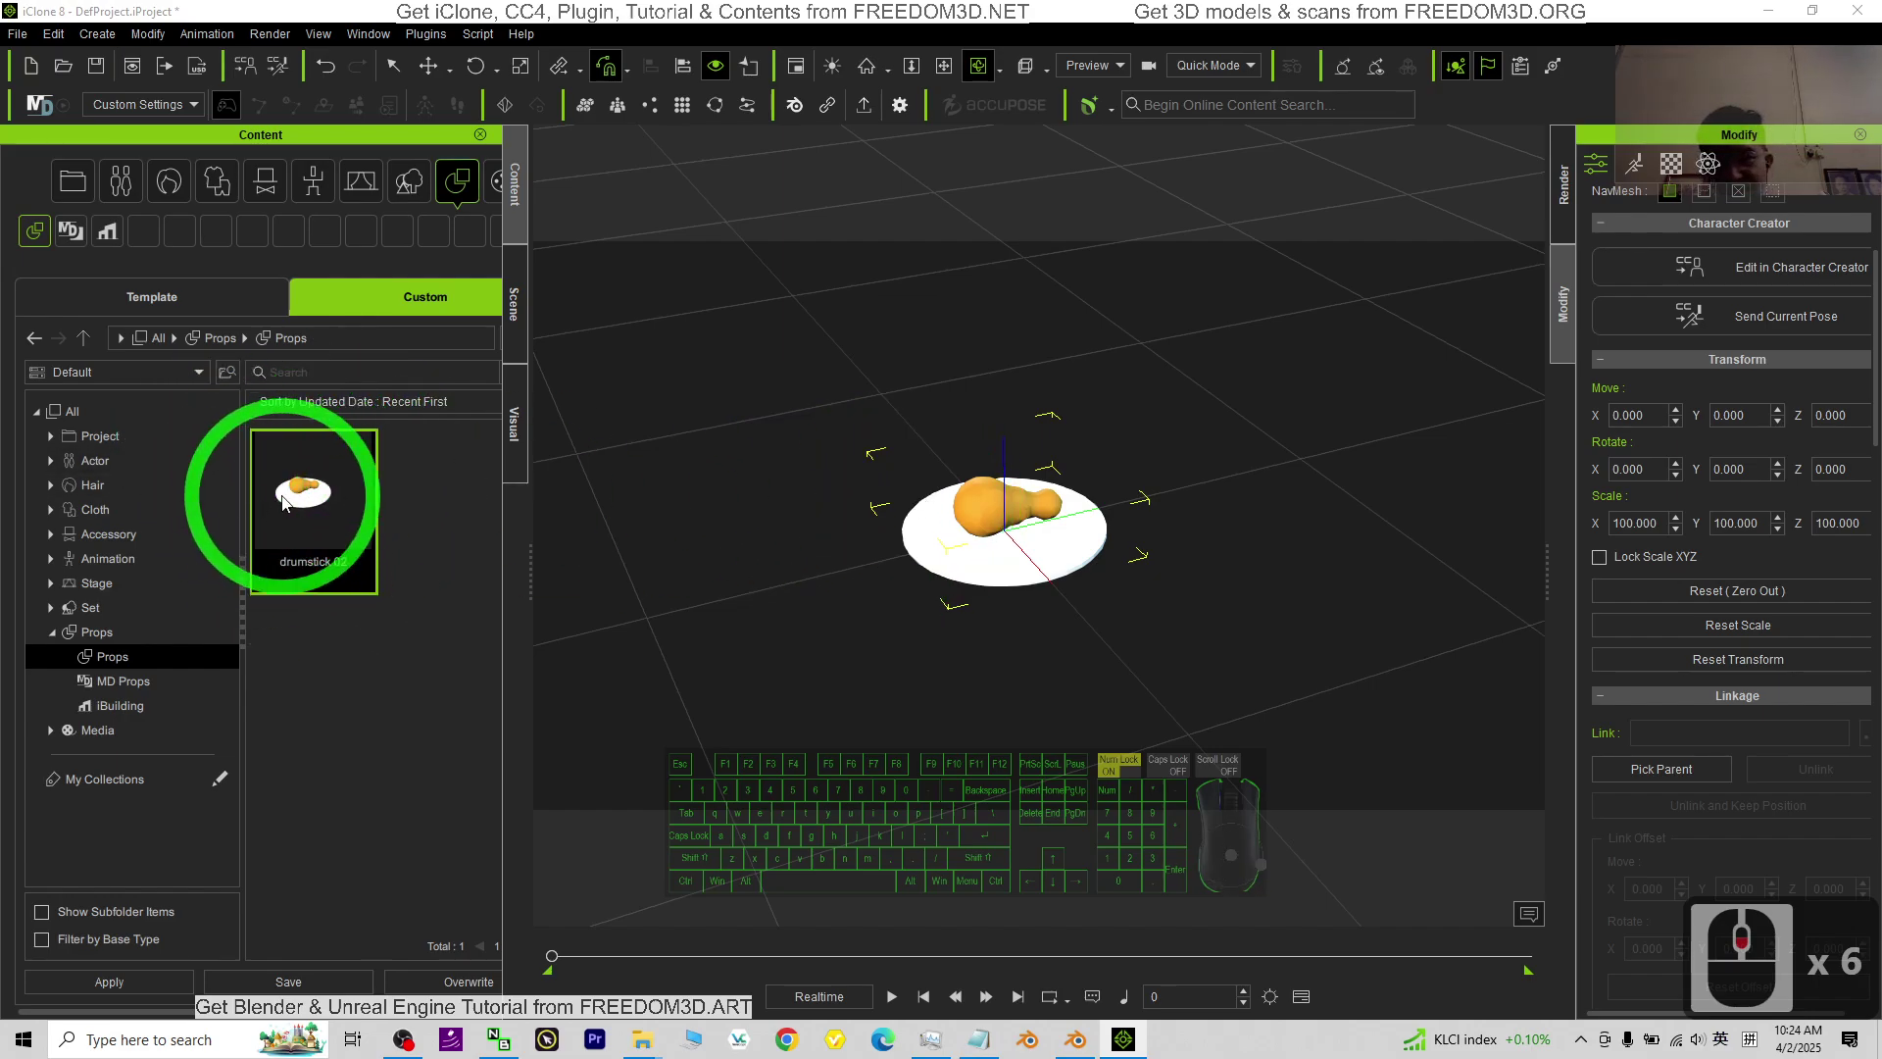
{"action": "left_click_drag", "start_coordinate": [347, 487], "coordinate": [1323, 456]}
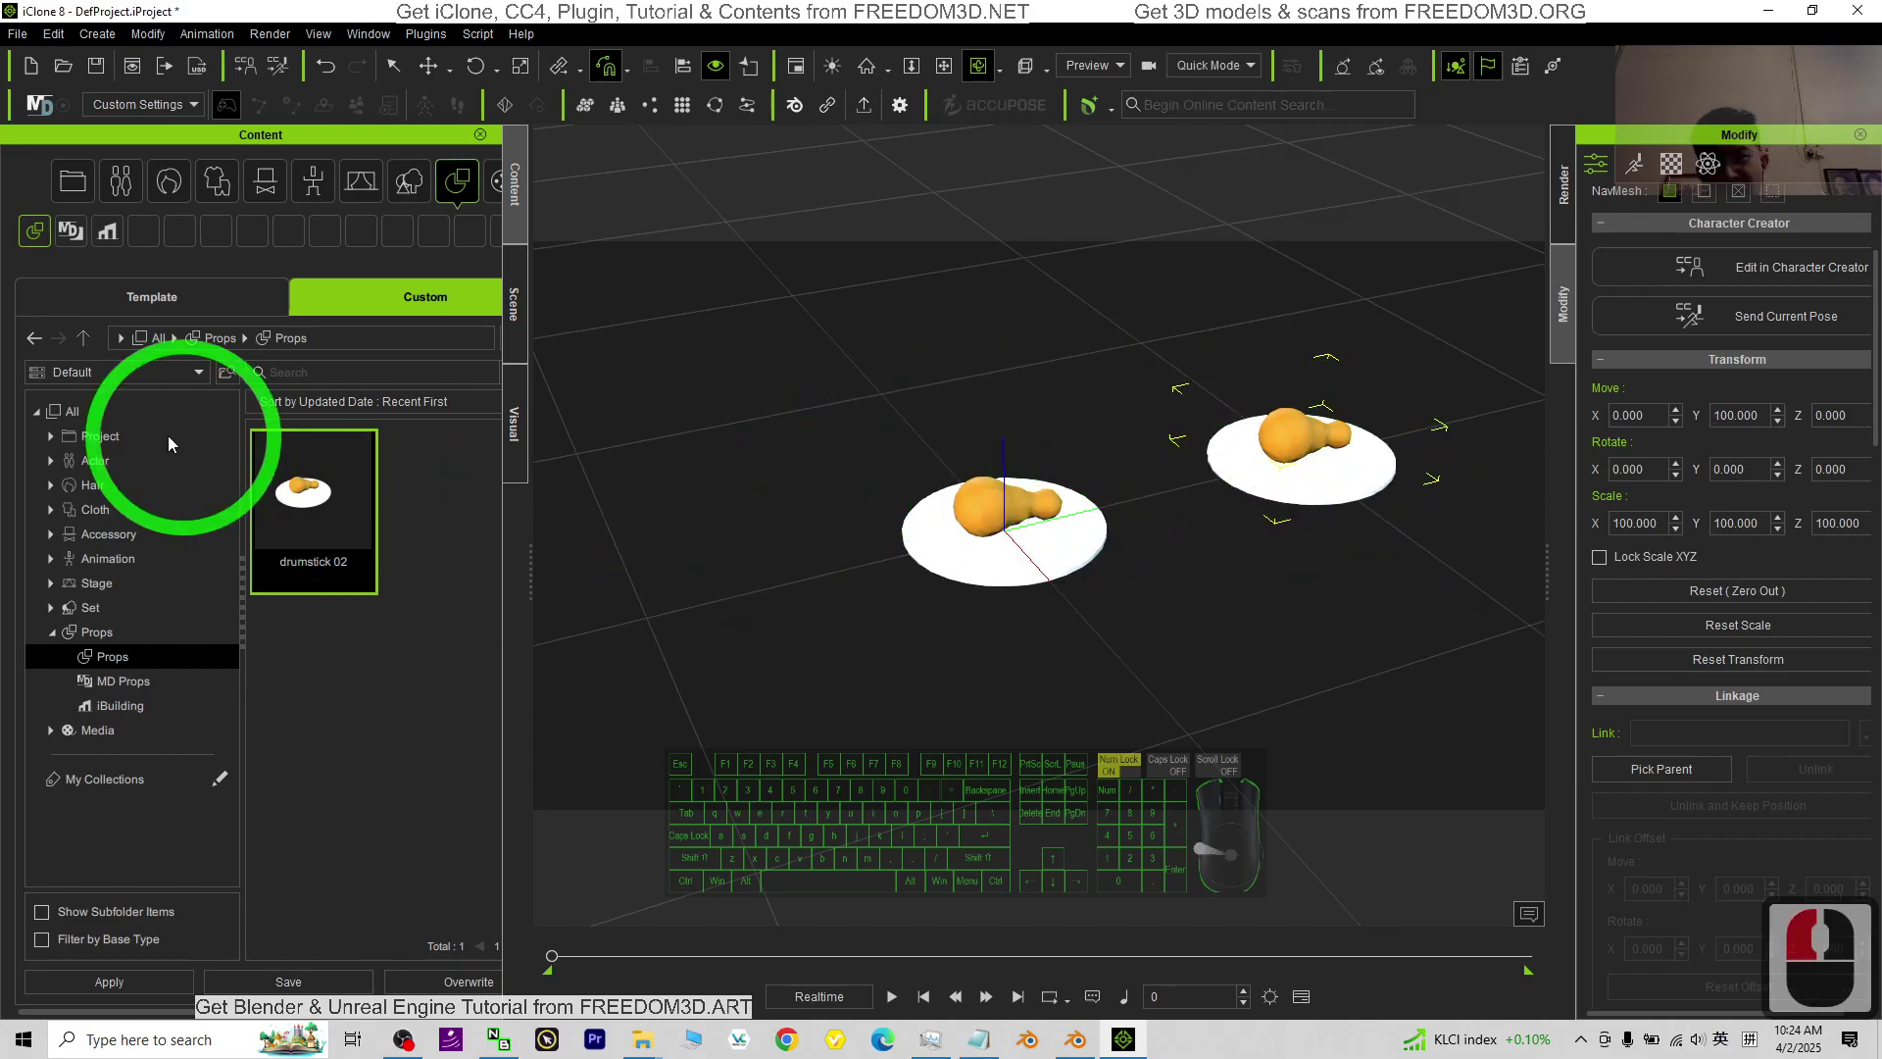
Place a third copy of the saved drumstick 02 prop in the scene at X -100, Y 0.
{"action": "left_click_drag", "start_coordinate": [315, 504], "coordinate": [891, 391]}
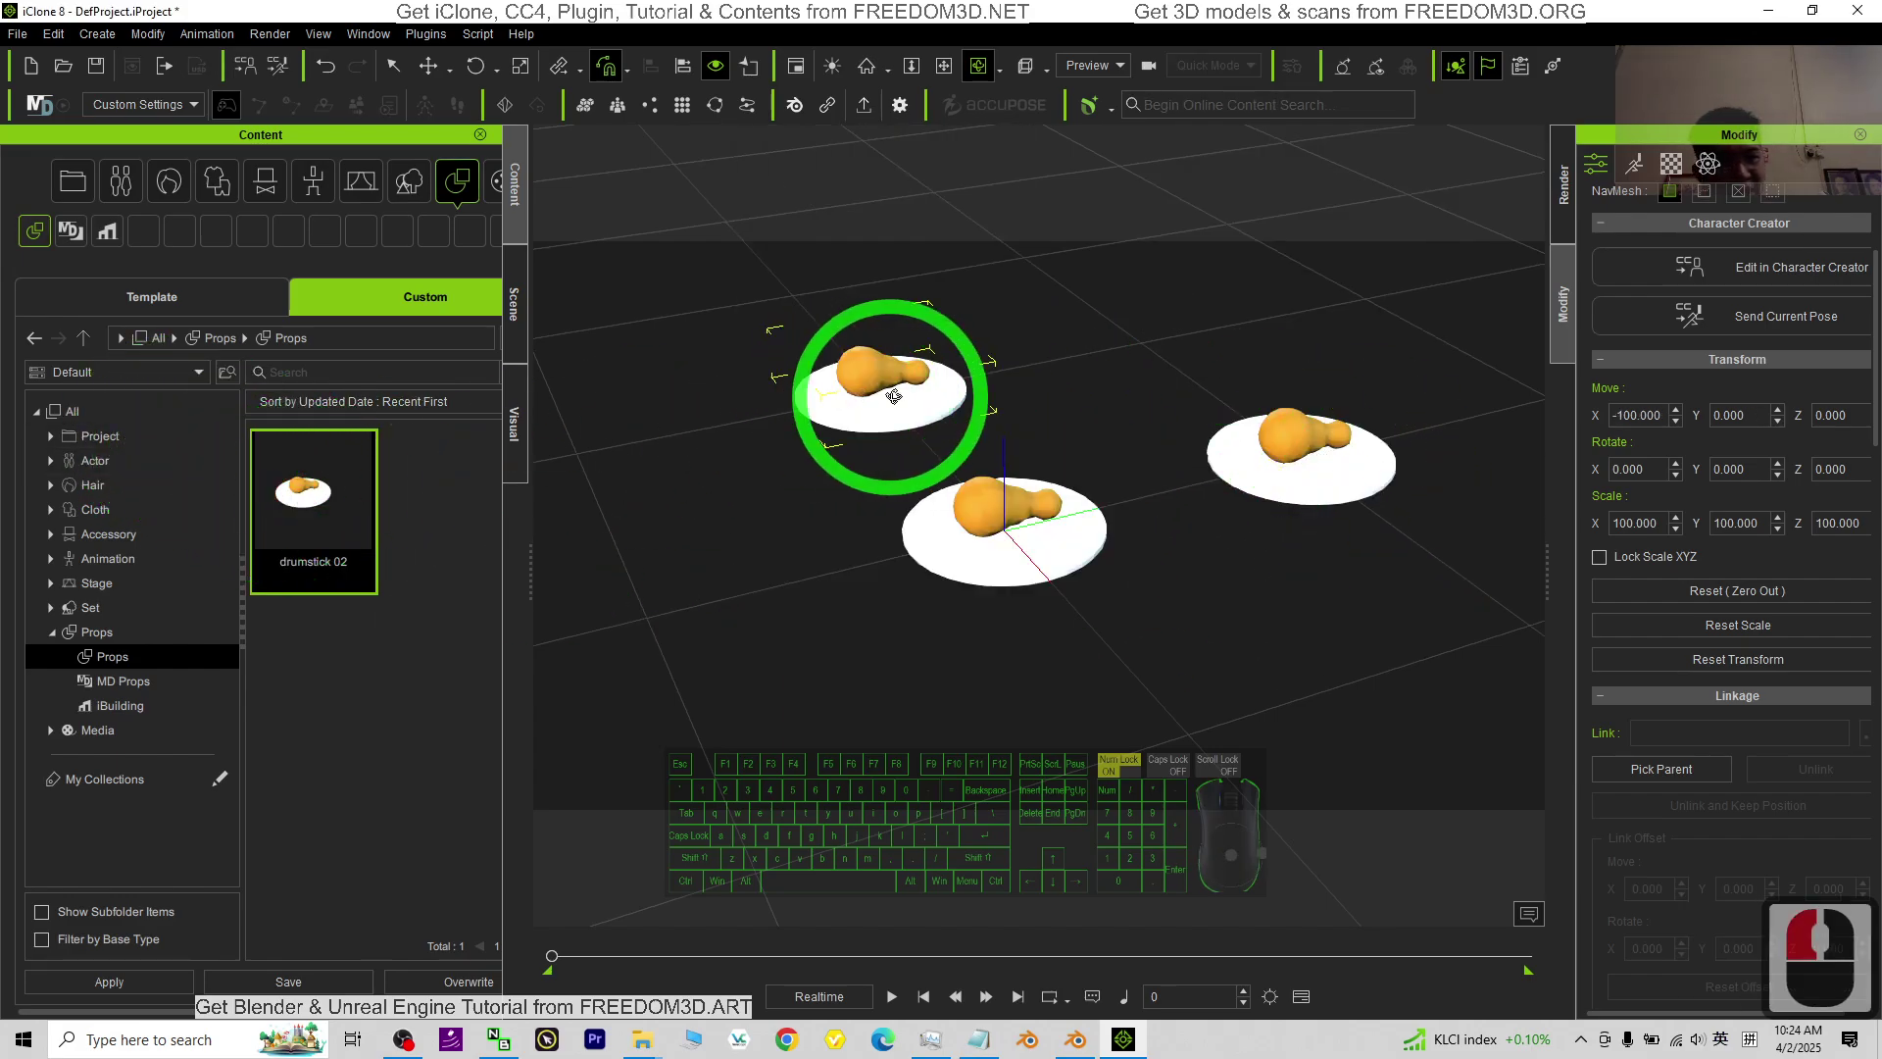
{"action": "key", "text": "x"}
{"action": "key", "text": "c"}
{"action": "left_click_drag", "start_coordinate": [1111, 519], "coordinate": [828, 421]}
{"action": "scroll", "coordinate": [828, 421], "scroll_direction": "down", "scroll_amount": 20}
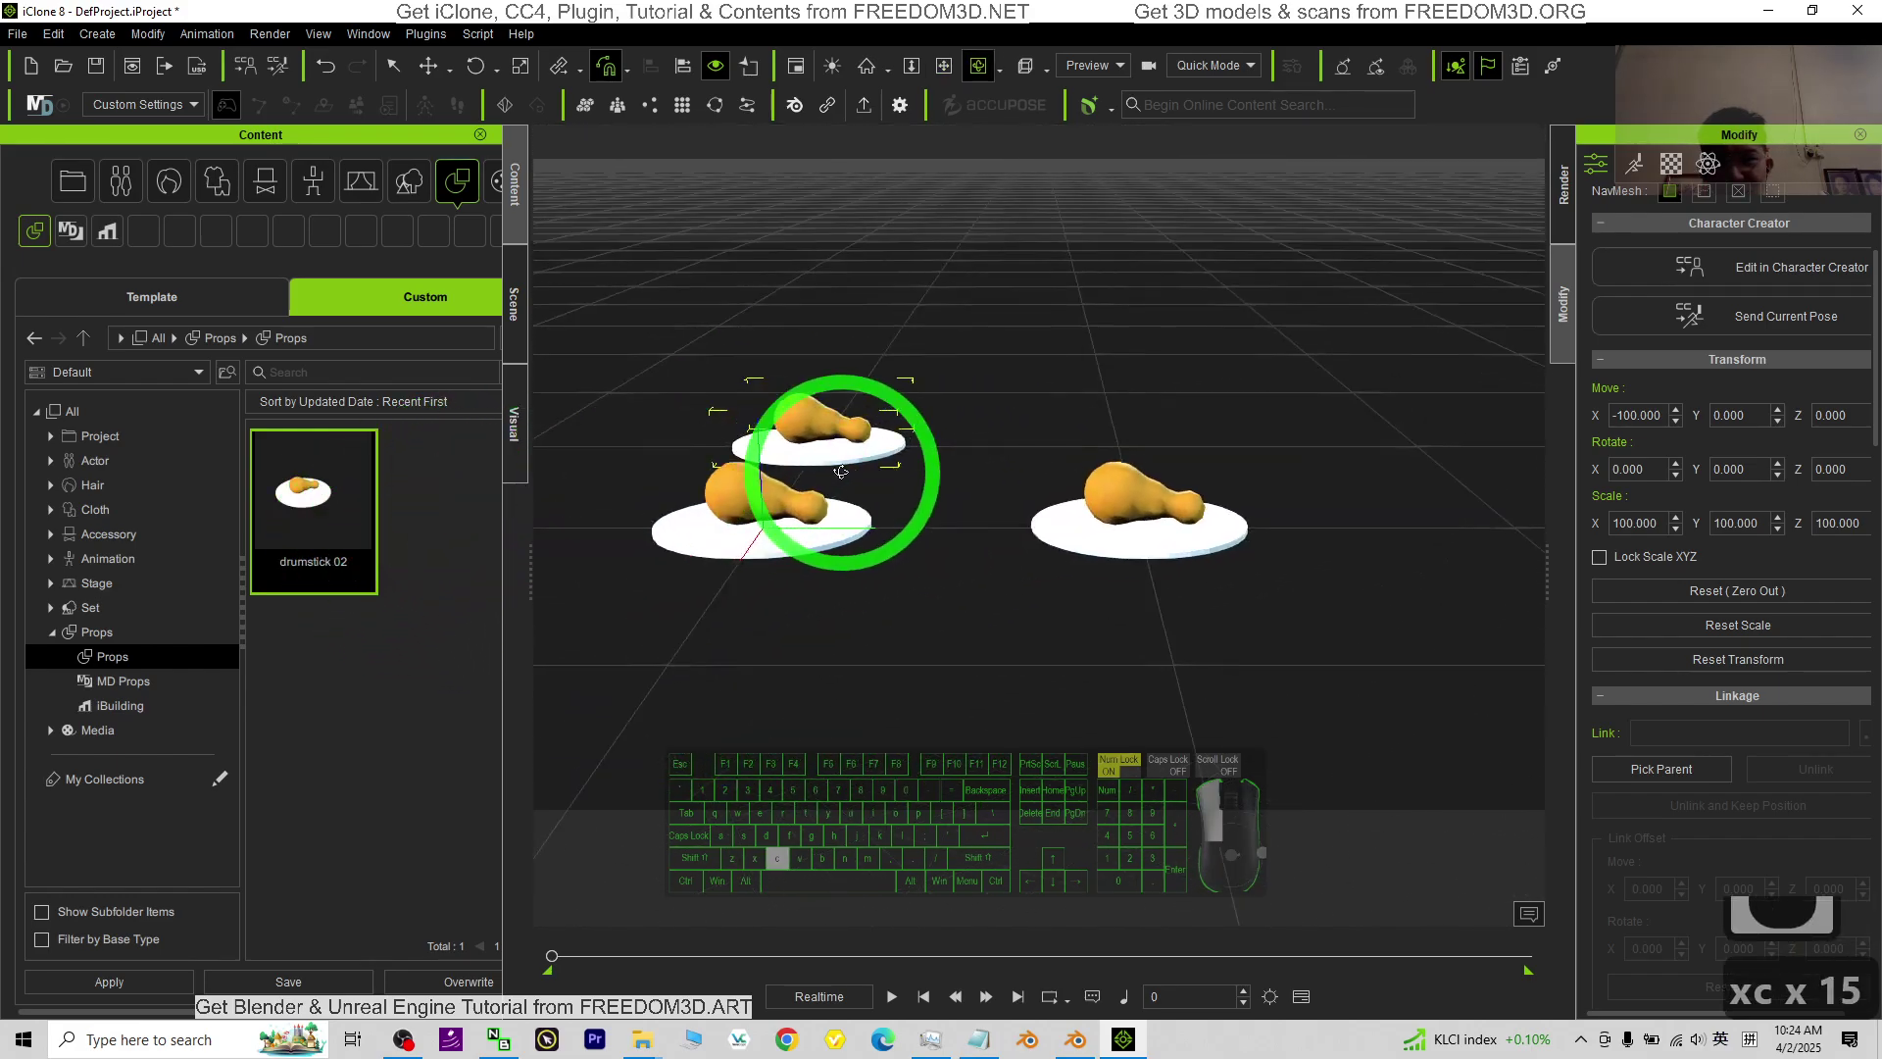
{"action": "scroll", "coordinate": [756, 496], "scroll_direction": "up", "scroll_amount": 6}
Locate the saved drumstick 02 prop's file on disk, reveal the full path of its folder, and close the folder window.
{"action": "right_click", "coordinate": [318, 482]}
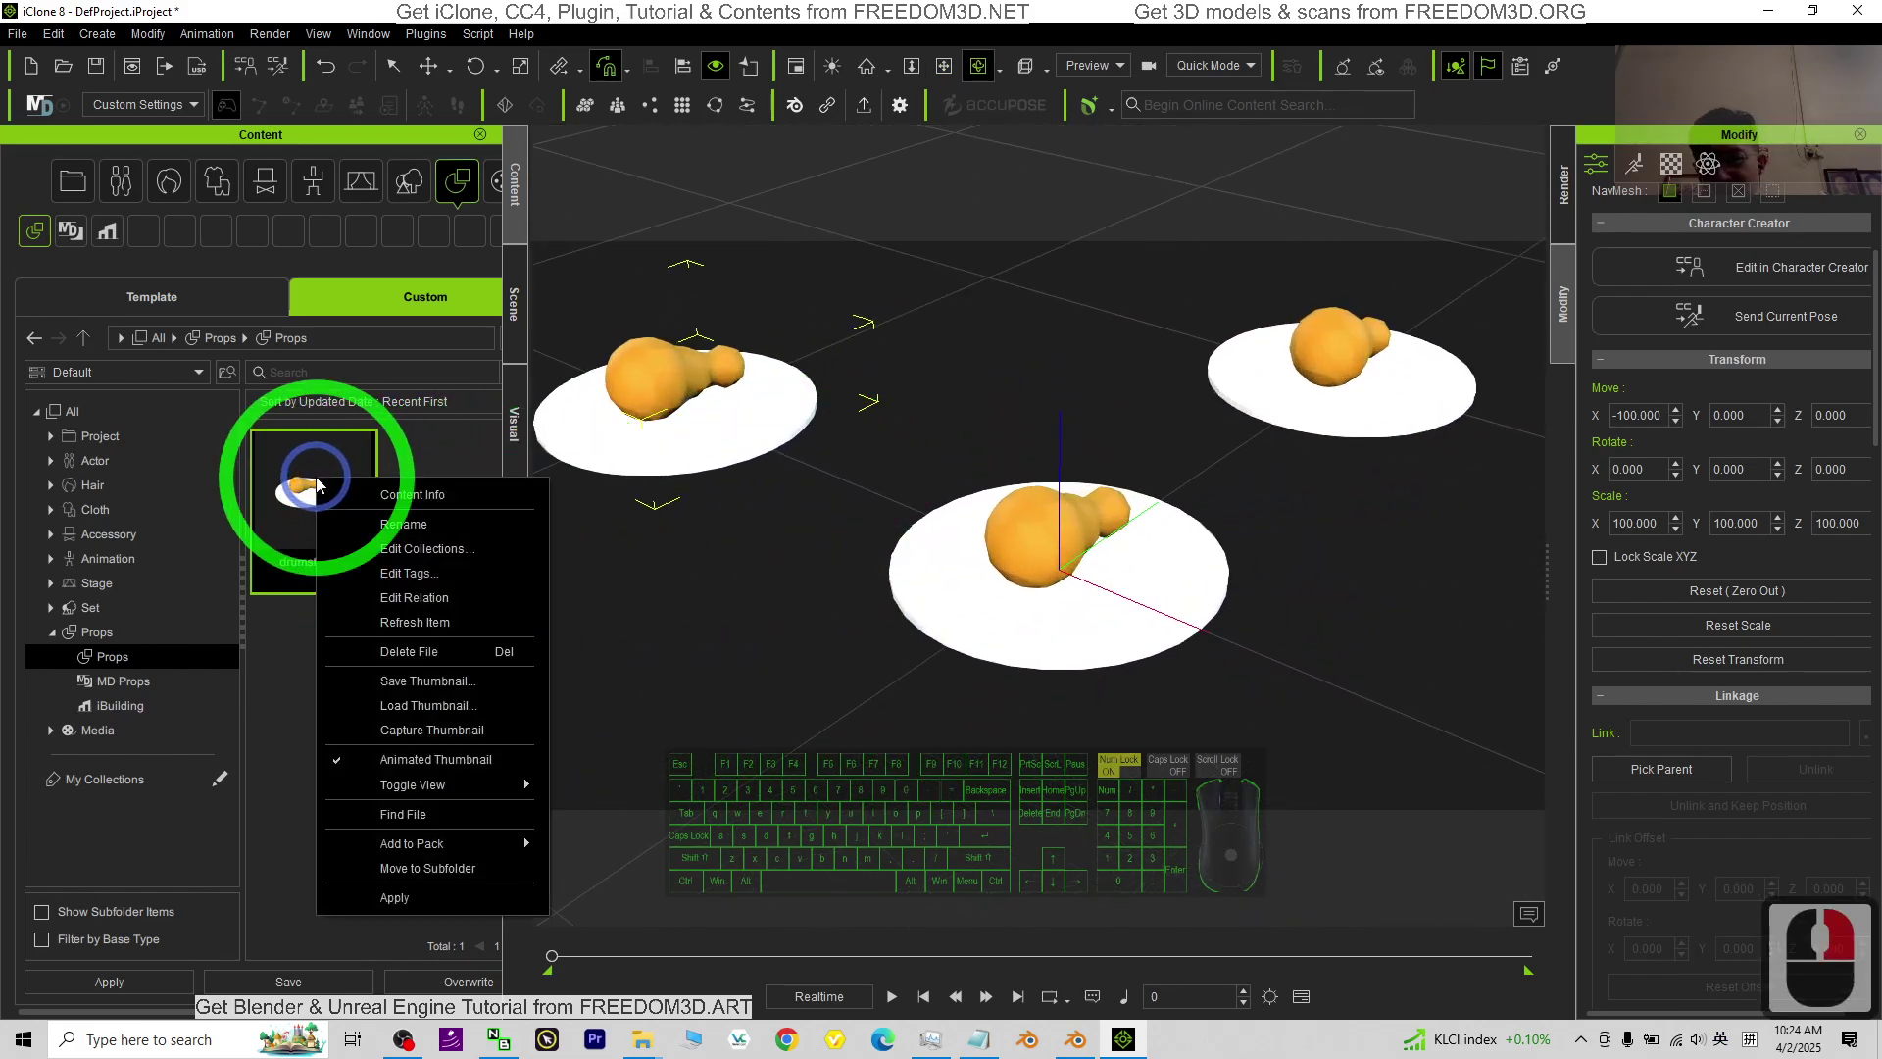
{"action": "left_click", "coordinate": [422, 817]}
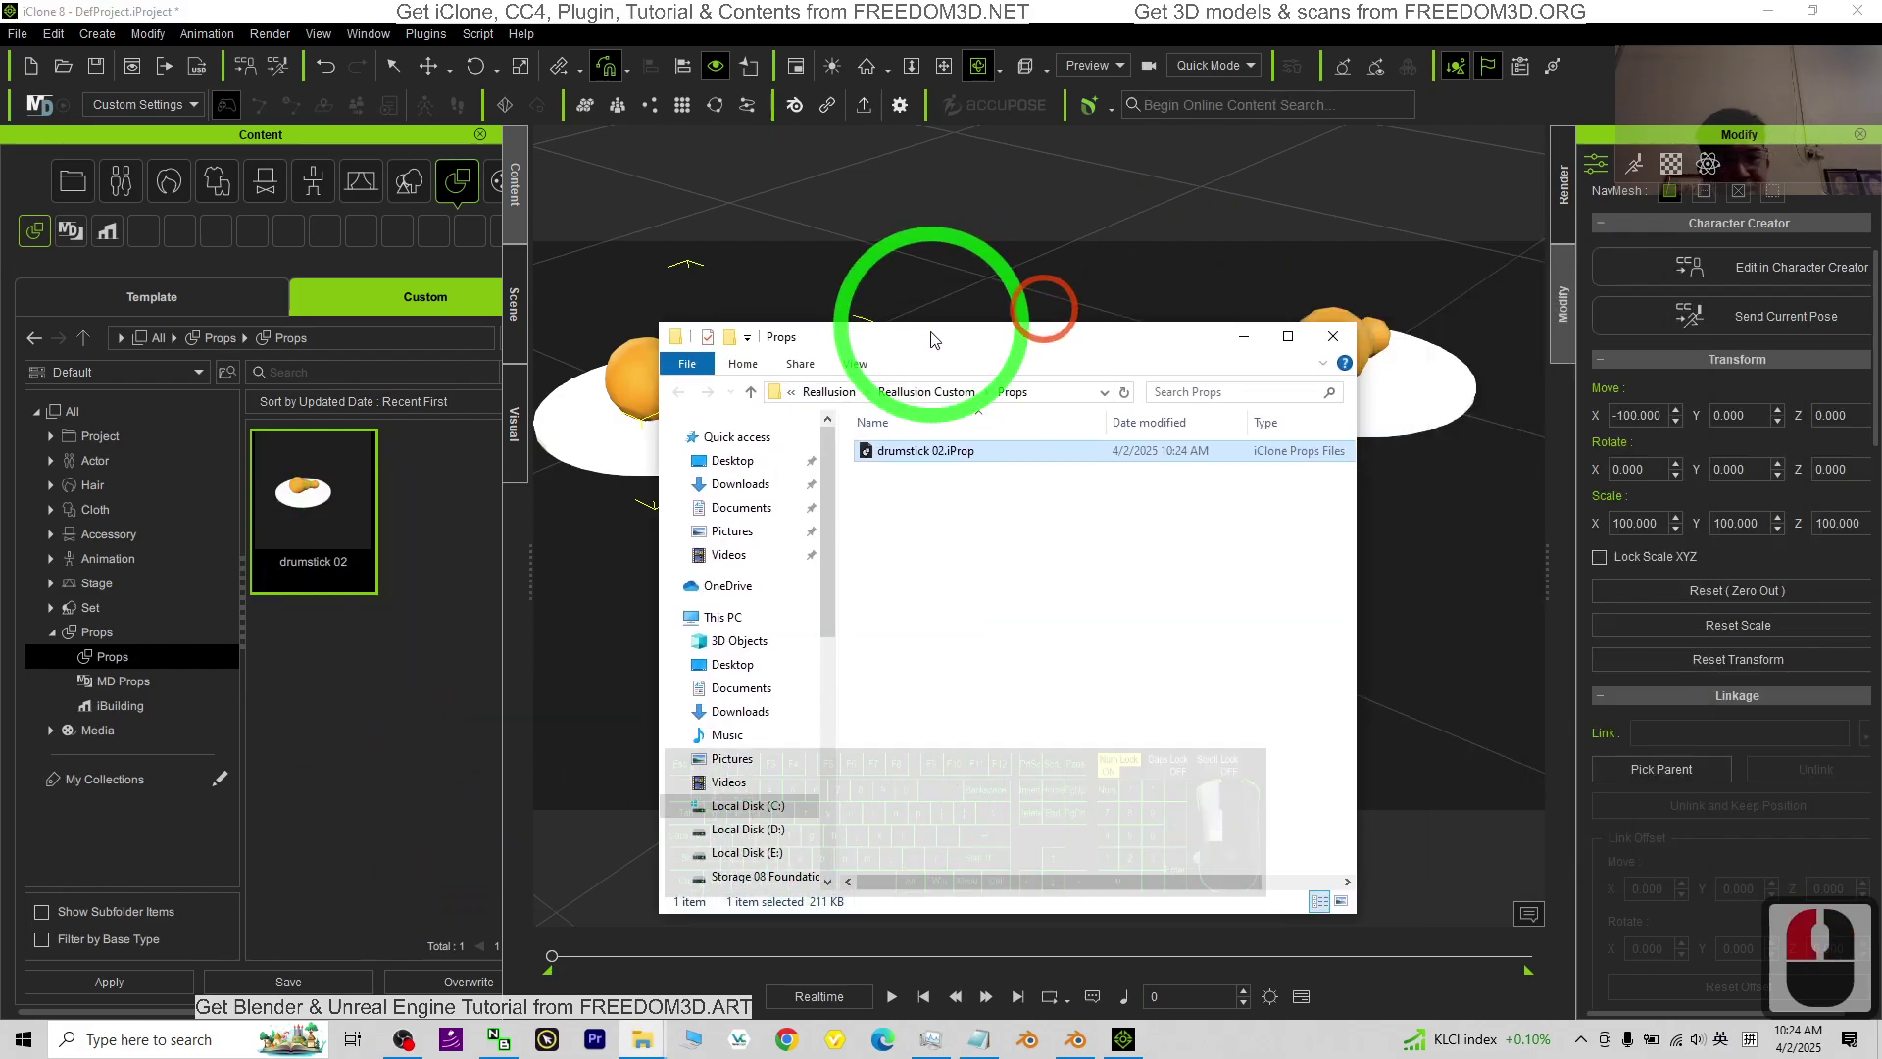
{"action": "double_click", "coordinate": [833, 330]}
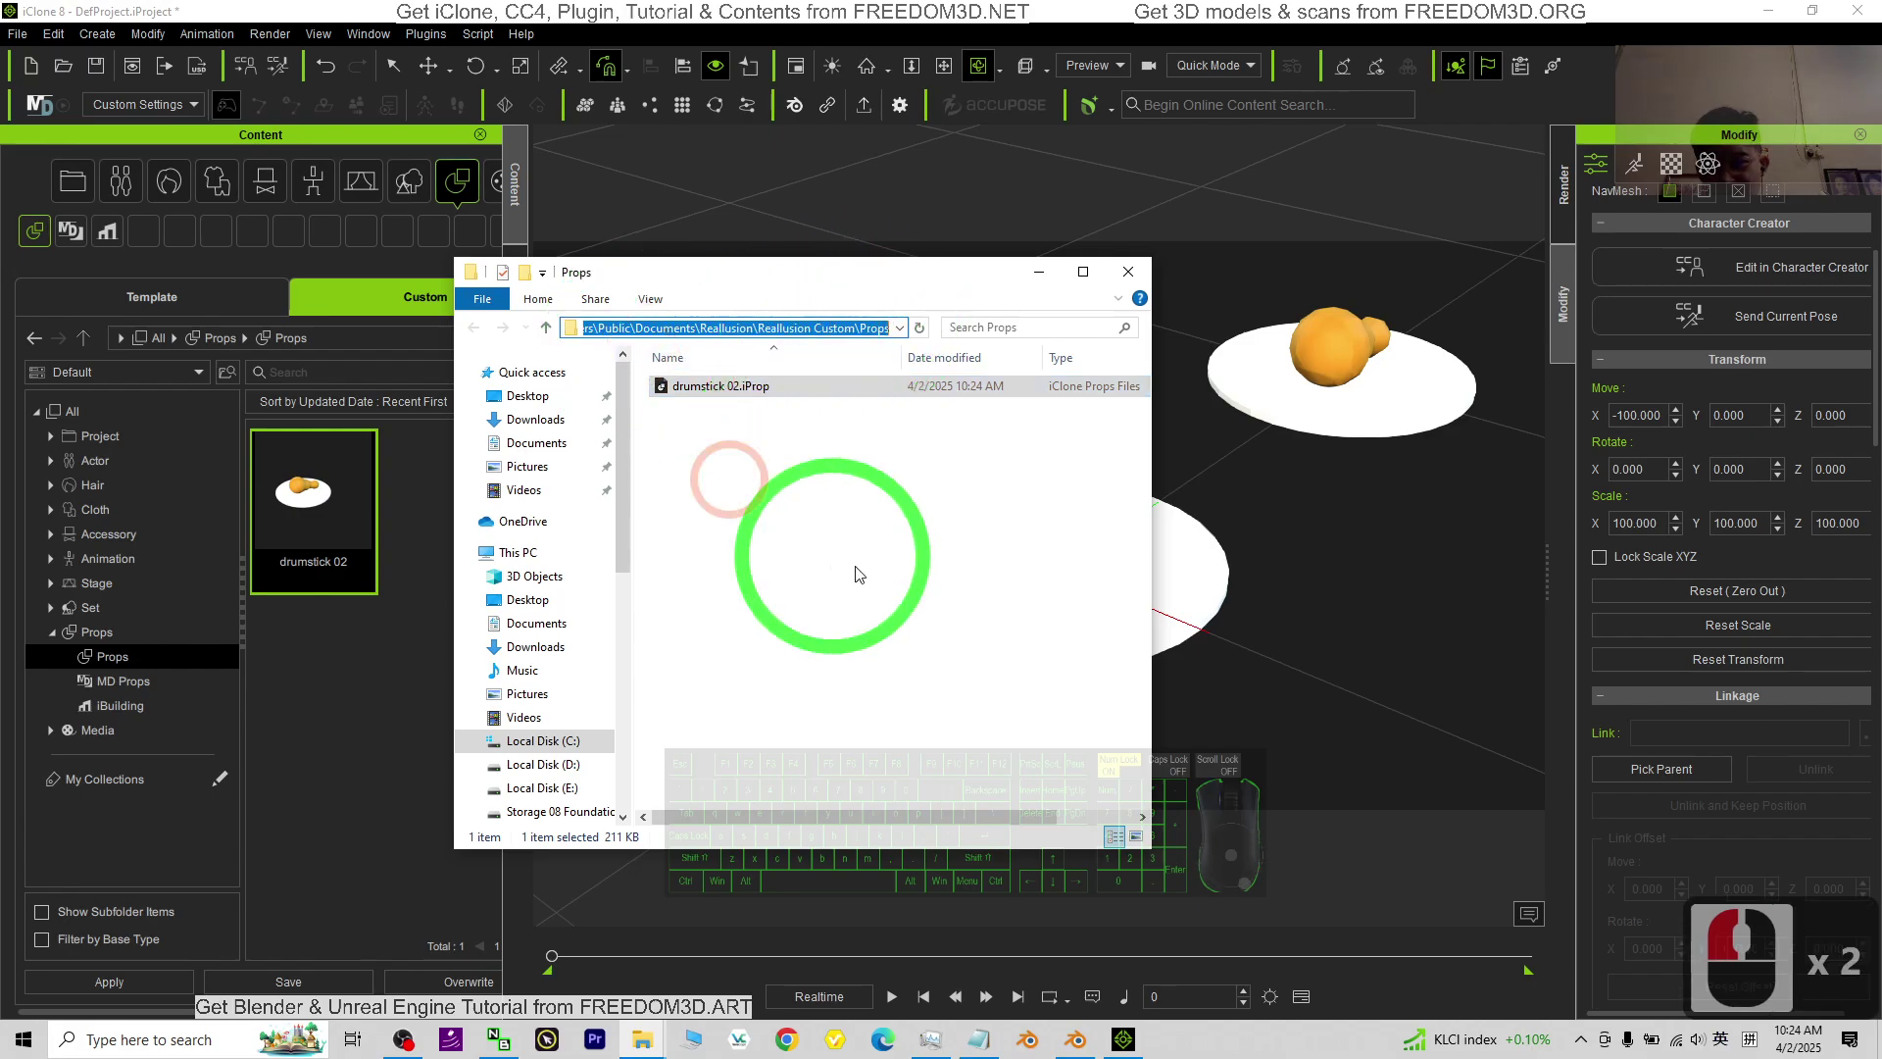
{"action": "left_click", "coordinate": [685, 387]}
{"action": "left_click", "coordinate": [1128, 271]}
Reopen the drumstick 02 prop's file location, display the folder contents as large icons to preview the file, and close the folder.
{"action": "left_click", "coordinate": [302, 462]}
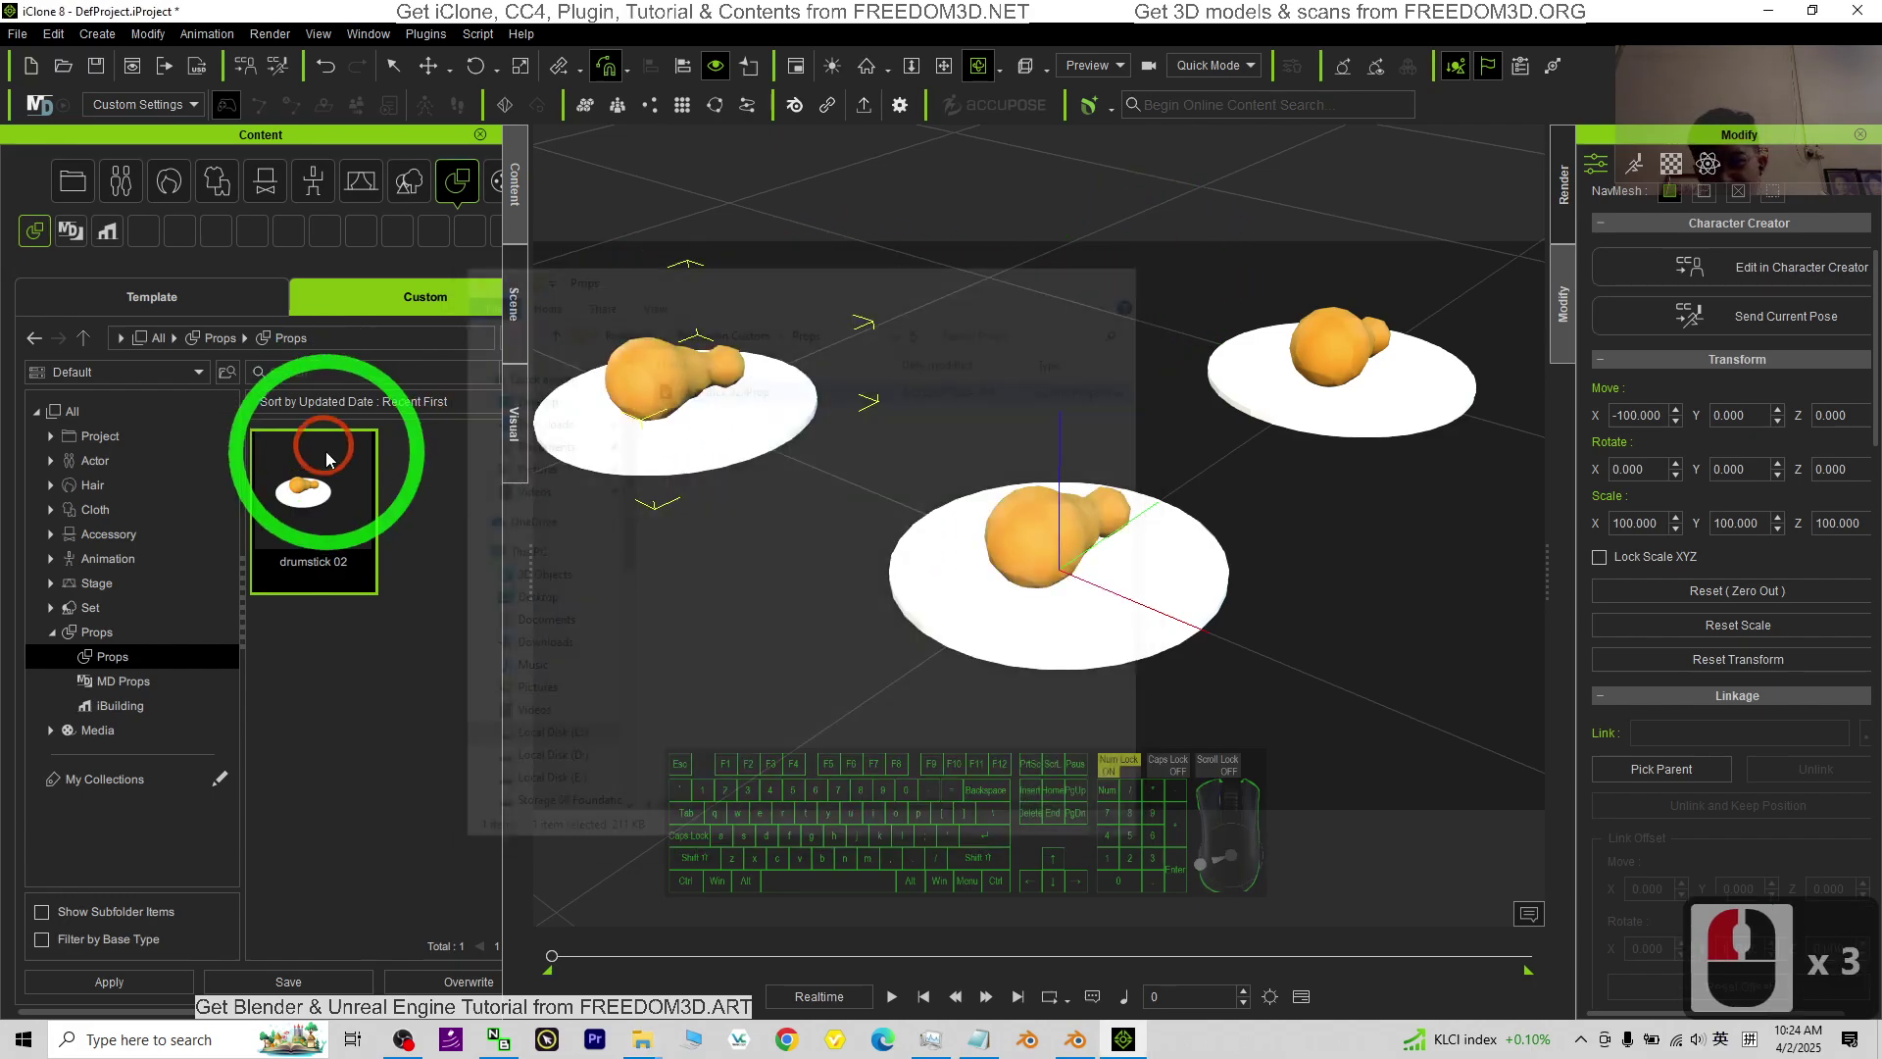
{"action": "right_click", "coordinate": [320, 465]}
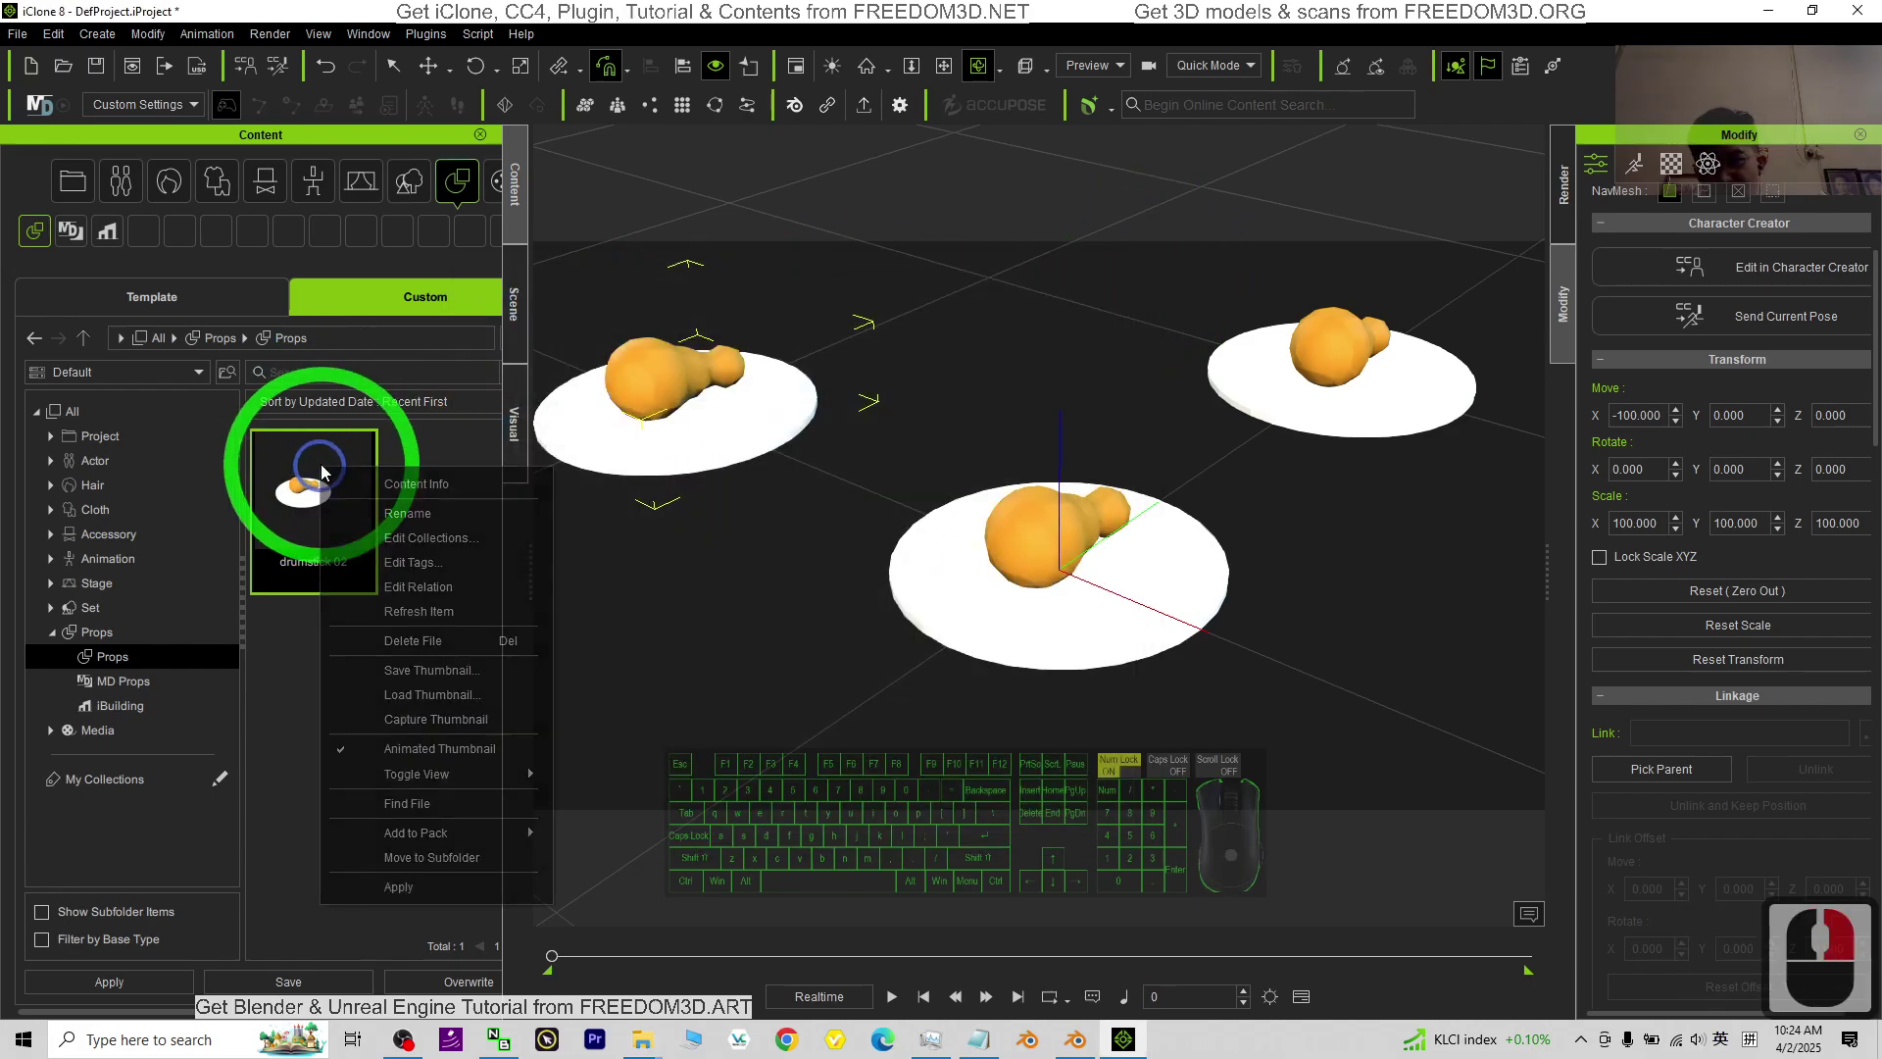
{"action": "left_click", "coordinate": [419, 803]}
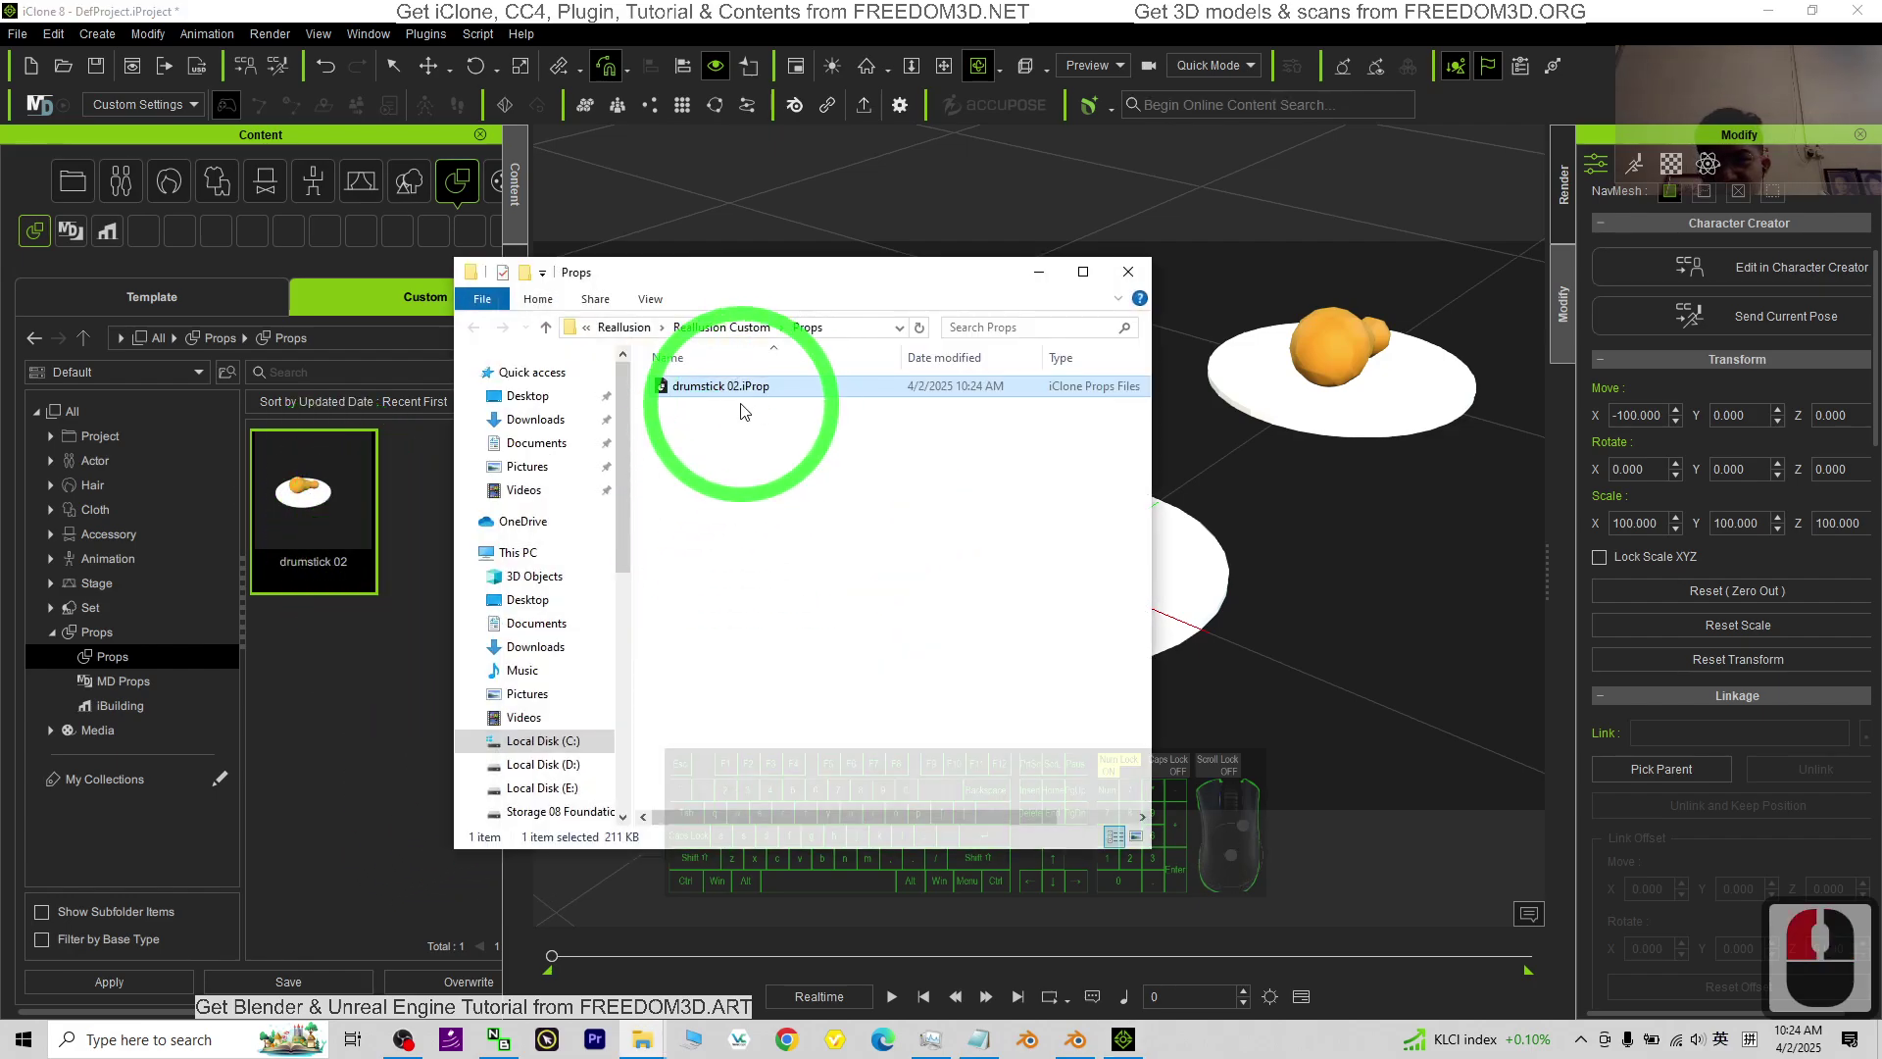
{"action": "double_click", "coordinate": [692, 402]}
{"action": "right_click", "coordinate": [737, 453]}
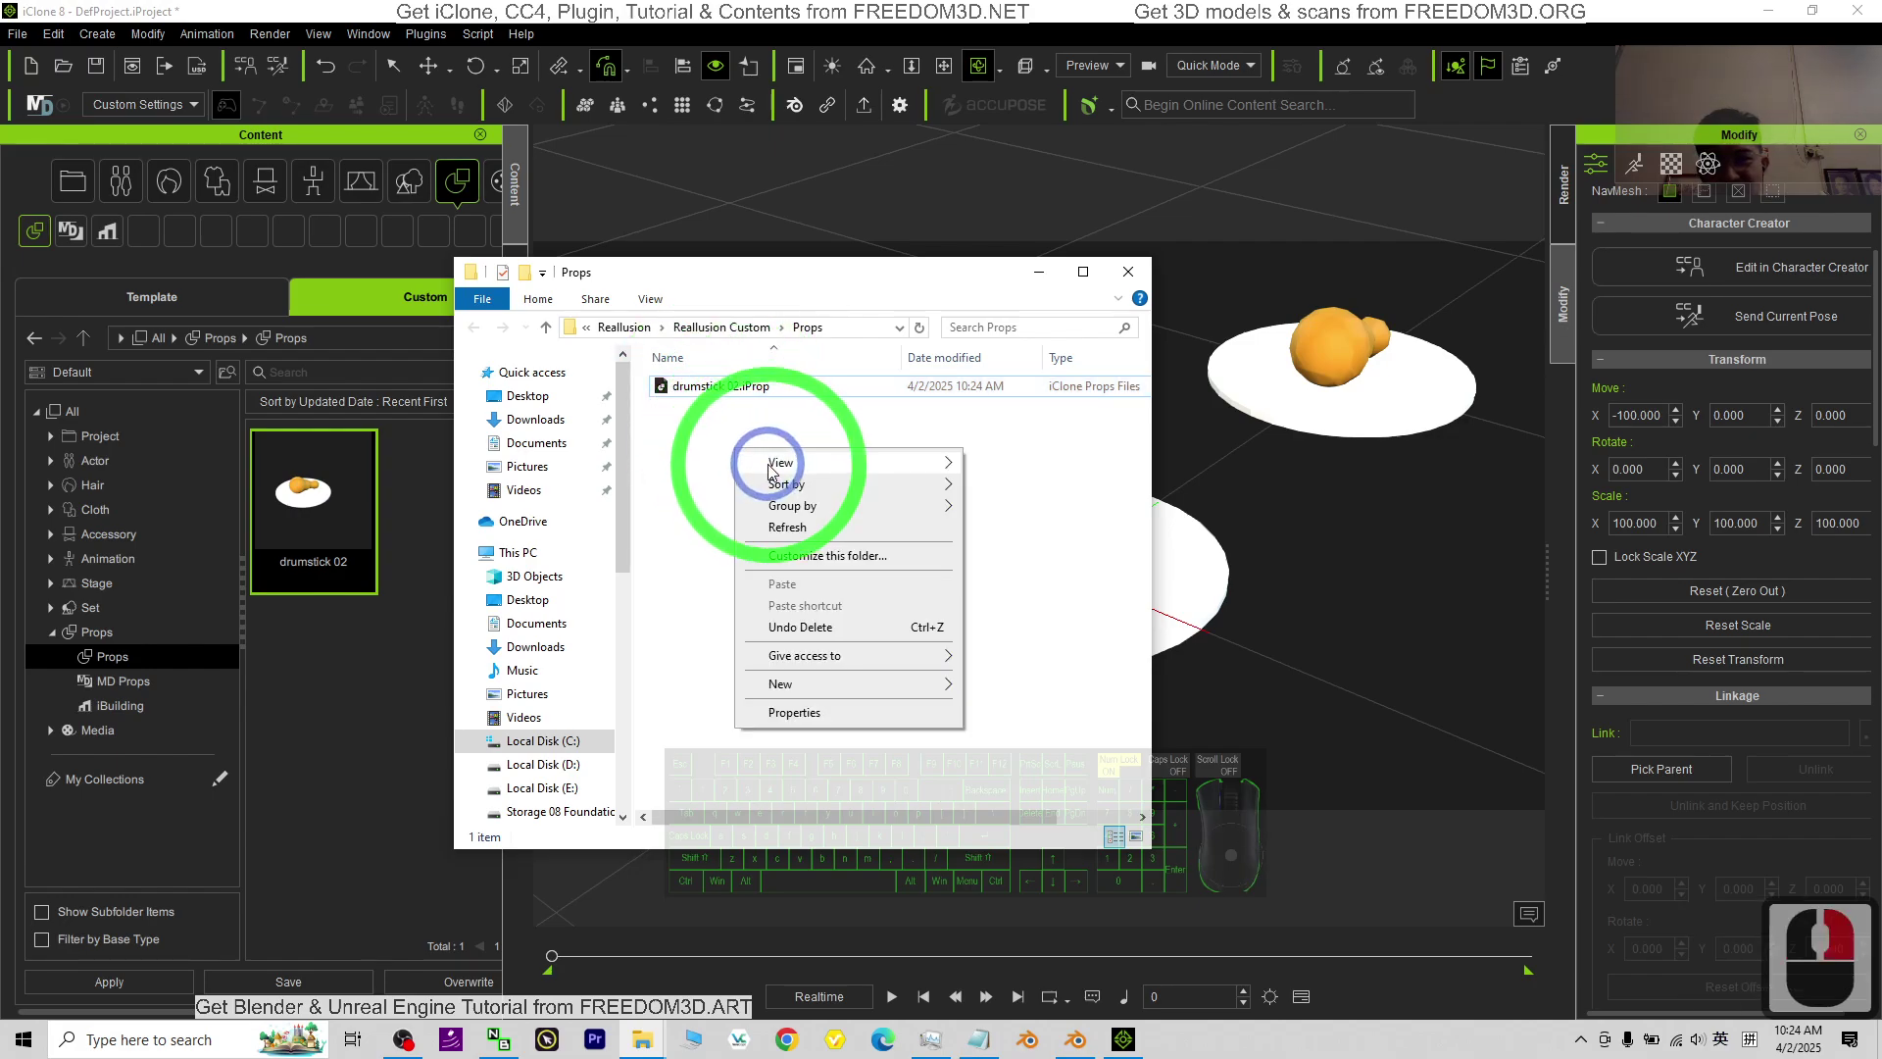
{"action": "mouse_move", "coordinate": [784, 465]}
{"action": "left_click", "coordinate": [1051, 479]}
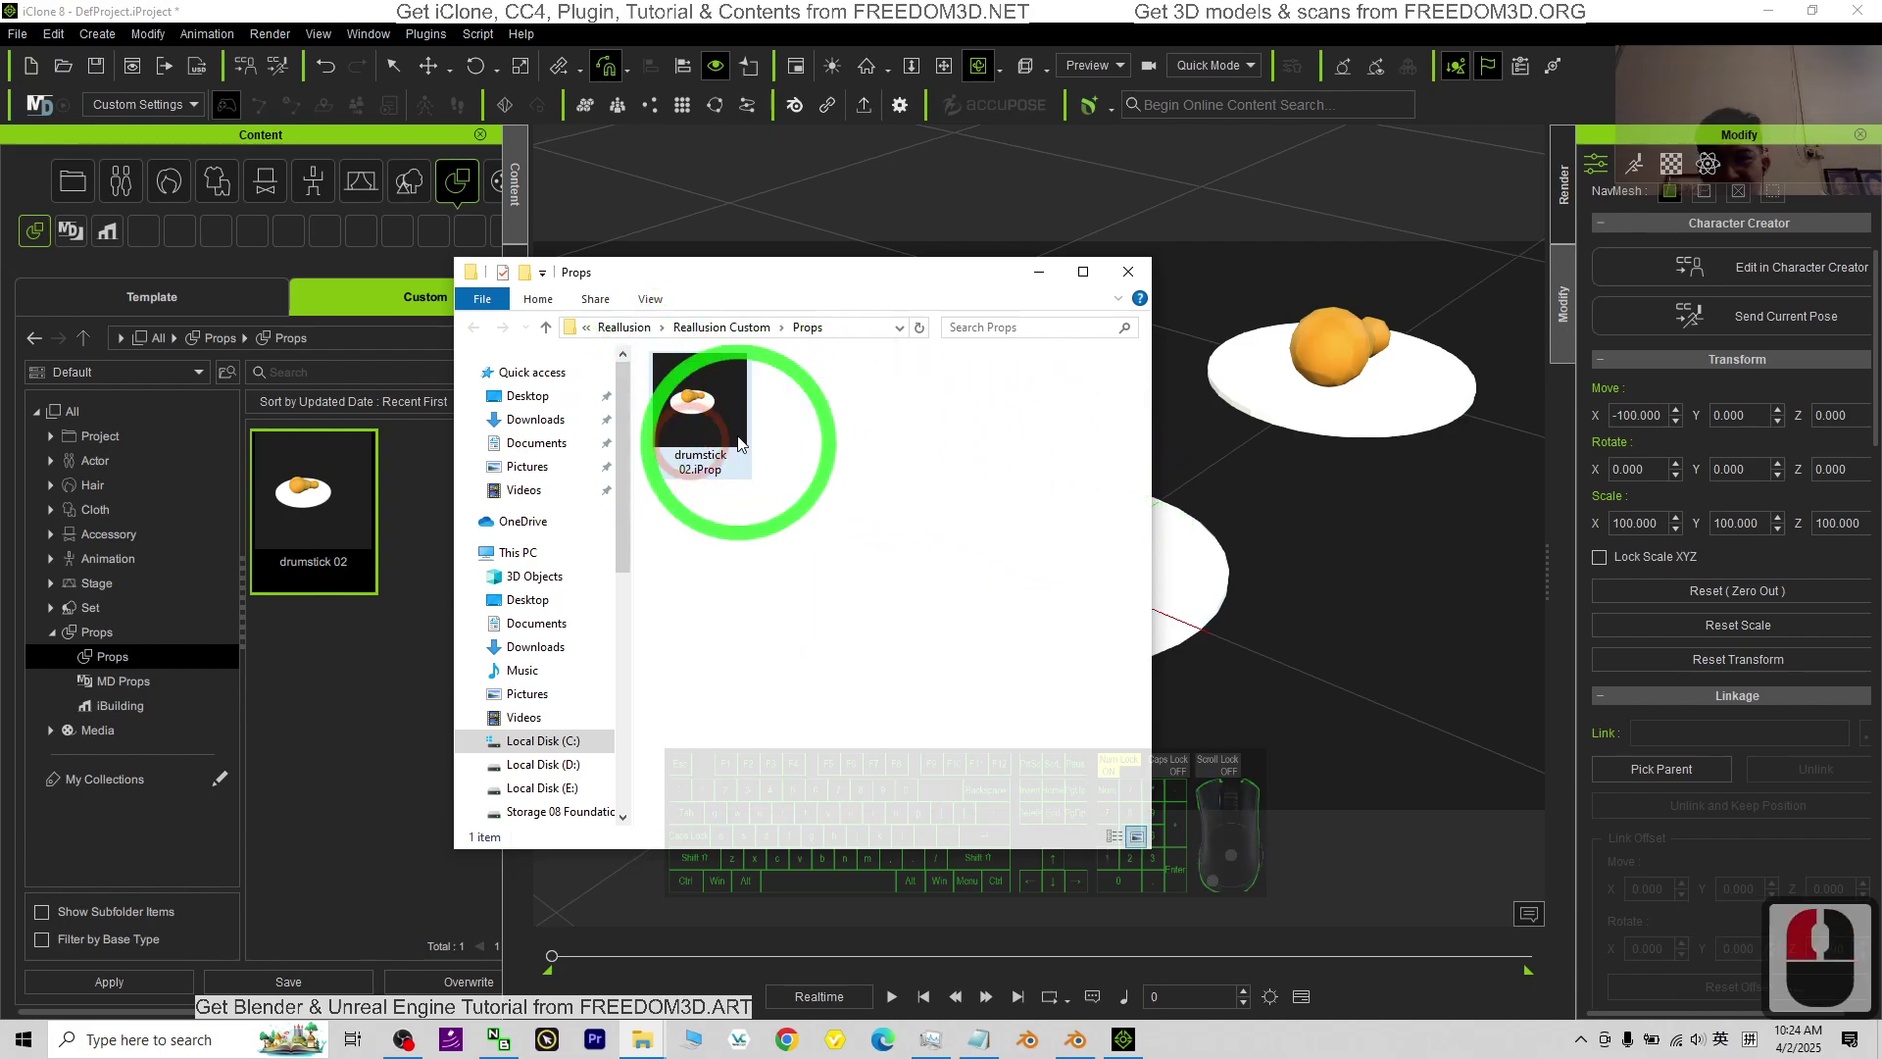
{"action": "left_click", "coordinate": [713, 424]}
{"action": "left_click", "coordinate": [1171, 15]}
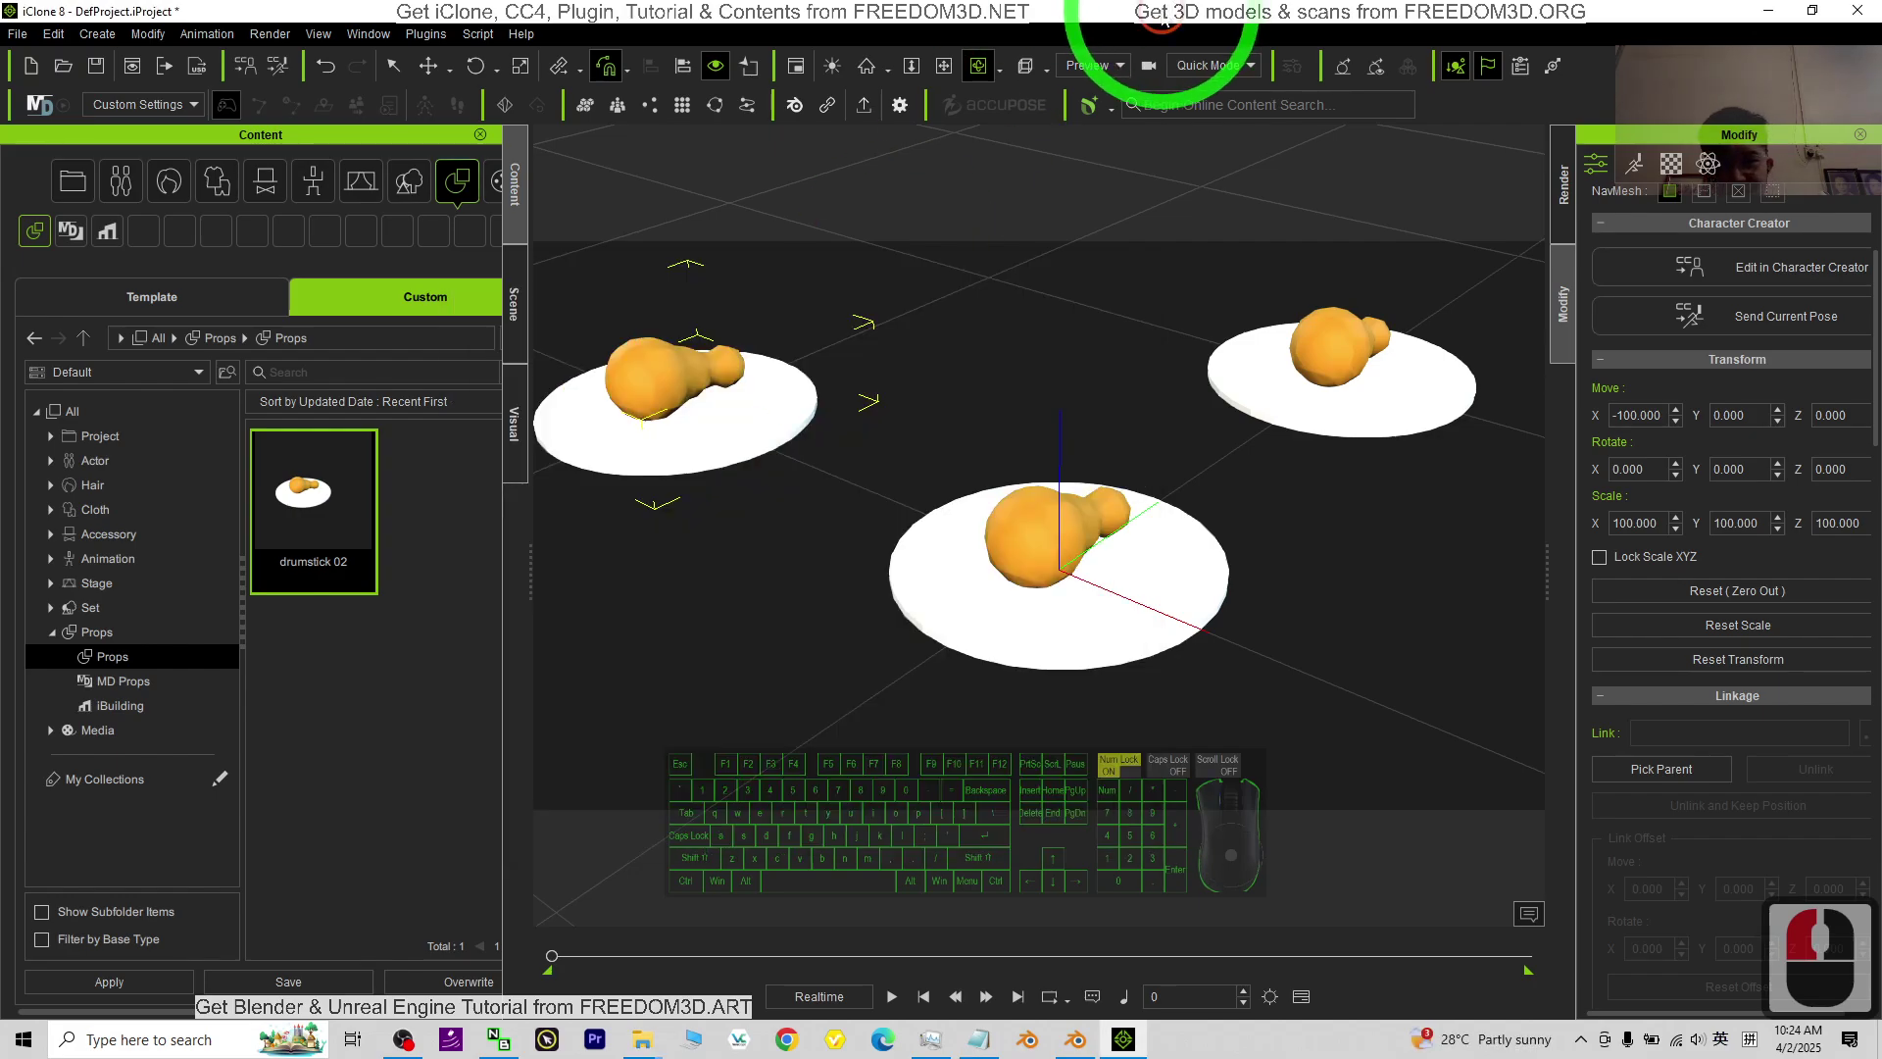
Examine the arrangement of the three plated drumstick props in the scene from several angles.
{"action": "scroll", "coordinate": [1227, 559], "scroll_direction": "up", "scroll_amount": 4}
{"action": "key", "text": "x"}
{"action": "scroll", "coordinate": [1363, 545], "scroll_direction": "down", "scroll_amount": 3}
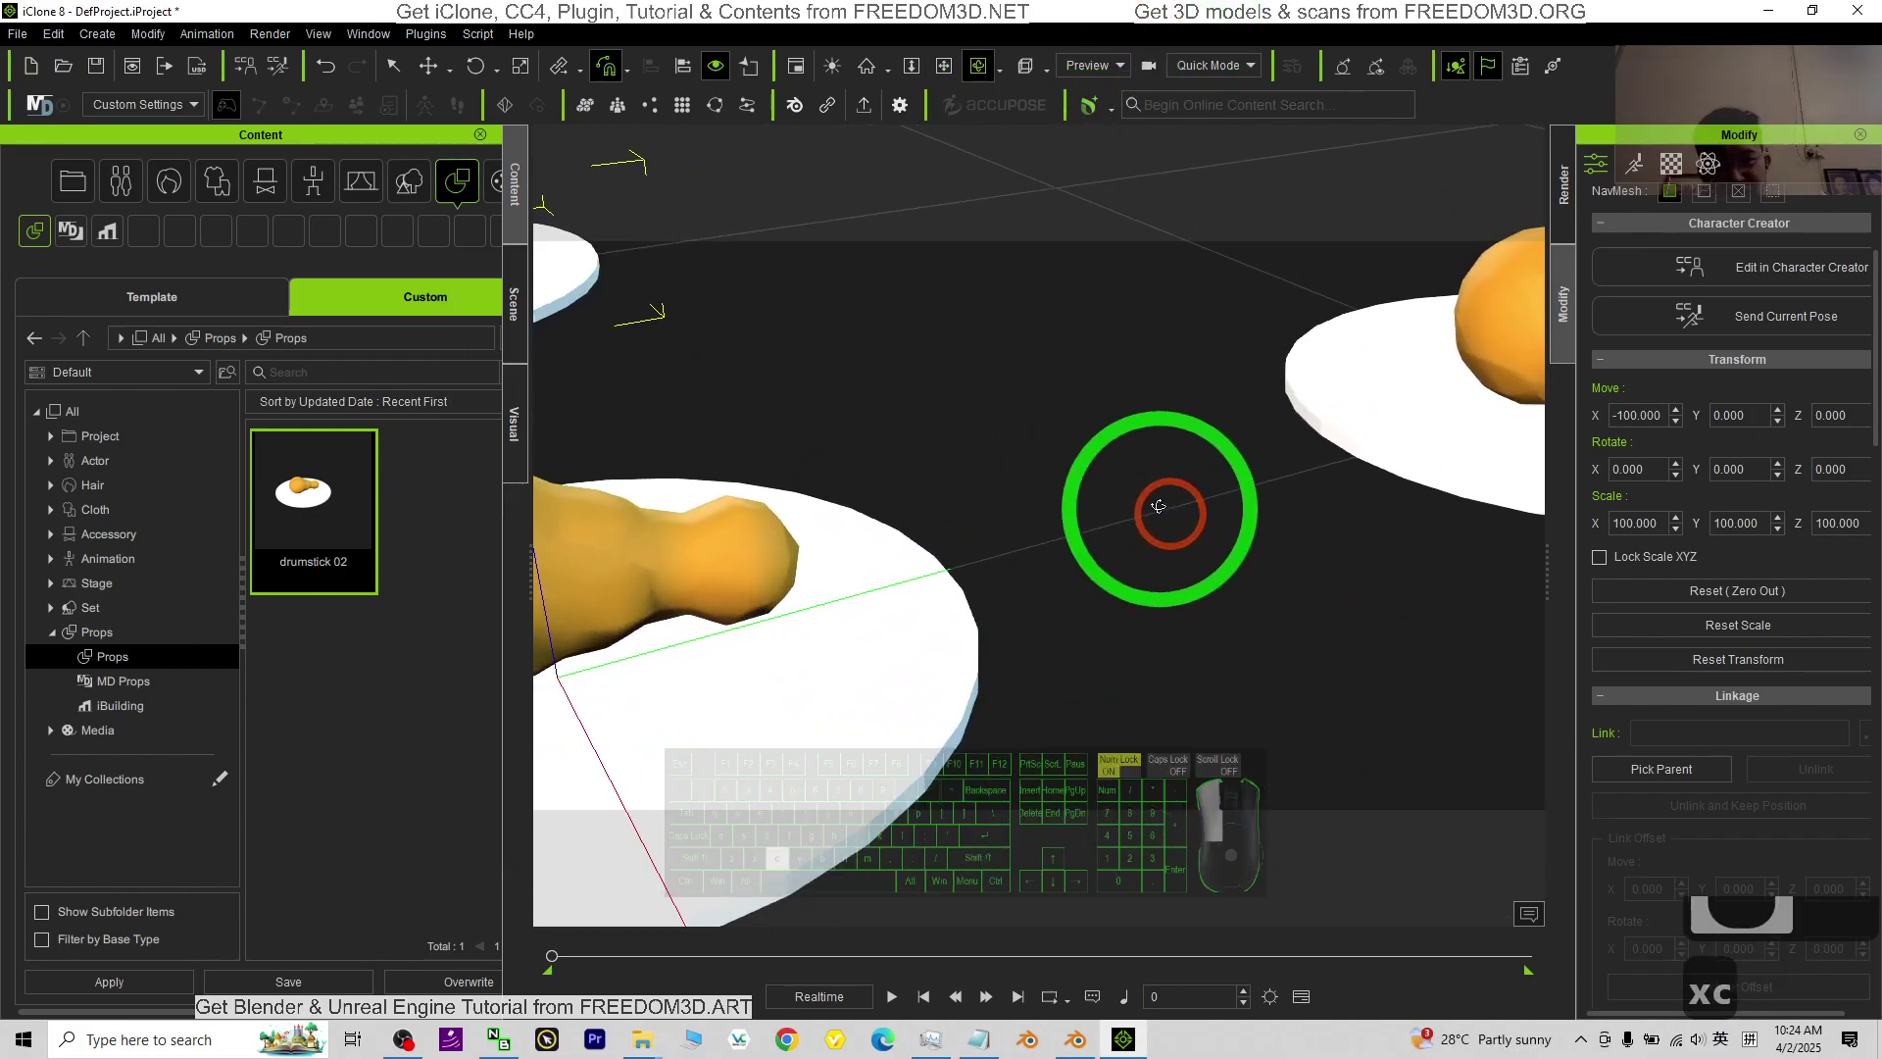
{"action": "key", "text": "c"}
{"action": "left_click_drag", "start_coordinate": [1180, 512], "coordinate": [1200, 477]}
{"action": "scroll", "coordinate": [1147, 497], "scroll_direction": "up", "scroll_amount": 4}
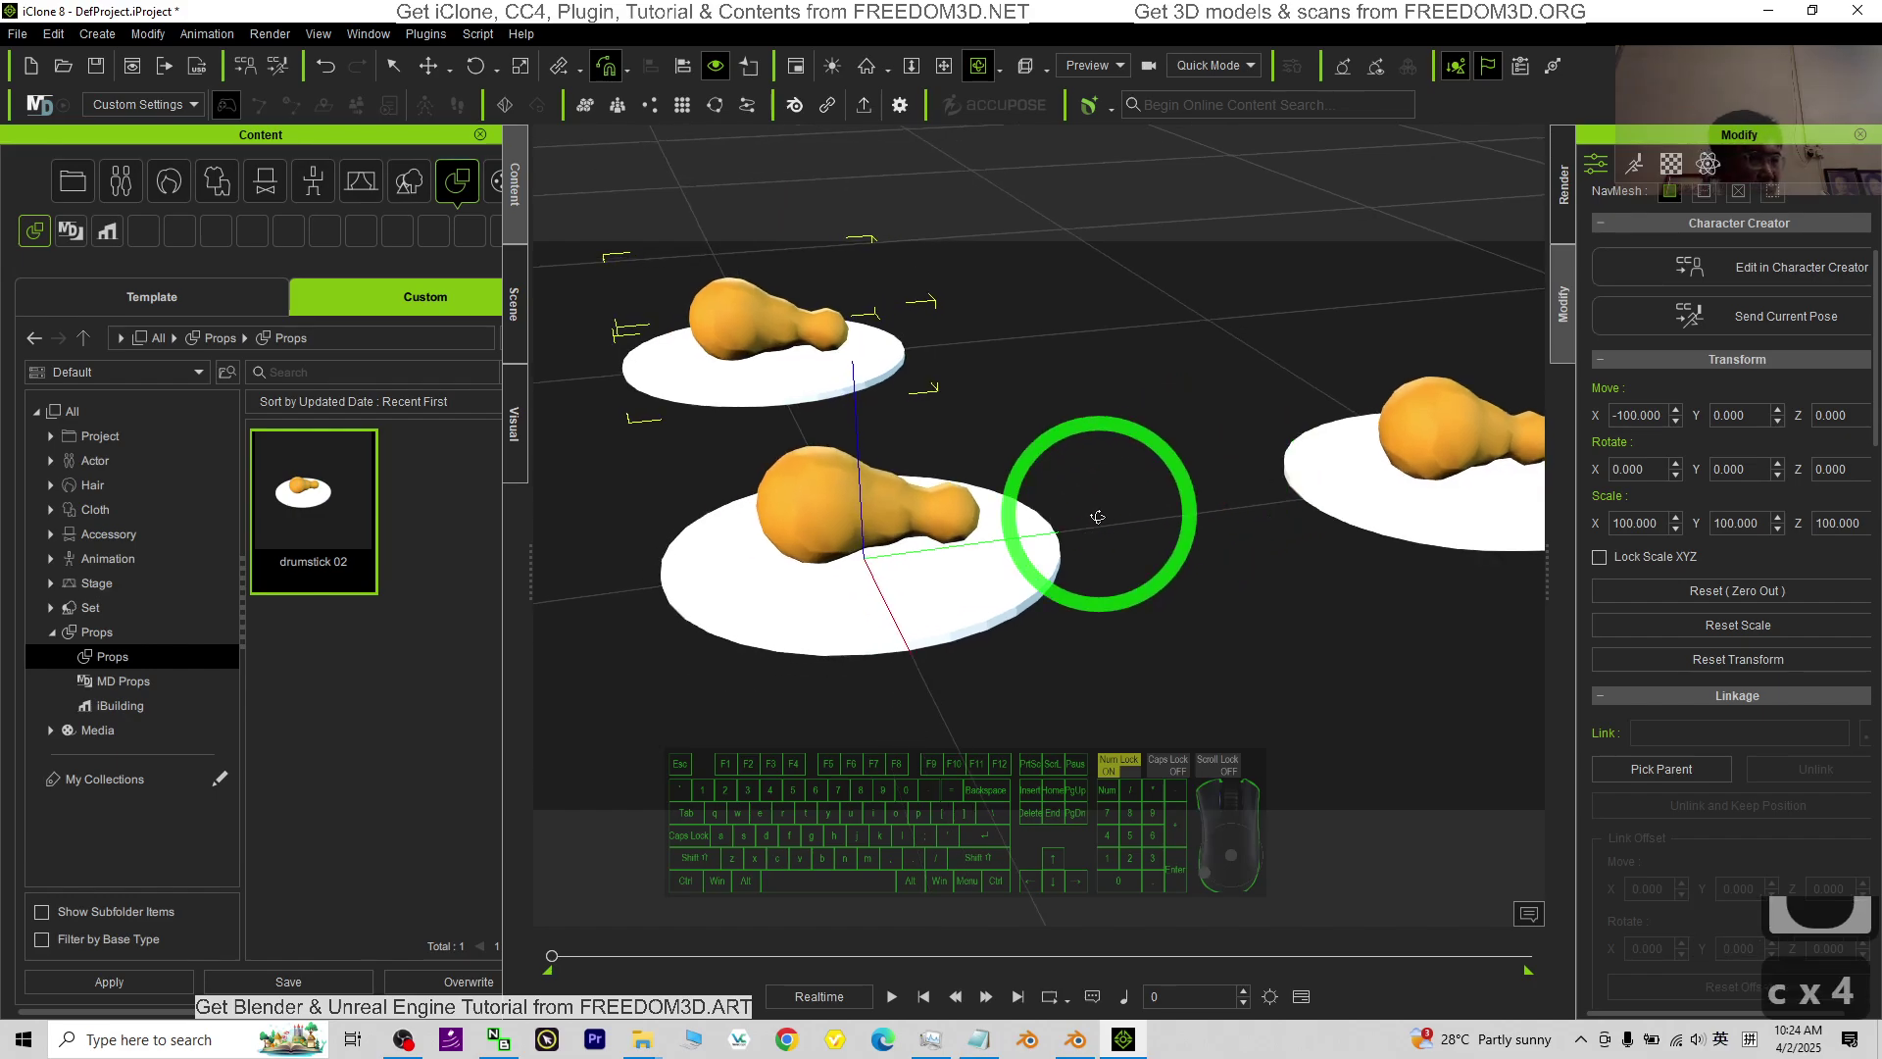
{"action": "scroll", "coordinate": [1063, 507], "scroll_direction": "down", "scroll_amount": 2}
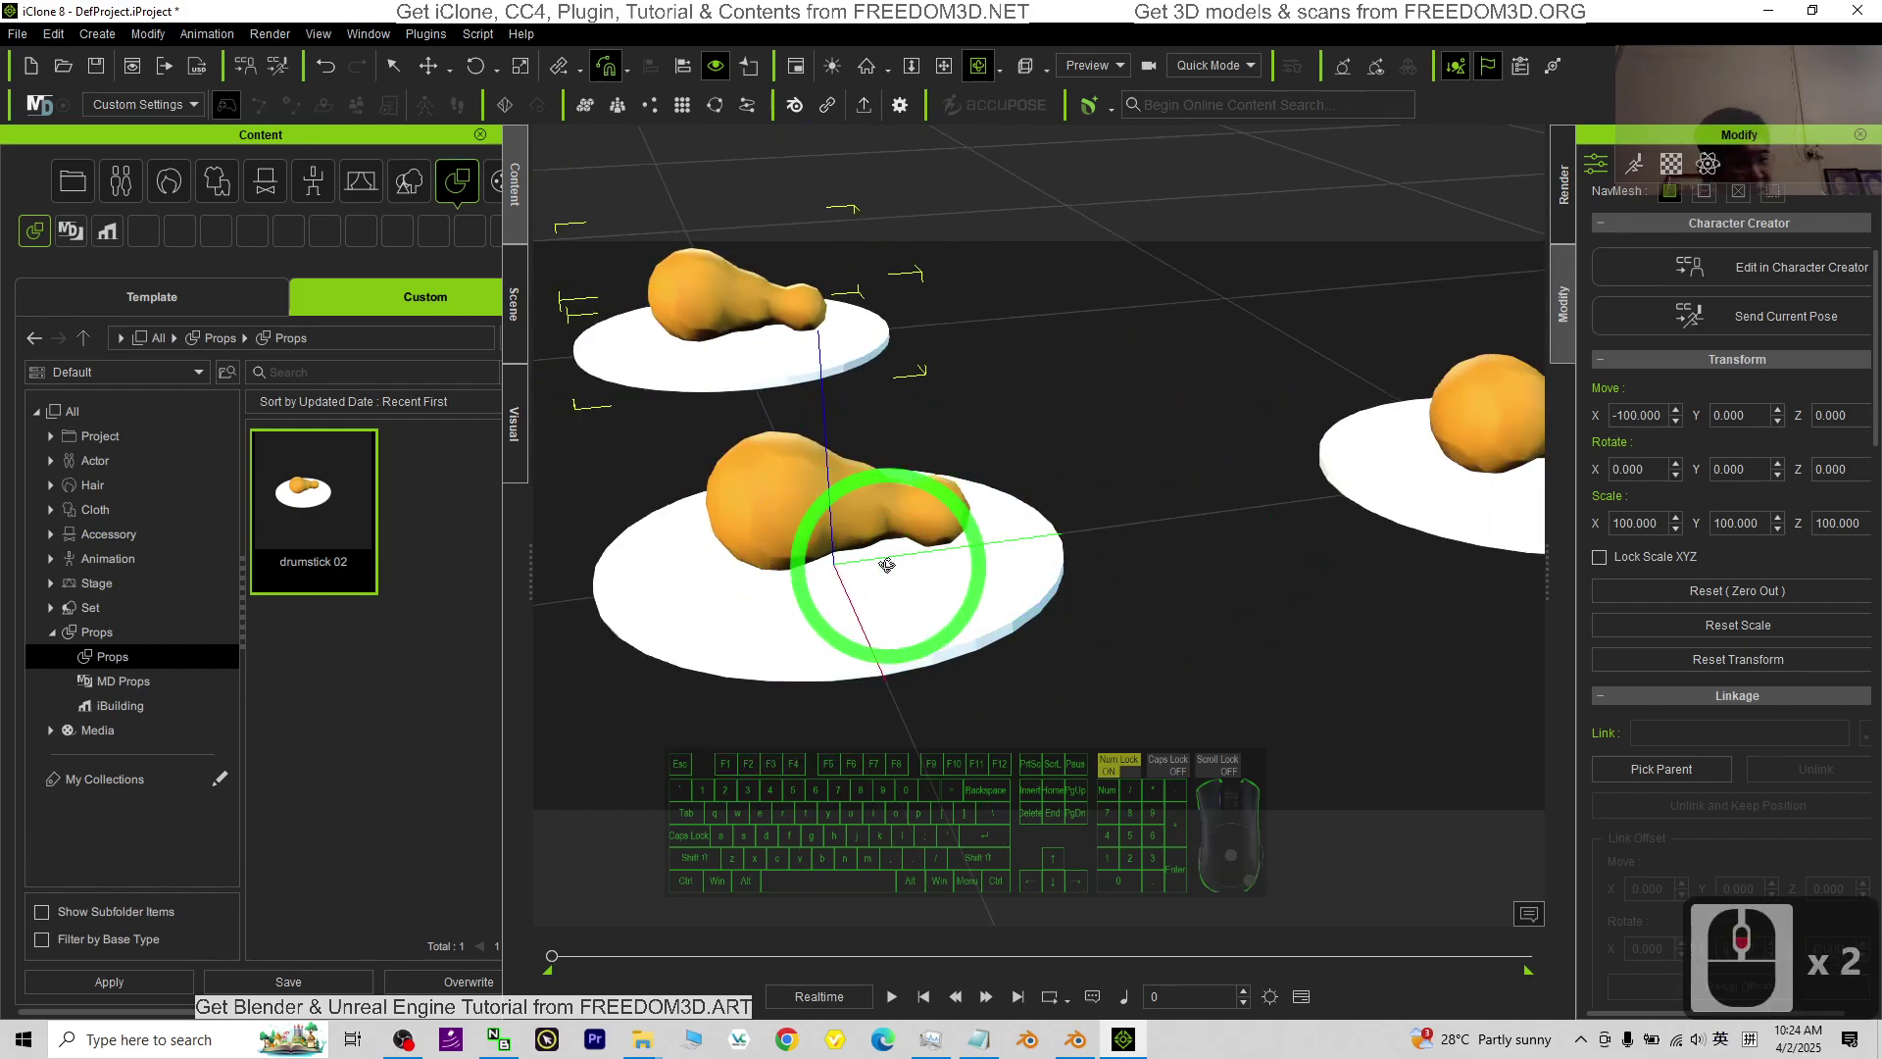
{"action": "left_click_drag", "start_coordinate": [1104, 588], "coordinate": [1146, 1039]}
{"action": "key", "text": "c"}
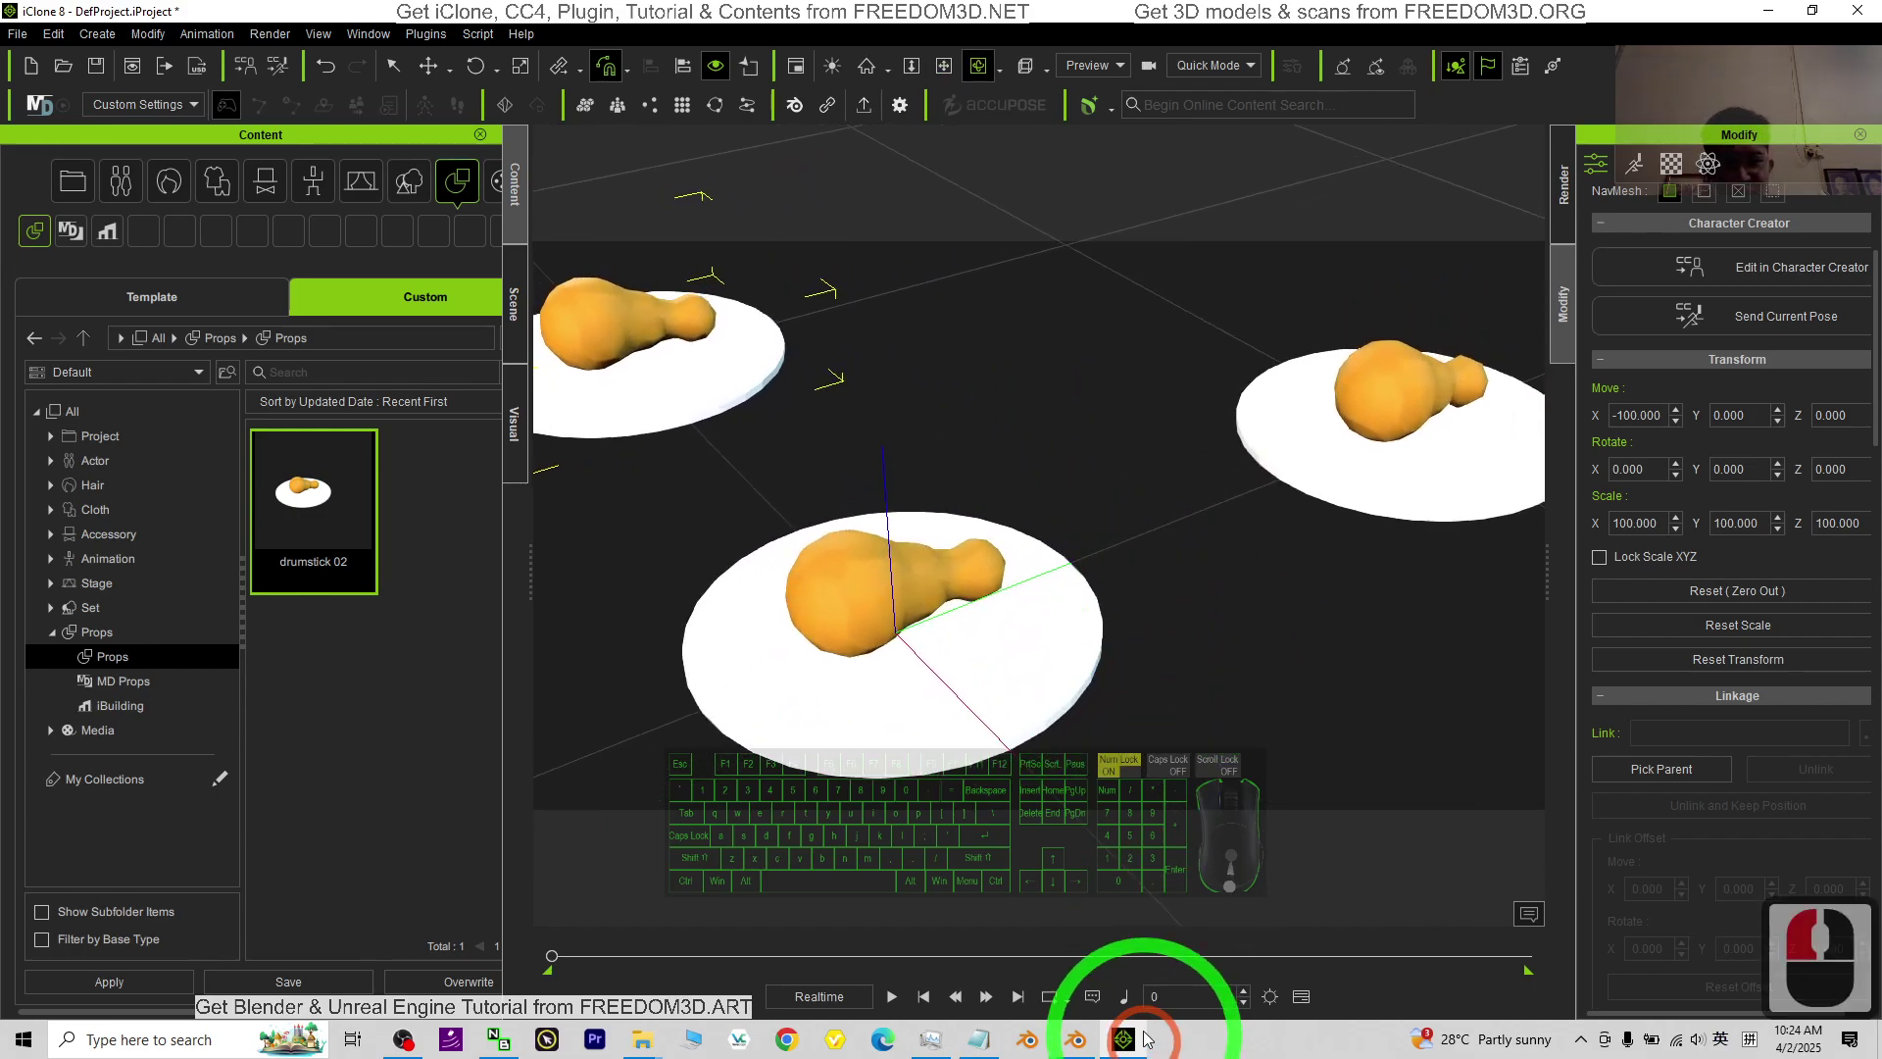
Switch to Blender to view the original drumstick and plate model, and return to iClone.
{"action": "left_click", "coordinate": [1108, 1044]}
{"action": "left_click", "coordinate": [888, 532]}
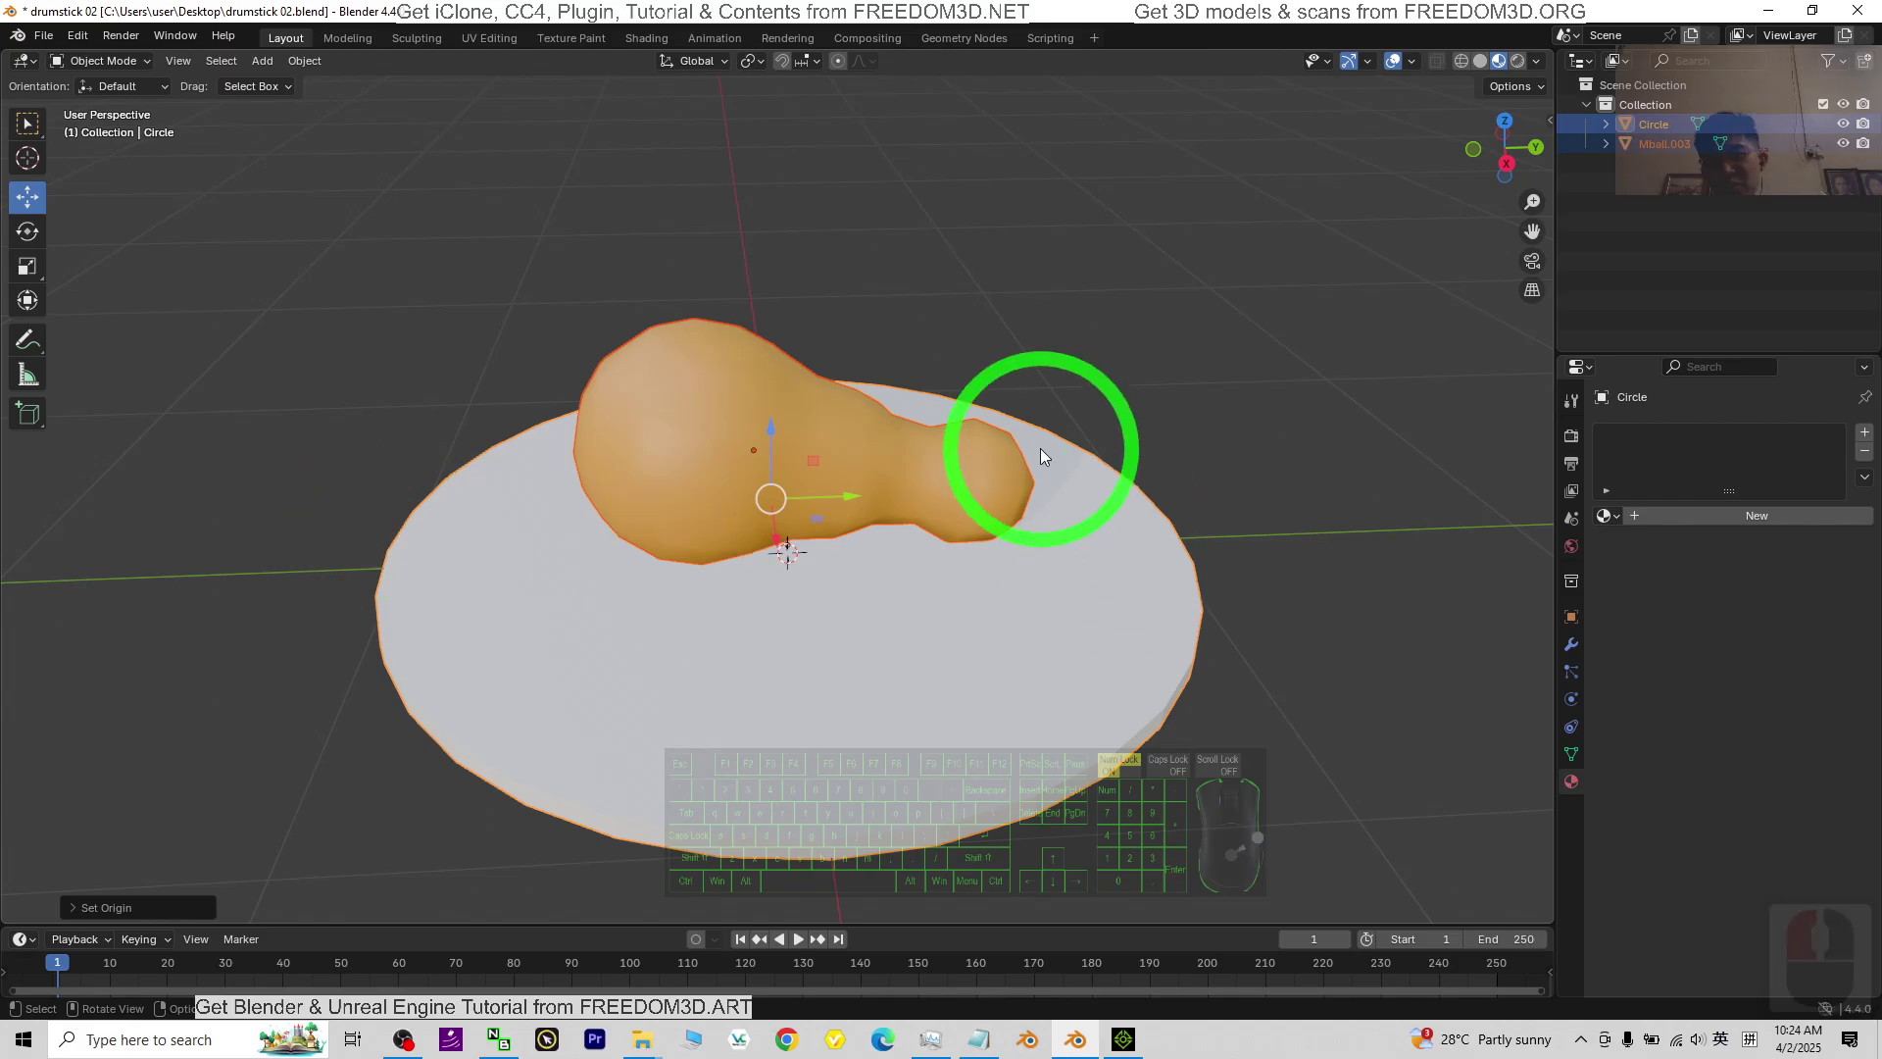
{"action": "left_click", "coordinate": [1770, 12]}
{"action": "left_click", "coordinate": [1092, 580]}
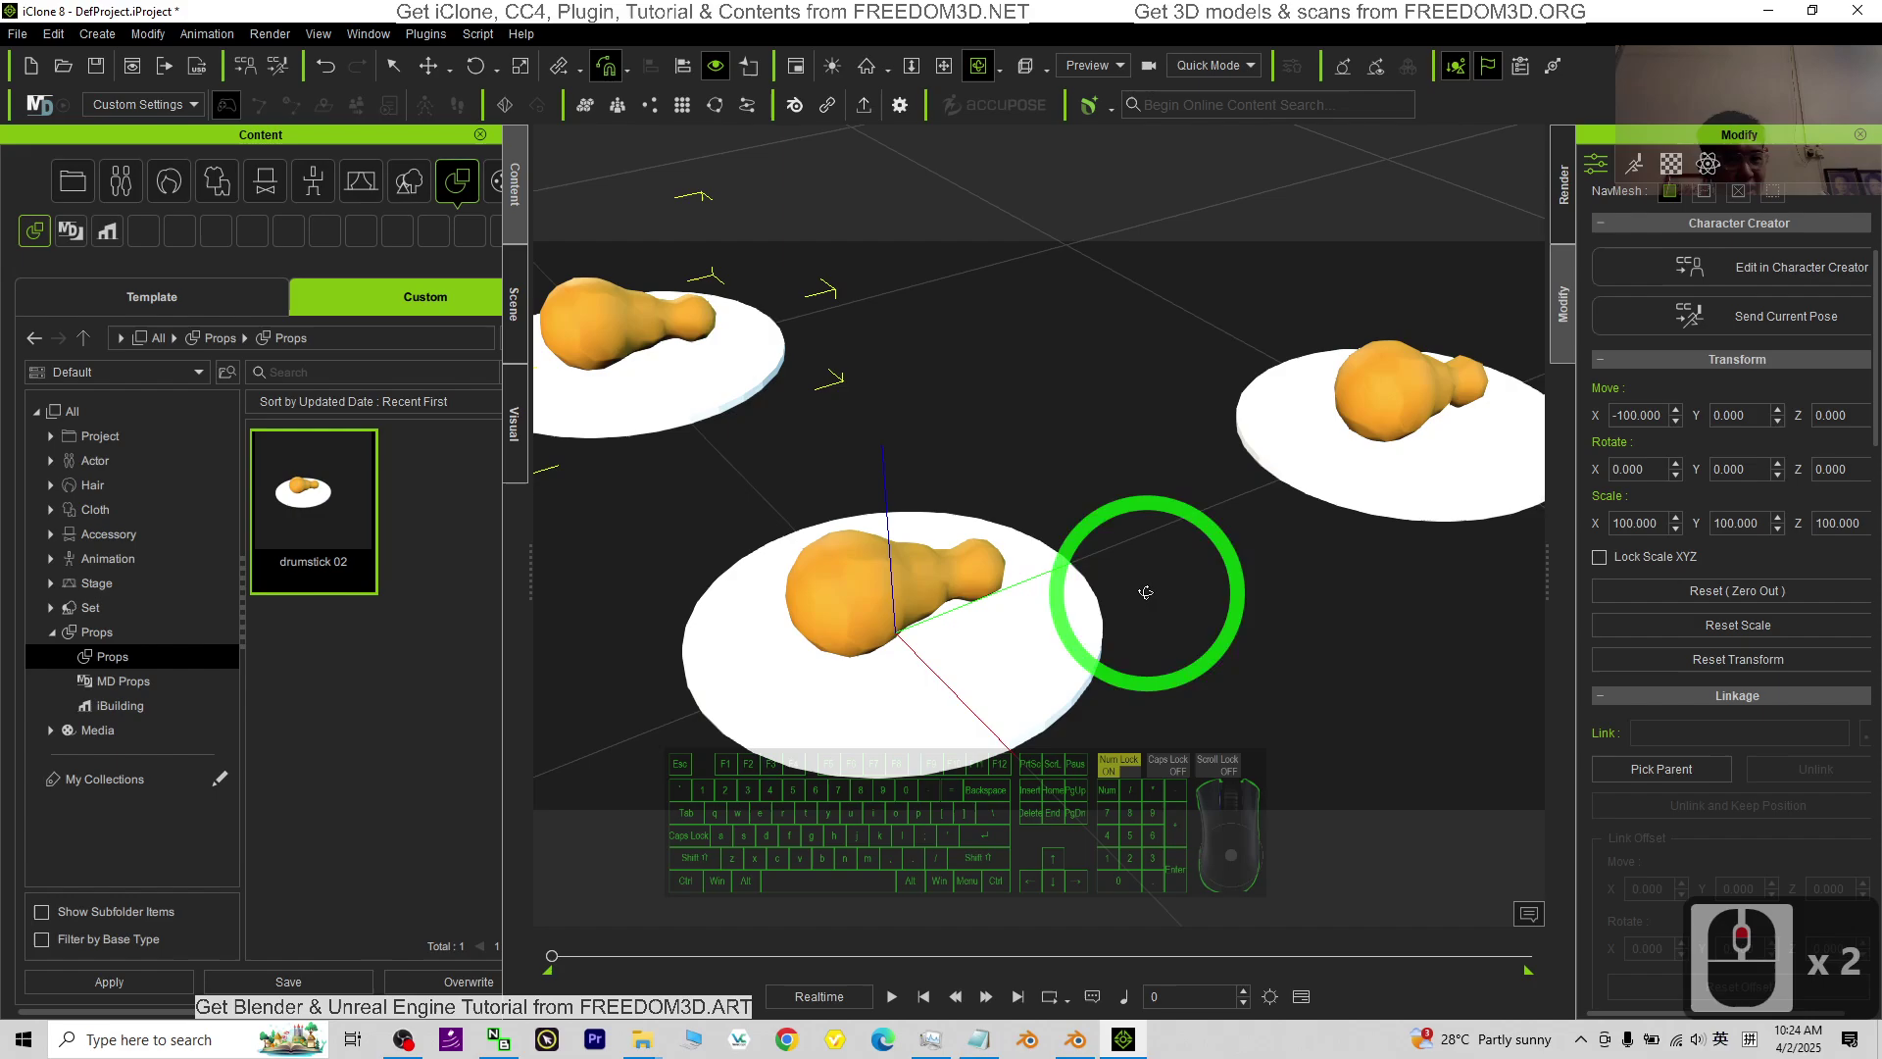
Inspect the plated drumstick at the scene origin up close and from different sides, comparing it with its two copies.
{"action": "scroll", "coordinate": [1145, 592], "scroll_direction": "up", "scroll_amount": 2}
{"action": "left_click_drag", "start_coordinate": [1113, 621], "coordinate": [1114, 513]}
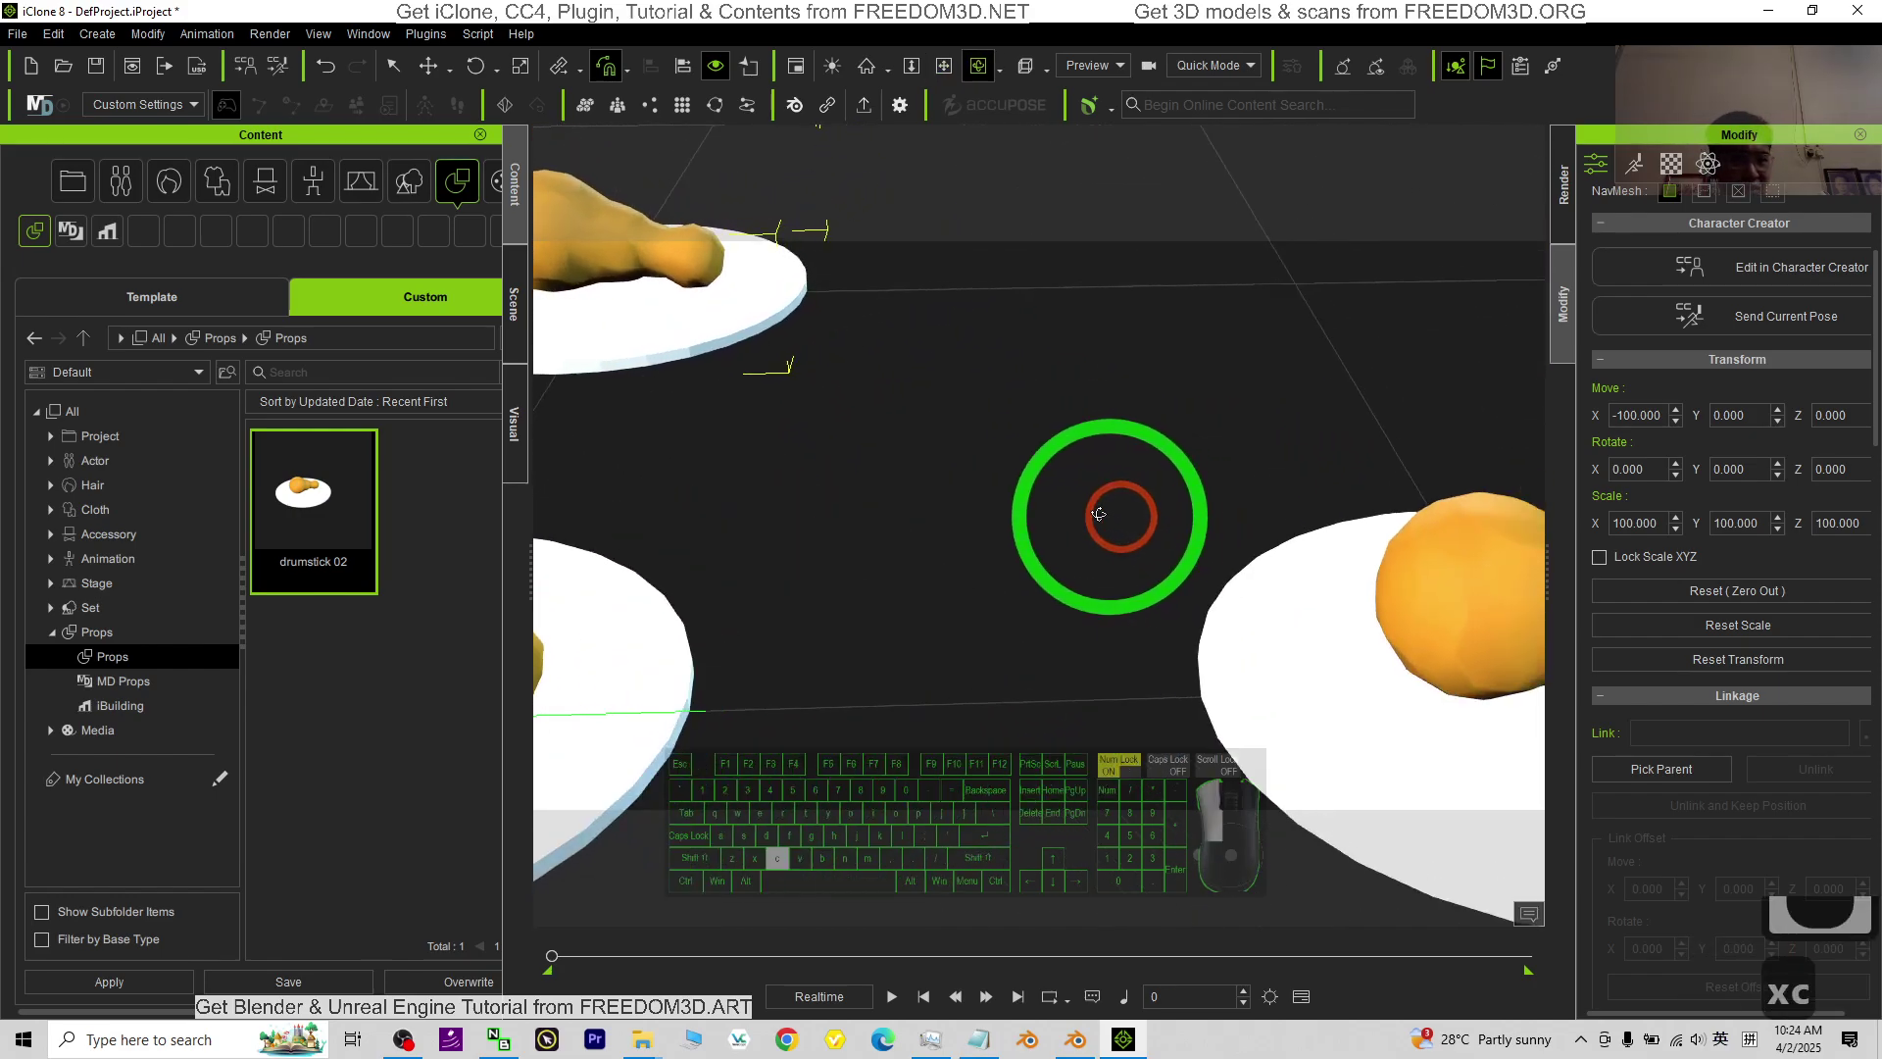
{"action": "scroll", "coordinate": [1299, 475], "scroll_direction": "down", "scroll_amount": 3}
{"action": "scroll", "coordinate": [1114, 526], "scroll_direction": "up", "scroll_amount": 5}
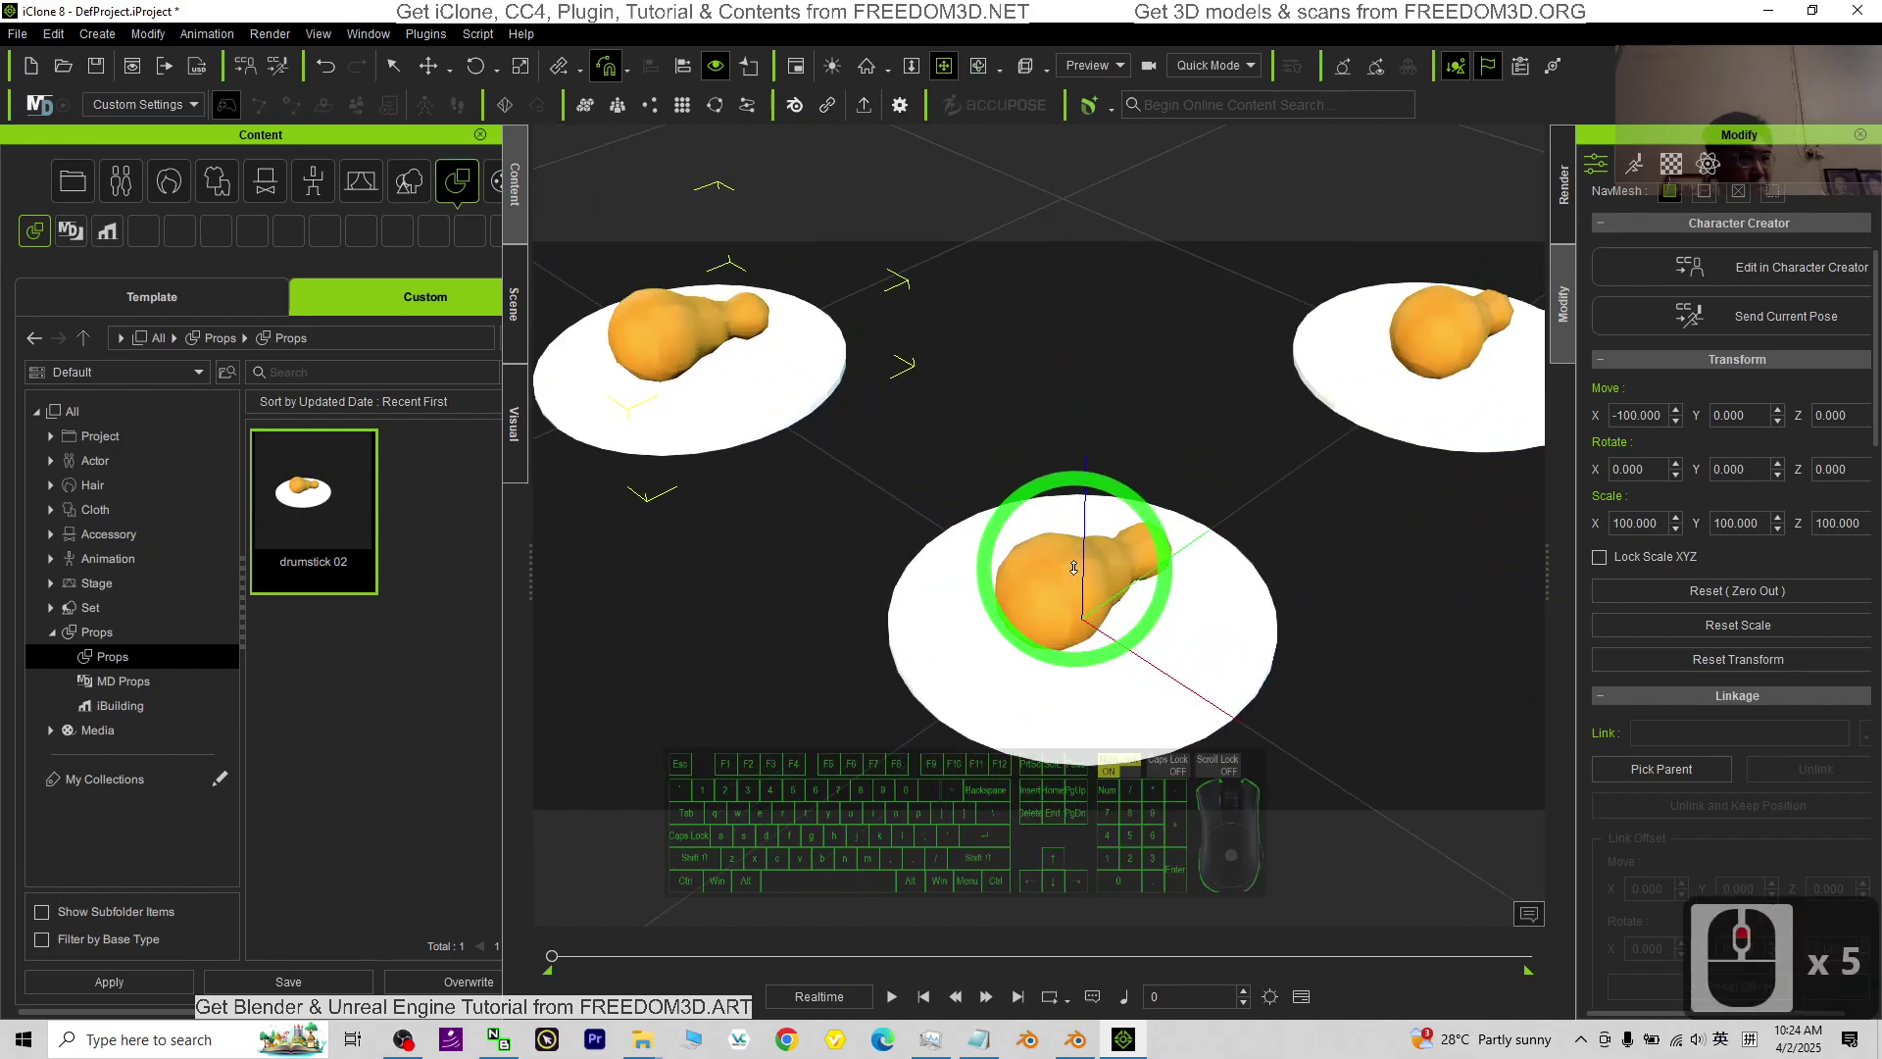
{"action": "left_click_drag", "start_coordinate": [991, 596], "coordinate": [975, 510]}
{"action": "key", "text": "x"}
{"action": "left_click_drag", "start_coordinate": [1353, 522], "coordinate": [1081, 512]}
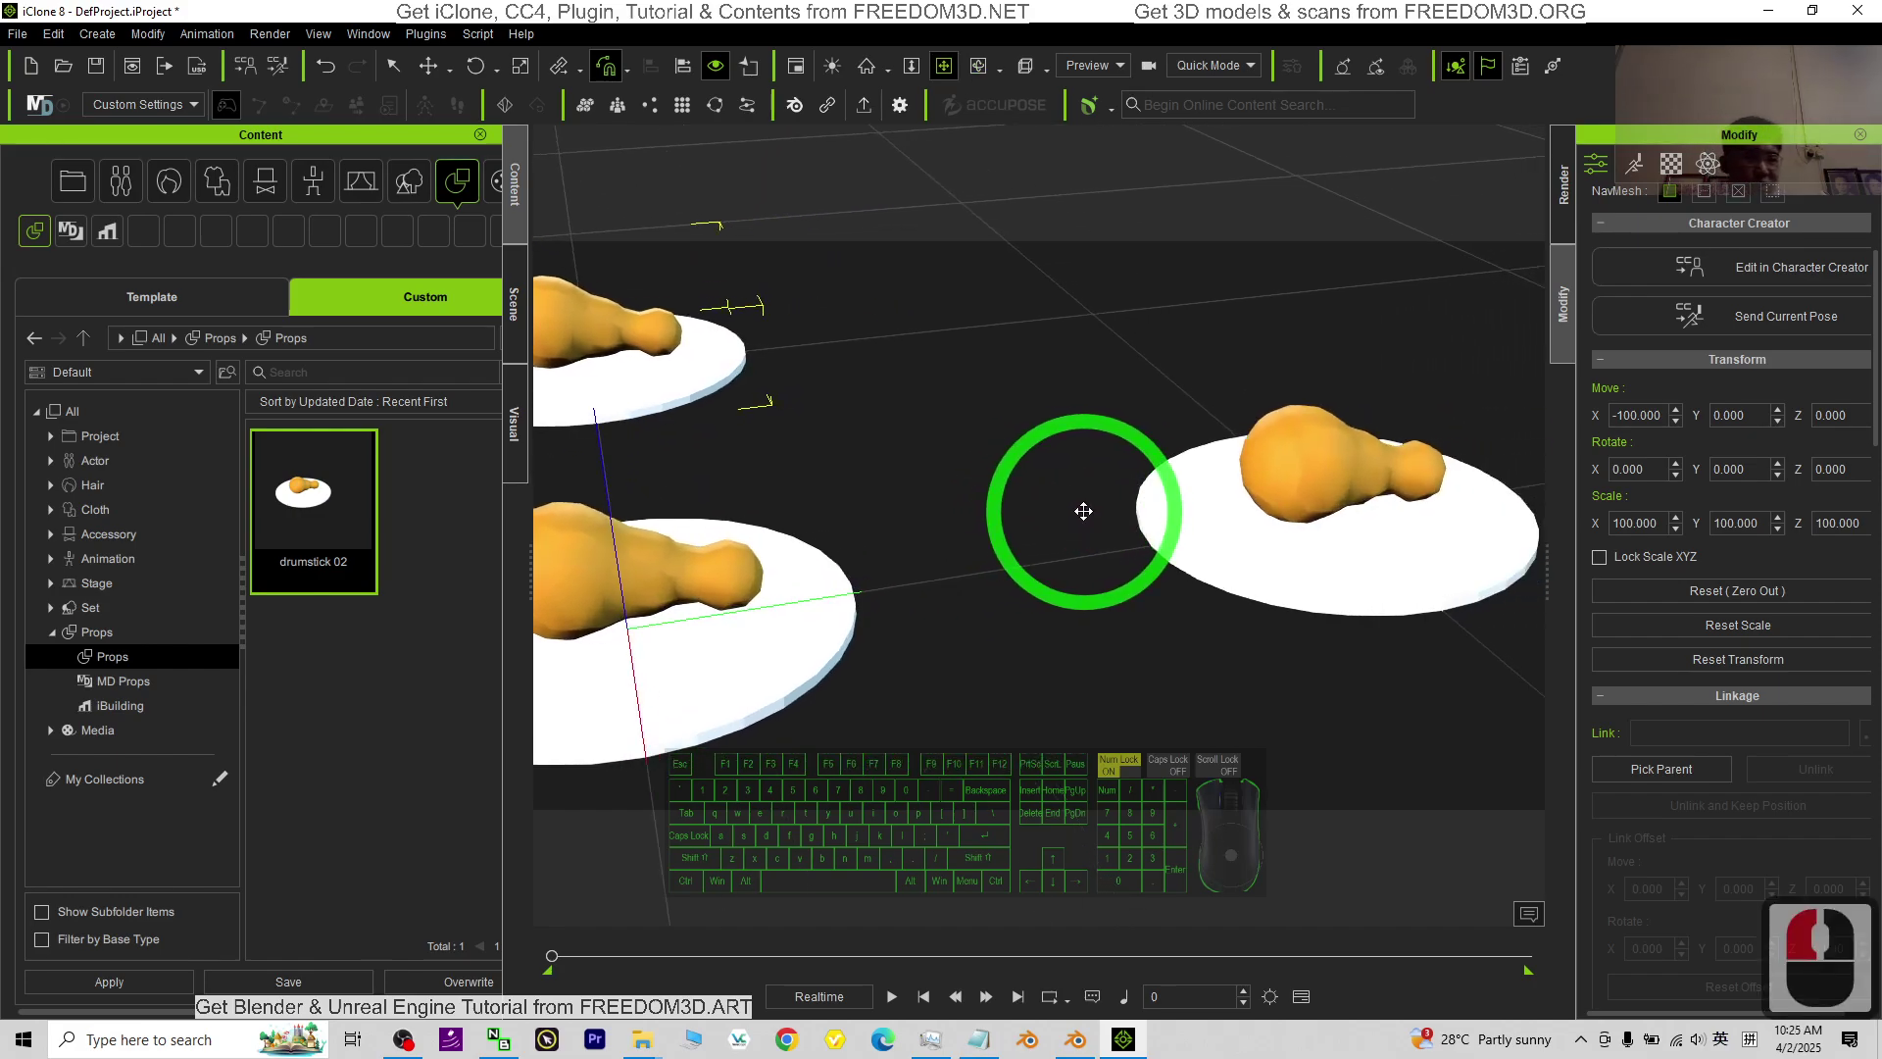
{"action": "scroll", "coordinate": [845, 527], "scroll_direction": "up", "scroll_amount": 5}
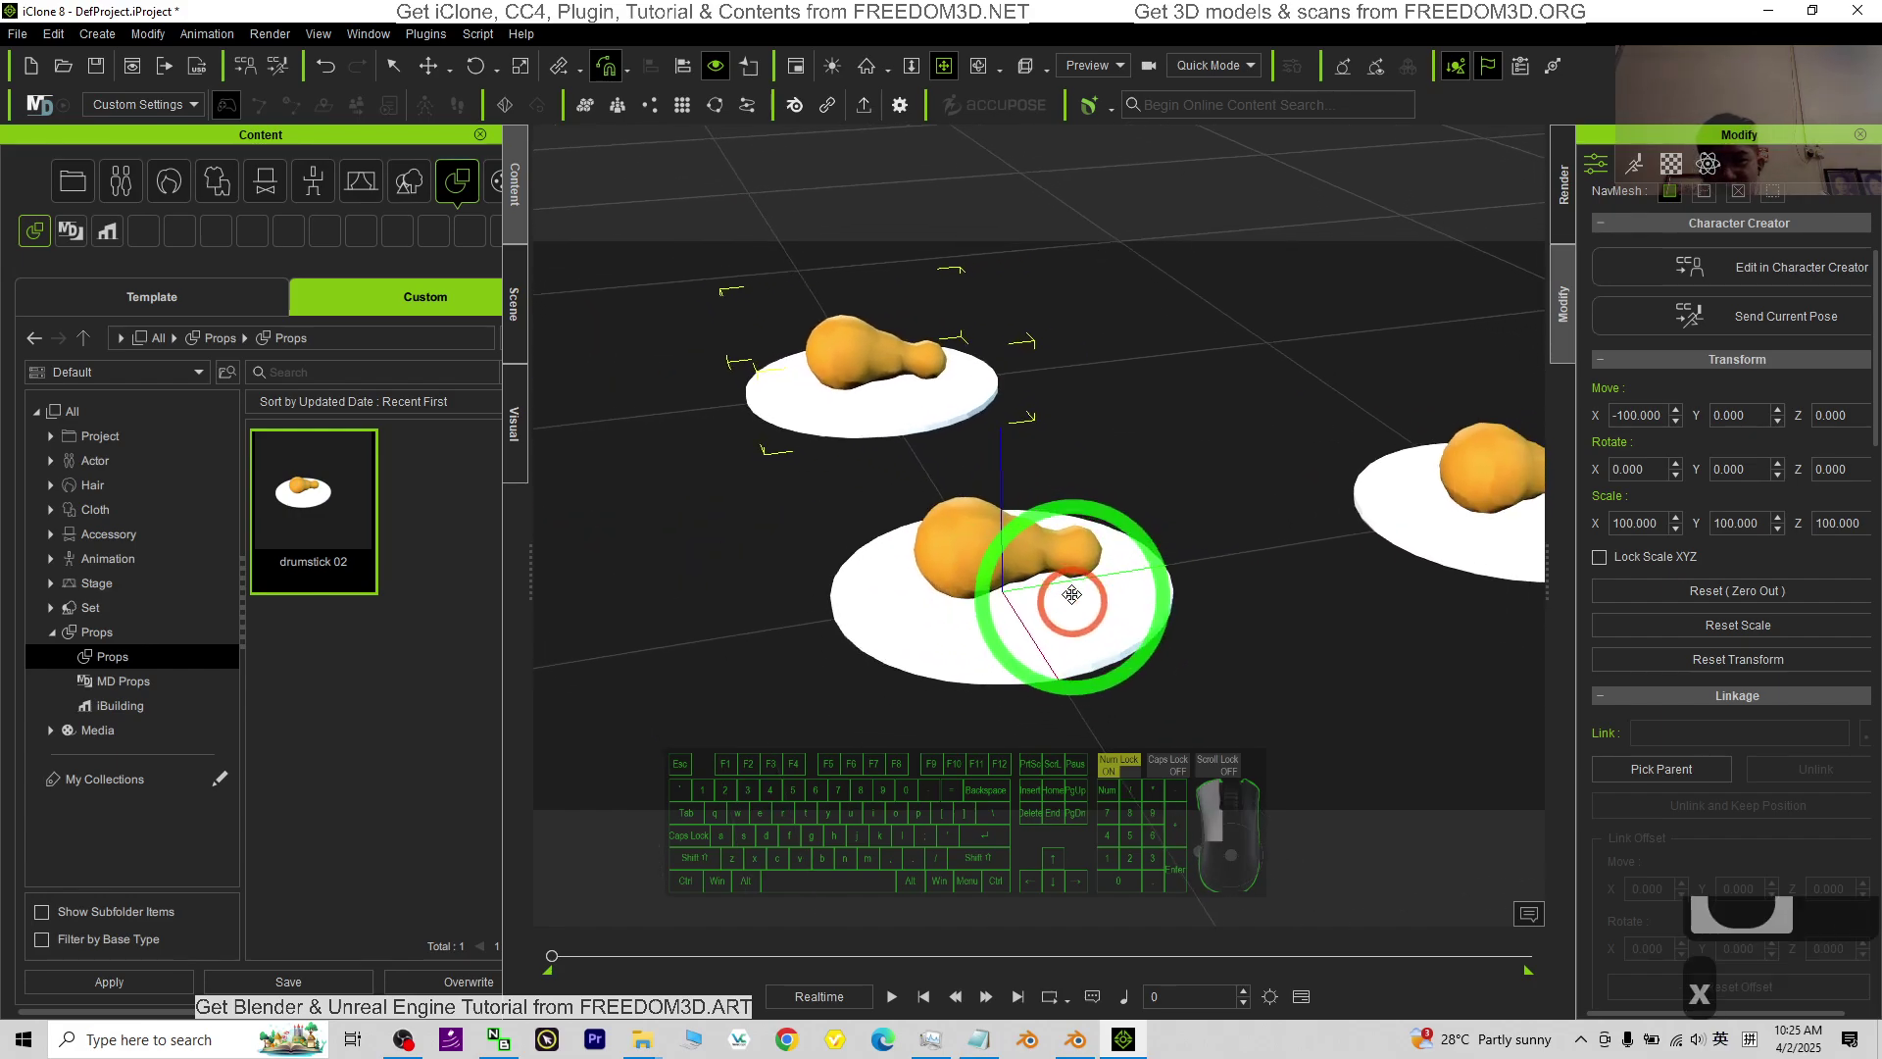
{"action": "scroll", "coordinate": [1034, 618], "scroll_direction": "up", "scroll_amount": 3}
{"action": "scroll", "coordinate": [1150, 499], "scroll_direction": "down", "scroll_amount": 18}
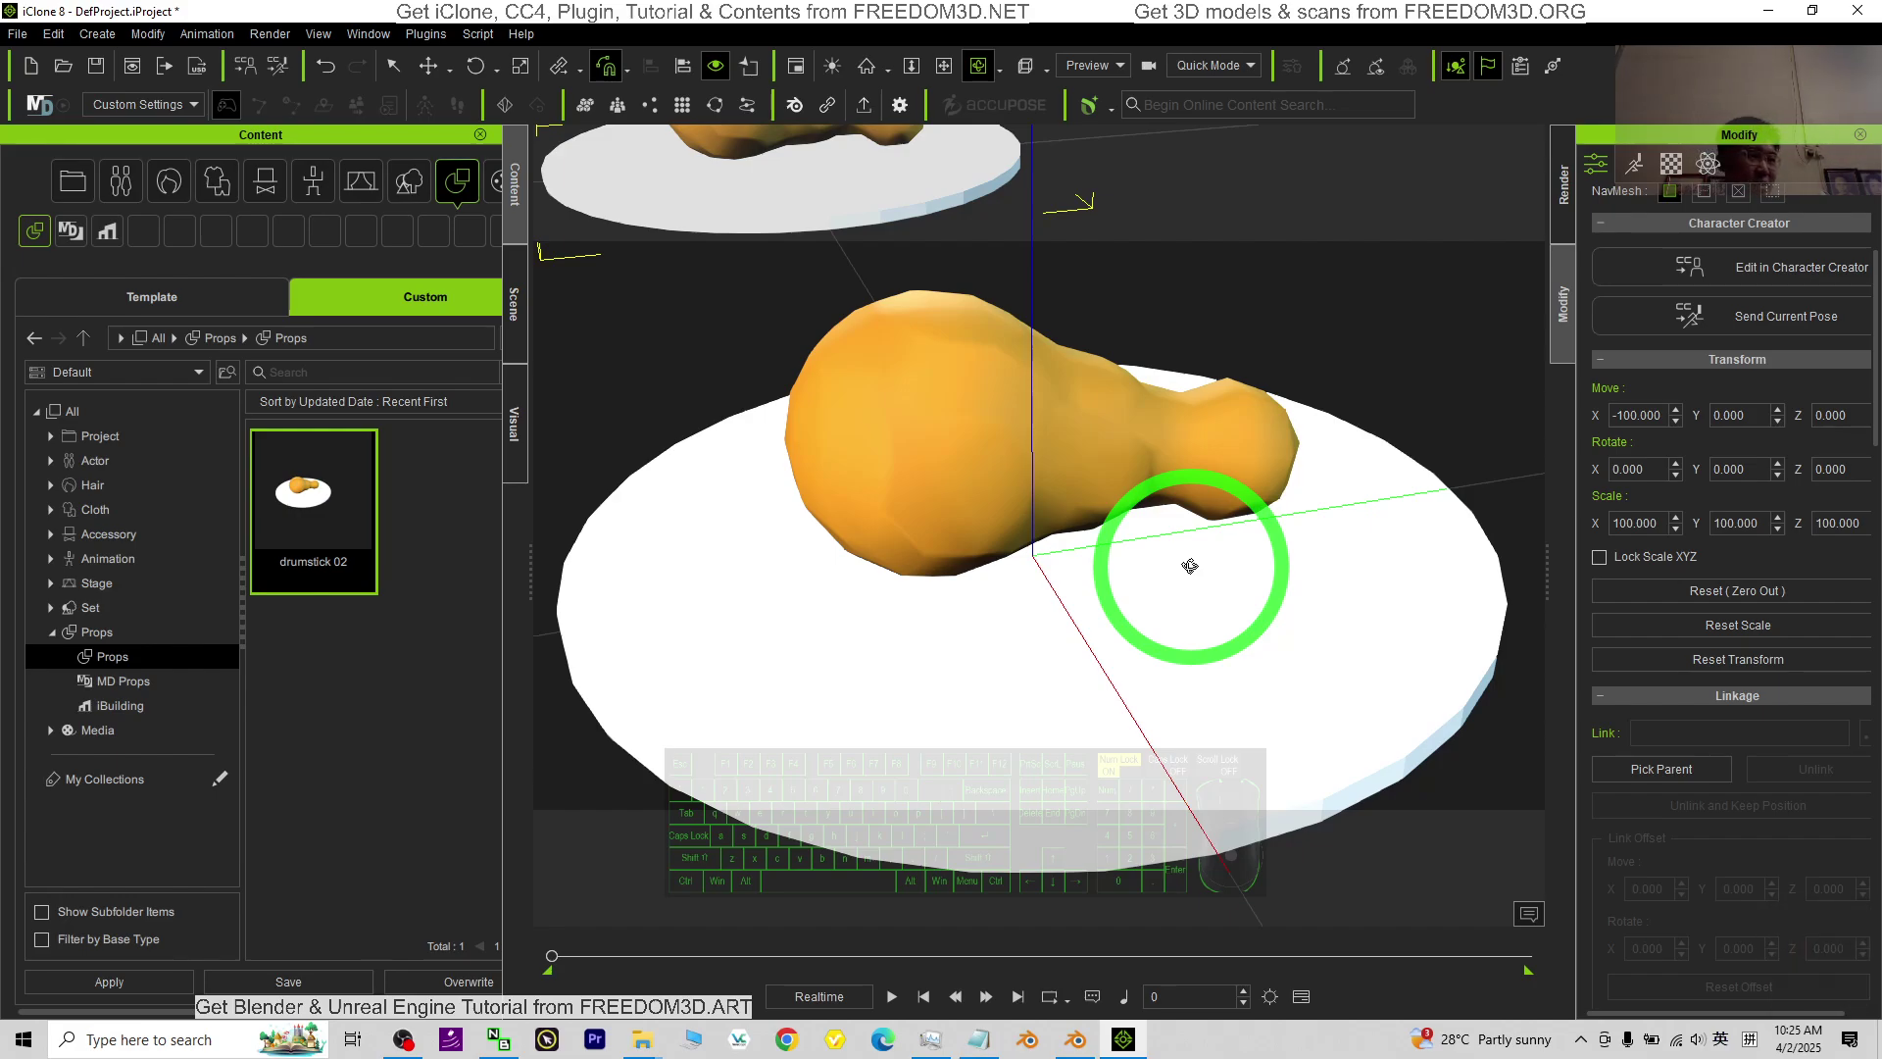
{"action": "scroll", "coordinate": [1189, 565], "scroll_direction": "down", "scroll_amount": 9}
{"action": "middle_click_drag", "start_coordinate": [1143, 567], "coordinate": [1518, 722]}
{"action": "right_click_drag", "start_coordinate": [1518, 722], "coordinate": [1176, 603]}
{"action": "scroll", "coordinate": [1283, 629], "scroll_direction": "up", "scroll_amount": 6}
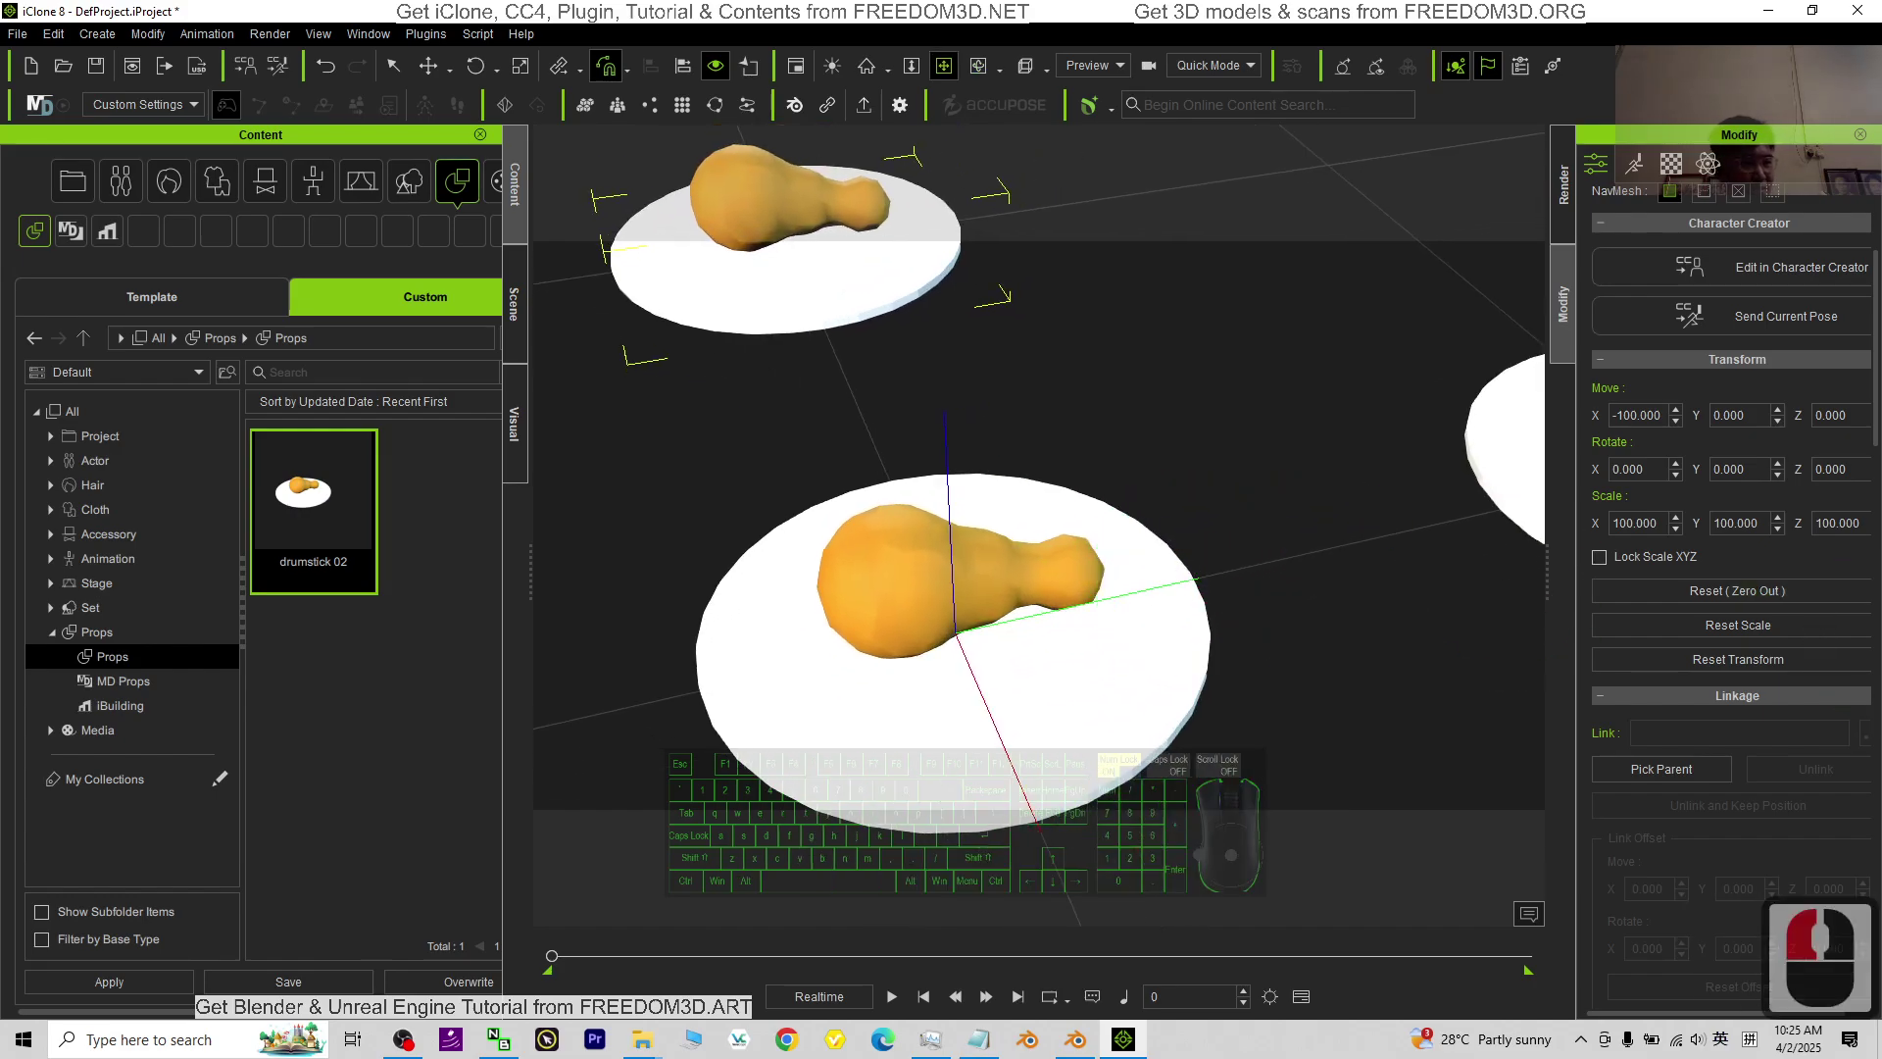